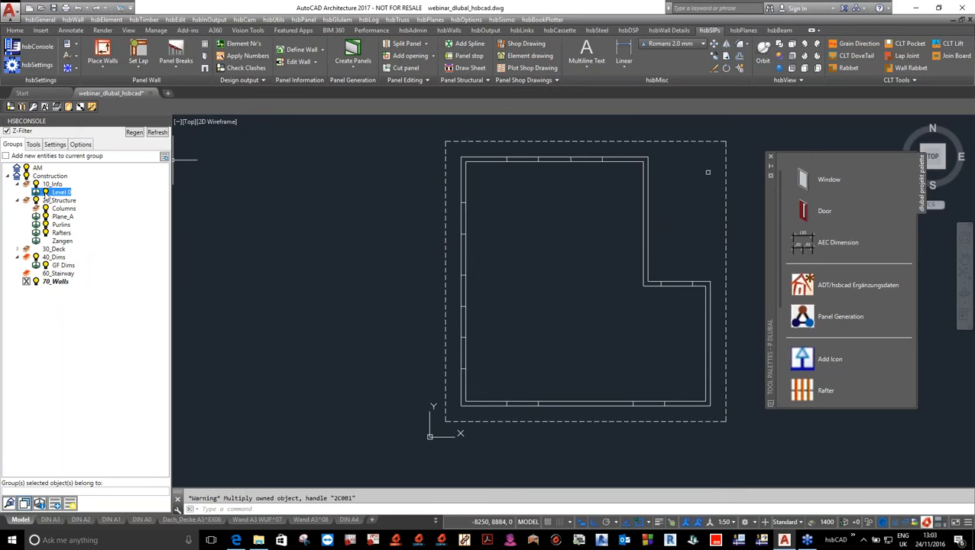
# Step: Toggle the Level 0 group's visibility off and back on to see which plan lines it contains
pyautogui.click(45, 192)
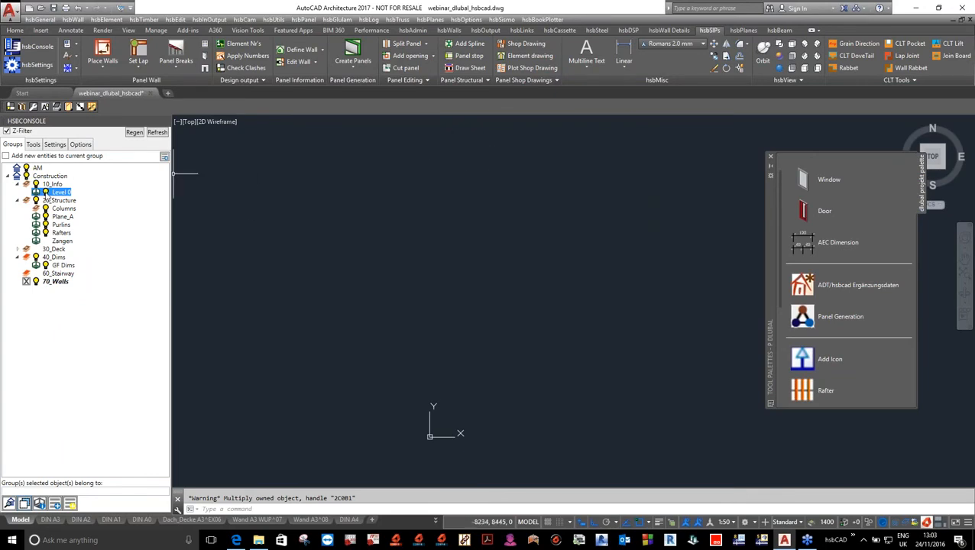
pyautogui.click(45, 192)
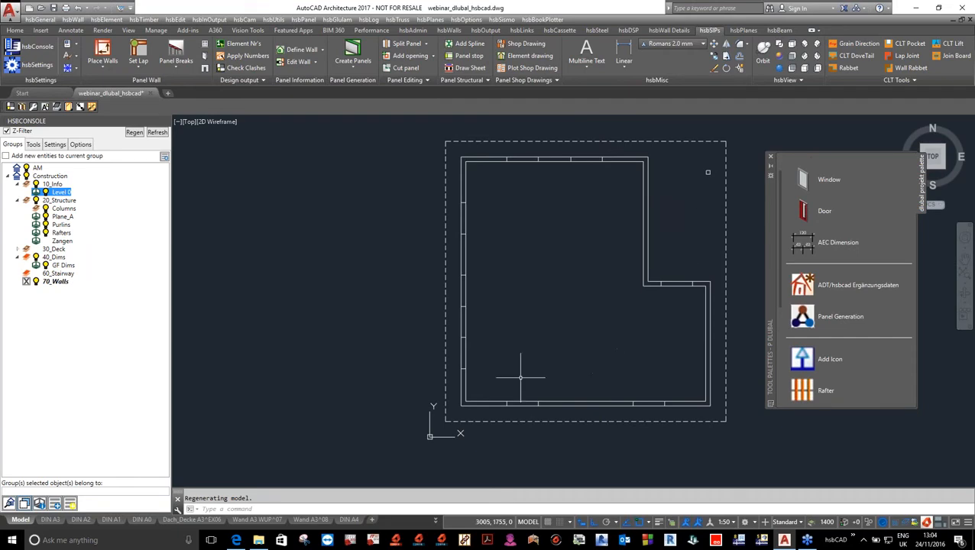
# Step: In the 70_Walls group, set up a new panel wall with definition Standard ohne Hölzer, style BSP 5L and wall number 1
pyautogui.click(26, 283)
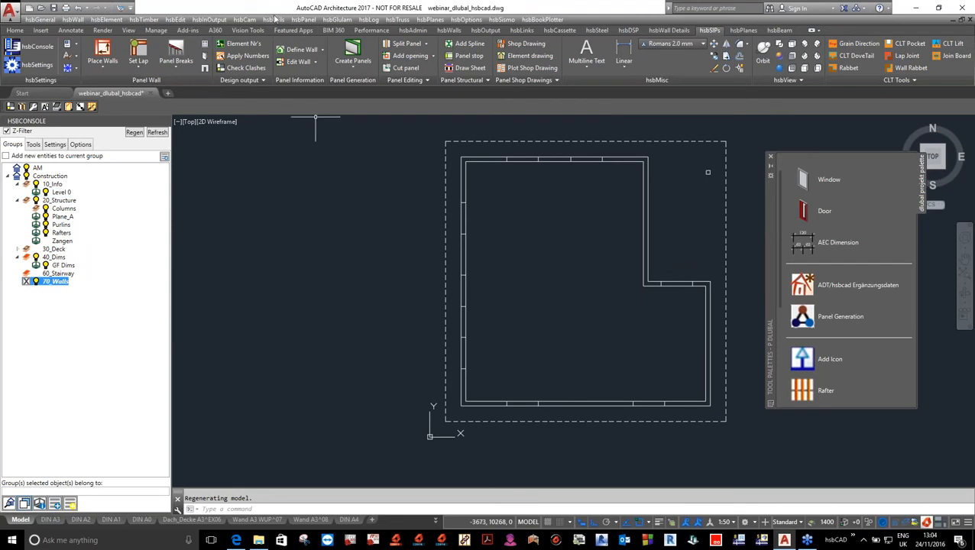
pyautogui.click(105, 52)
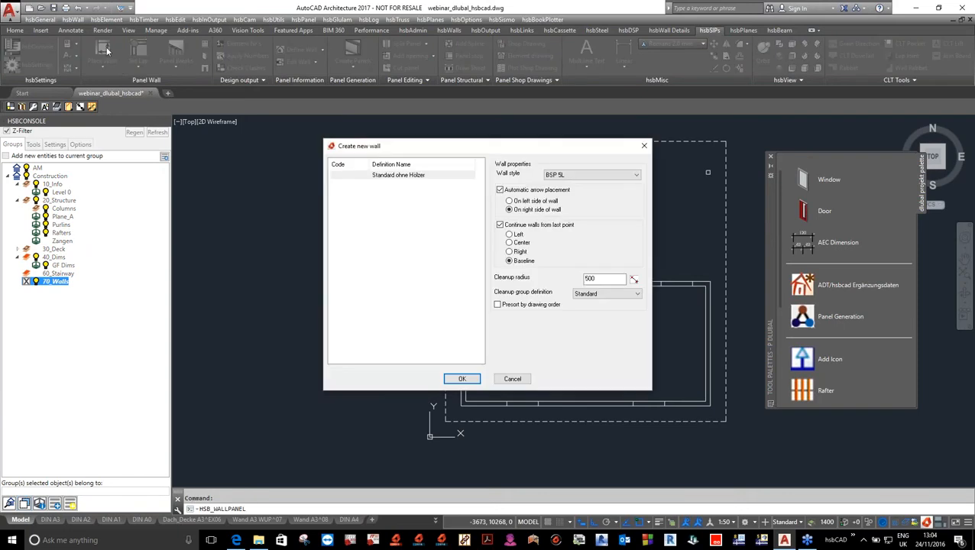
pyautogui.click(388, 175)
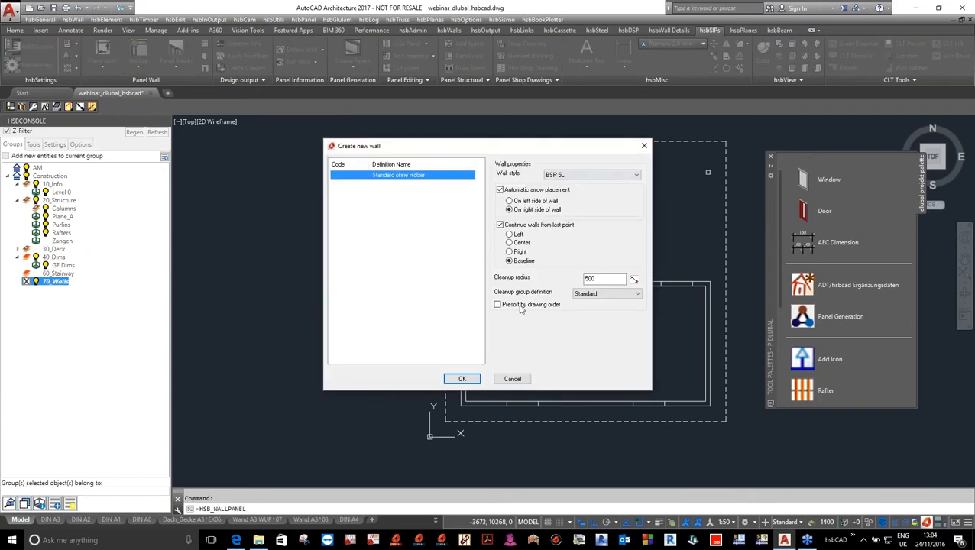
pyautogui.click(463, 380)
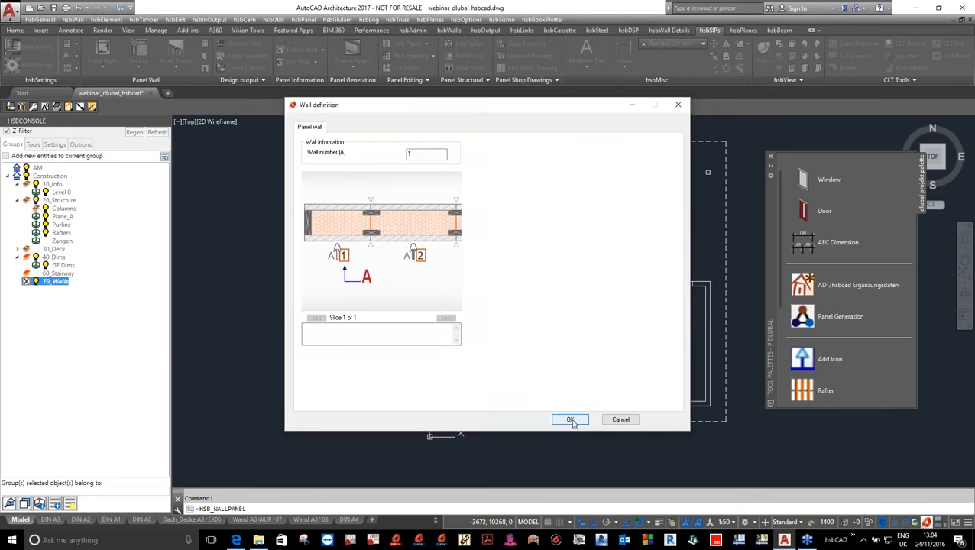
pyautogui.click(570, 420)
# Step: Start the wall run at the plan's recessed inner corner and trace the outer line along the short recess, east and south sides
pyautogui.scroll(4, 657, 298)
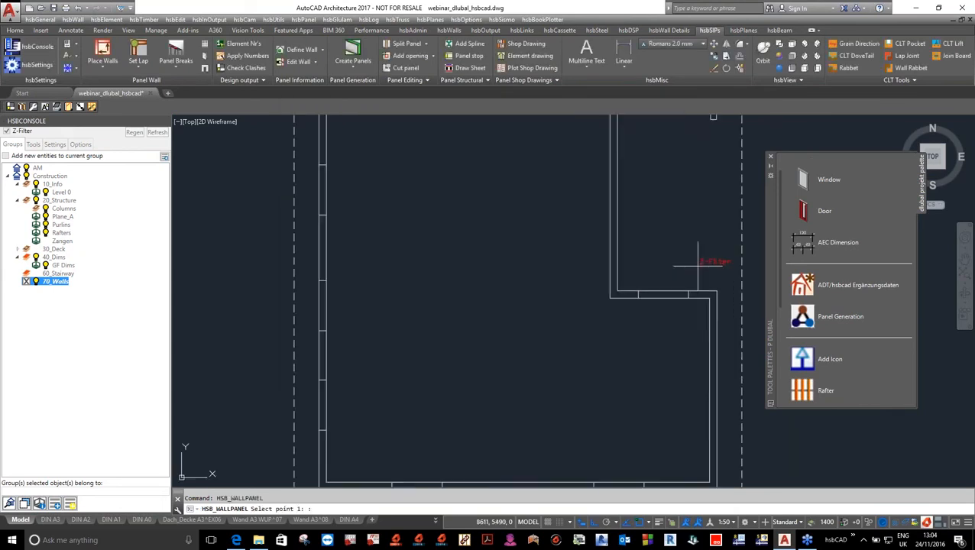
pyautogui.click(583, 300)
pyautogui.scroll(-4, 612, 298)
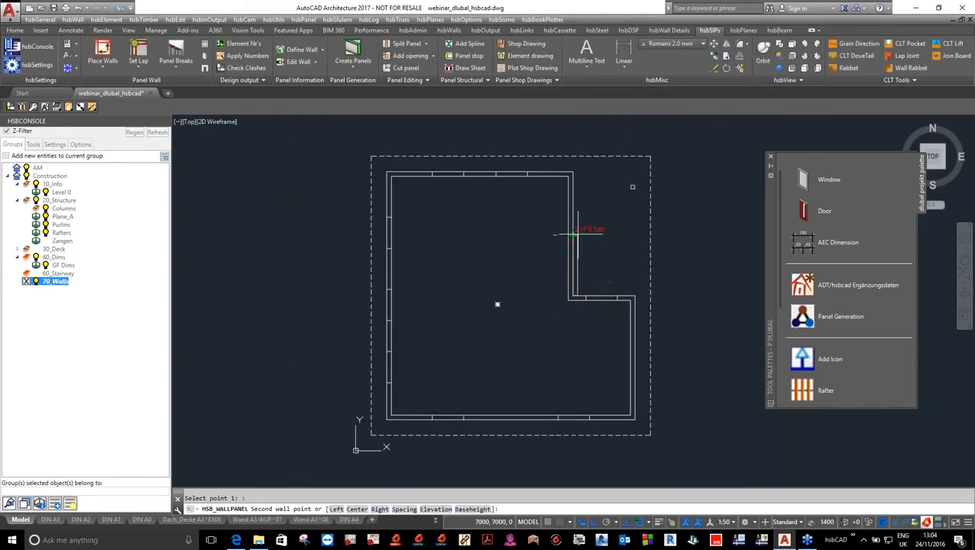
pyautogui.scroll(3, 642, 298)
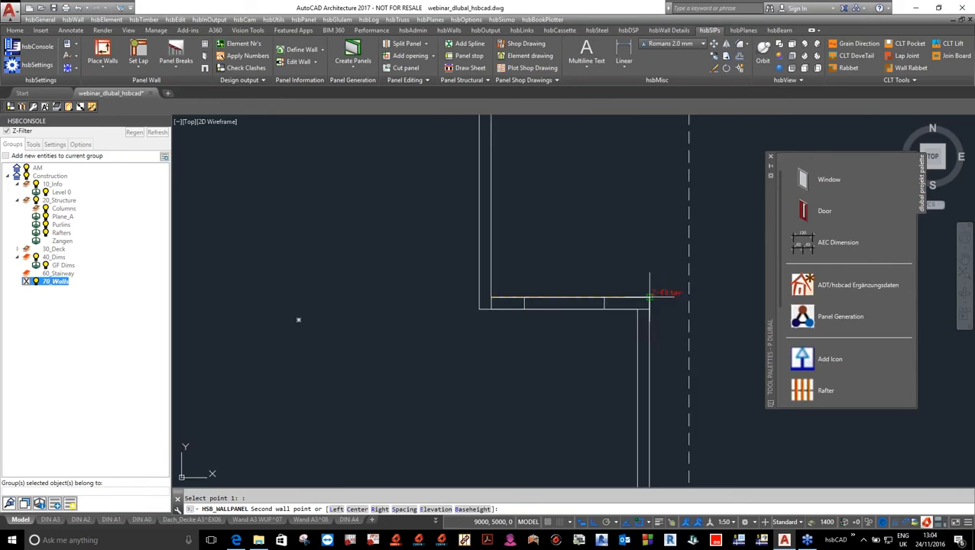
pyautogui.scroll(-3, 494, 258)
pyautogui.click(630, 373)
pyautogui.click(381, 377)
# Step: Continue the wall run along the outer west and north sides and close it back to its start point
pyautogui.scroll(-3, 470, 402)
pyautogui.scroll(4, 450, 315)
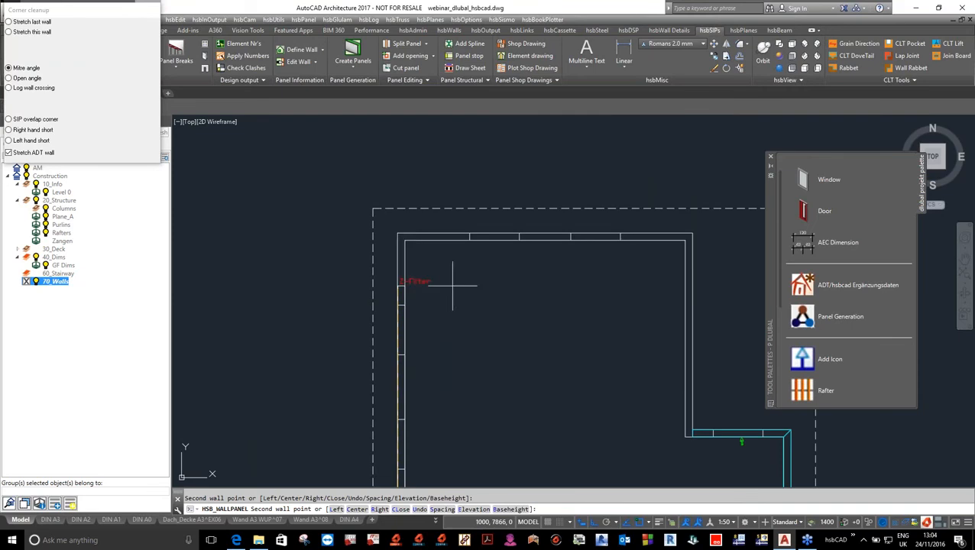
pyautogui.click(400, 235)
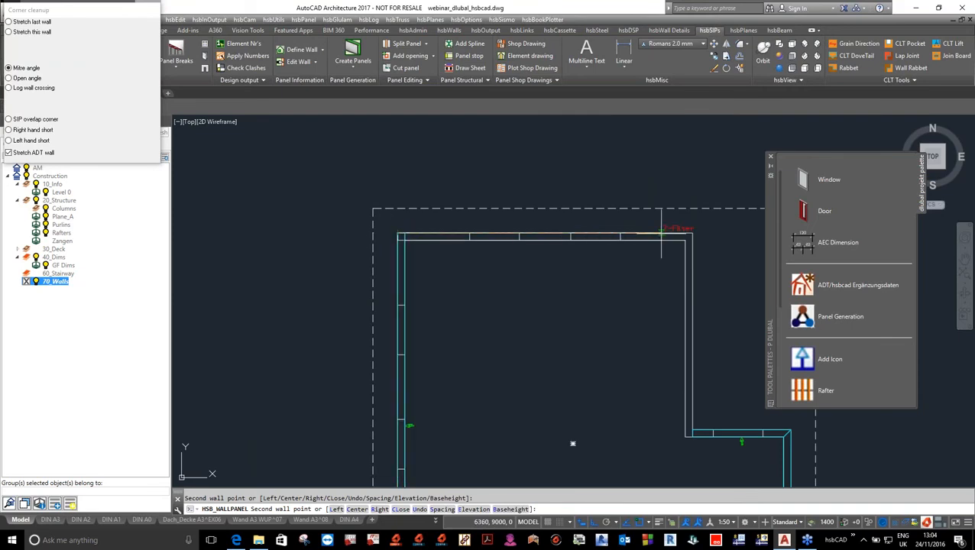
pyautogui.click(693, 235)
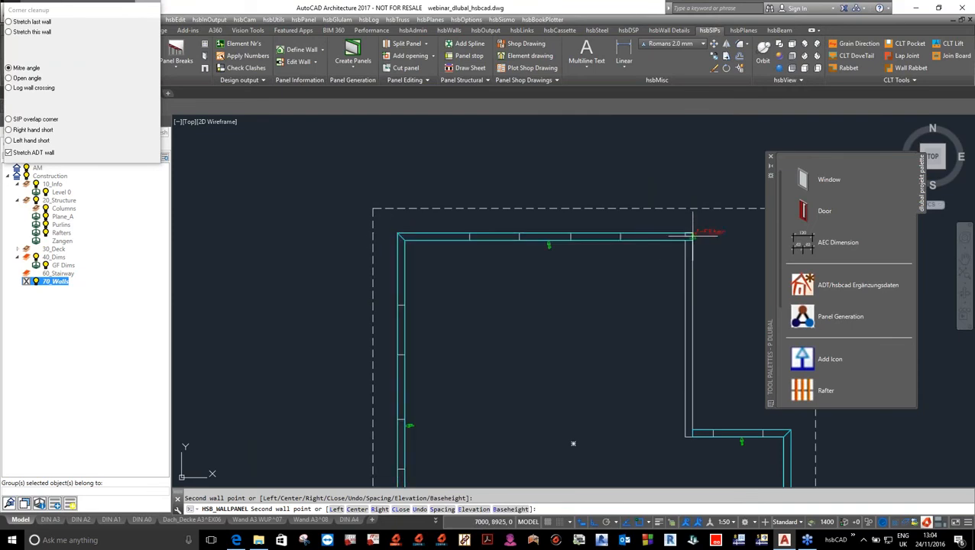
pyautogui.write('cl')
pyautogui.press('Return')
pyautogui.scroll(-4, 594, 244)
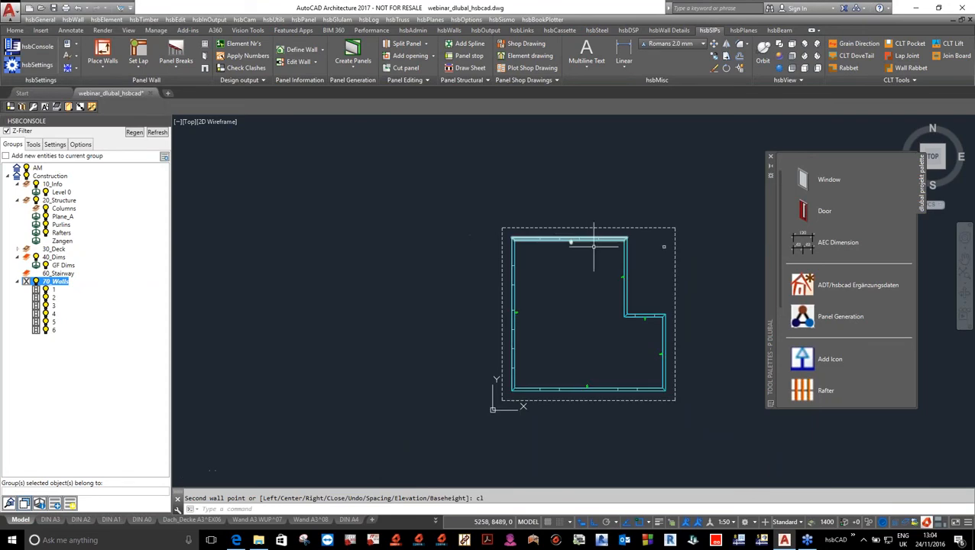
# Step: Hide the 10_Info group and inspect the placed walls in SW isometric view before returning to the top view
pyautogui.scroll(2, 657, 298)
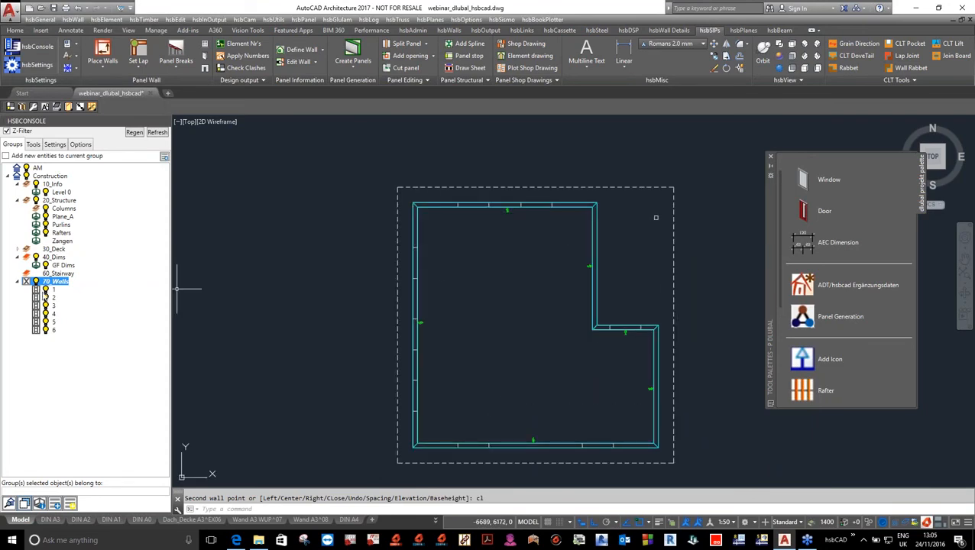
pyautogui.click(48, 290)
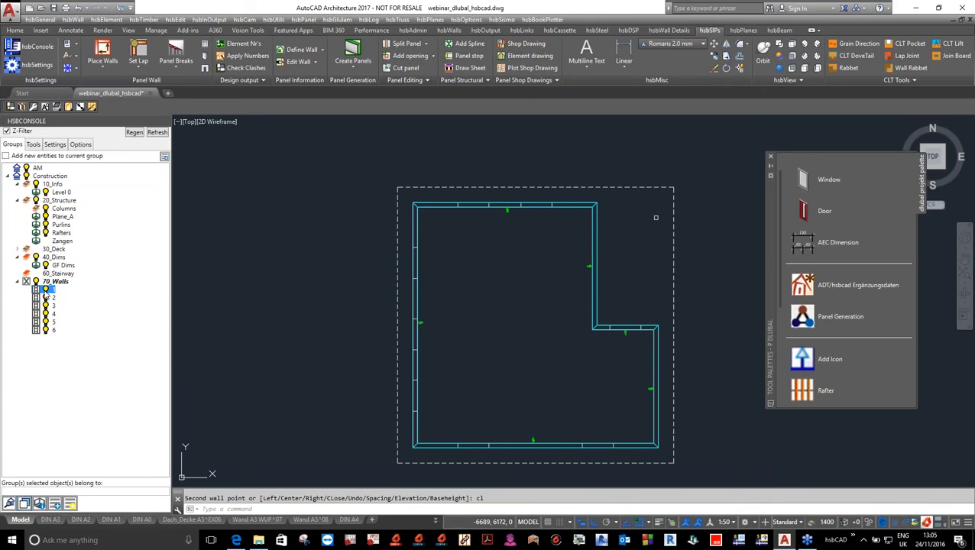
pyautogui.click(38, 185)
pyautogui.click(48, 291)
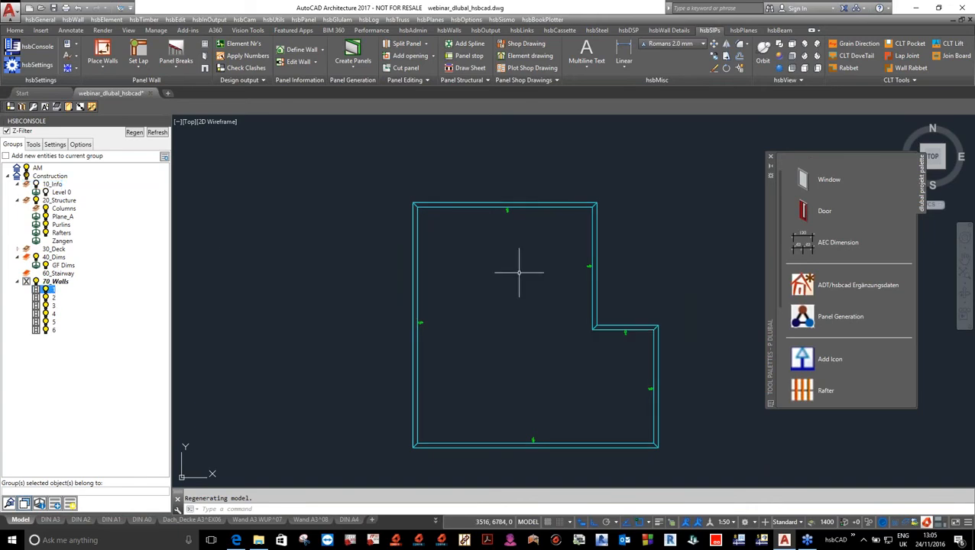
pyautogui.write('33')
pyautogui.press('Return')
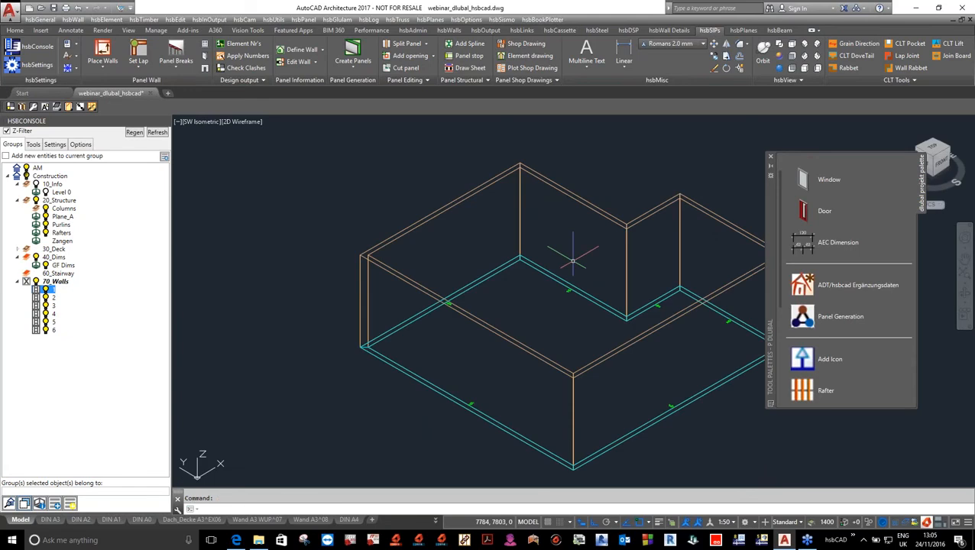
pyautogui.scroll(-2, 548, 252)
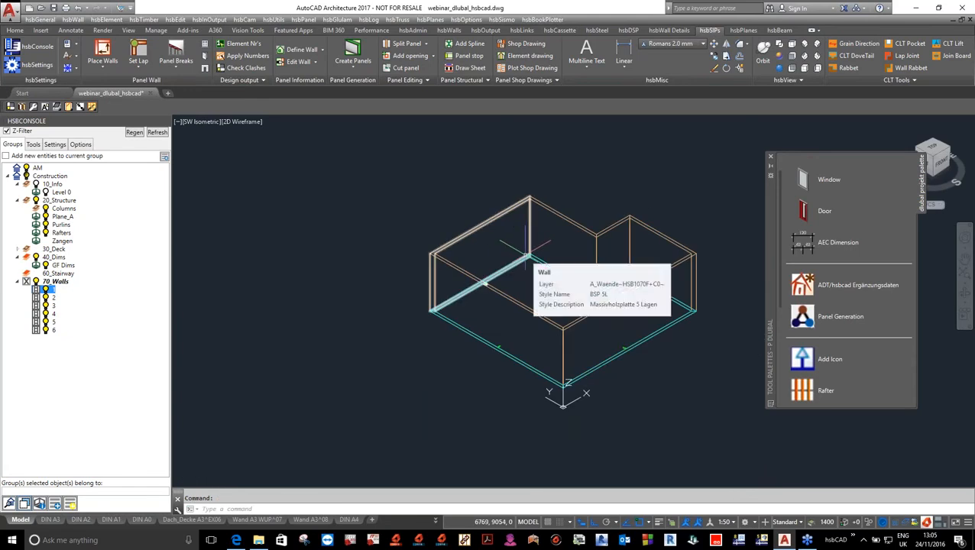
pyautogui.write('55')
pyautogui.press('Return')
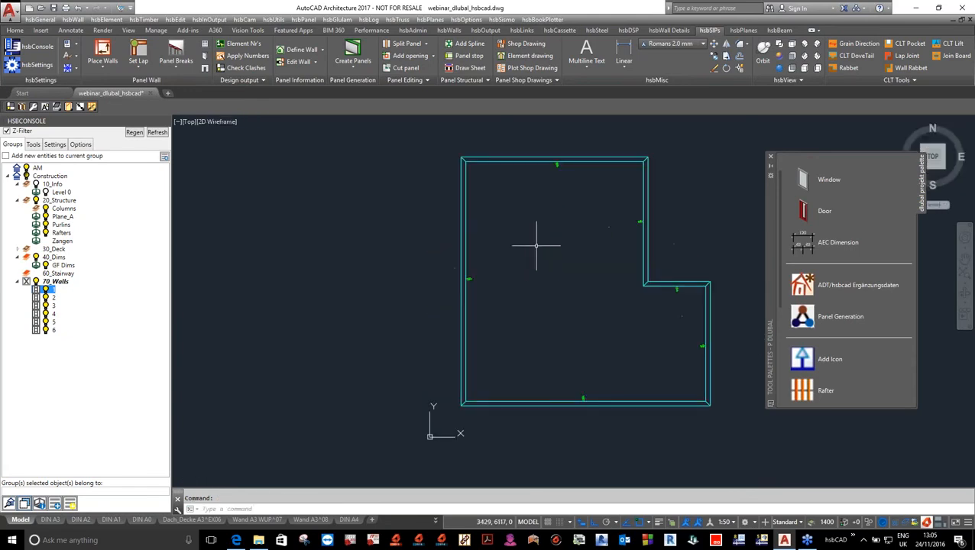
# Step: Show the Level 0 group and insert 1010 x 1510 windows with a 1000 sill height at the marked north, west and south wall openings
pyautogui.click(48, 192)
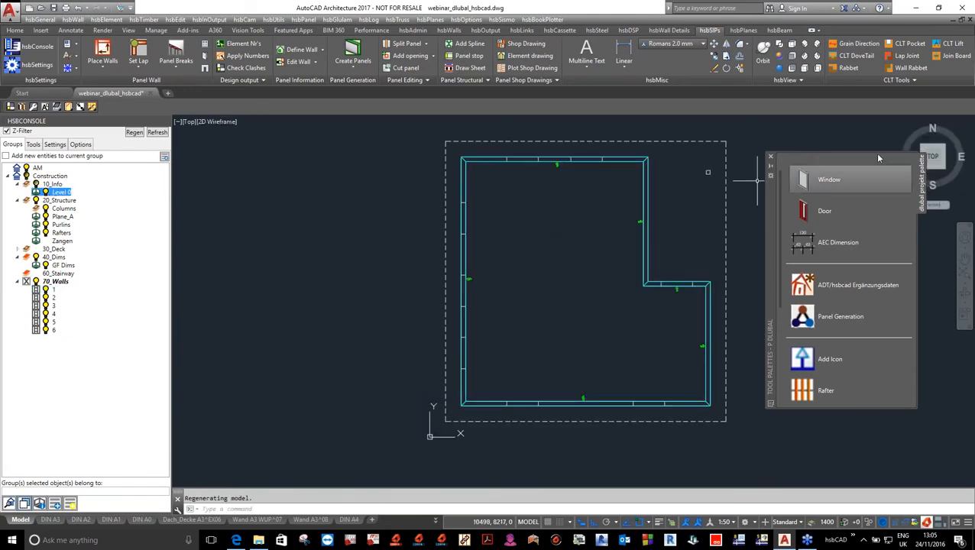
pyautogui.click(831, 181)
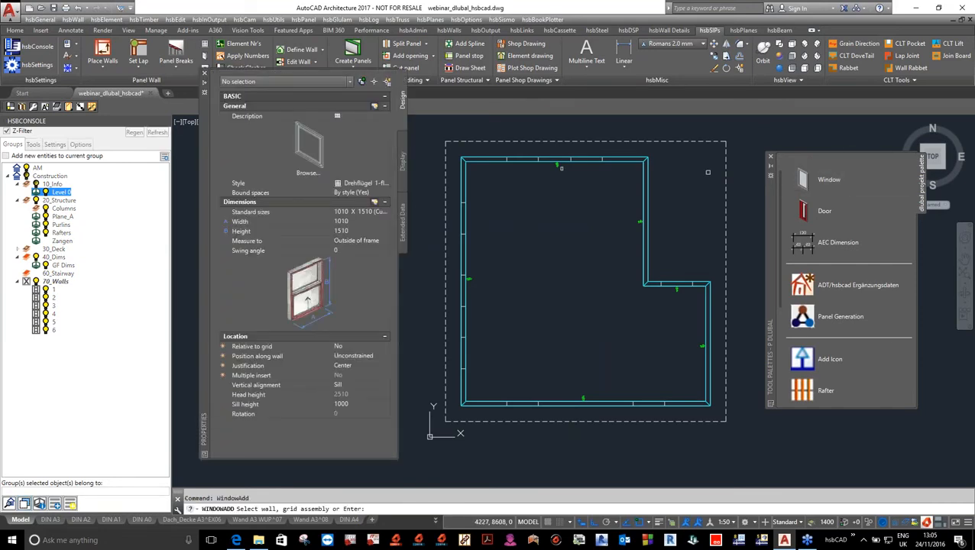
pyautogui.click(561, 162)
pyautogui.scroll(5, 619, 153)
pyautogui.scroll(-4, 619, 153)
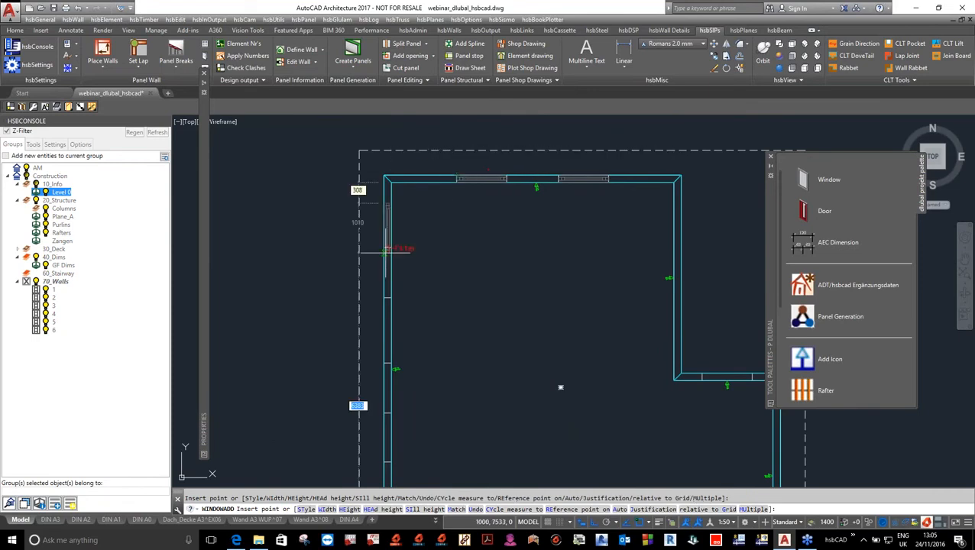
pyautogui.scroll(-2, 386, 344)
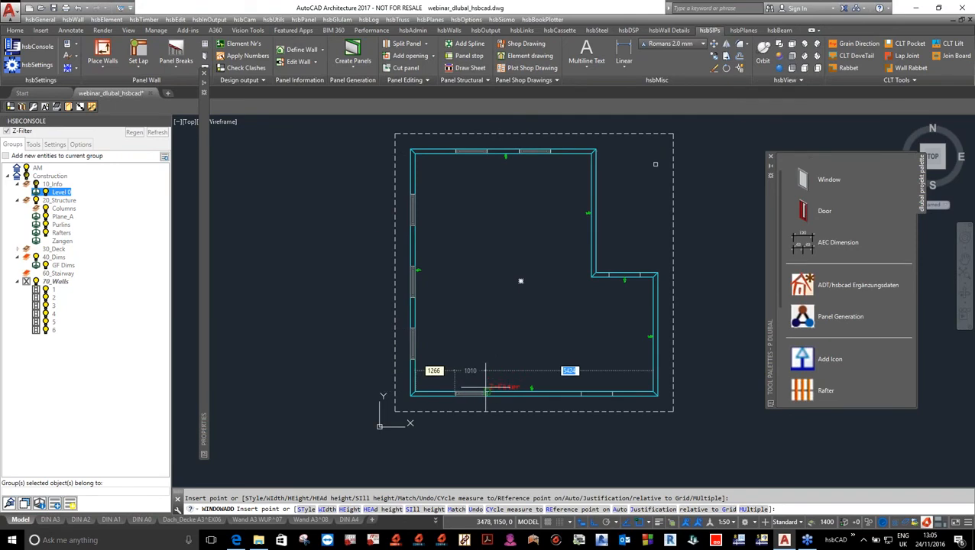
pyautogui.rightClick(616, 341)
pyautogui.click(638, 133)
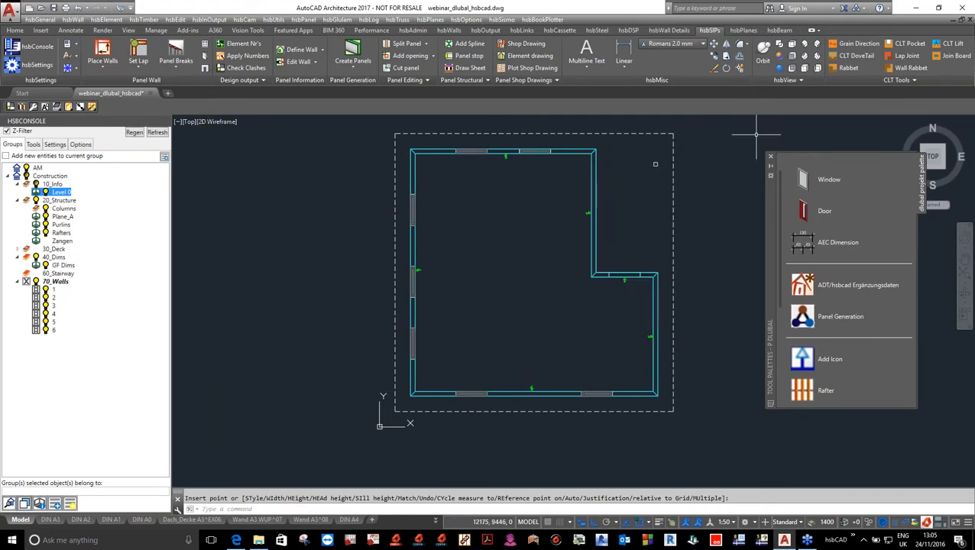
# Step: Insert a 1010 x 2000 Haustür door at the marked opening in the short recess wall
pyautogui.click(817, 218)
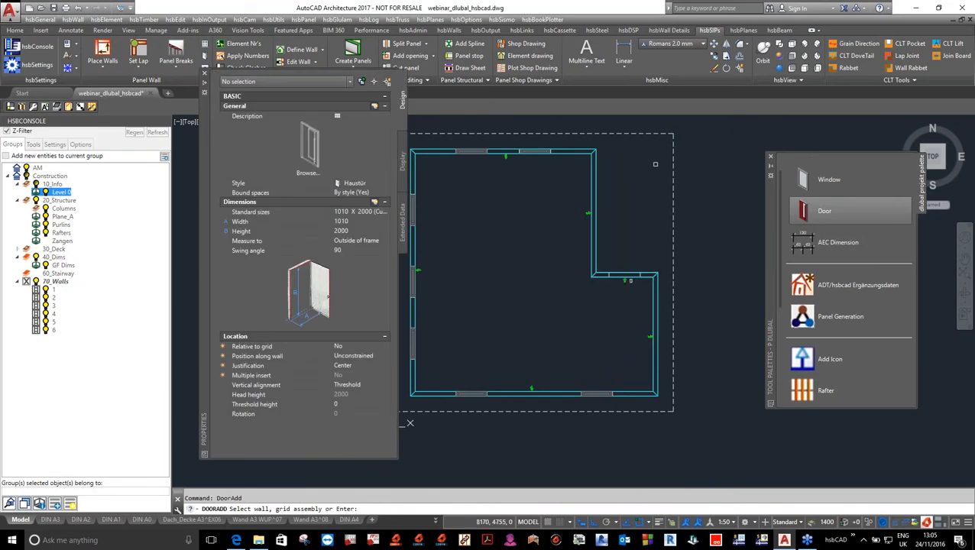
pyautogui.scroll(5, 625, 274)
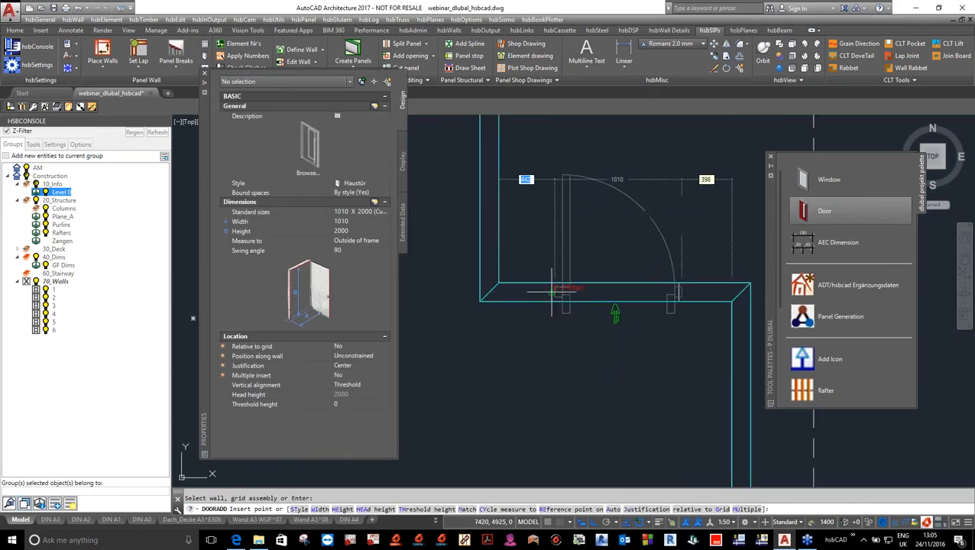
pyautogui.click(552, 290)
pyautogui.scroll(-5, 585, 238)
pyautogui.rightClick(577, 199)
pyautogui.click(625, 205)
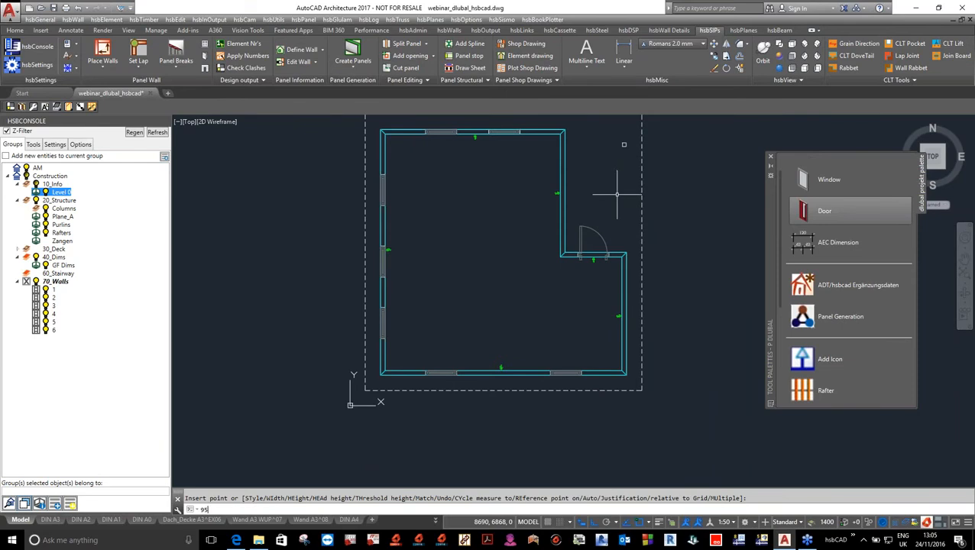
# Step: Inspect the windows and door in NE isometric view and return to the top view
pyautogui.press('Return')
pyautogui.scroll(-2, 447, 243)
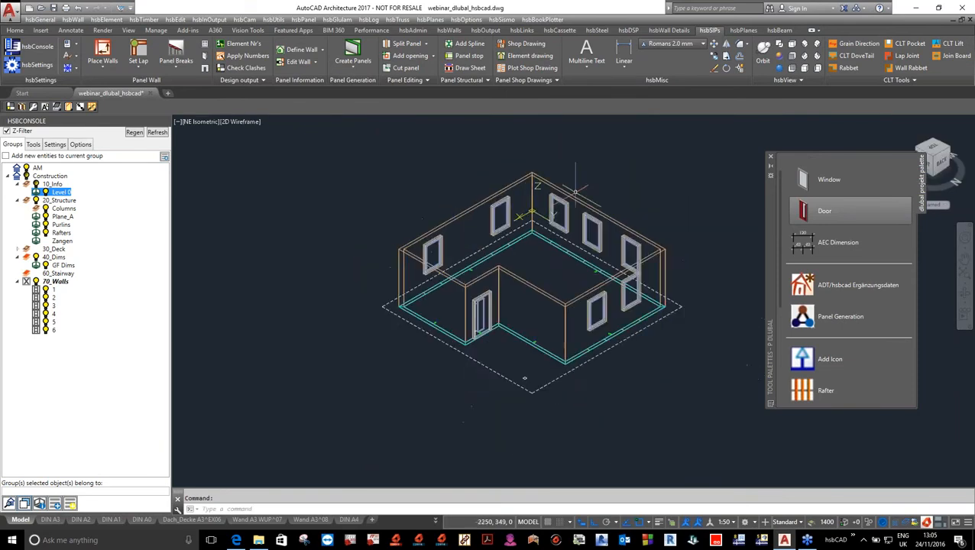
pyautogui.scroll(2, 611, 181)
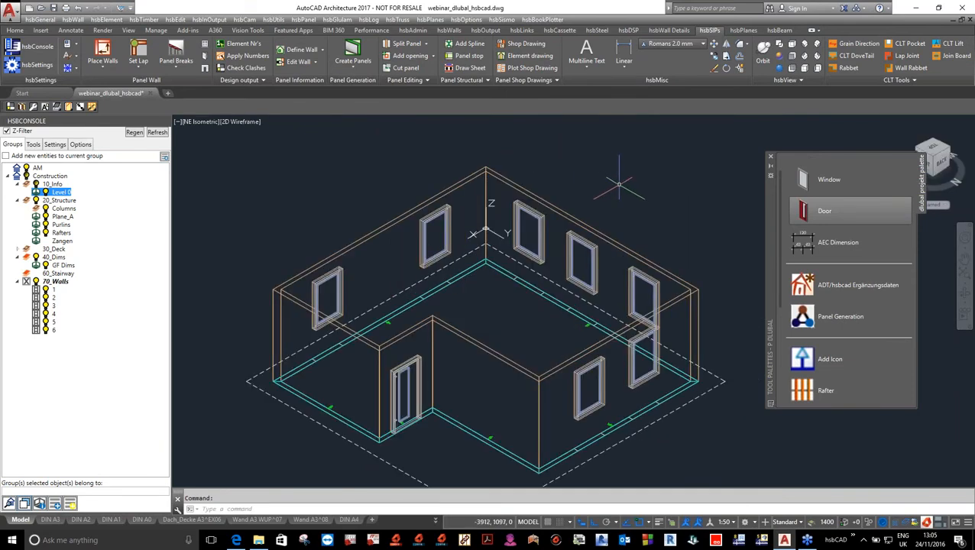
pyautogui.press('Return')
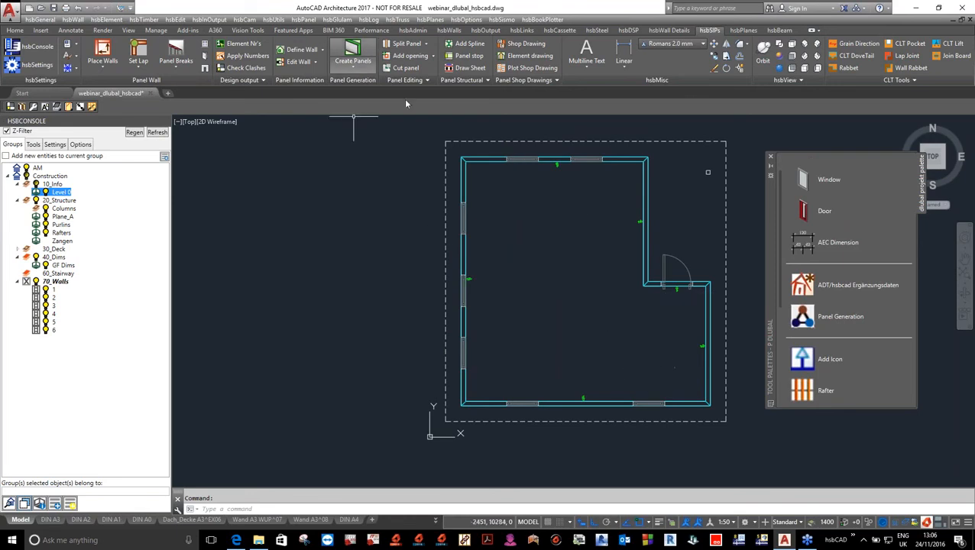
# Step: Set up panel creation with panel style BSP 5L and the wall model hidden
pyautogui.click(356, 50)
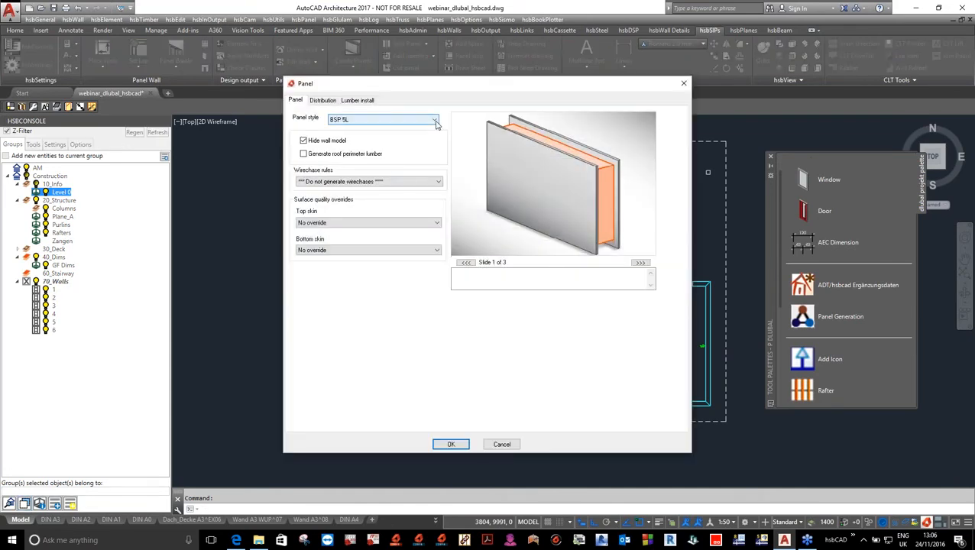
pyautogui.click(435, 122)
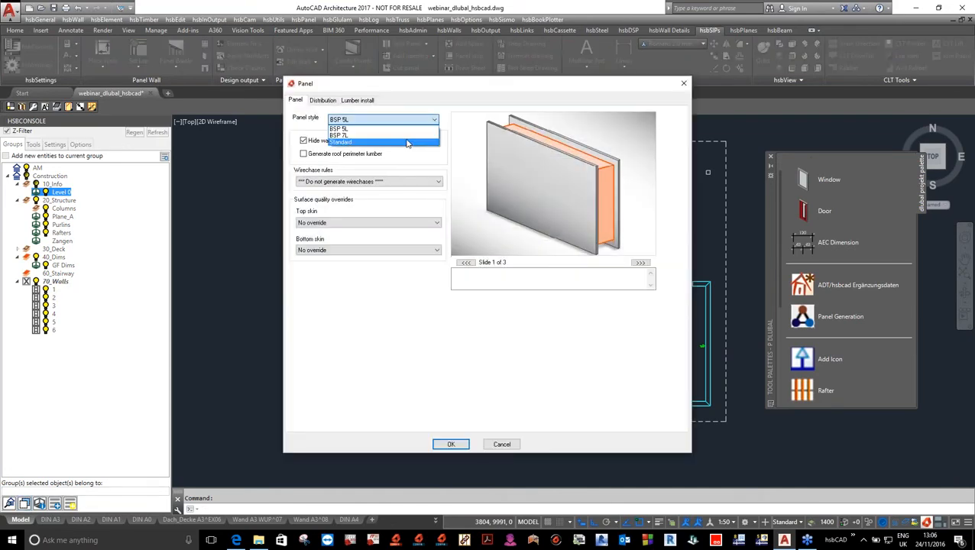
pyautogui.click(362, 130)
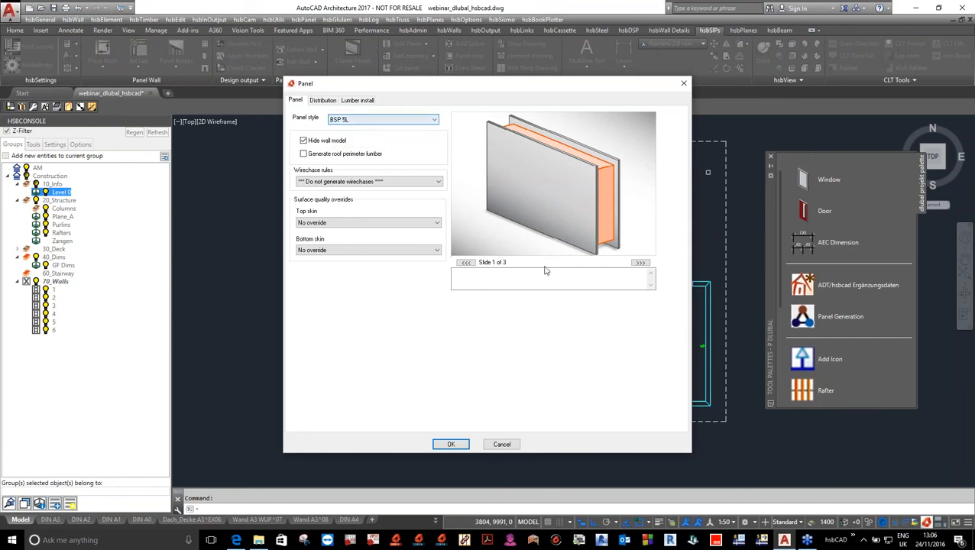
pyautogui.click(456, 447)
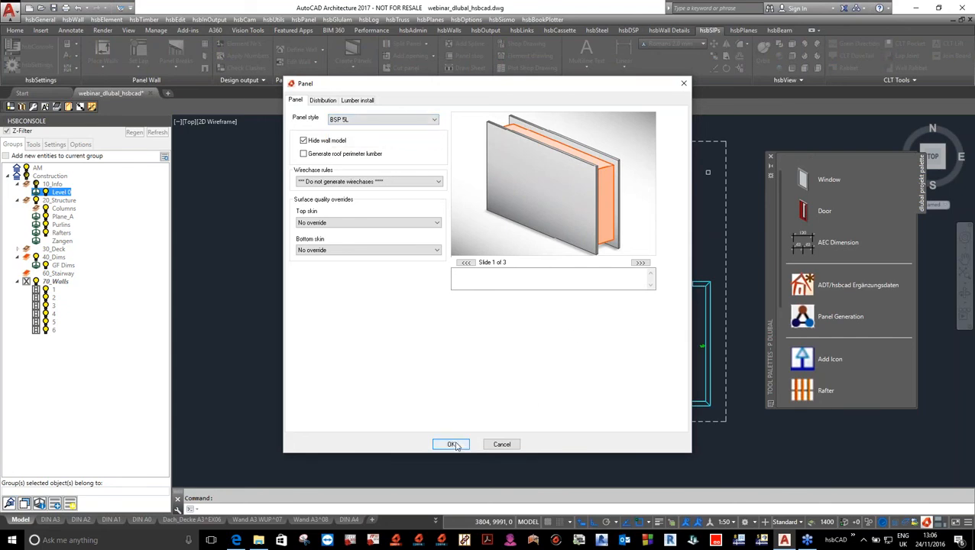
# Step: Select the entire floor plan with all walls and confirm the selection to generate the panels
pyautogui.scroll(-2, 623, 272)
pyautogui.click(443, 156)
pyautogui.click(732, 431)
pyautogui.rightClick(699, 290)
pyautogui.click(722, 298)
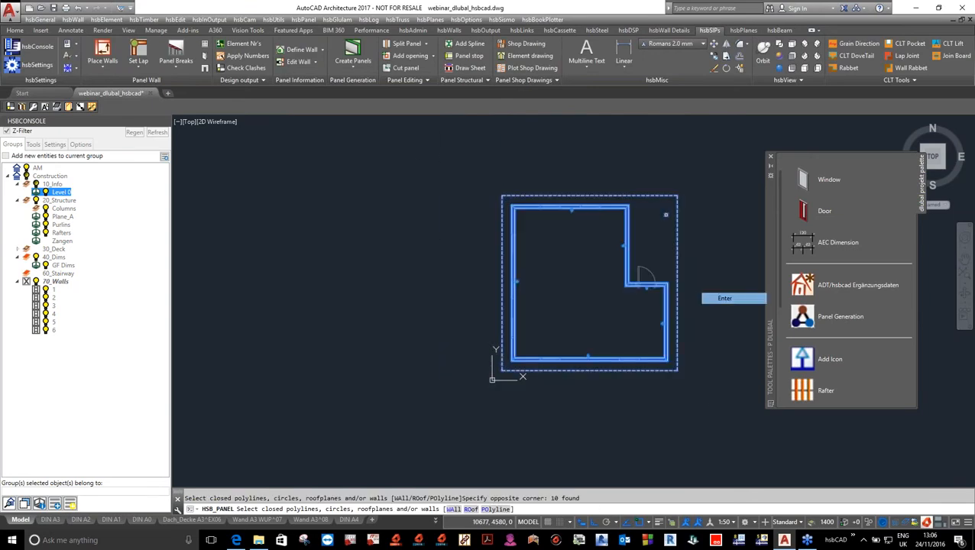
# Step: Pick the reference point near the door wall's outer corner to finish the panels, and check the door wall panel's mitred corner
pyautogui.scroll(8, 718, 279)
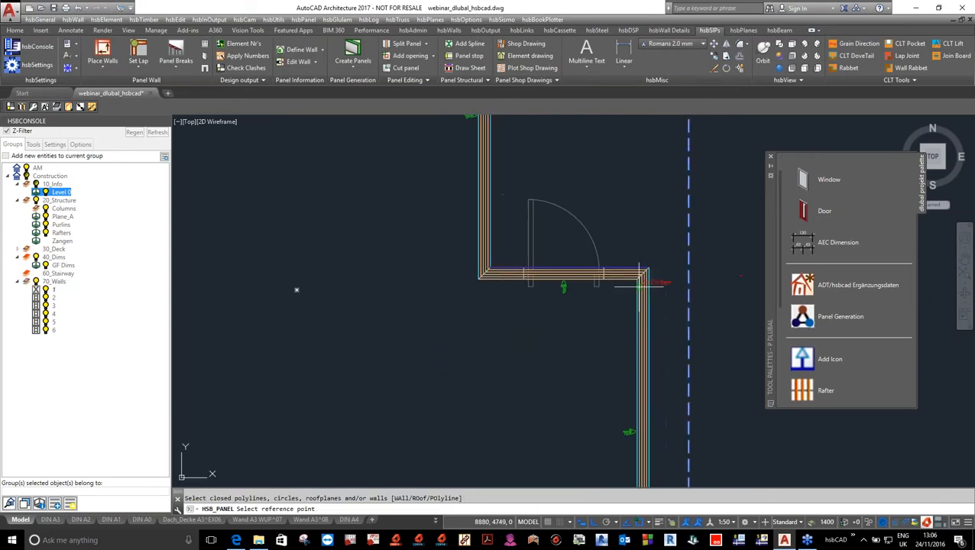
pyautogui.click(672, 191)
pyautogui.click(659, 236)
pyautogui.scroll(-2, 661, 218)
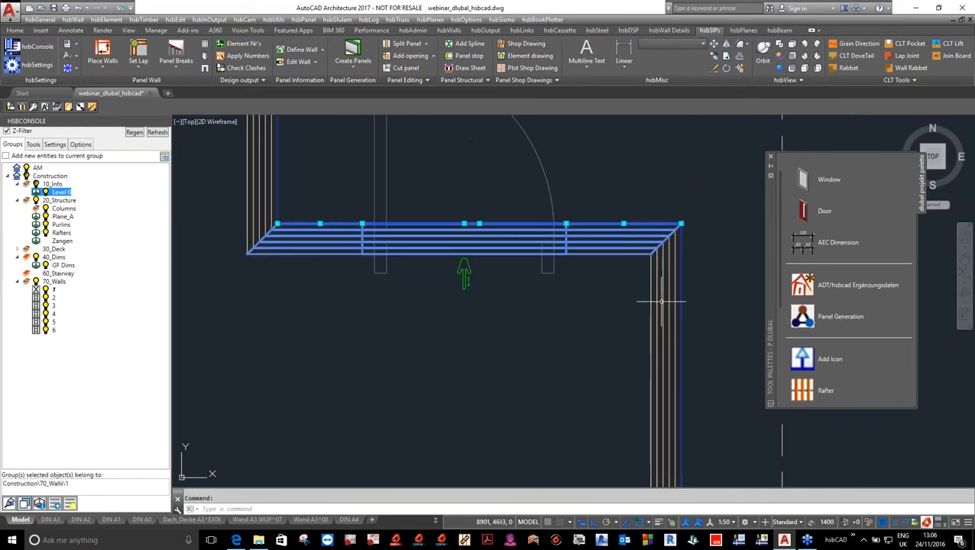
pyautogui.press('Escape')
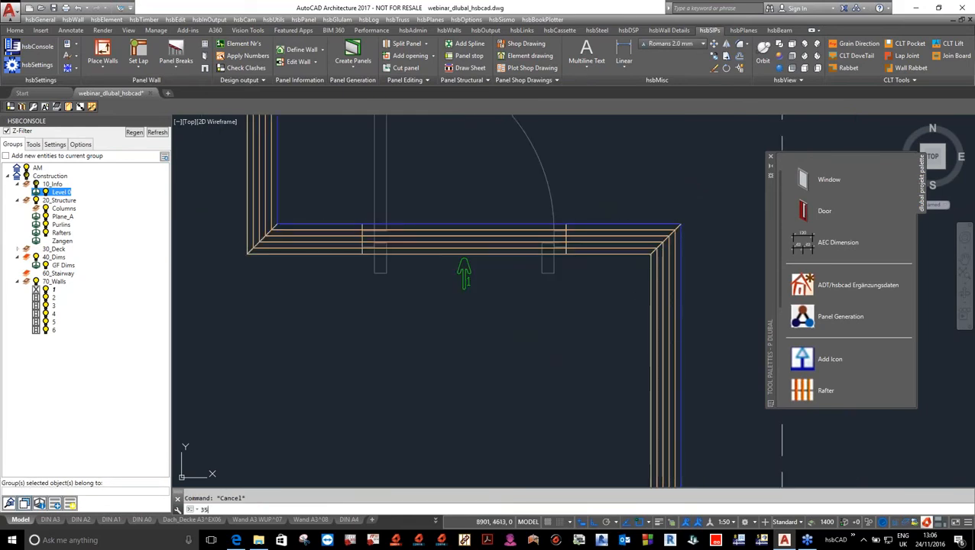
# Step: Inspect the generated wall panels and openings in SE isometric view and return to the top view
pyautogui.press('Return')
pyautogui.scroll(5, 347, 252)
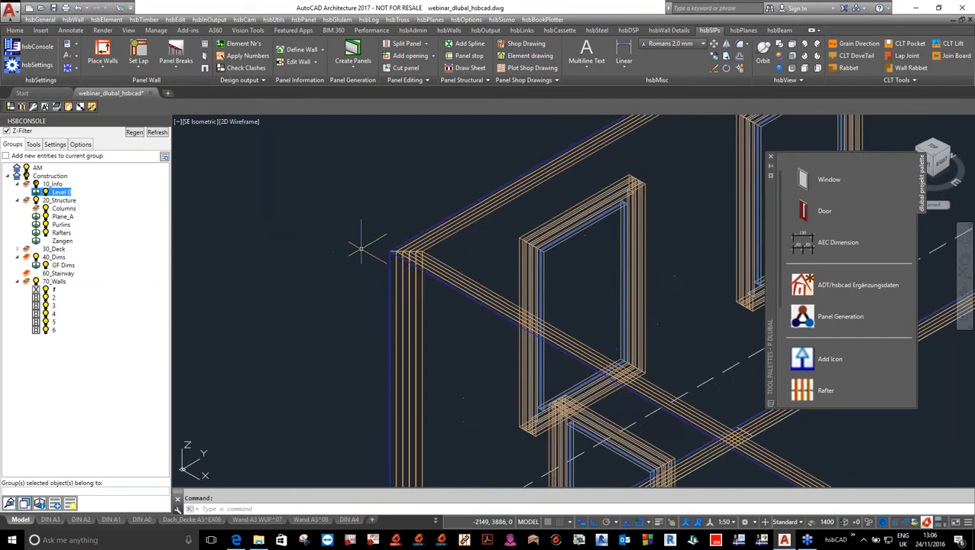
pyautogui.scroll(-5, 382, 246)
pyautogui.scroll(5, 698, 309)
pyautogui.scroll(-3, 698, 310)
pyautogui.write('30')
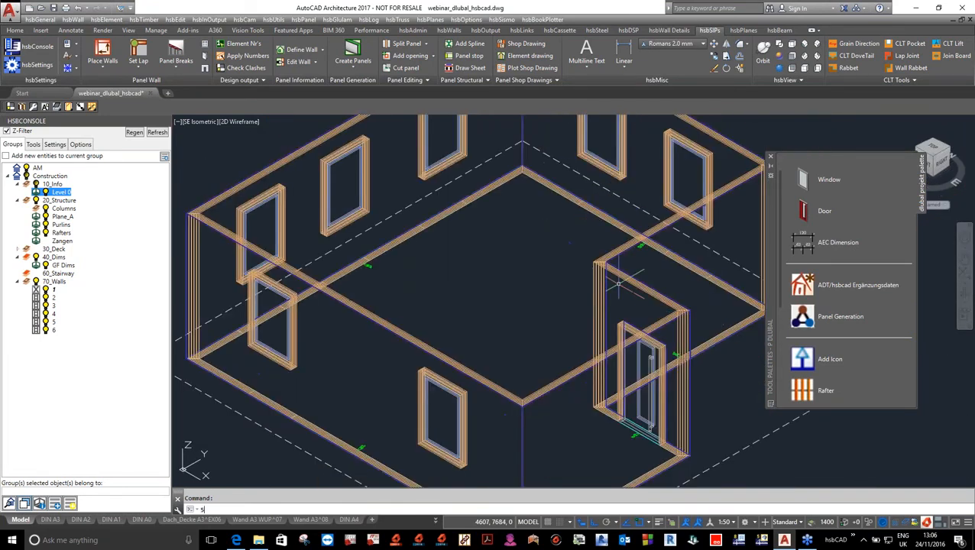
pyautogui.press('Return')
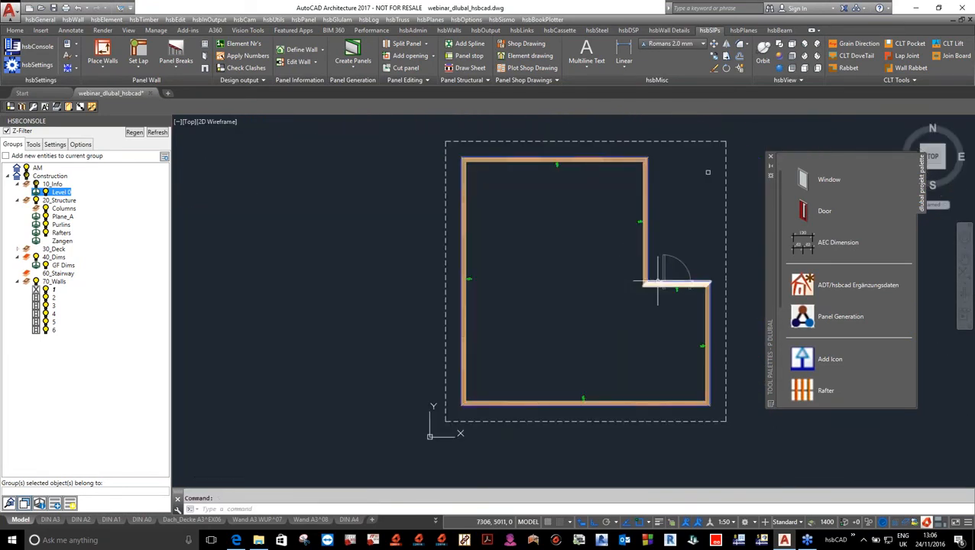
pyautogui.scroll(-2, 565, 234)
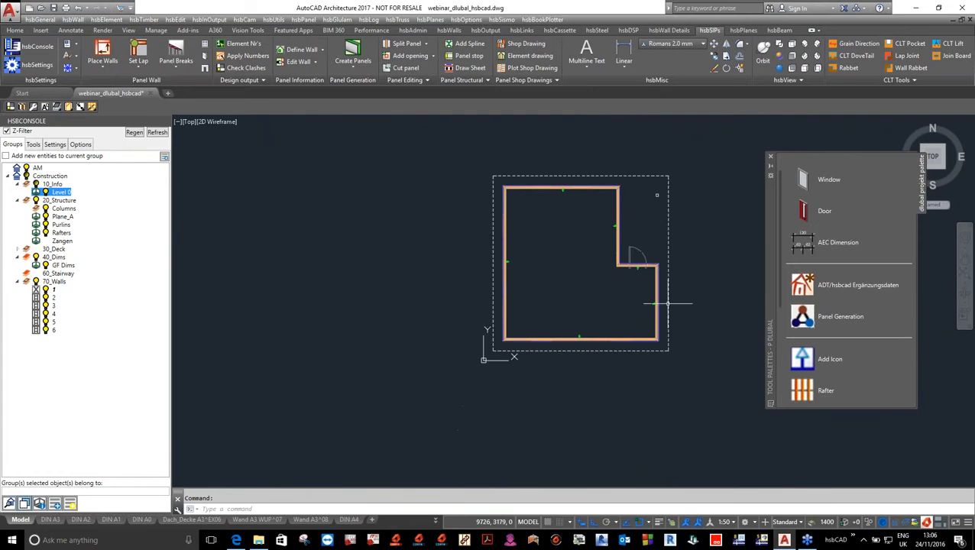
pyautogui.scroll(2, 661, 245)
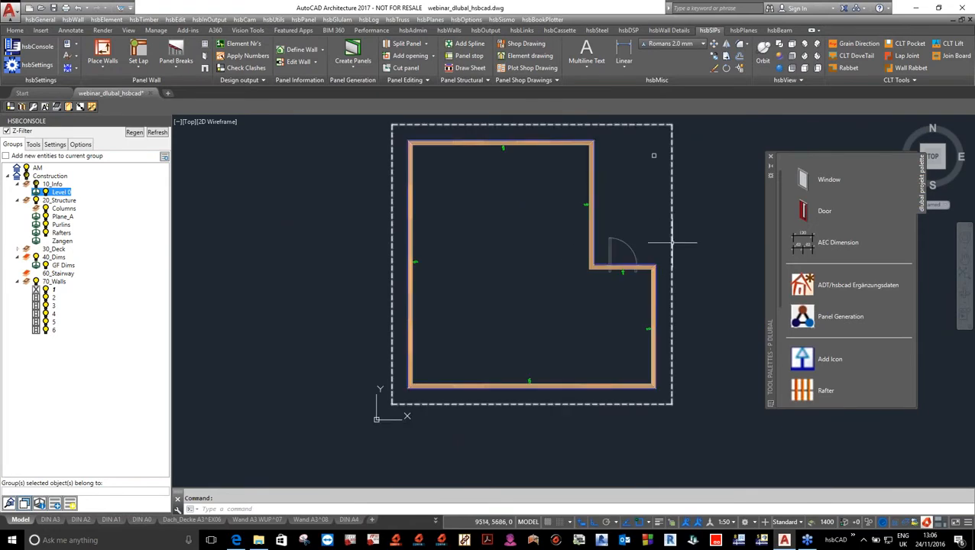
pyautogui.scroll(-2, 669, 228)
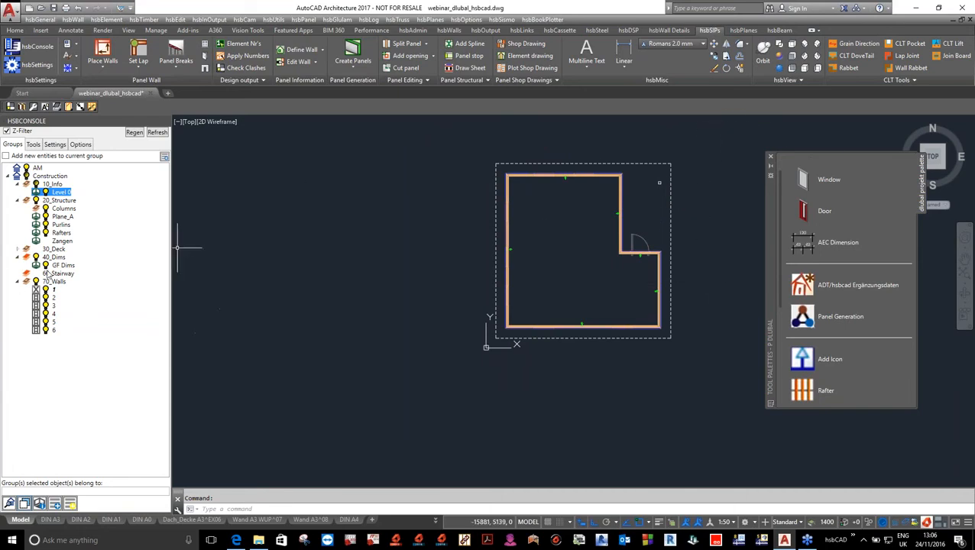
# Step: Make Plane_A the current group and set up roof icons with slope 0, overhang 500 and eave height 3300
pyautogui.click(18, 282)
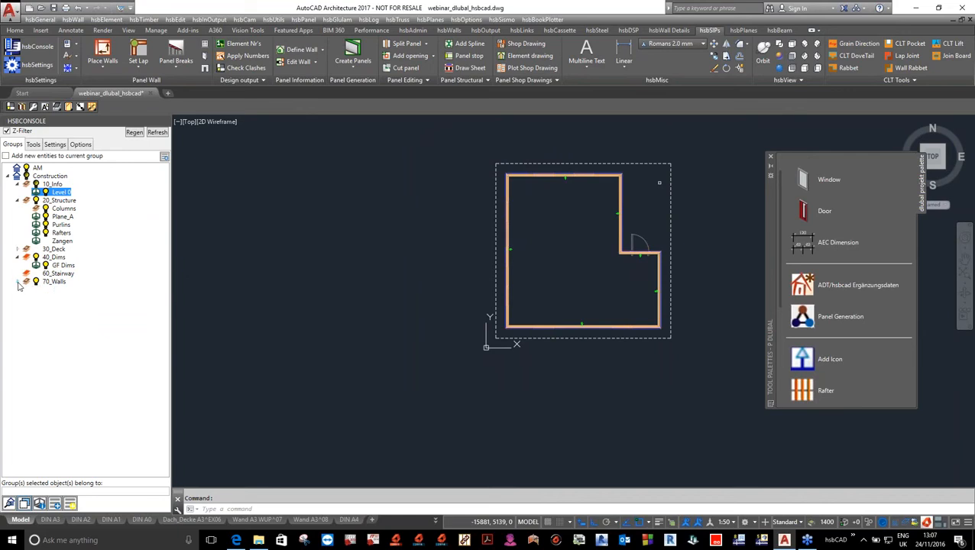
pyautogui.click(35, 217)
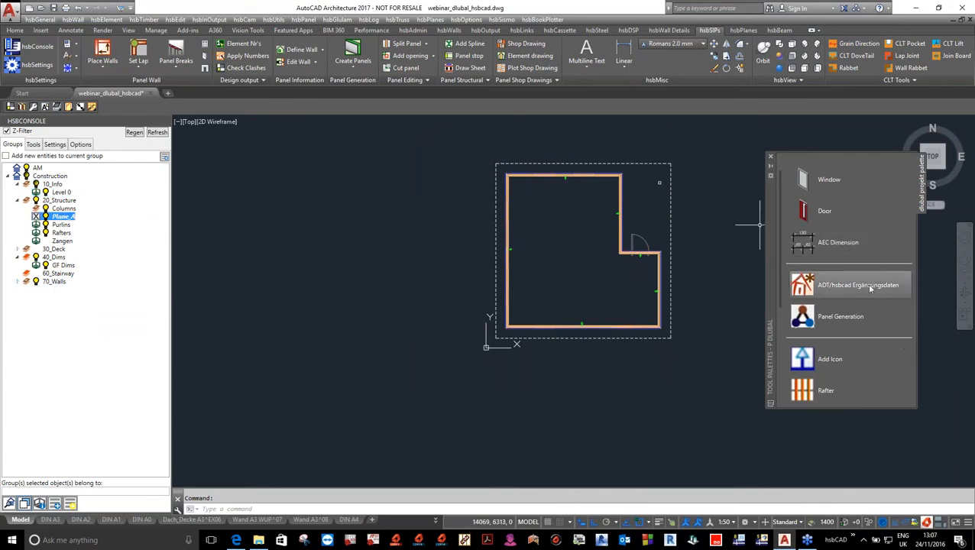
pyautogui.scroll(-3, 864, 346)
pyautogui.click(828, 268)
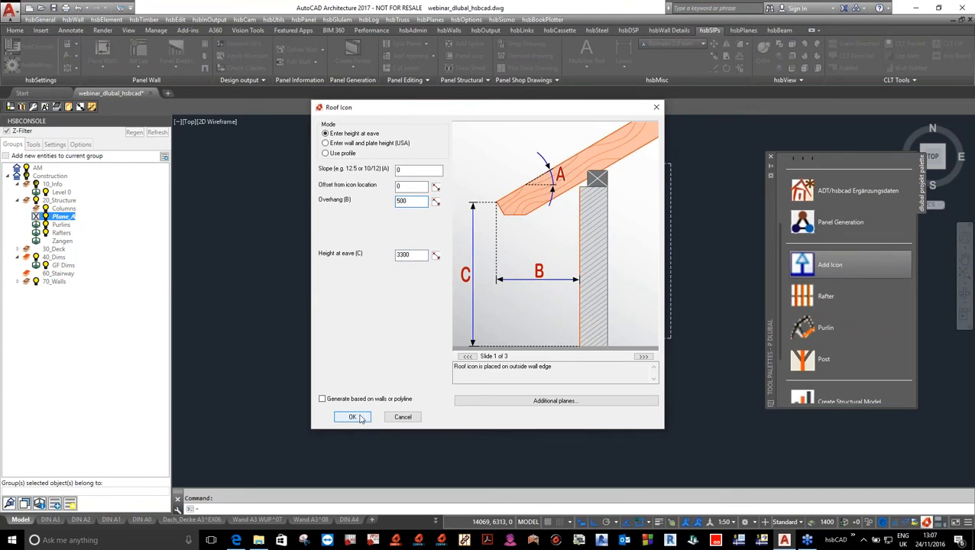
pyautogui.click(354, 417)
# Step: Place roof icons on the outer edges of the south wall and the short east wall, oriented square to each wall
pyautogui.scroll(8, 596, 332)
pyautogui.click(457, 294)
pyautogui.scroll(-5, 458, 298)
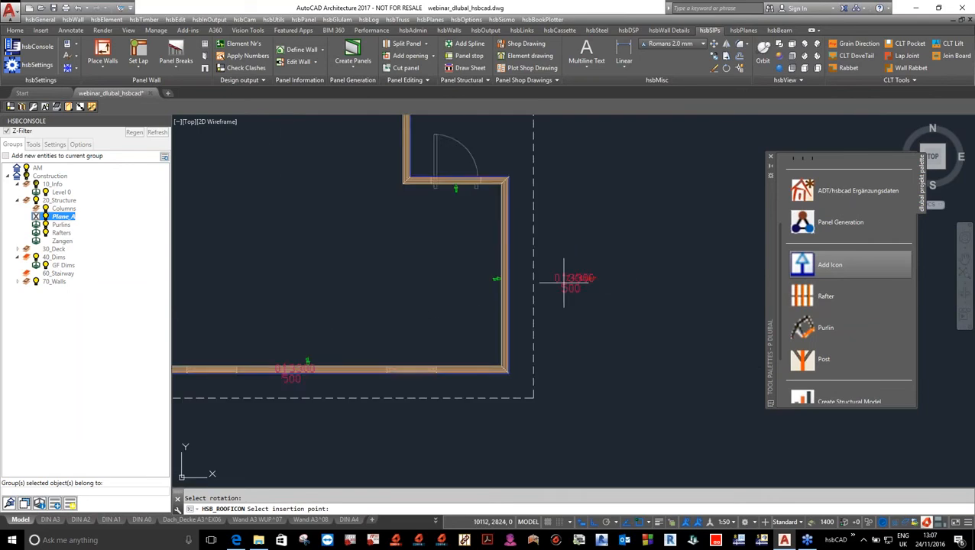
pyautogui.scroll(5, 535, 271)
pyautogui.click(443, 274)
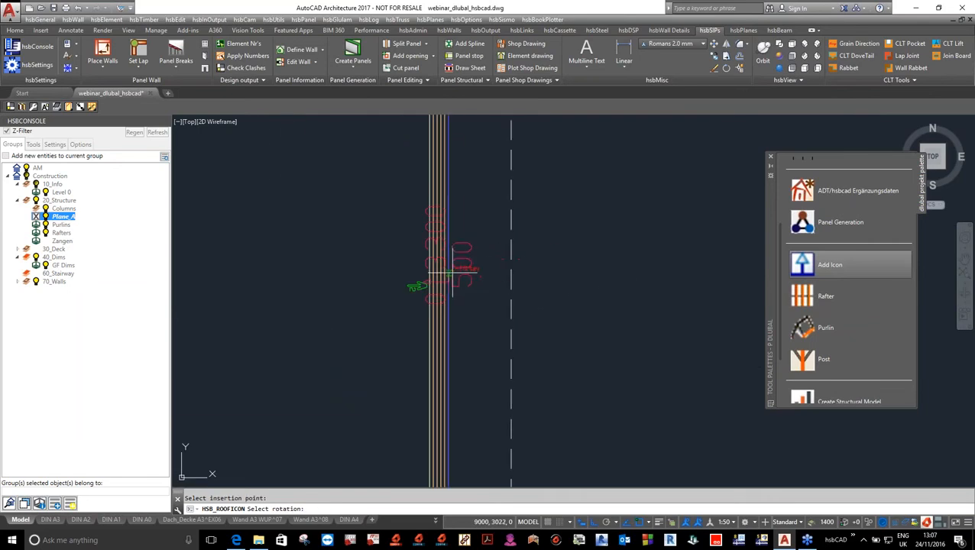
pyautogui.click(570, 309)
pyautogui.scroll(-5, 668, 348)
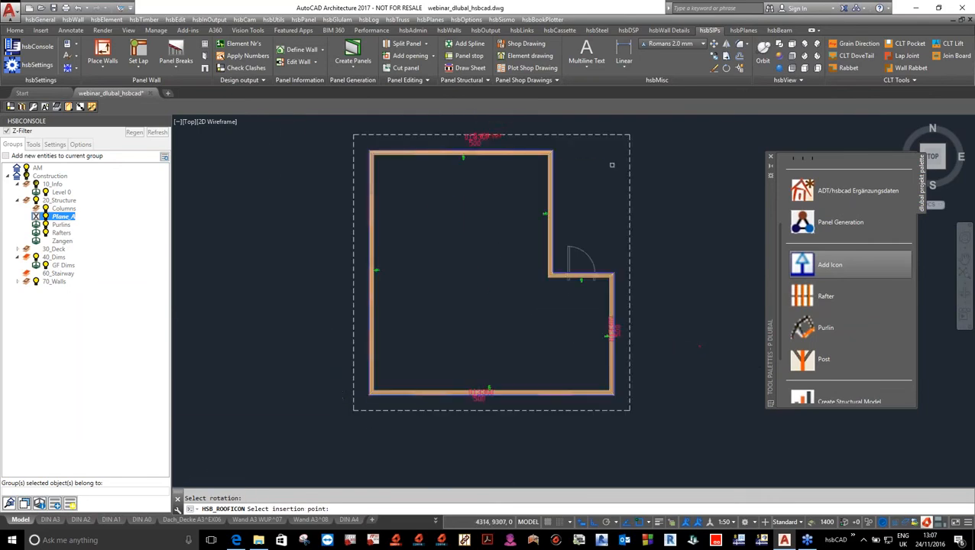
# Step: Place roof icons on the north and west walls and put the roof symbol outside the building to the west
pyautogui.scroll(5, 479, 147)
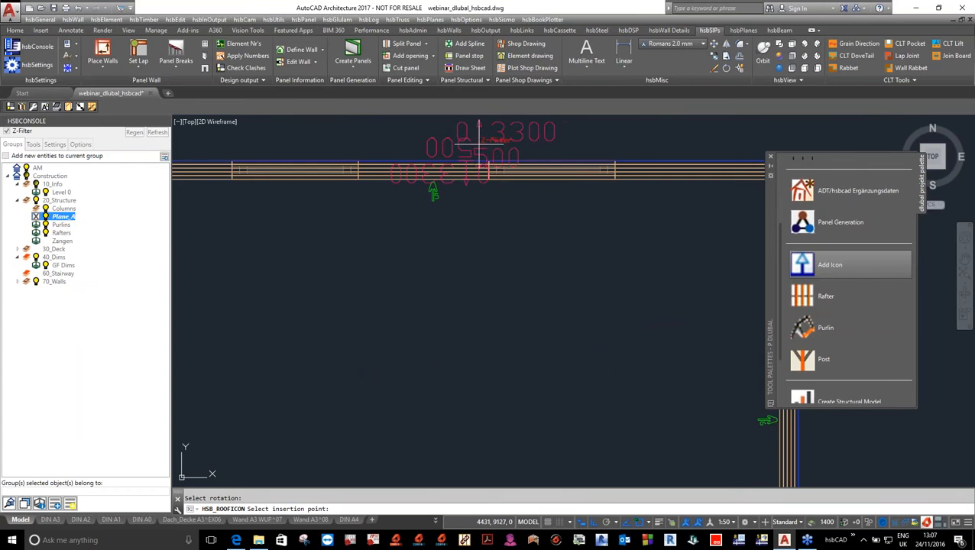
pyautogui.scroll(-5, 479, 146)
pyautogui.scroll(6, 413, 230)
pyautogui.click(393, 244)
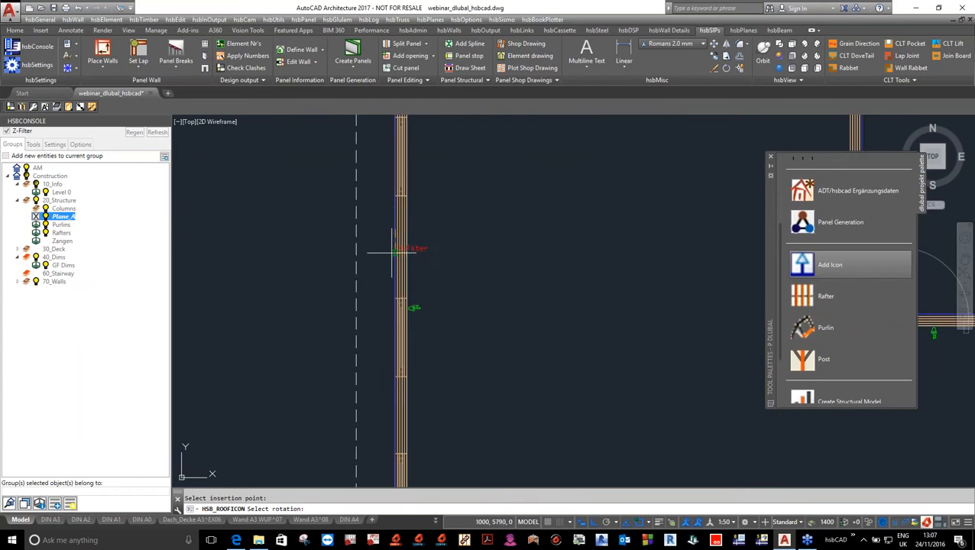
pyautogui.click(416, 248)
pyautogui.scroll(-5, 417, 252)
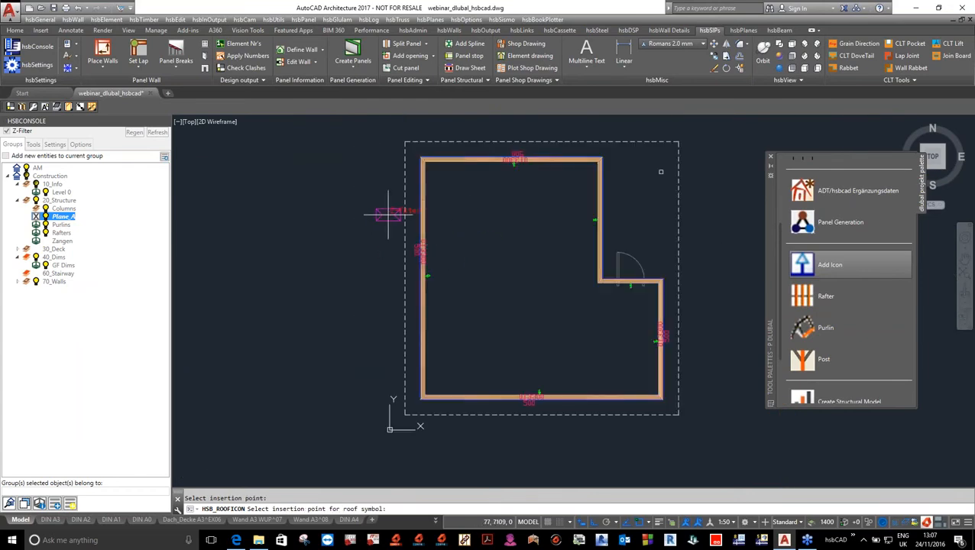
pyautogui.click(357, 219)
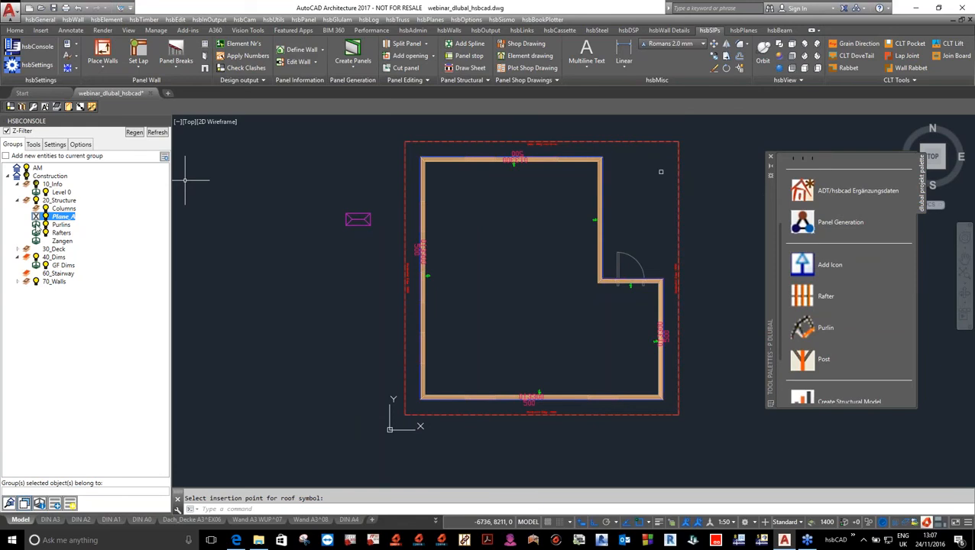
# Step: Make Rafters the current group and start a rafter distribution on the flat roof plane
pyautogui.click(40, 227)
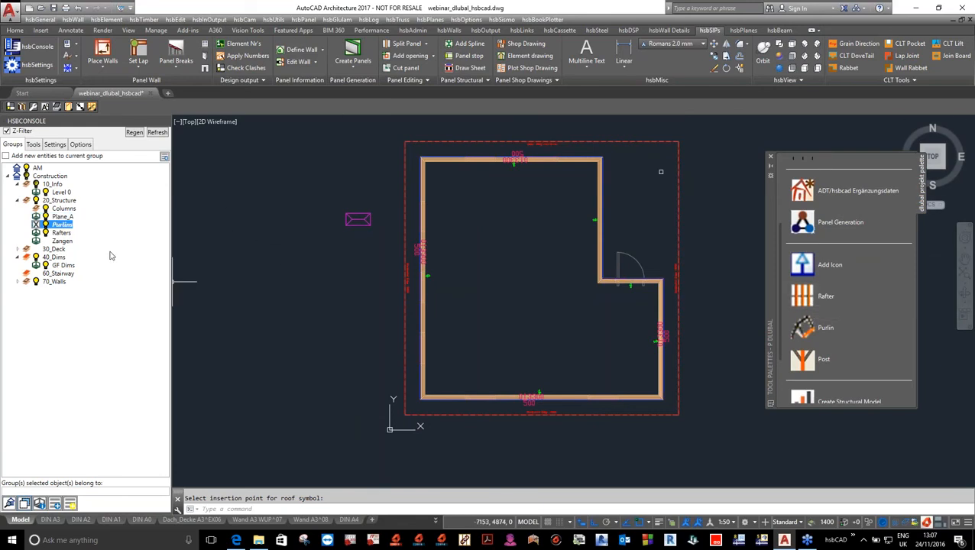
pyautogui.click(41, 232)
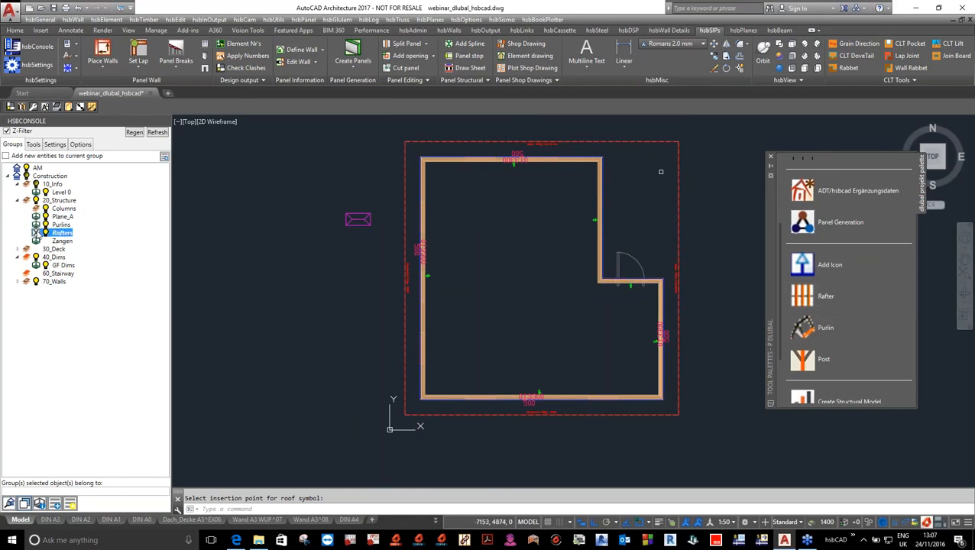
pyautogui.click(810, 296)
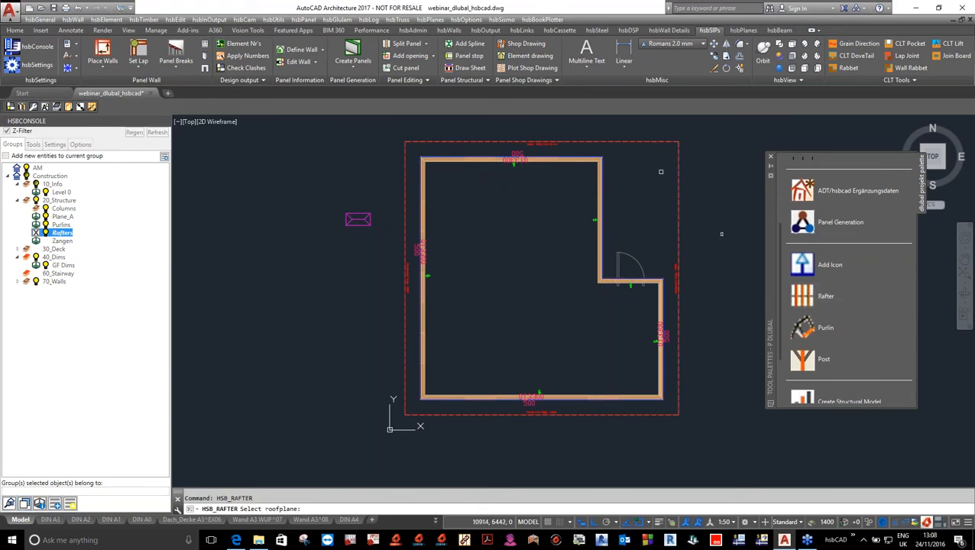
pyautogui.click(679, 207)
pyautogui.press('Return')
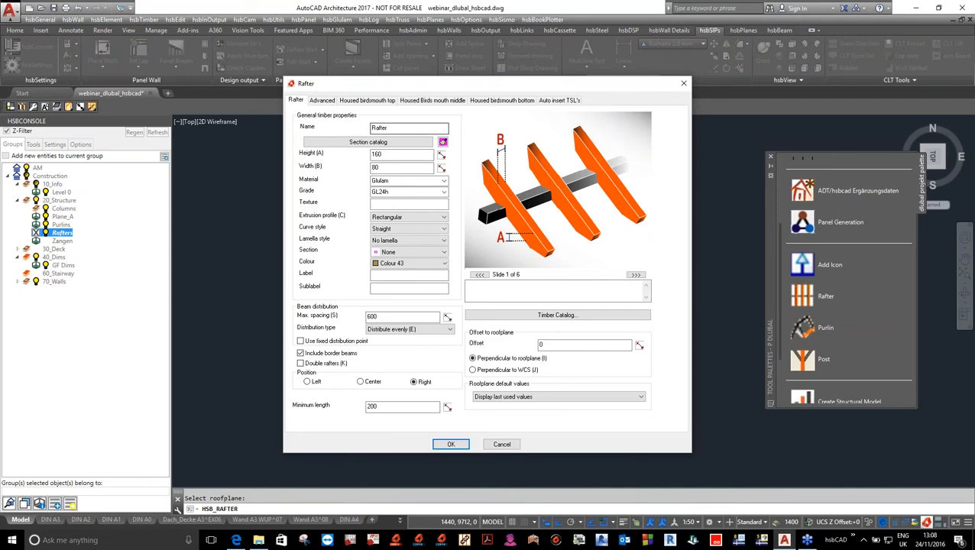
# Step: Accept 160 x 80 Glulam GL24h rafters, distributed evenly at a maximum spacing of 600 with border beams included
pyautogui.click(401, 155)
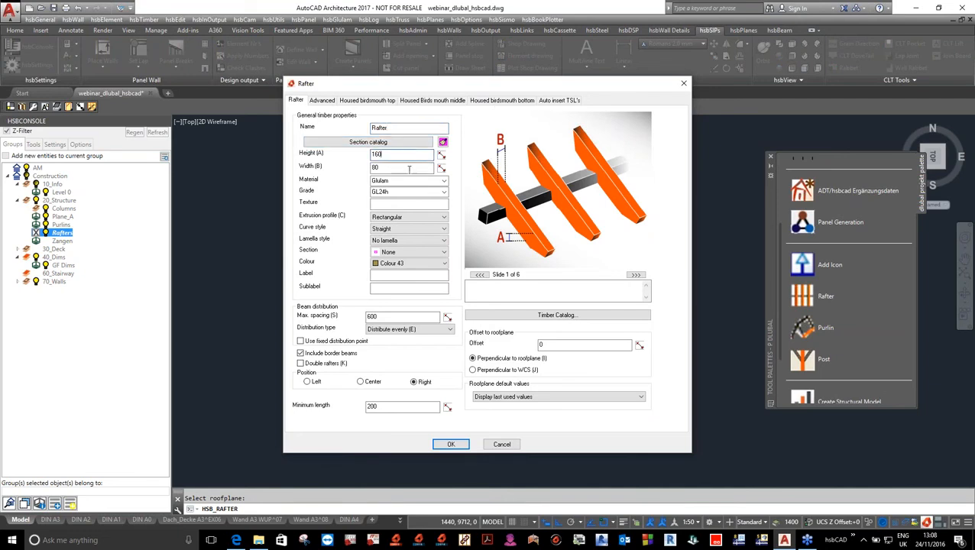
pyautogui.click(410, 181)
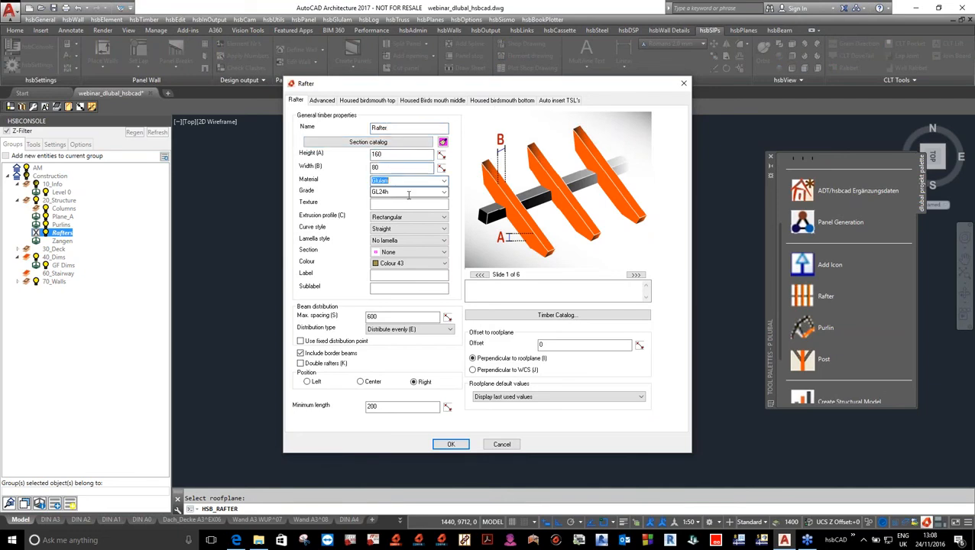
pyautogui.press('Tab')
pyautogui.press('Tab')
pyautogui.press('Tab')
pyautogui.press('Tab')
pyautogui.press('Tab')
pyautogui.press('Tab')
pyautogui.press('Tab')
pyautogui.press('Tab')
pyautogui.press('Tab')
pyautogui.press('Tab')
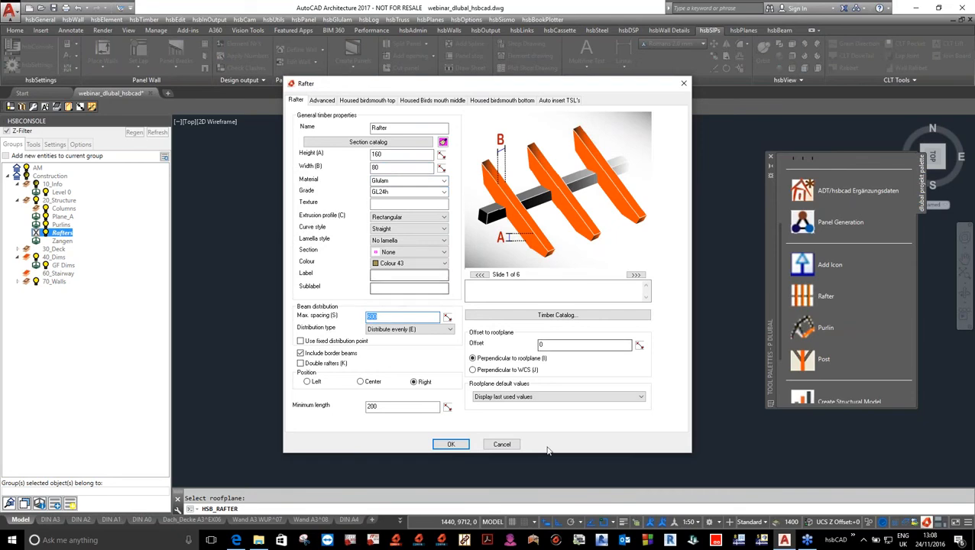
pyautogui.click(452, 444)
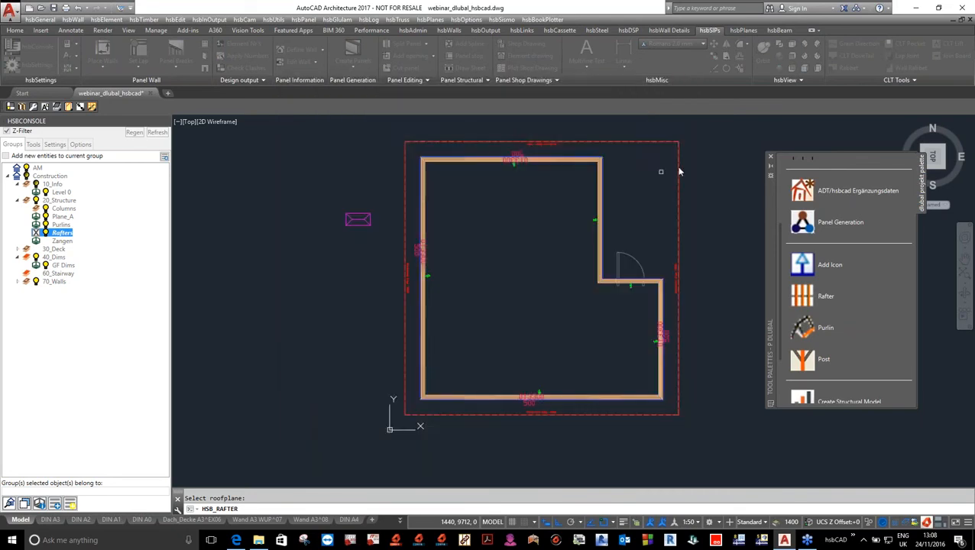
# Step: Distribute the rafters from the roof plane's northeast corner to its southeast corner
pyautogui.scroll(6, 661, 145)
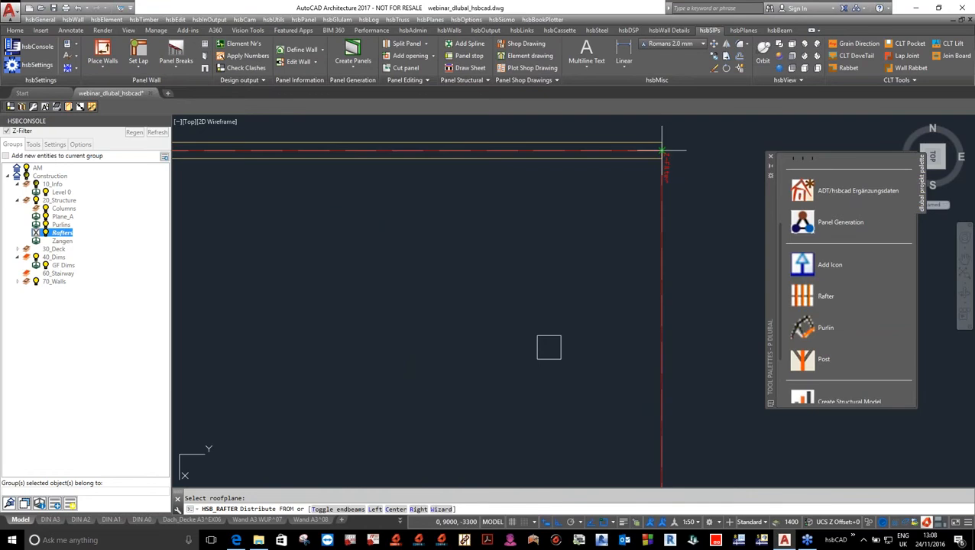
pyautogui.click(662, 150)
pyautogui.scroll(-5, 658, 183)
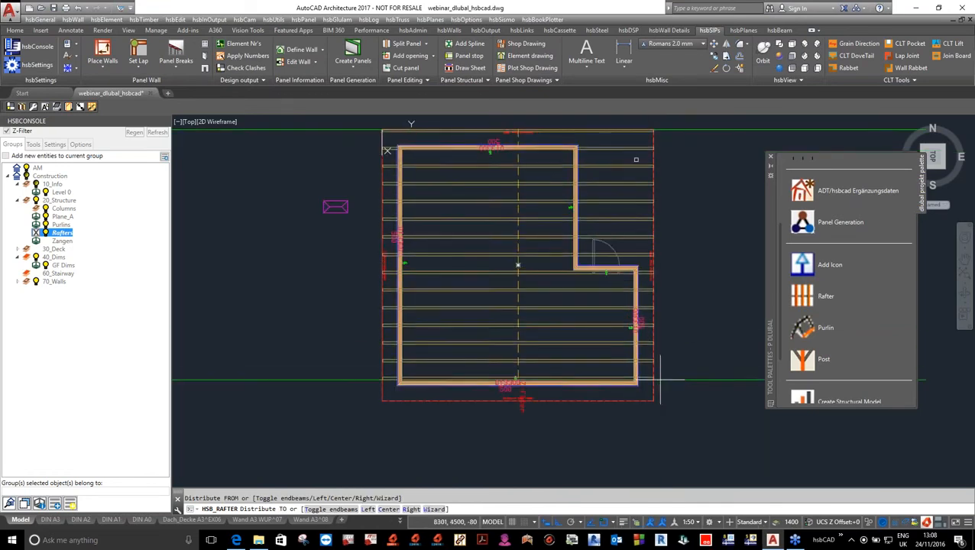
pyautogui.click(654, 401)
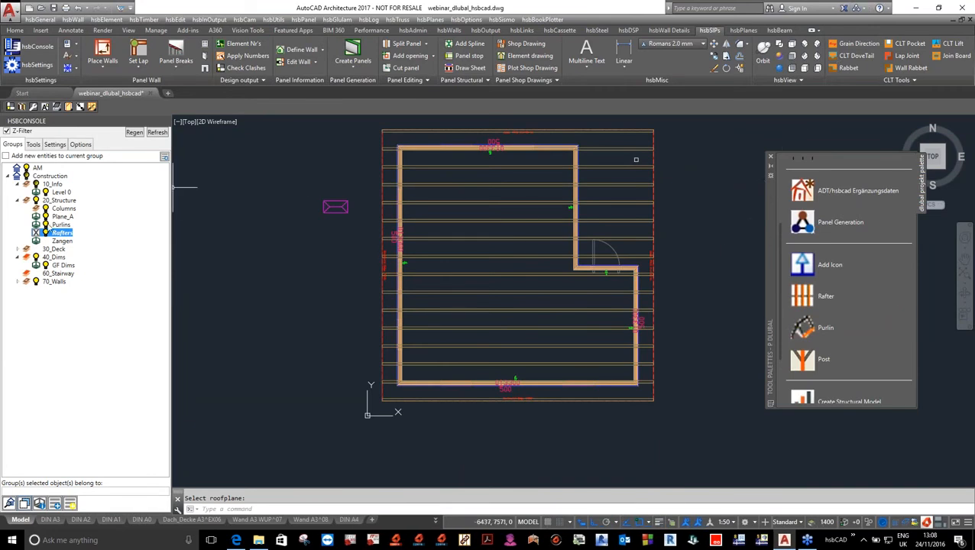
# Step: Make Purlins the current group and start a purlin on the flat roof plane
pyautogui.click(36, 224)
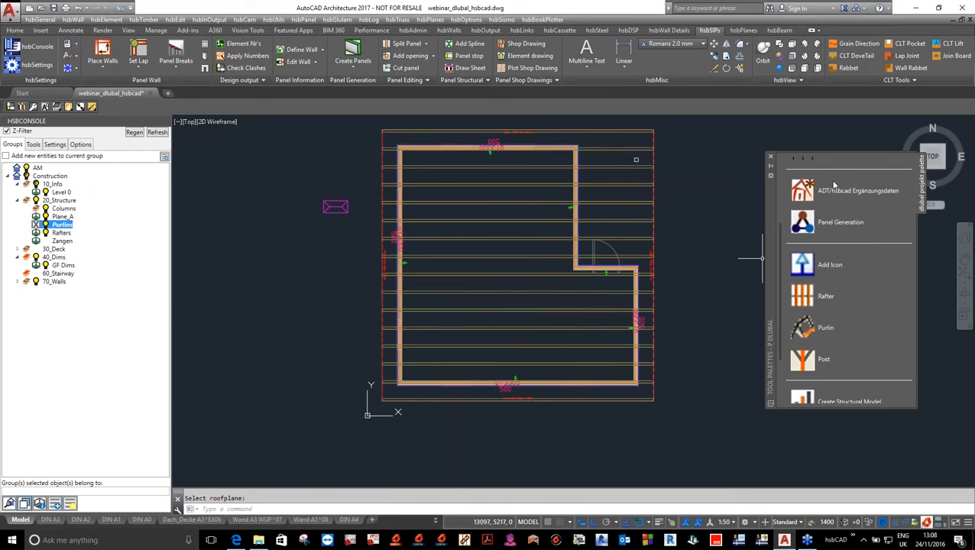
pyautogui.click(811, 330)
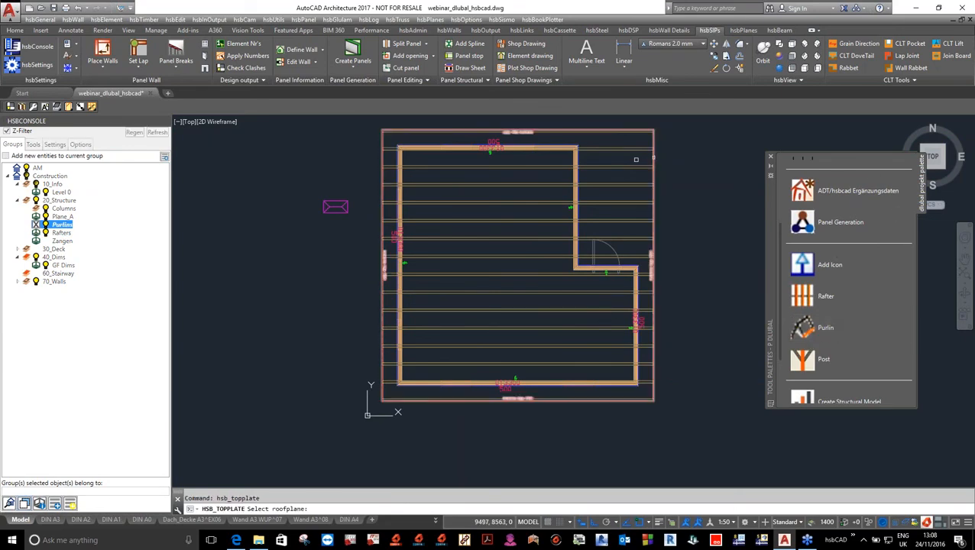
pyautogui.click(653, 158)
pyautogui.press('Return')
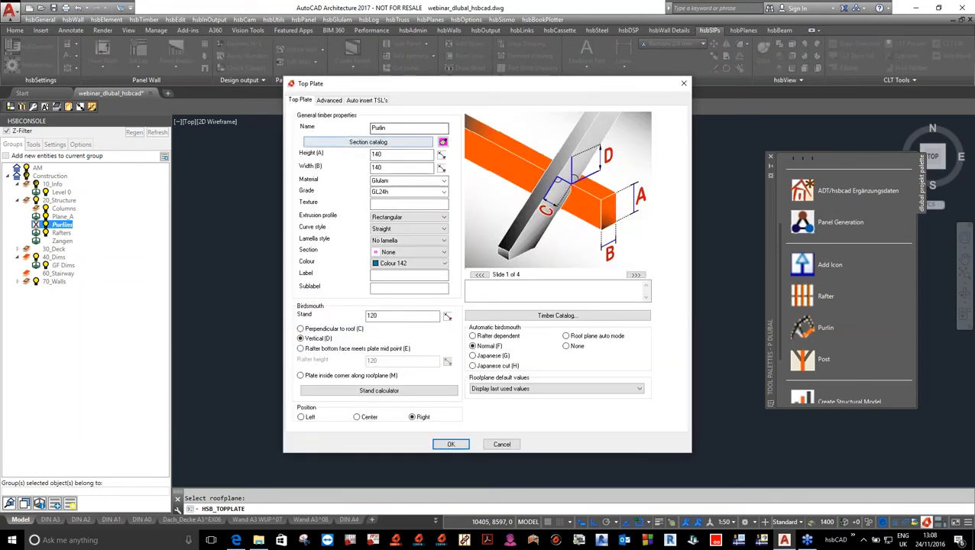
# Step: Check the birdsmouth illustrations and accept a 140 x 140 Glulam GL24h purlin with a vertical stand of 120 and Right positioning
pyautogui.click(390, 167)
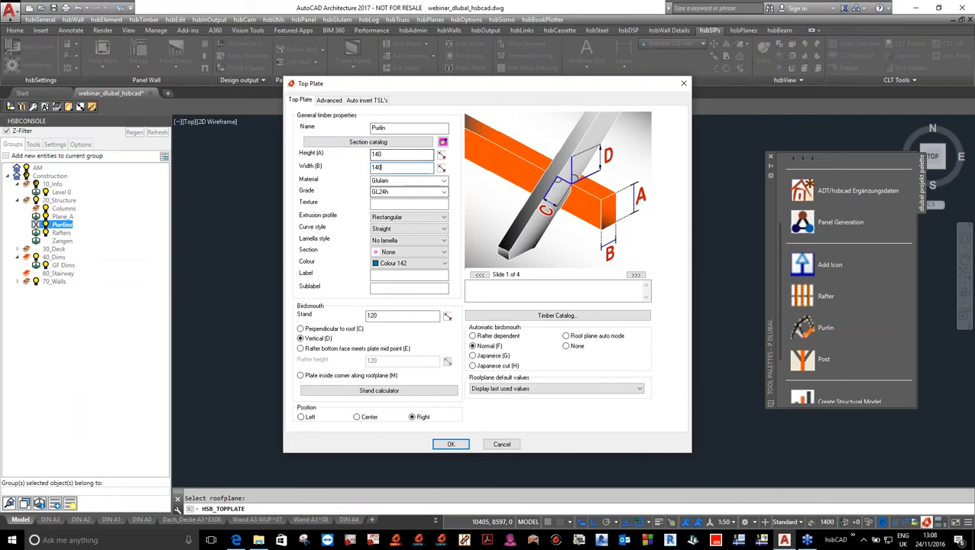
pyautogui.click(636, 276)
pyautogui.click(636, 275)
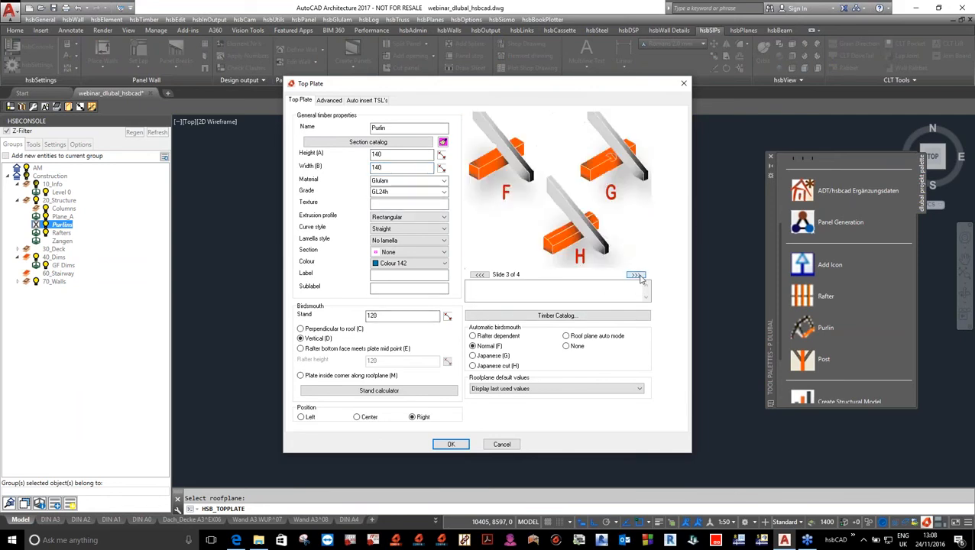
pyautogui.click(481, 275)
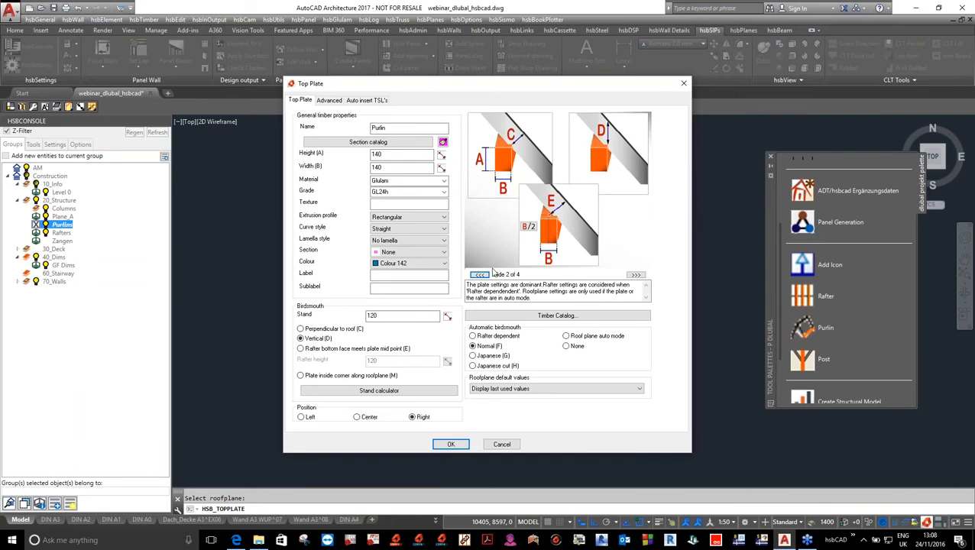
pyautogui.click(481, 275)
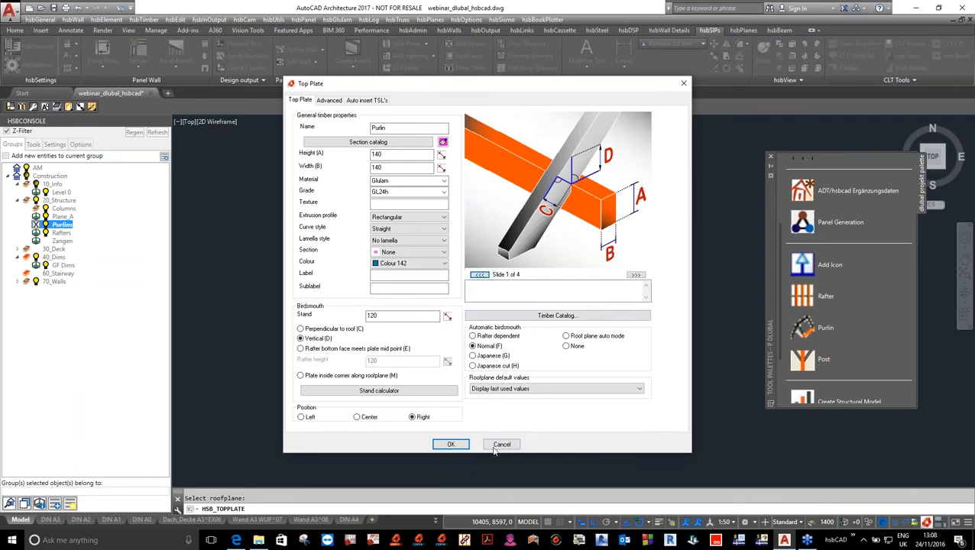
pyautogui.click(451, 445)
# Step: Place one purlin along the west wall and another along the recessed east wall of the building's northern part
pyautogui.scroll(5, 395, 139)
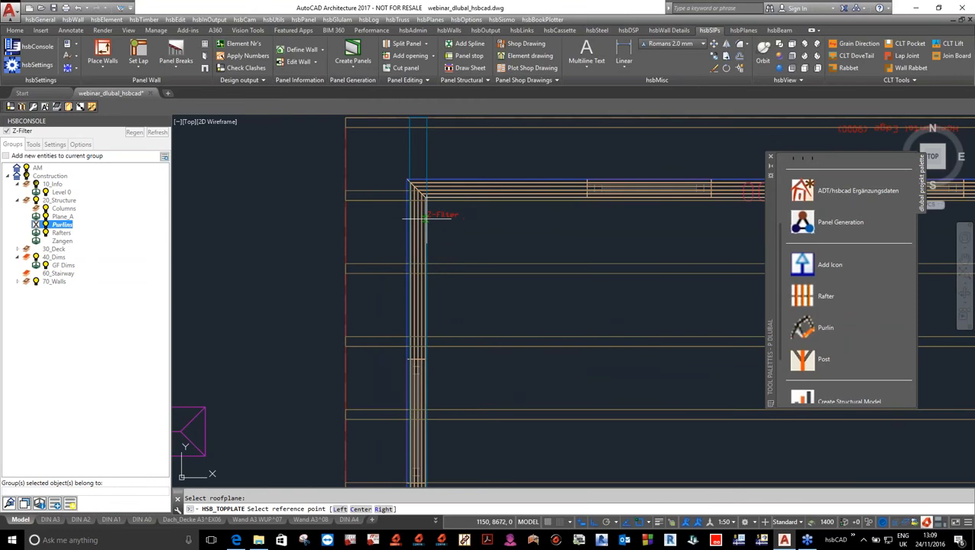
pyautogui.click(418, 221)
pyautogui.scroll(-4, 394, 200)
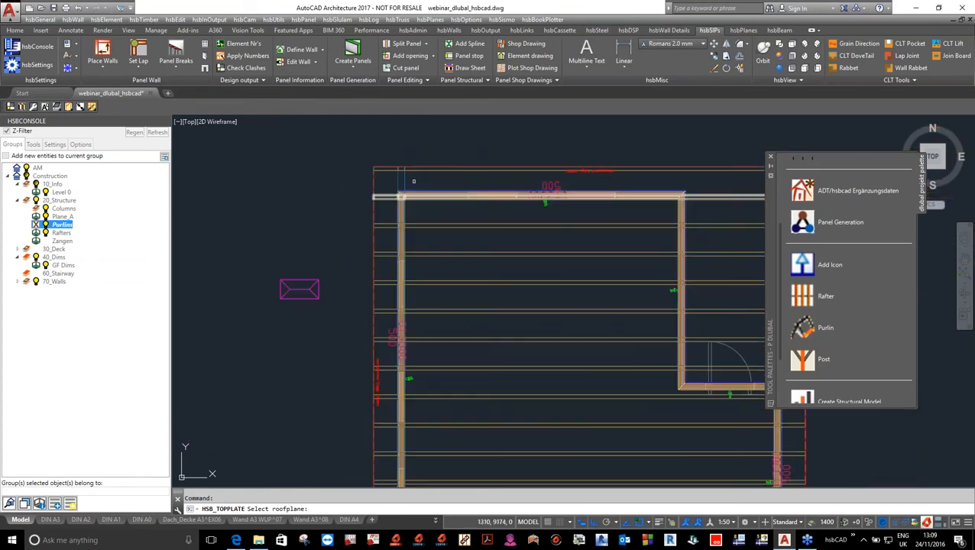
pyautogui.click(346, 177)
pyautogui.click(341, 182)
pyautogui.press('Return')
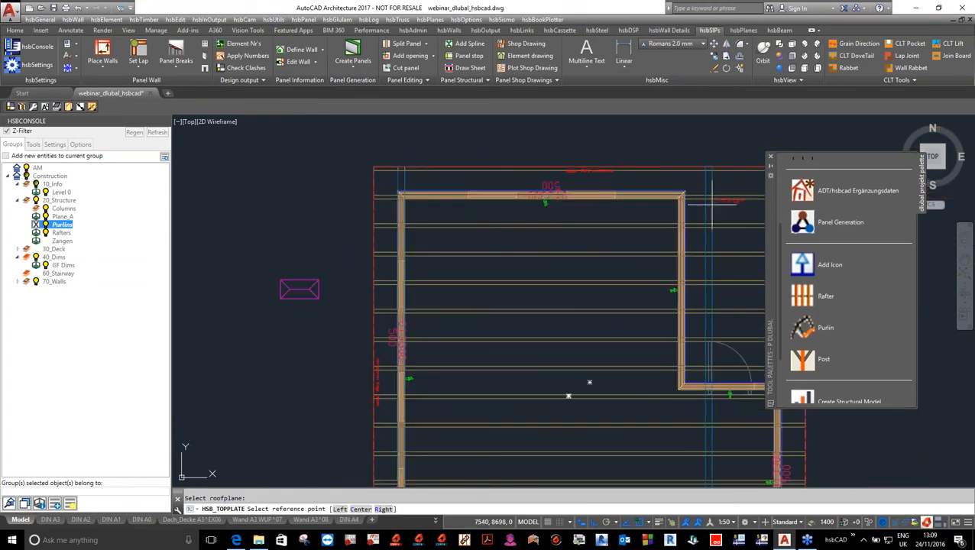
pyautogui.scroll(5, 704, 212)
pyautogui.click(631, 212)
# Step: Place a third purlin on the same roof plane along the outer east wall and finish placing purlins
pyautogui.scroll(-5, 631, 211)
pyautogui.click(528, 194)
pyautogui.click(516, 193)
pyautogui.press('Return')
pyautogui.scroll(6, 502, 329)
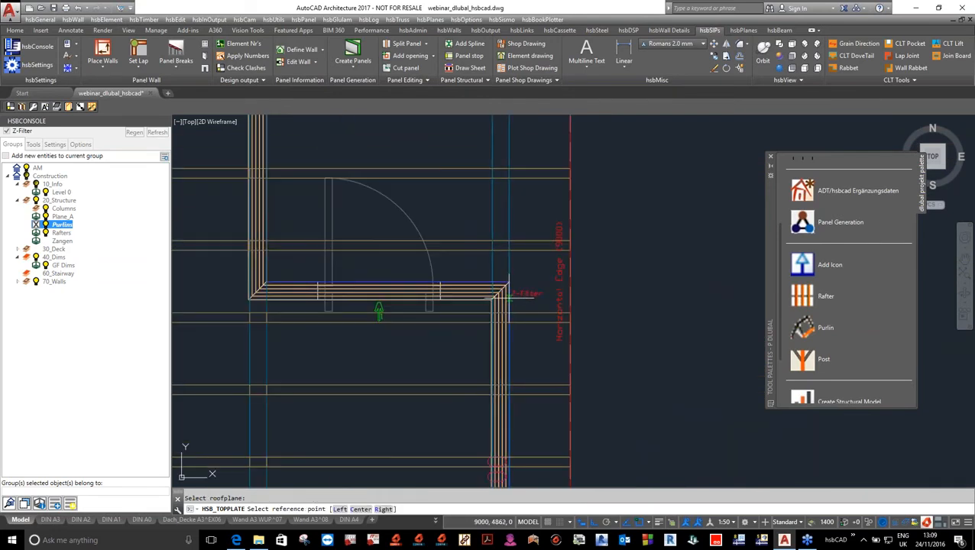
pyautogui.click(507, 295)
pyautogui.scroll(-4, 545, 296)
pyautogui.scroll(-3, 540, 299)
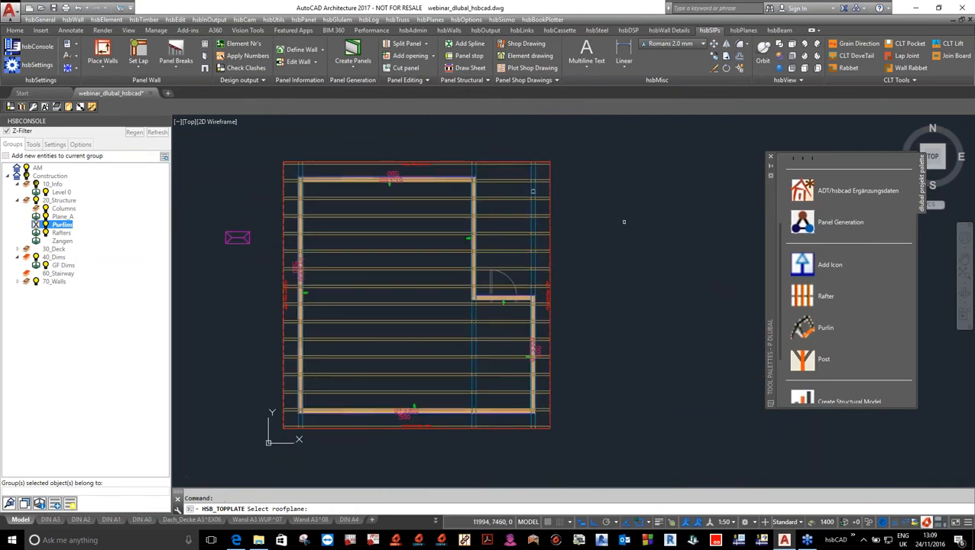
pyautogui.press('Return')
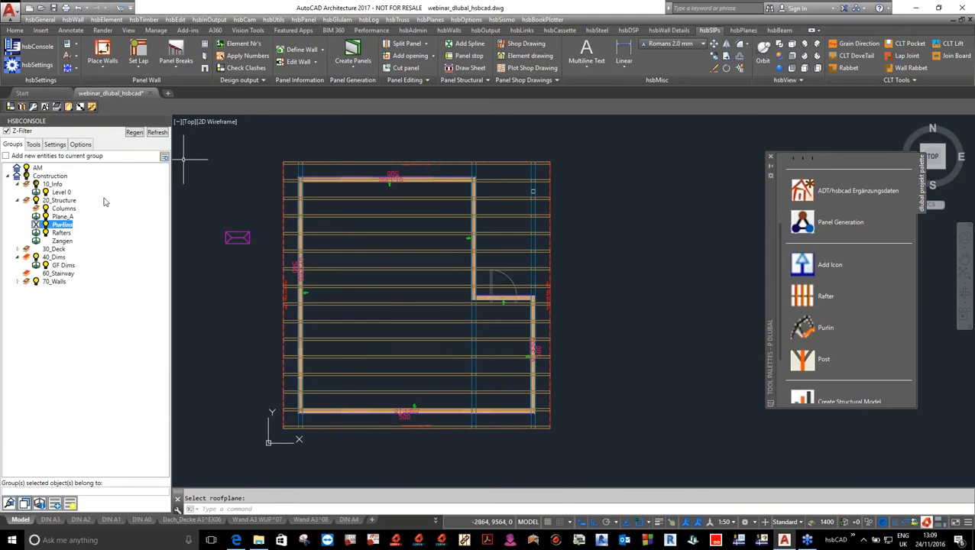
# Step: Start a post bounded by the easternmost purlin and accept the 120 x 120 Glulam GL24h column settings with starting height 0
pyautogui.scroll(5, 544, 199)
pyautogui.scroll(-5, 534, 271)
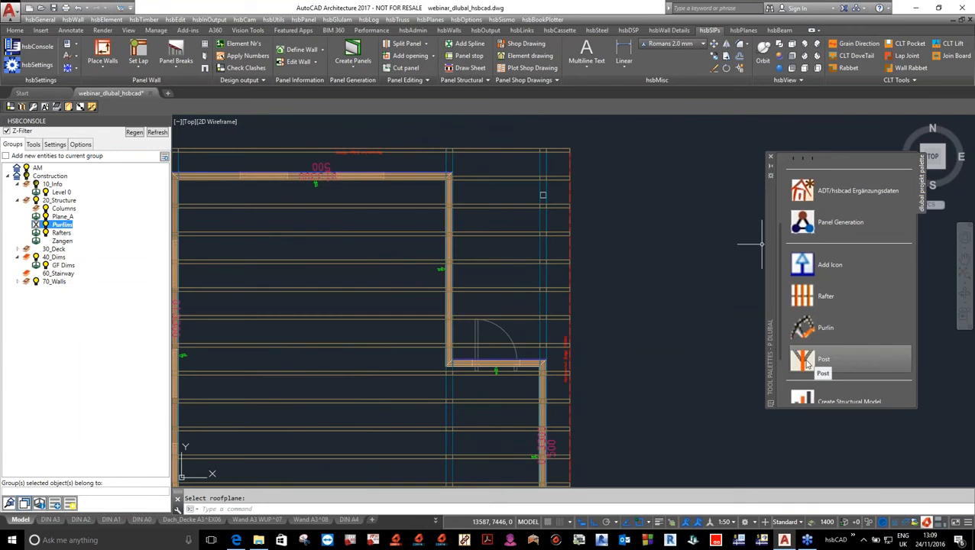
pyautogui.click(806, 364)
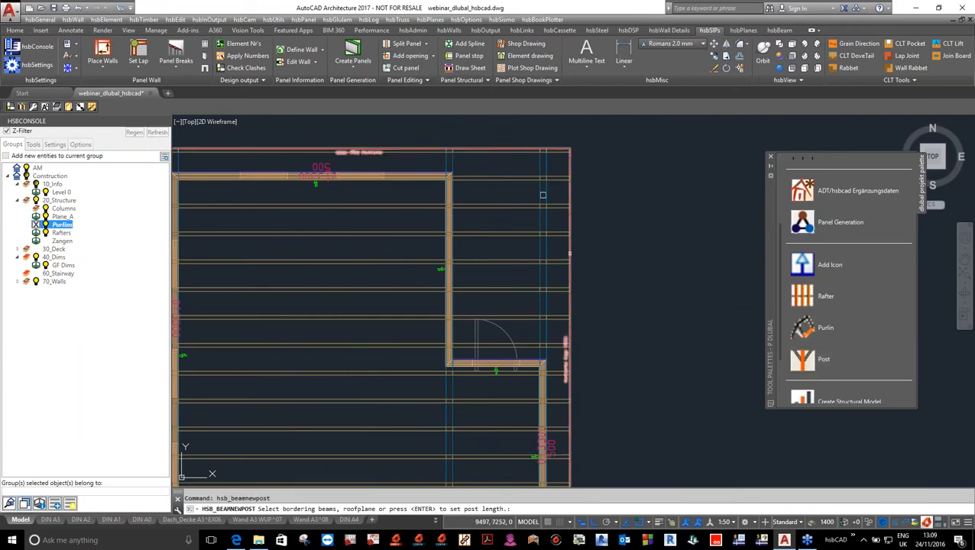
pyautogui.click(546, 248)
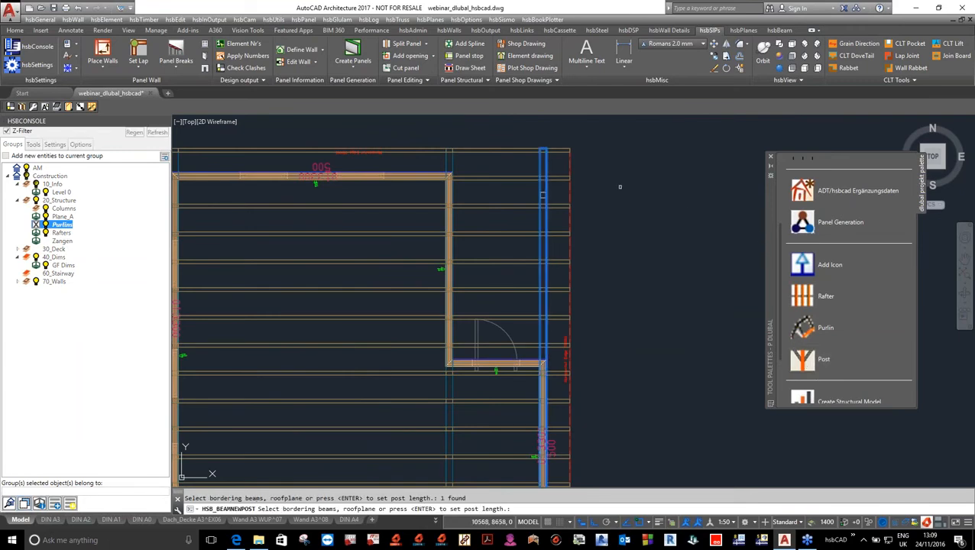
pyautogui.press('Return')
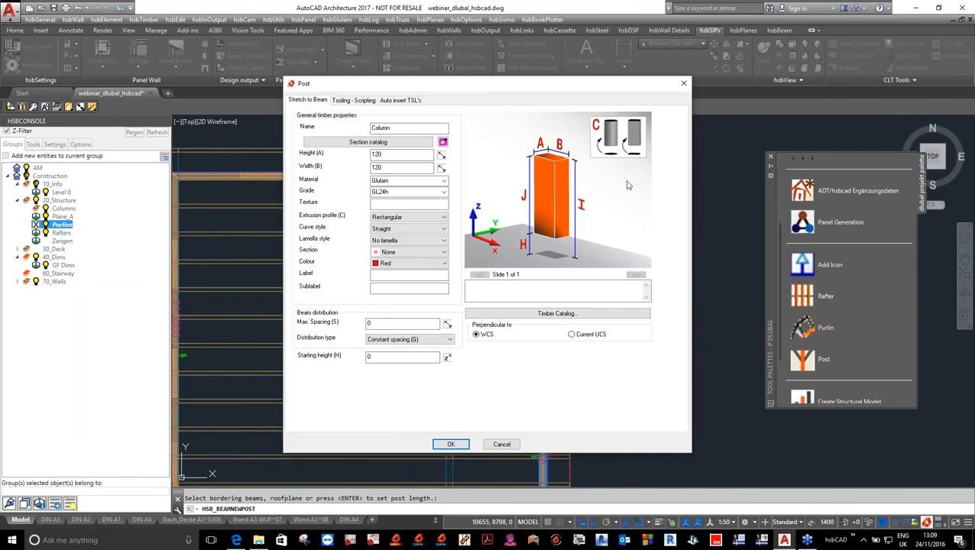
pyautogui.click(456, 444)
# Step: Place the post centred under the easternmost purlin near its northern end, aligned with the building's axes
pyautogui.scroll(8, 541, 184)
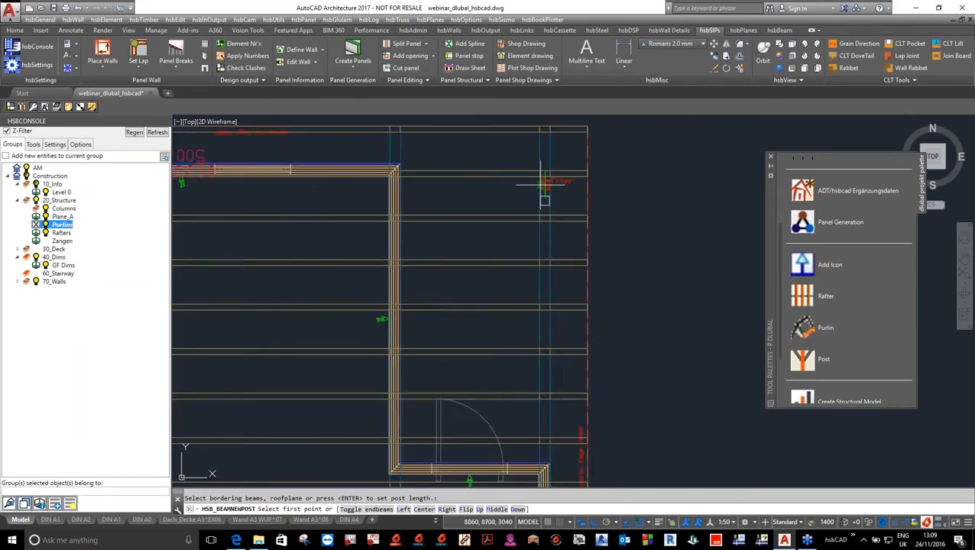
pyautogui.click(541, 241)
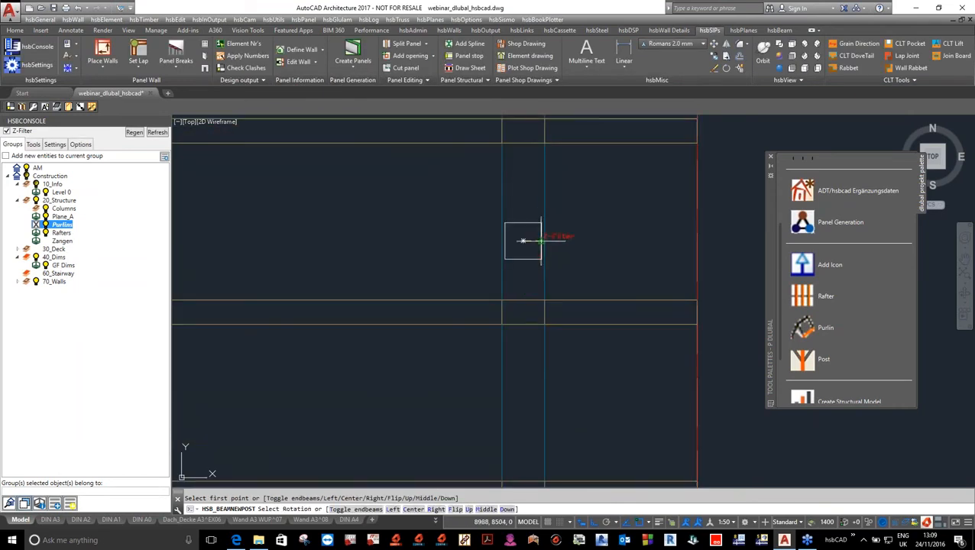
pyautogui.click(631, 235)
pyautogui.rightClick(636, 211)
pyautogui.click(638, 214)
pyautogui.scroll(-2, 534, 226)
pyautogui.scroll(-8, 534, 226)
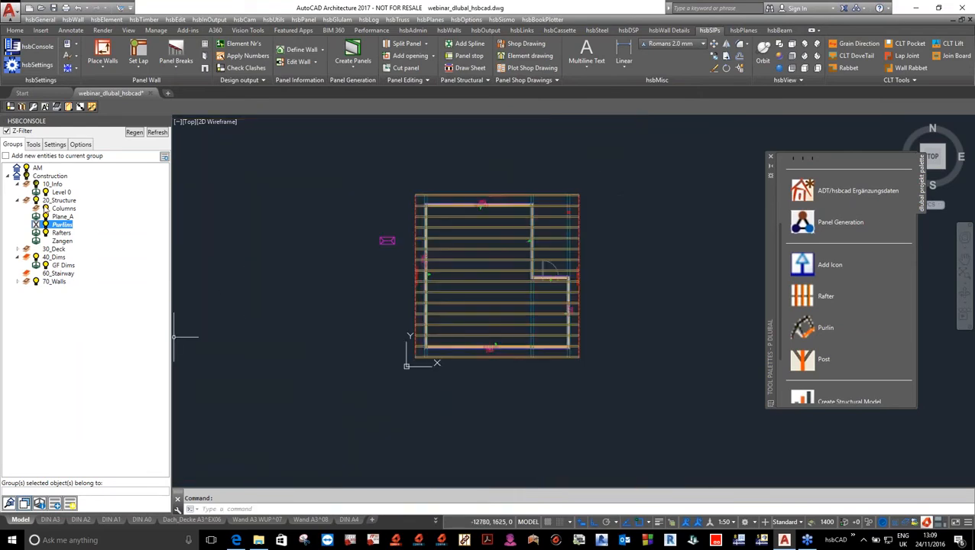
# Step: Switch off the Level 0 group and show the model in the NE isometric view with the Conceptual visual style
pyautogui.click(58, 193)
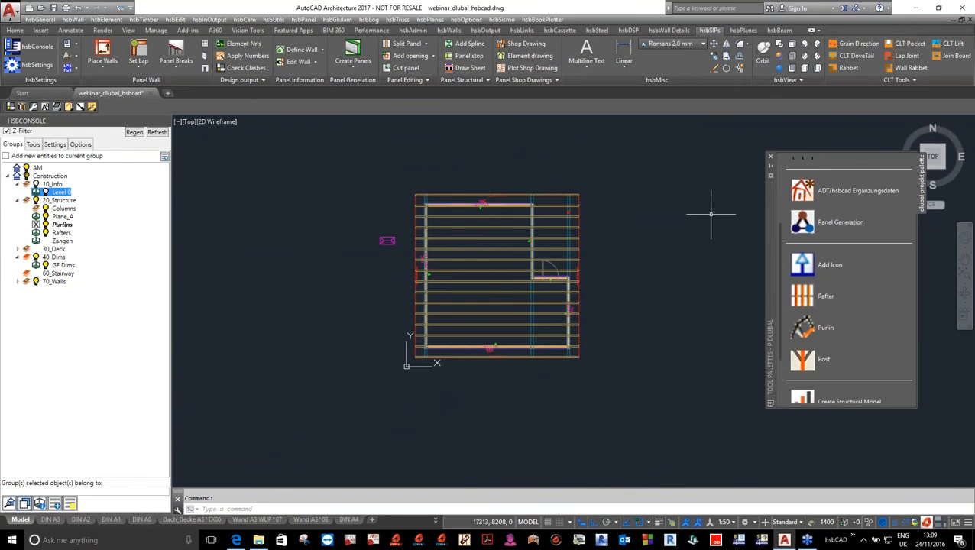
pyautogui.write('95')
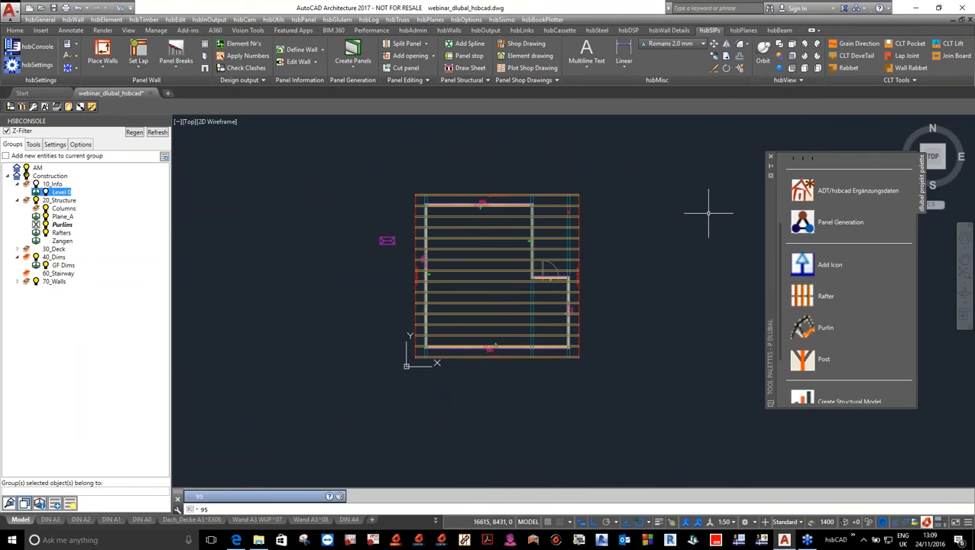
pyautogui.press('Return')
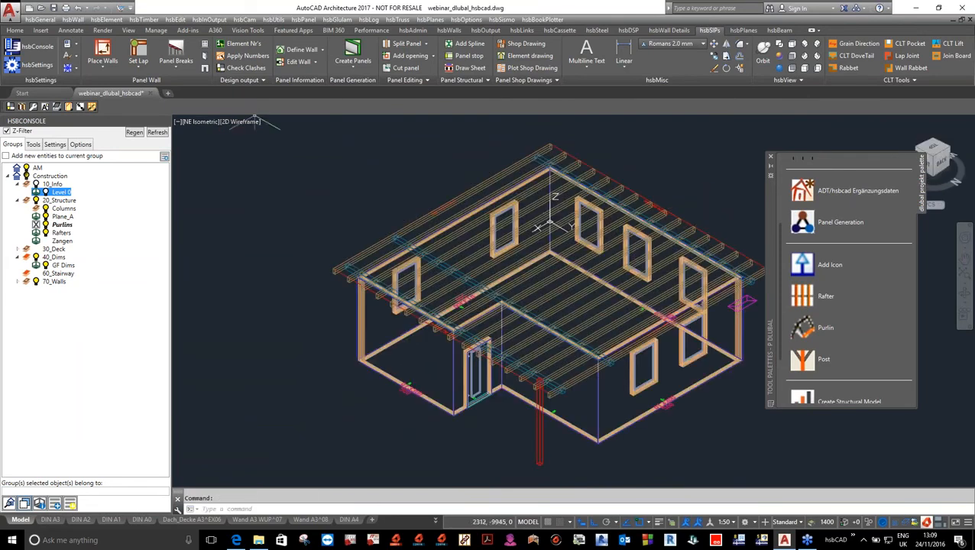
pyautogui.click(249, 121)
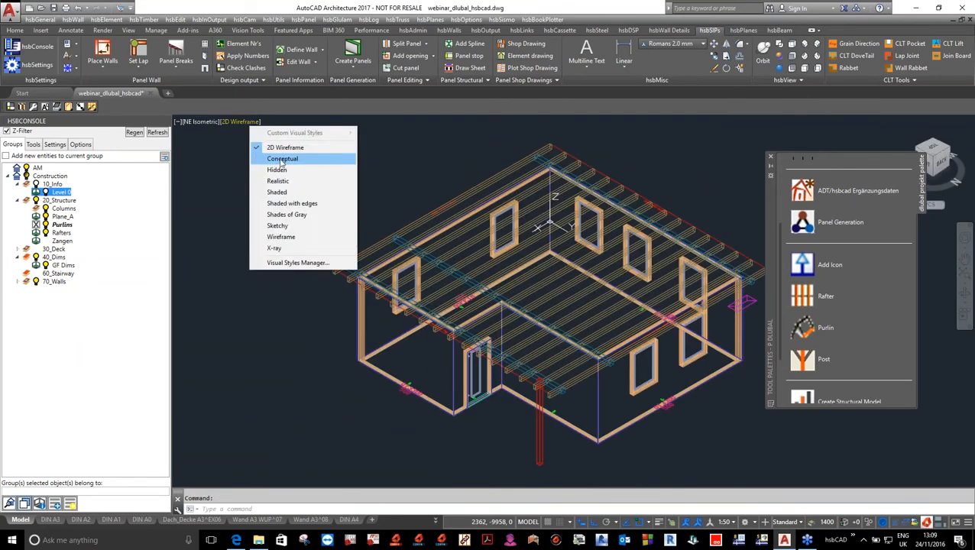
pyautogui.click(281, 161)
# Step: Examine the rafters, purlins and corner post of the shaded model up close and from a changed 3D angle
pyautogui.scroll(-4, 405, 194)
pyautogui.scroll(3, 523, 370)
pyautogui.scroll(5, 703, 184)
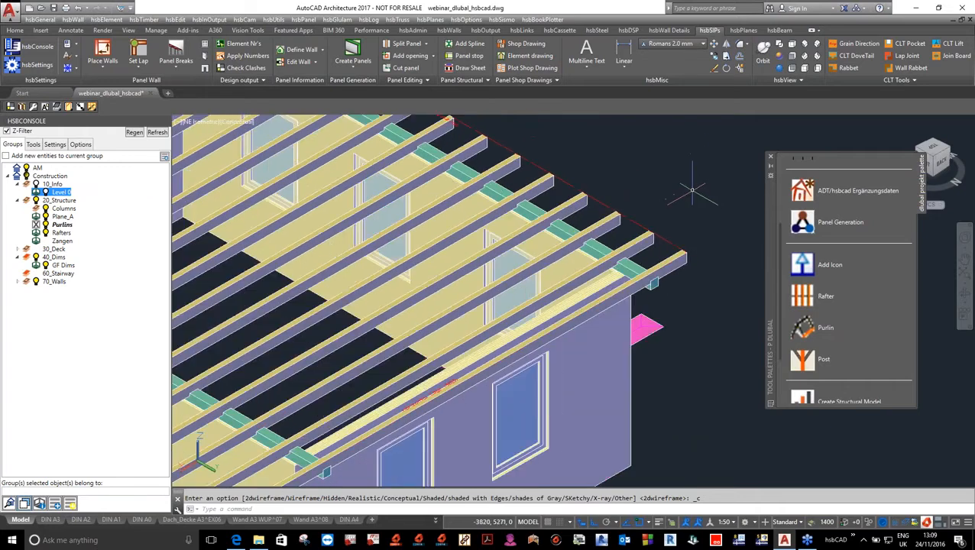
pyautogui.scroll(-5, 692, 190)
pyautogui.moveTo(604, 201); pyautogui.dragTo(609, 237, button='middle')
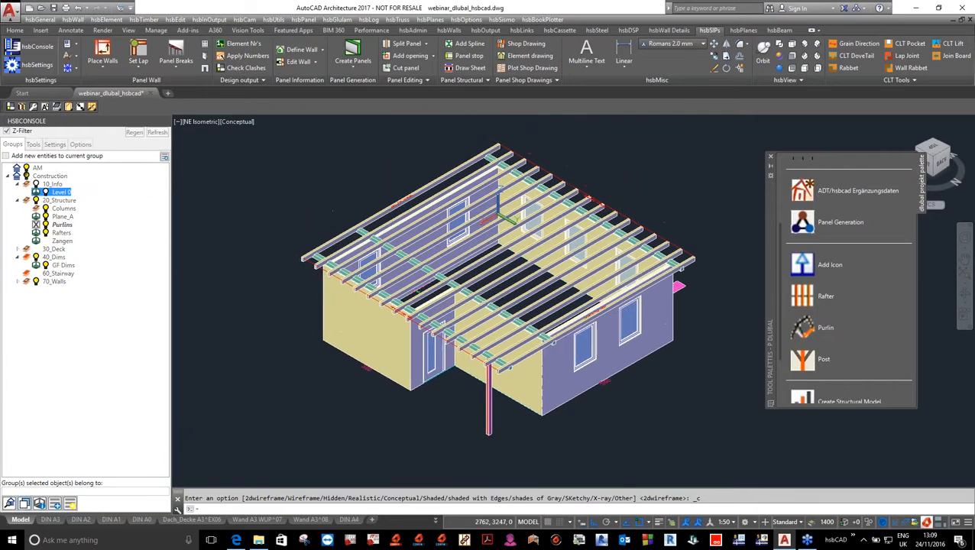
pyautogui.keyDown('shift'); pyautogui.moveTo(641, 181); pyautogui.dragTo(641, 181, button='middle'); pyautogui.keyUp('shift')
pyautogui.moveTo(643, 234)
pyautogui.keyDown('shift'); pyautogui.mouseDown(button='middle')
pyautogui.moveTo(486, 192)
pyautogui.moveTo(647, 228)
pyautogui.mouseUp(button='middle'); pyautogui.keyUp('shift')
pyautogui.moveTo(647, 227); pyautogui.dragTo(662, 228)
pyautogui.rightClick(653, 192)
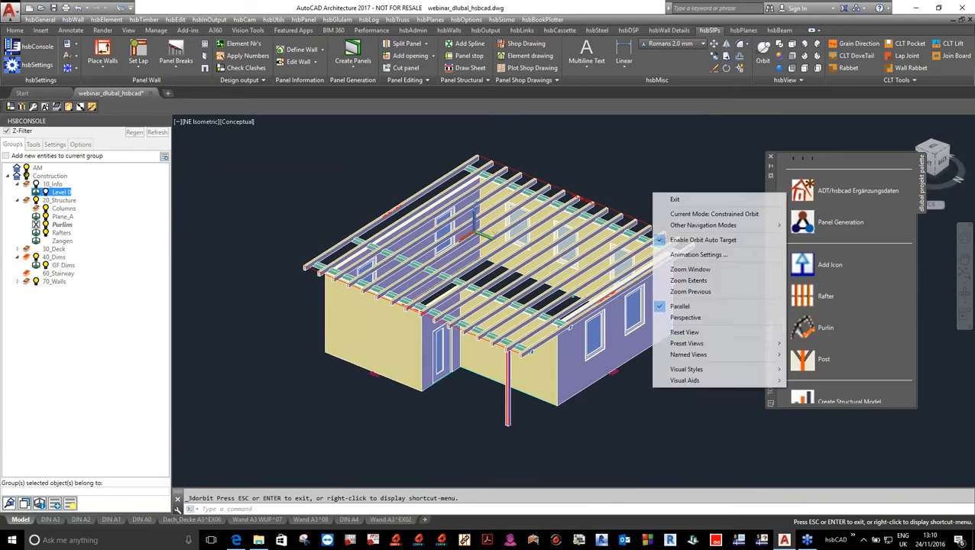
pyautogui.click(673, 200)
# Step: Return the model to 2D Wireframe display and inspect the joint between the post's head and the purlin
pyautogui.press('Return')
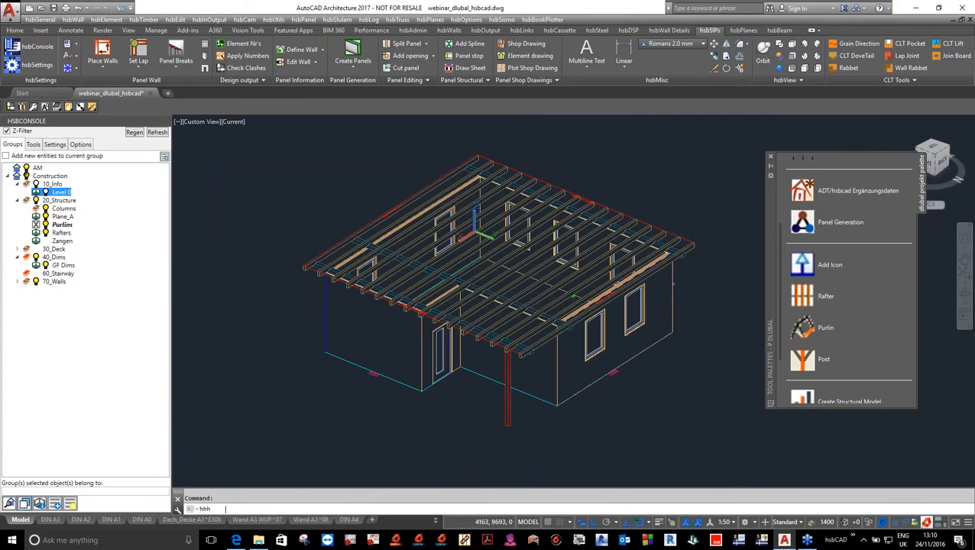
pyautogui.scroll(3, 541, 380)
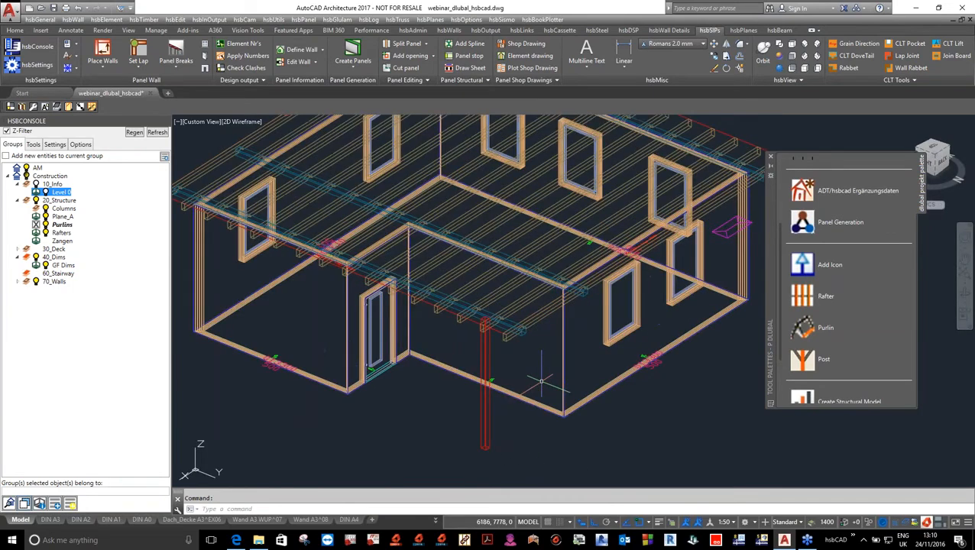
pyautogui.scroll(8, 497, 337)
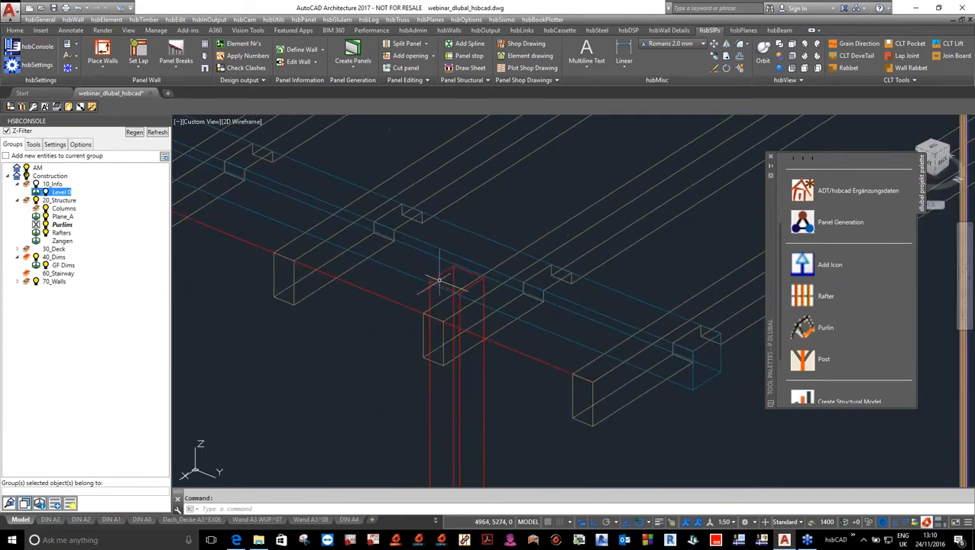
pyautogui.scroll(2, 439, 281)
pyautogui.scroll(-2, 436, 272)
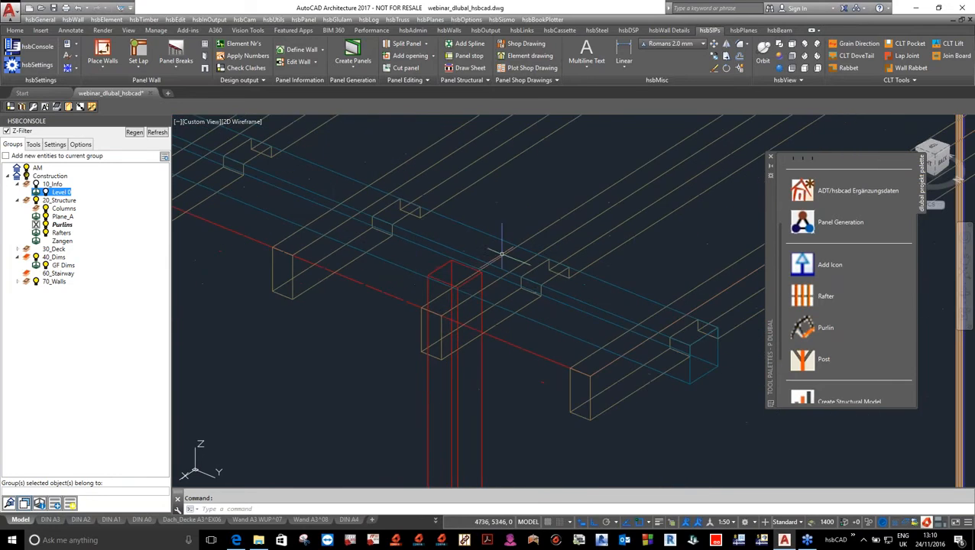
# Step: Join the post's head to the purlin above with a rounded tenon, width 40 and depth 40, oriented parallel with the mortise beam
pyautogui.press('Return')
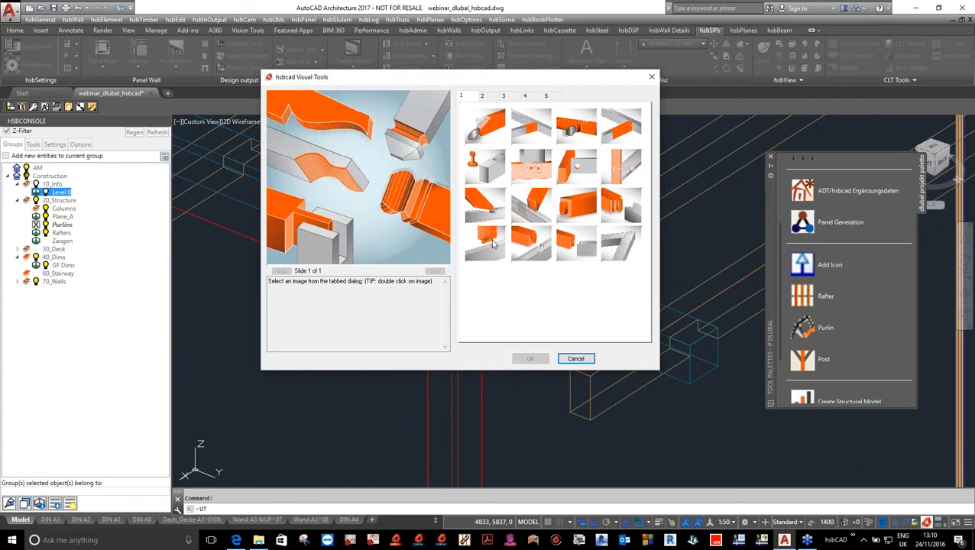
pyautogui.click(493, 243)
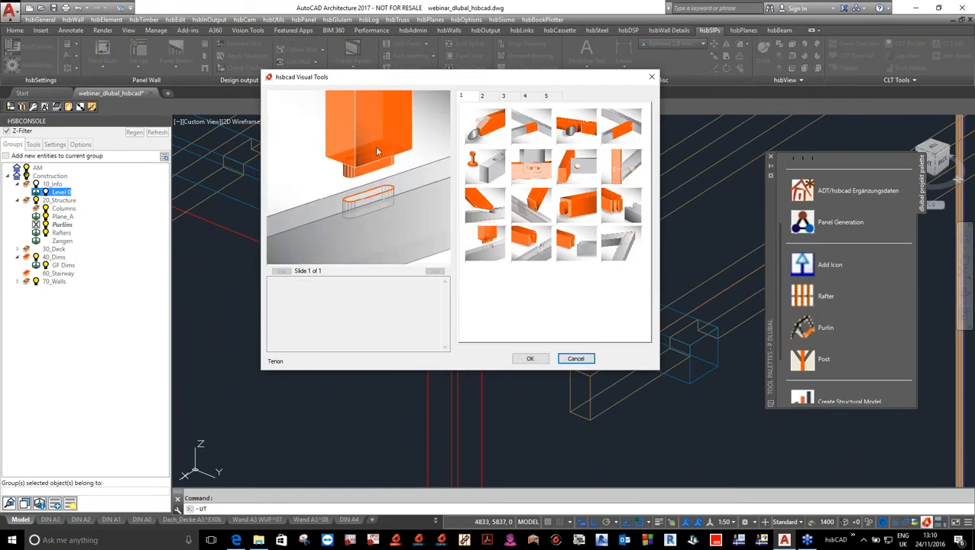
pyautogui.click(530, 360)
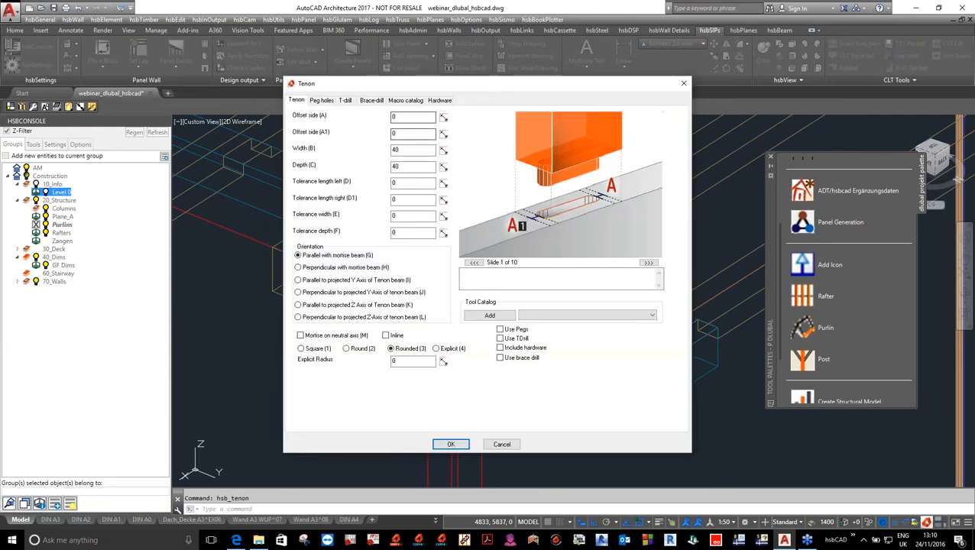
pyautogui.click(451, 444)
pyautogui.click(518, 392)
pyautogui.click(456, 403)
pyautogui.press('Return')
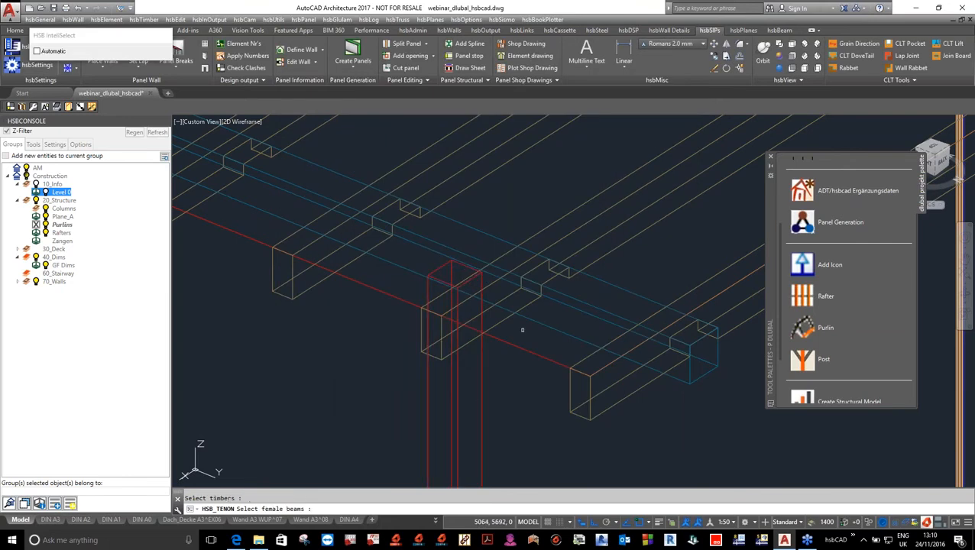
pyautogui.click(565, 329)
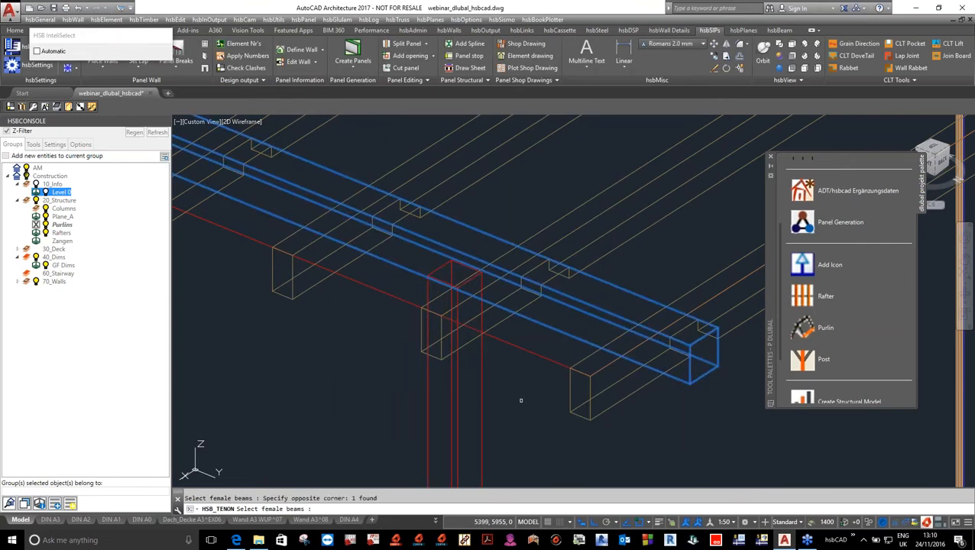
pyautogui.press('Return')
pyautogui.scroll(5, 447, 267)
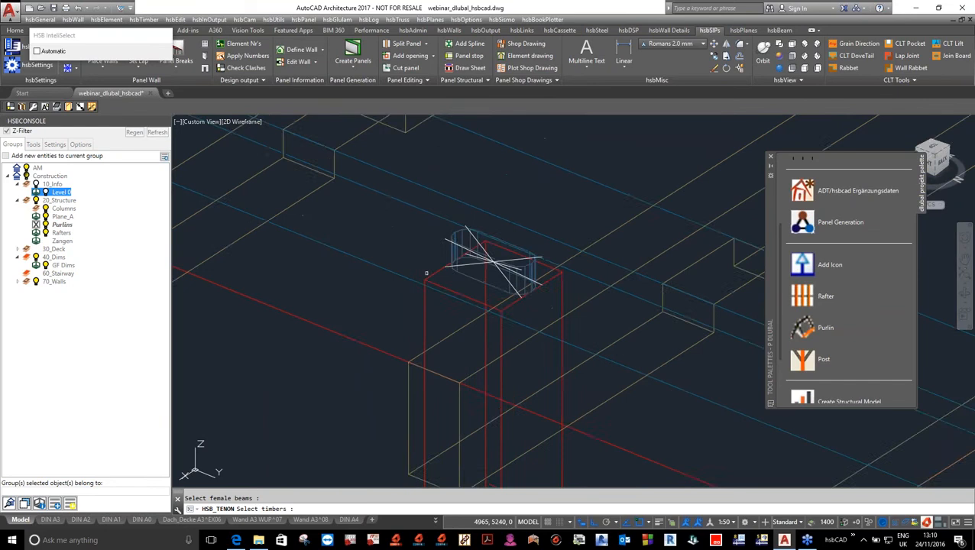
pyautogui.press('Return')
pyautogui.scroll(-2, 568, 250)
pyautogui.scroll(-2, 548, 249)
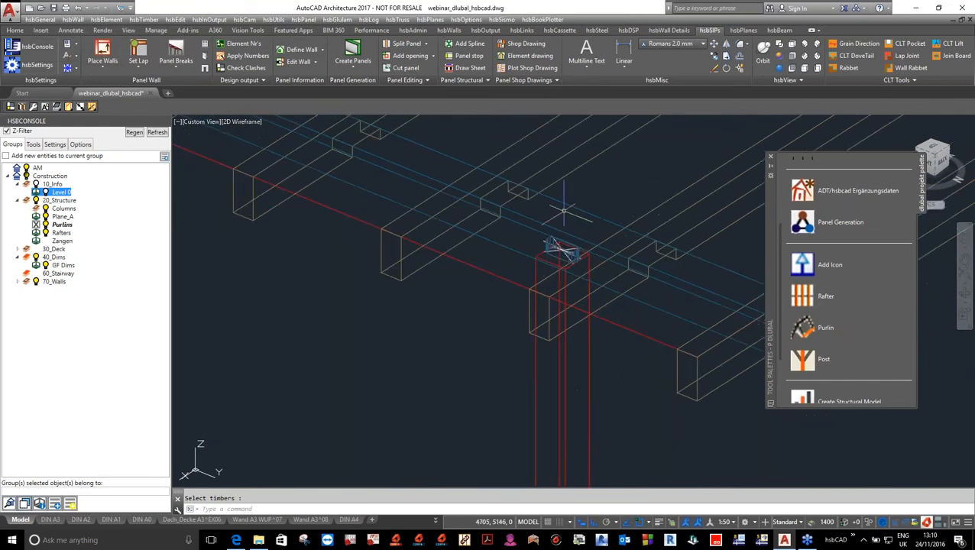
# Step: Attach a single BMF-Column shoe ISB maxi metal part to the foot of the corner post
pyautogui.scroll(-5, 562, 250)
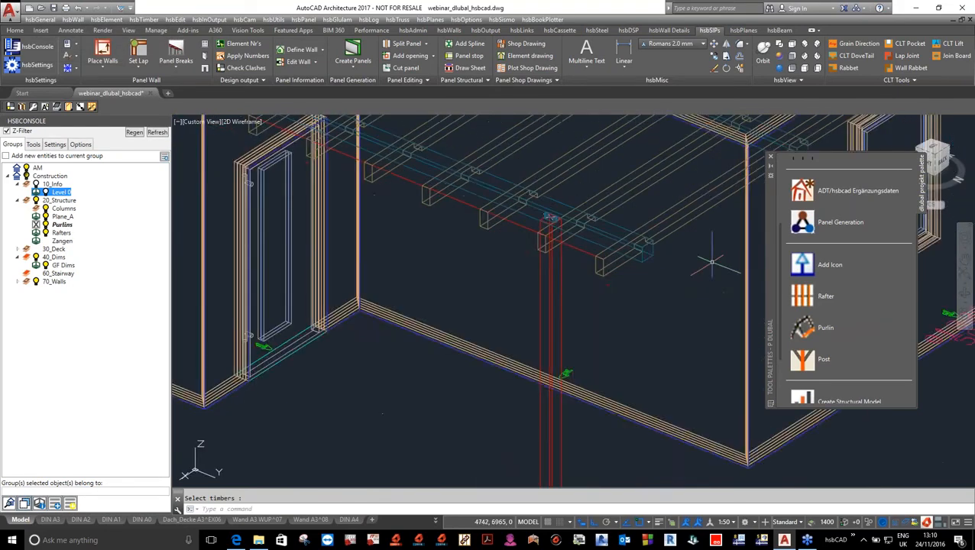
pyautogui.scroll(2, 557, 435)
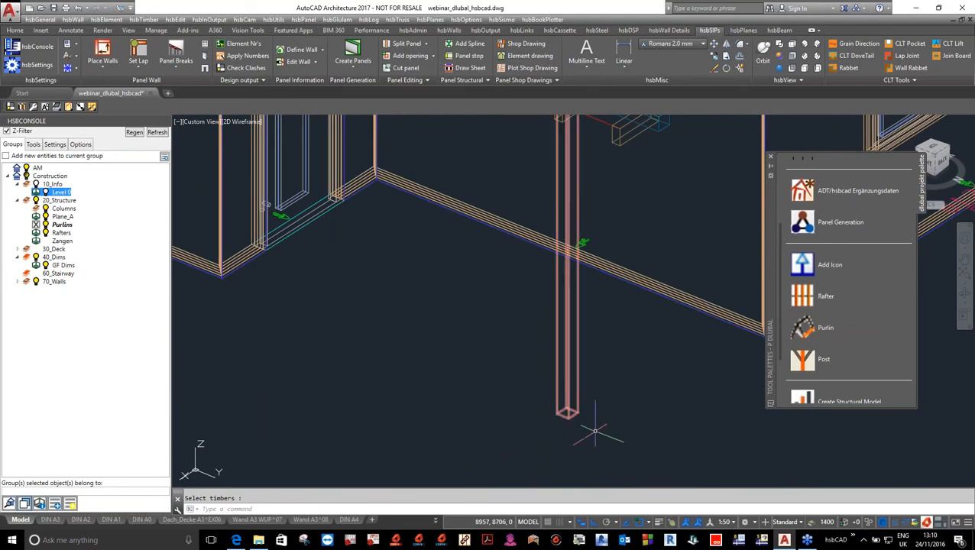
pyautogui.scroll(3, 566, 412)
pyautogui.scroll(-4, 566, 412)
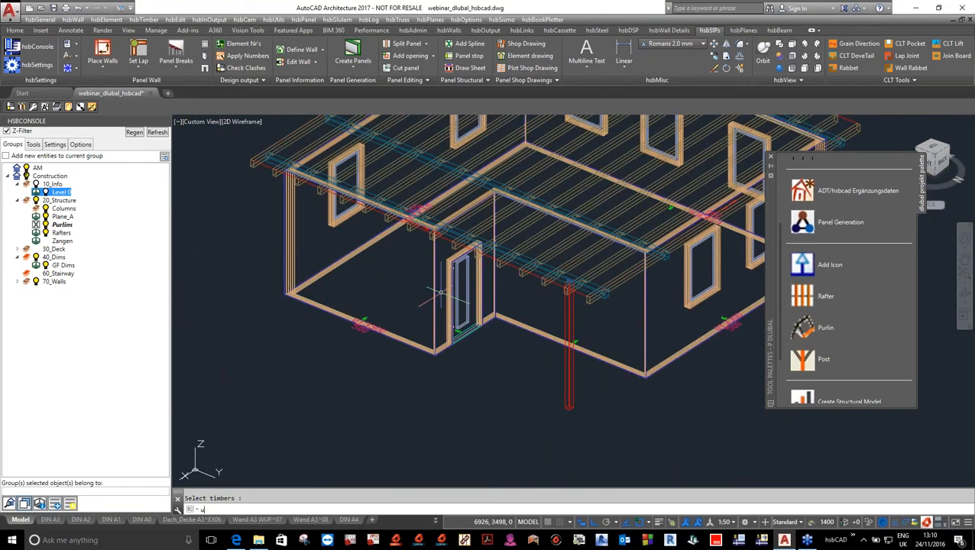
pyautogui.press('Return')
pyautogui.click(575, 360)
pyautogui.write('ma')
pyautogui.press('Return')
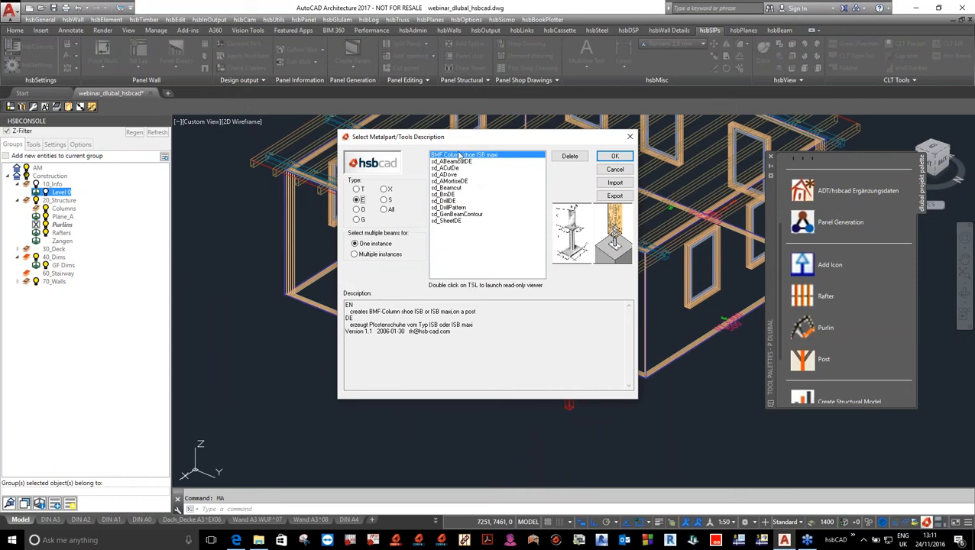
pyautogui.click(620, 160)
pyautogui.click(587, 422)
pyautogui.click(570, 396)
pyautogui.press('Return')
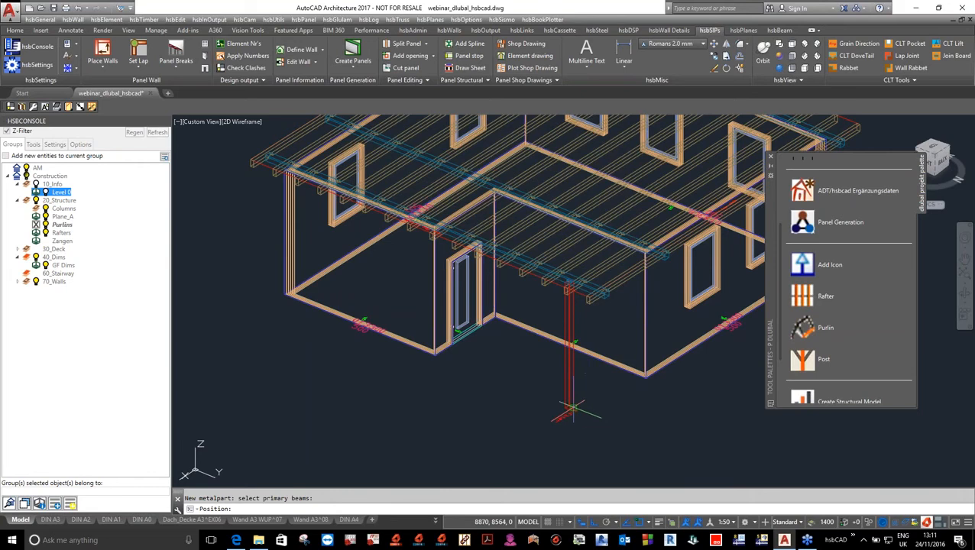
pyautogui.click(570, 405)
pyautogui.press('Return')
pyautogui.scroll(10, 570, 404)
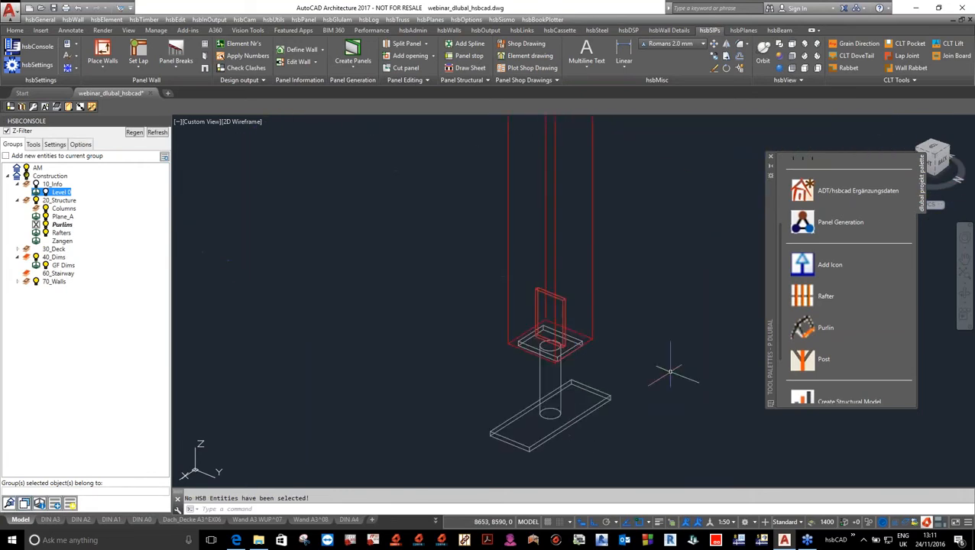
# Step: Show the model in 2D top view with only the 70_Walls group of Construction switched on
pyautogui.scroll(-5, 580, 393)
pyautogui.scroll(-6, 581, 393)
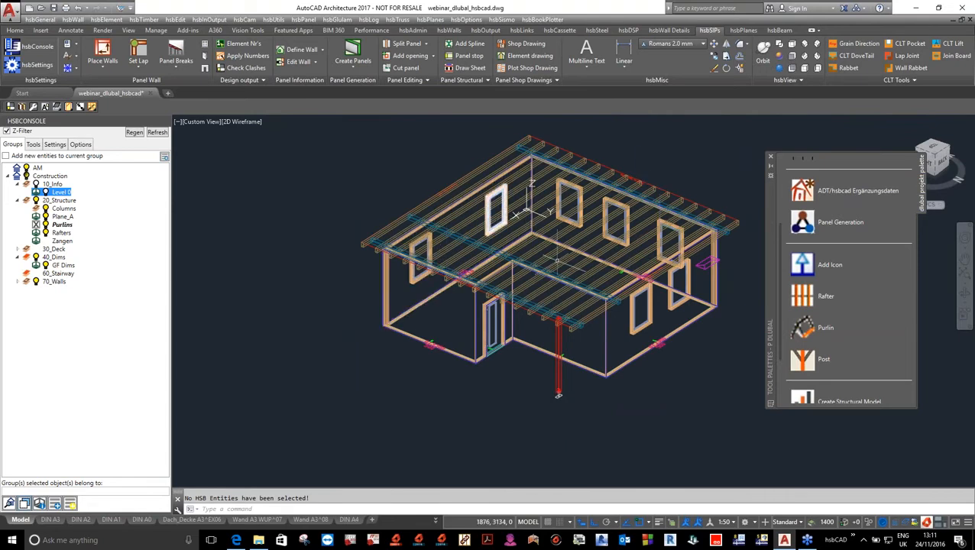
pyautogui.scroll(-2, 491, 246)
pyautogui.scroll(2, 552, 264)
pyautogui.scroll(-4, 492, 255)
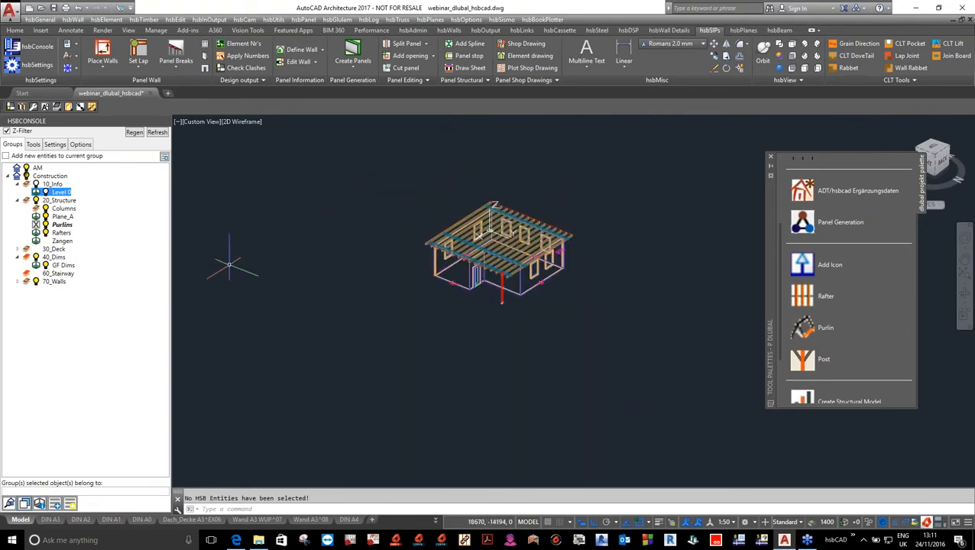
pyautogui.press('Return')
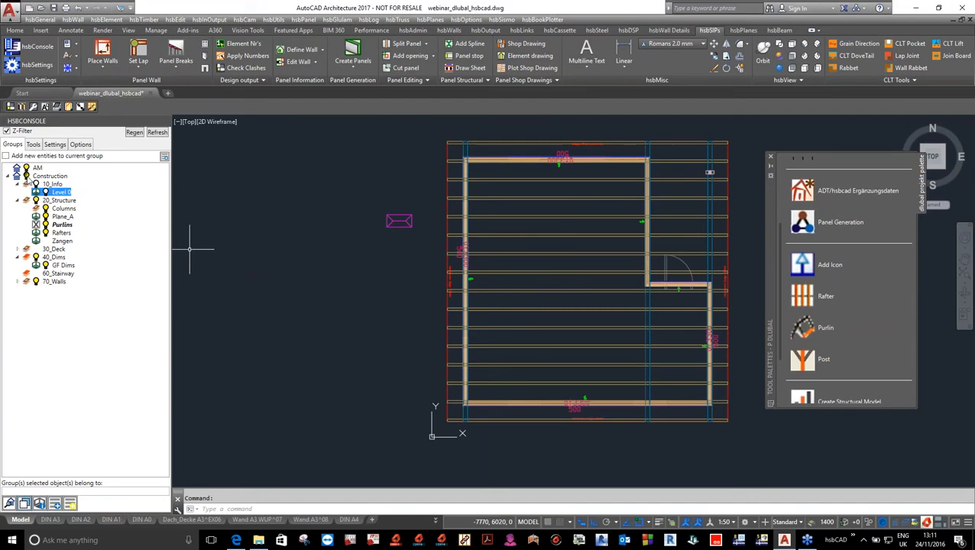
pyautogui.click(27, 178)
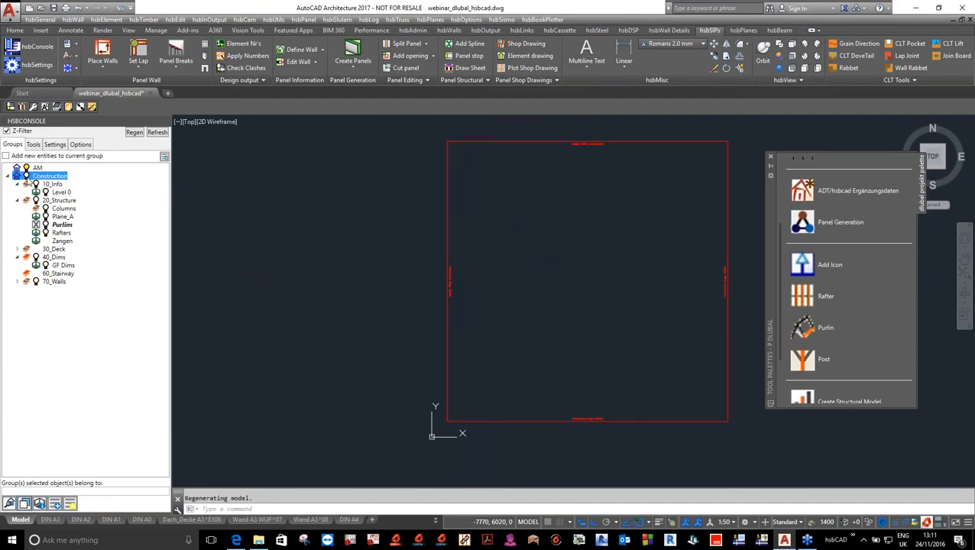
pyautogui.click(18, 282)
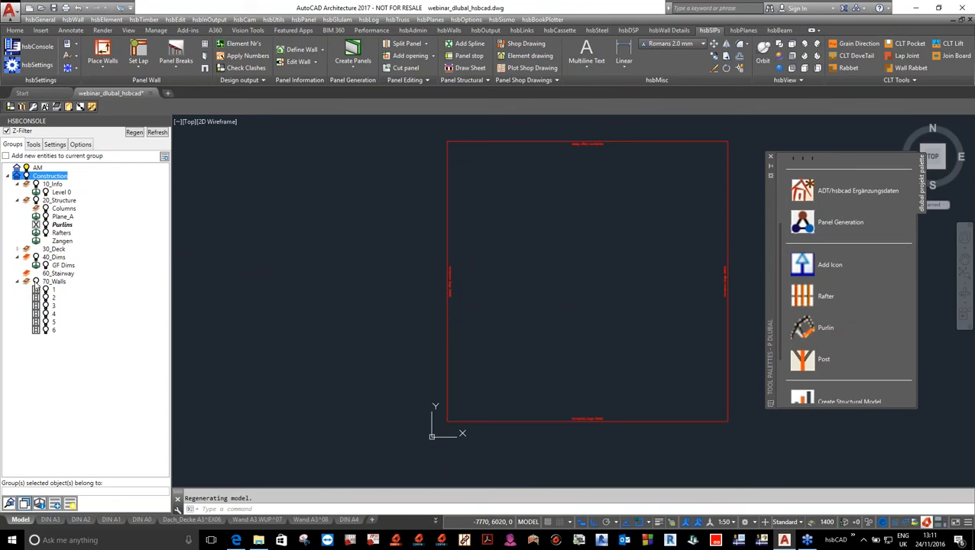
pyautogui.click(35, 282)
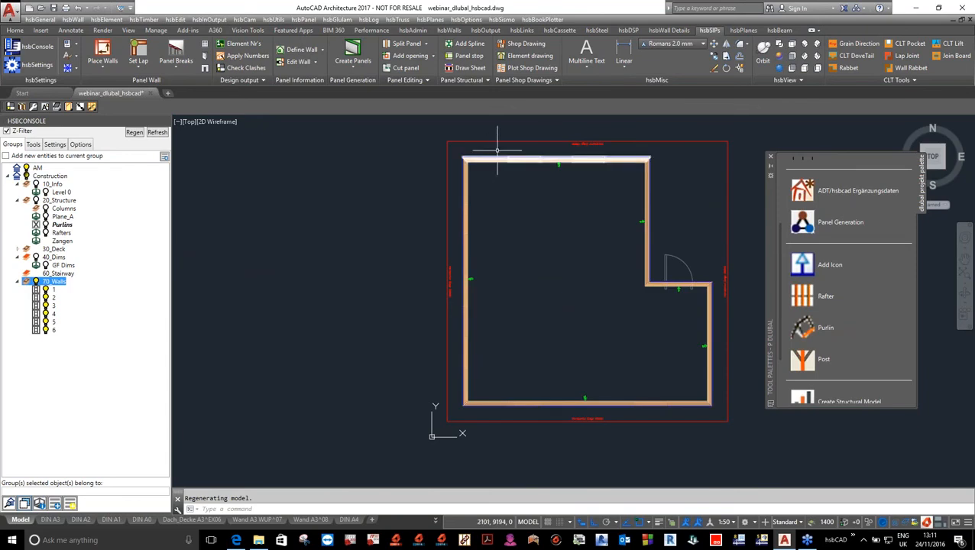
# Step: Assign the red roof plane outline exclusively to the Plane_A group under 20_Structure
pyautogui.click(603, 141)
pyautogui.click(62, 217)
pyautogui.rightClick(62, 218)
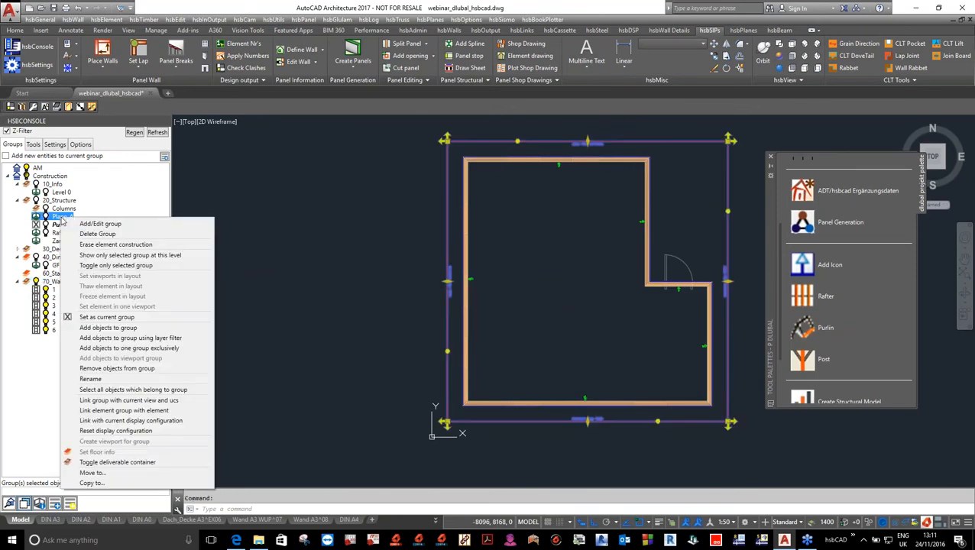
pyautogui.click(171, 350)
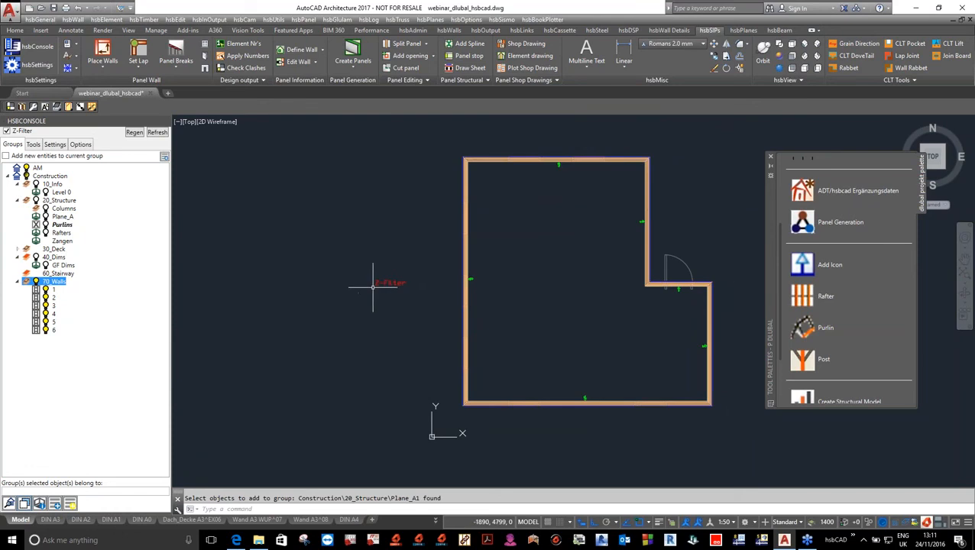
# Step: Add an AEC dimension for the north wall and the recessed door wall, placed just north of the building
pyautogui.scroll(-2, 372, 284)
pyautogui.scroll(3, 783, 244)
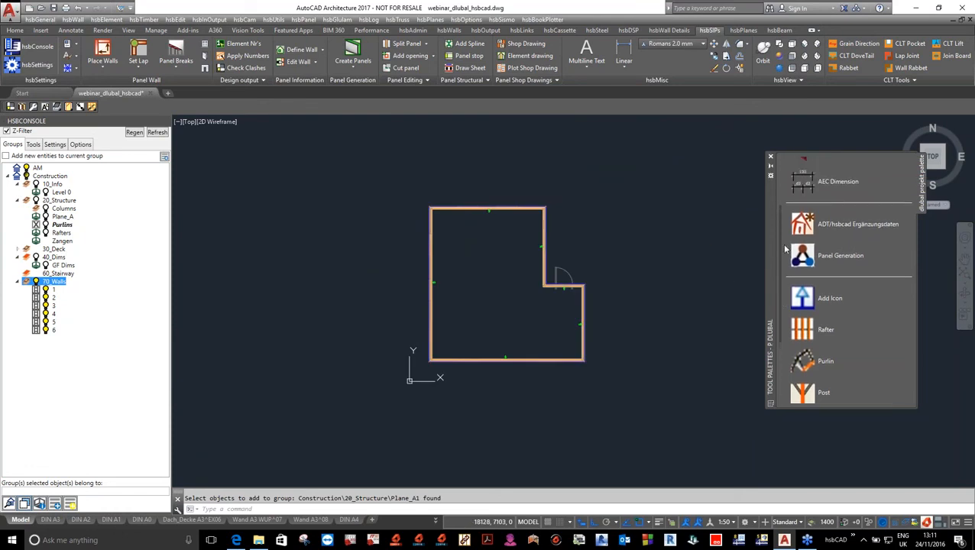
pyautogui.click(844, 239)
pyautogui.scroll(-2, 672, 212)
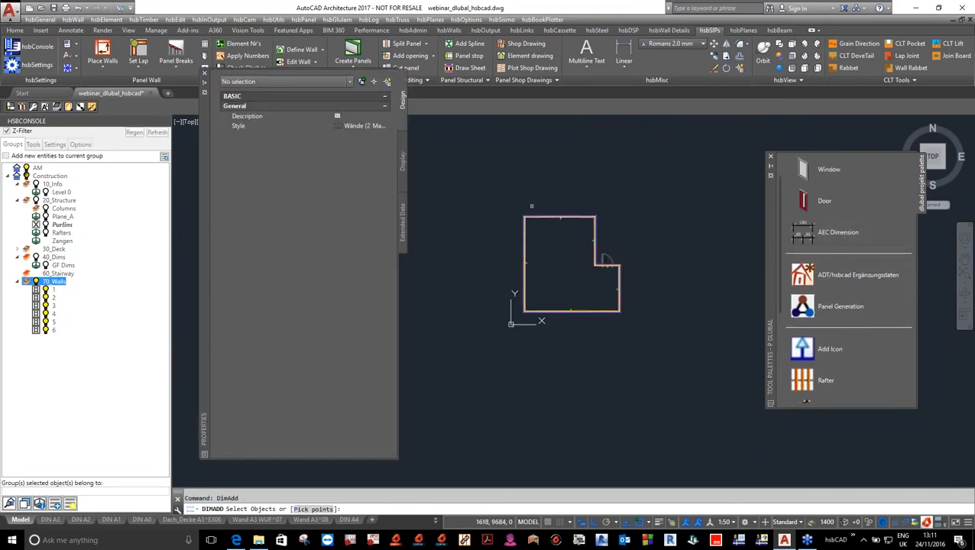
pyautogui.scroll(4, 532, 208)
pyautogui.click(622, 259)
pyautogui.click(582, 214)
pyautogui.click(699, 380)
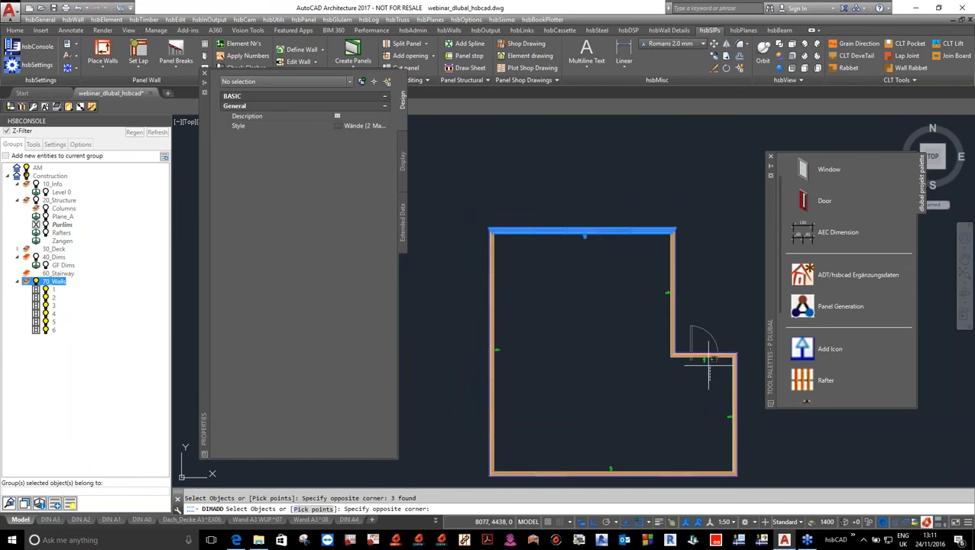
pyautogui.click(671, 324)
pyautogui.rightClick(709, 272)
pyautogui.click(730, 277)
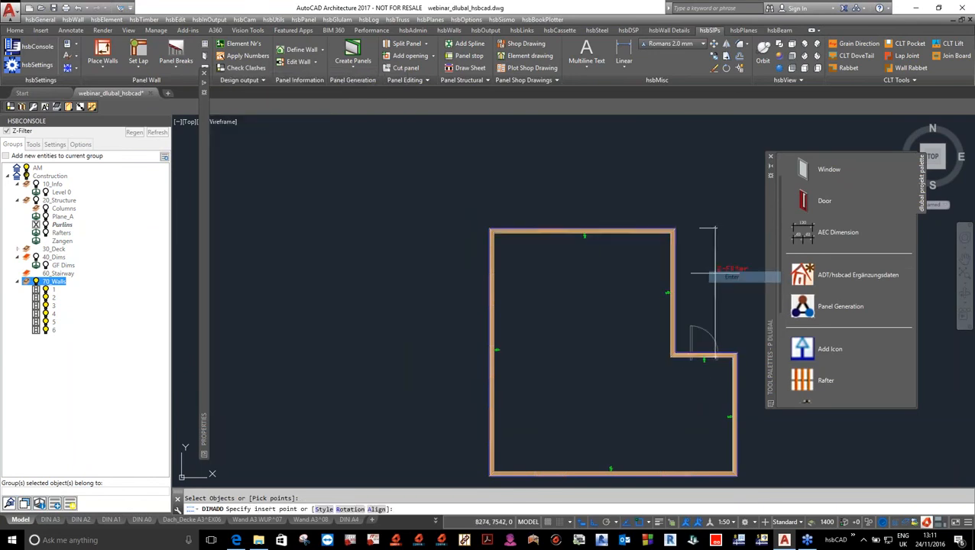
pyautogui.click(590, 202)
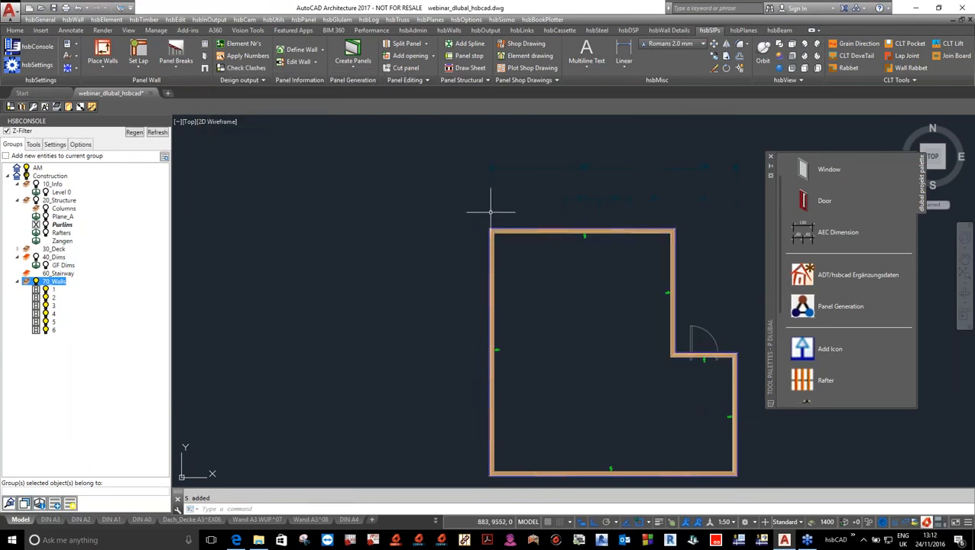
# Step: Add an AEC dimension for the west wall, placed just outside it
pyautogui.click(810, 236)
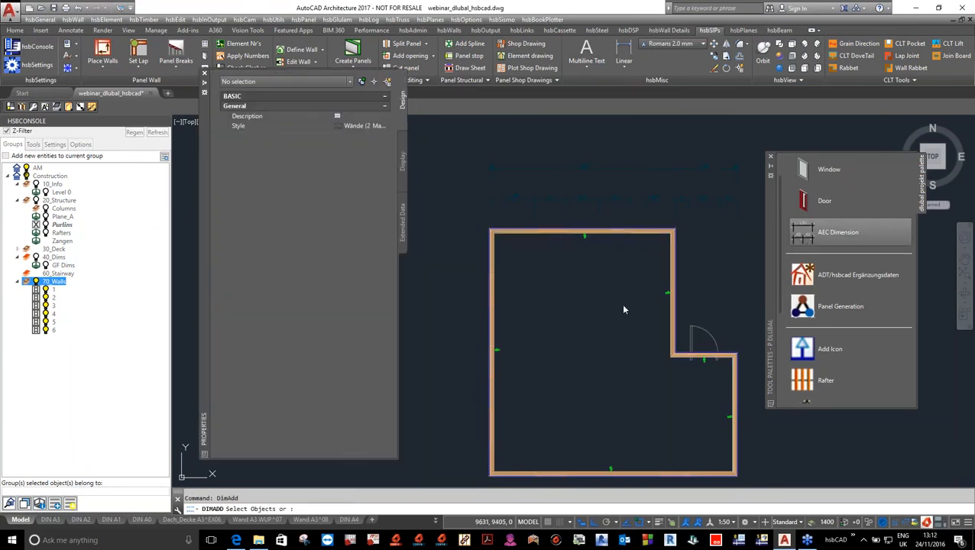
pyautogui.click(523, 339)
pyautogui.rightClick(480, 316)
pyautogui.click(486, 323)
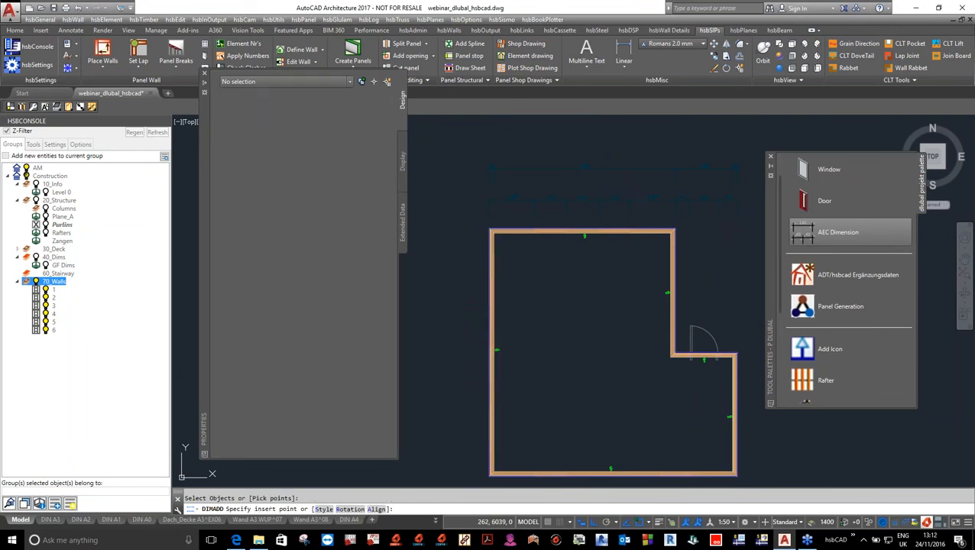
pyautogui.click(466, 320)
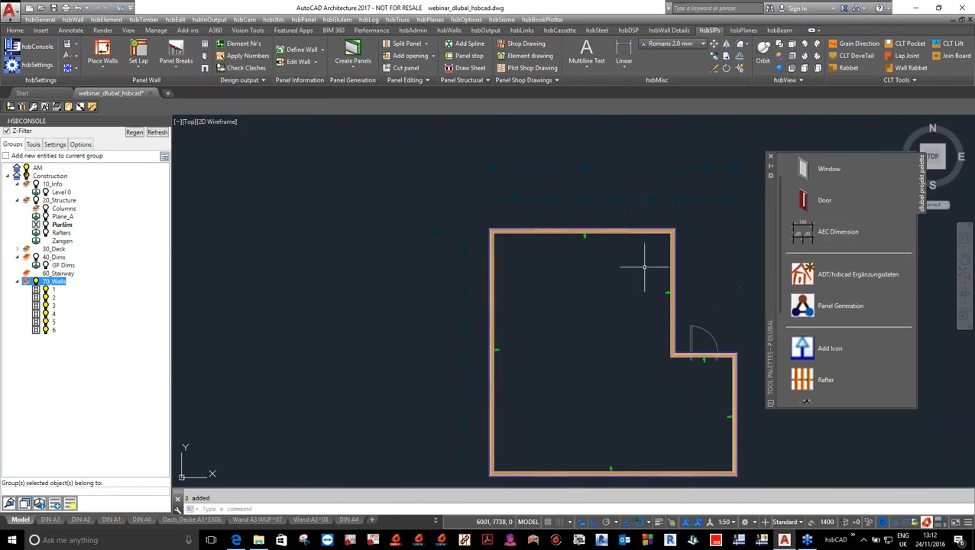
# Step: Add an AEC dimension for the south wall, placed just below it in the plan
pyautogui.click(810, 239)
pyautogui.scroll(-2, 585, 229)
pyautogui.click(595, 381)
pyautogui.rightClick(601, 367)
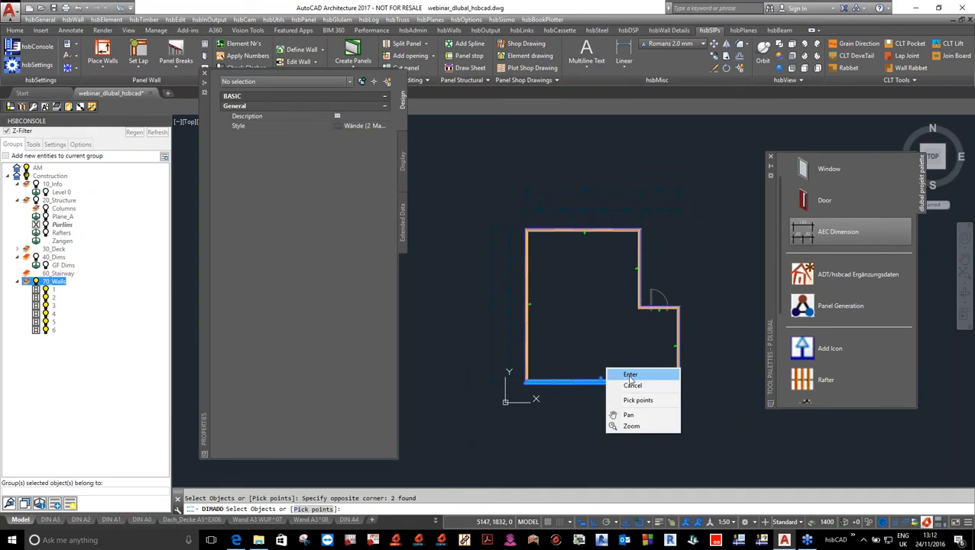
pyautogui.click(628, 376)
pyautogui.click(608, 393)
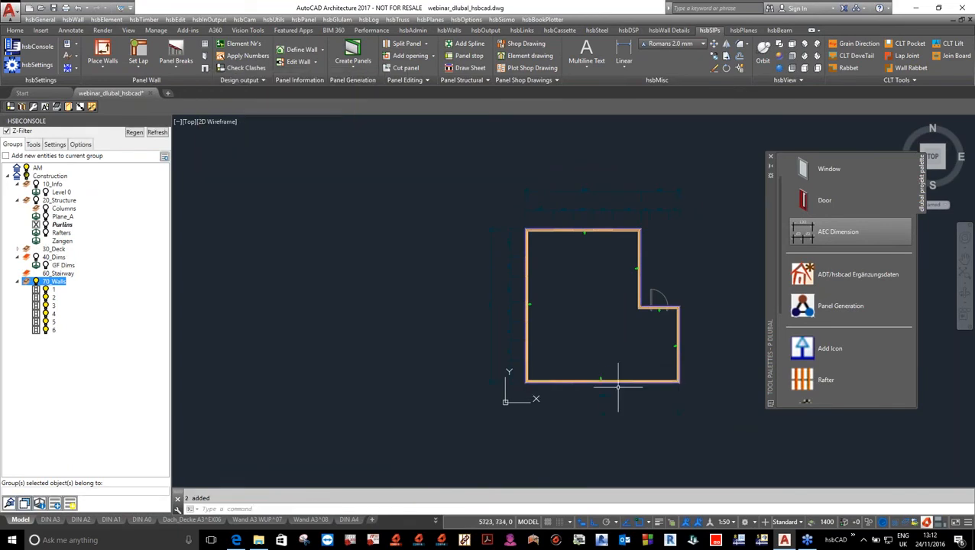
# Step: Add an AEC dimension covering both east-facing walls, placed east of the building
pyautogui.press('Return')
pyautogui.click(694, 335)
pyautogui.click(667, 344)
pyautogui.click(659, 274)
pyautogui.click(630, 283)
pyautogui.rightClick(668, 275)
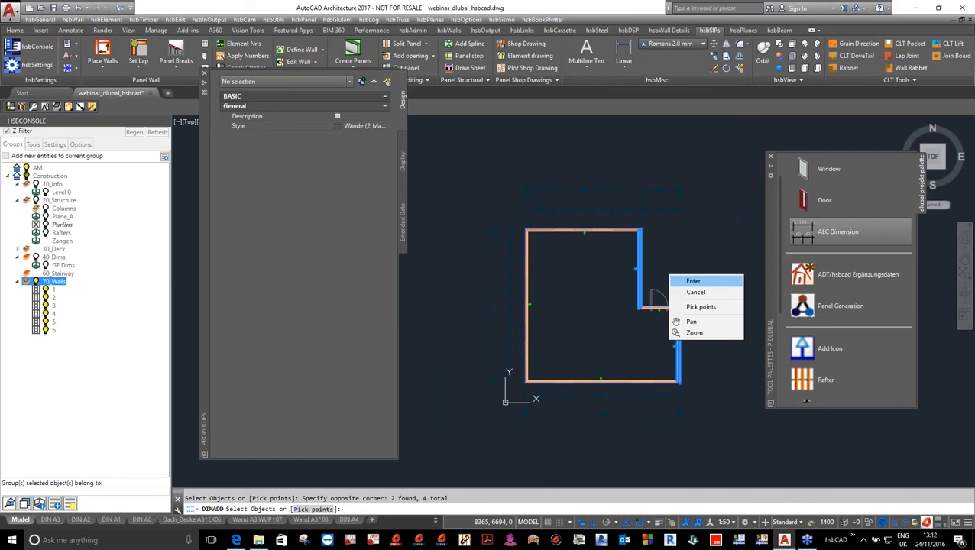
pyautogui.click(682, 282)
pyautogui.click(705, 280)
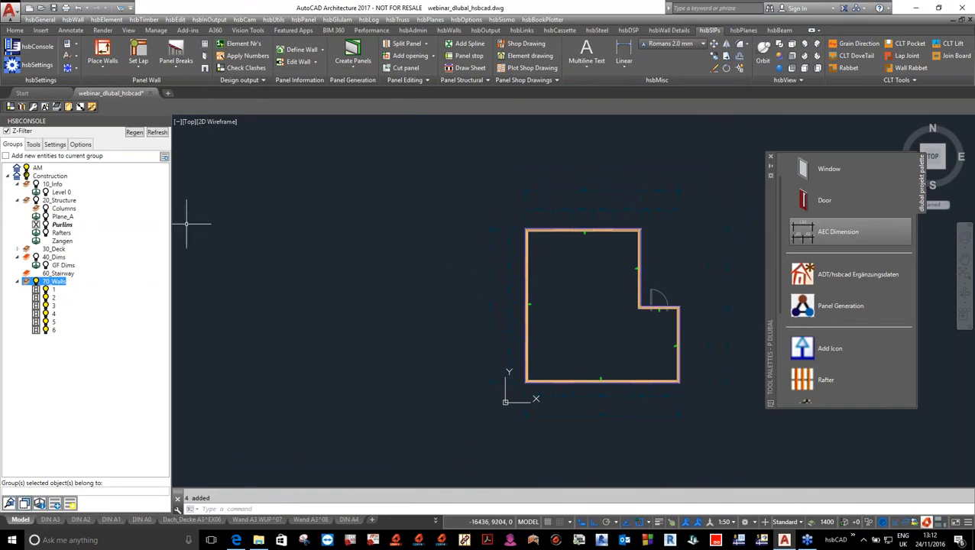
# Step: Switch the whole Construction group back on and open the DIN A2 layout sheet
pyautogui.click(32, 177)
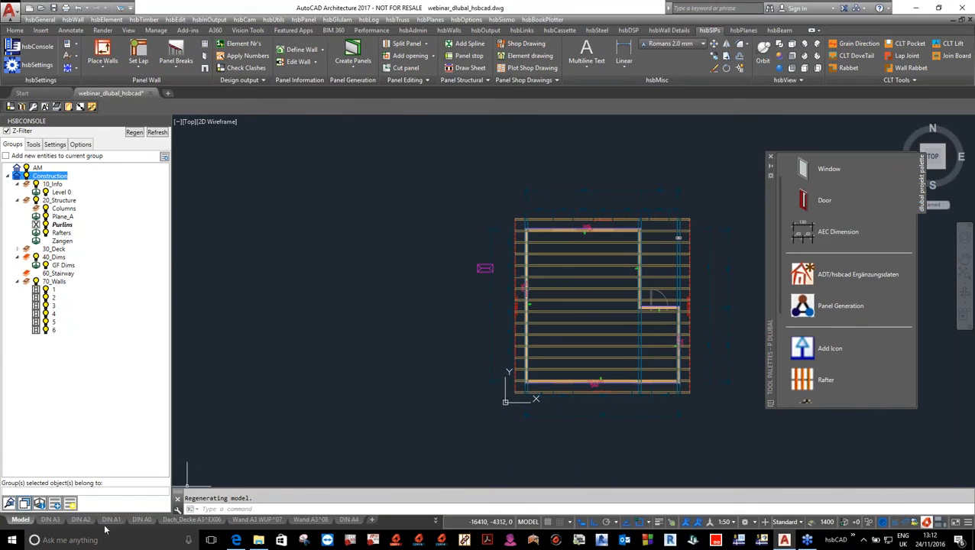
pyautogui.click(80, 520)
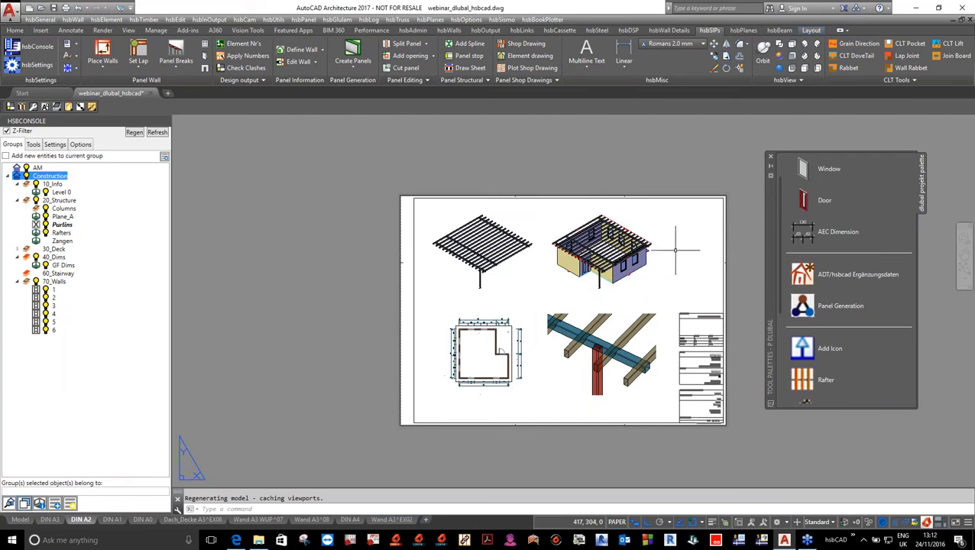
# Step: Examine the DIN A2 sheet's viewports: the roof framing, whole building, dimensioned floor plan and post-to-purlin tenon detail
pyautogui.scroll(4, 645, 245)
pyautogui.scroll(2, 677, 245)
pyautogui.scroll(-5, 681, 244)
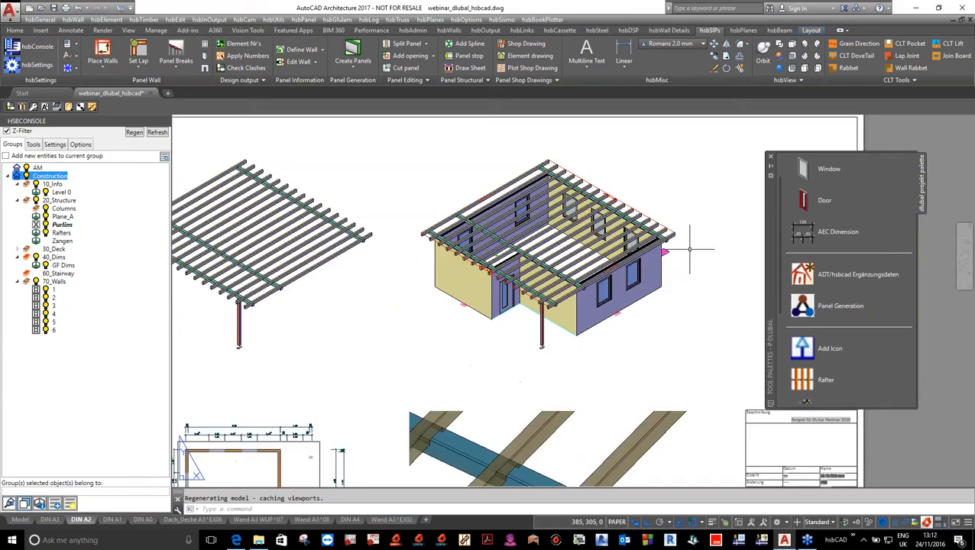
pyautogui.scroll(4, 448, 251)
pyautogui.scroll(-4, 445, 251)
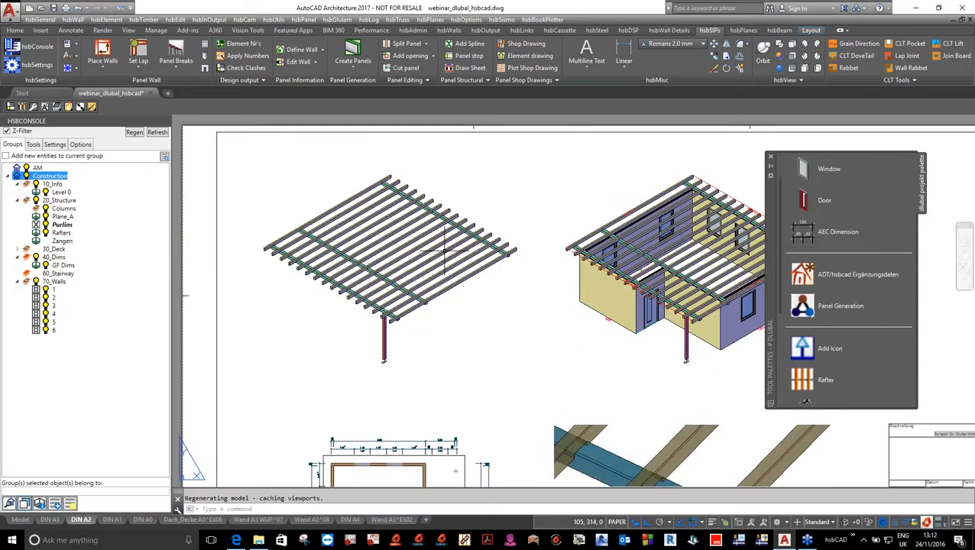
pyautogui.scroll(3, 417, 469)
pyautogui.scroll(2, 418, 470)
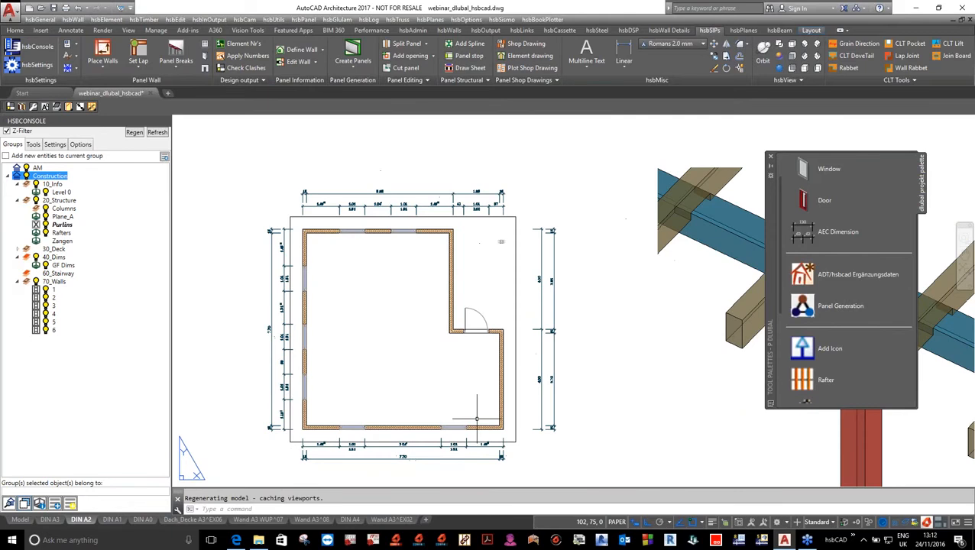
pyautogui.scroll(-4, 454, 478)
pyautogui.scroll(3, 673, 210)
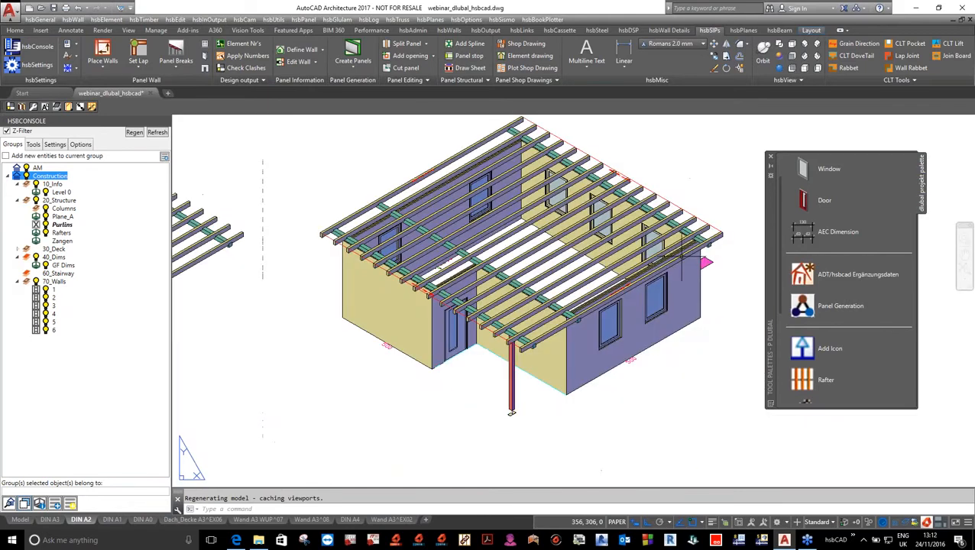
pyautogui.scroll(-3, 680, 256)
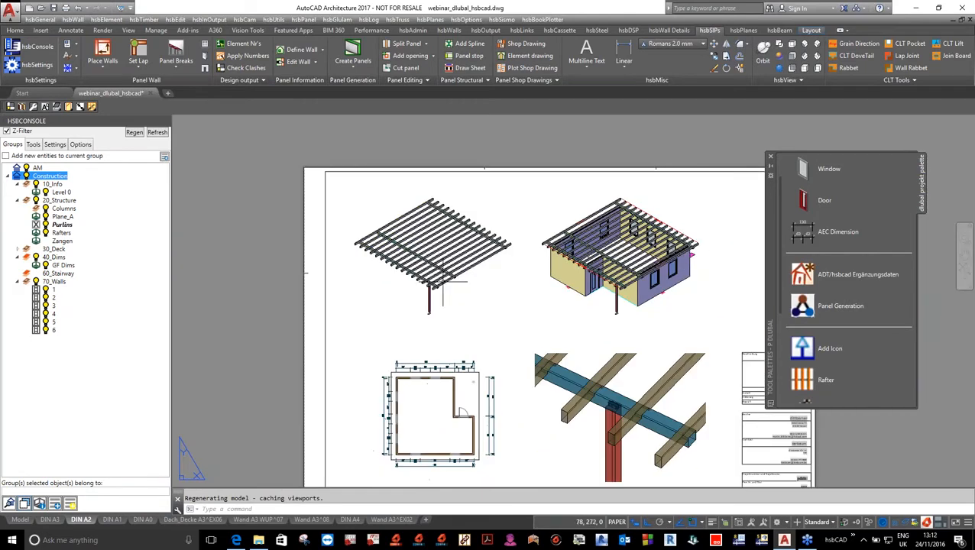
pyautogui.scroll(3, 424, 275)
pyautogui.scroll(-3, 386, 222)
pyautogui.scroll(5, 634, 390)
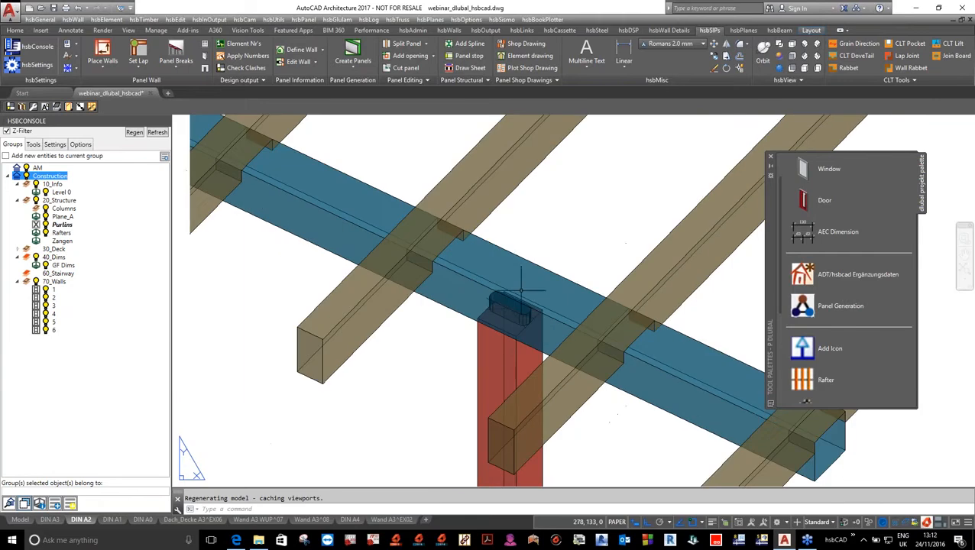
pyautogui.scroll(-1, 527, 312)
pyautogui.scroll(-5, 542, 292)
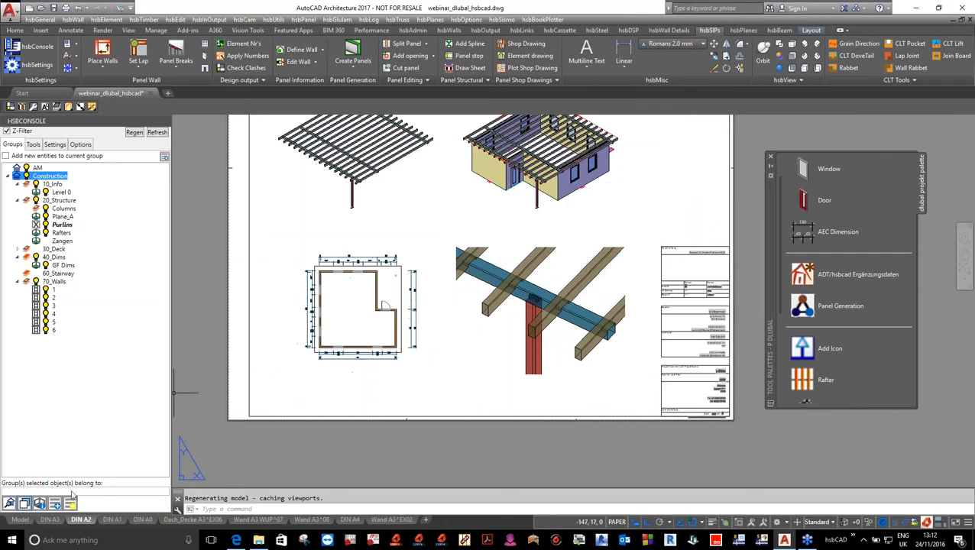
# Step: Return to model space and switch off the 70_Walls and Level 0 groups, leaving the roof structure displayed
pyautogui.click(21, 521)
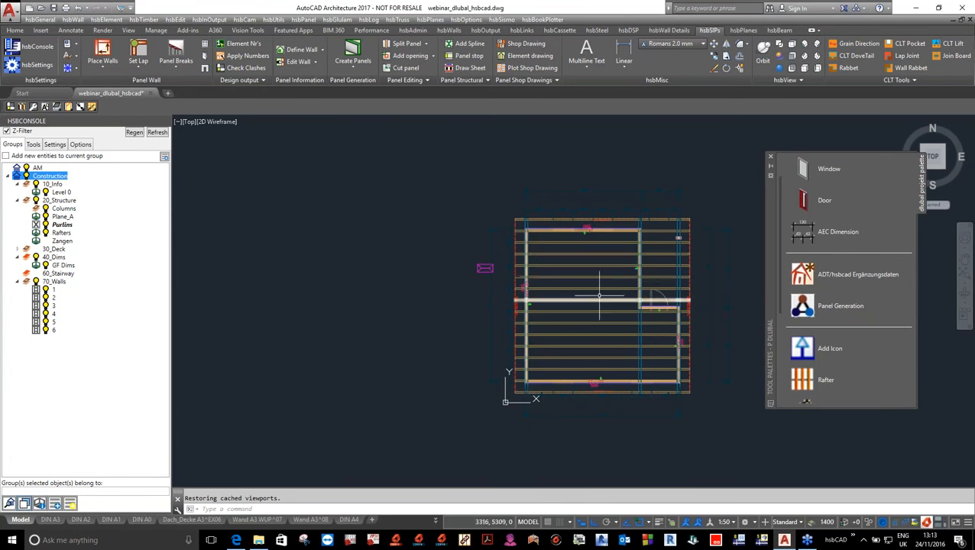
pyautogui.scroll(2, 688, 235)
pyautogui.scroll(4, 671, 238)
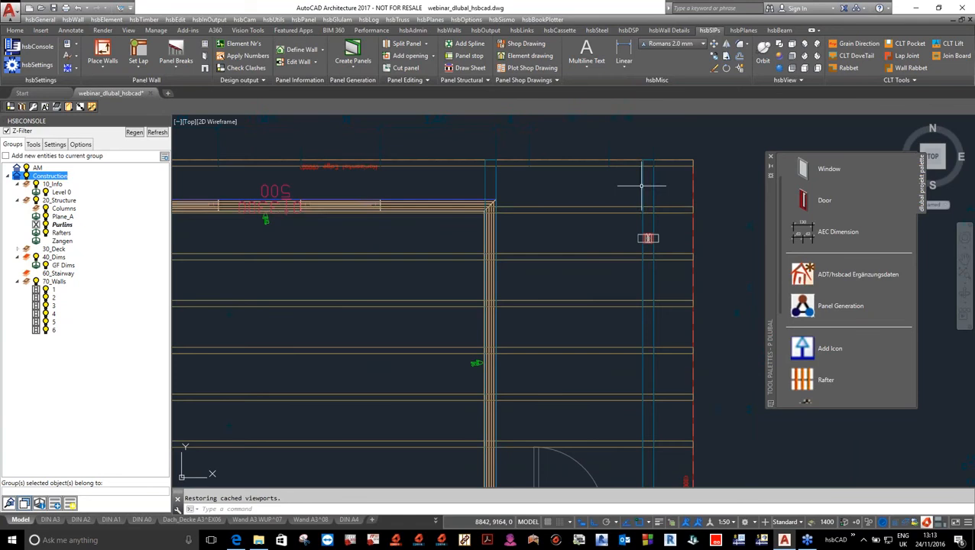
pyautogui.scroll(-2, 642, 218)
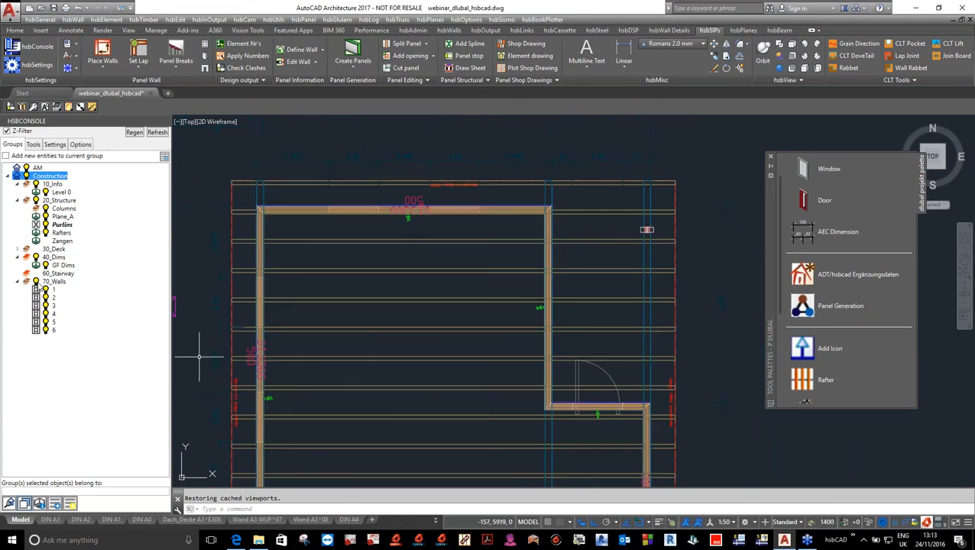
pyautogui.click(51, 281)
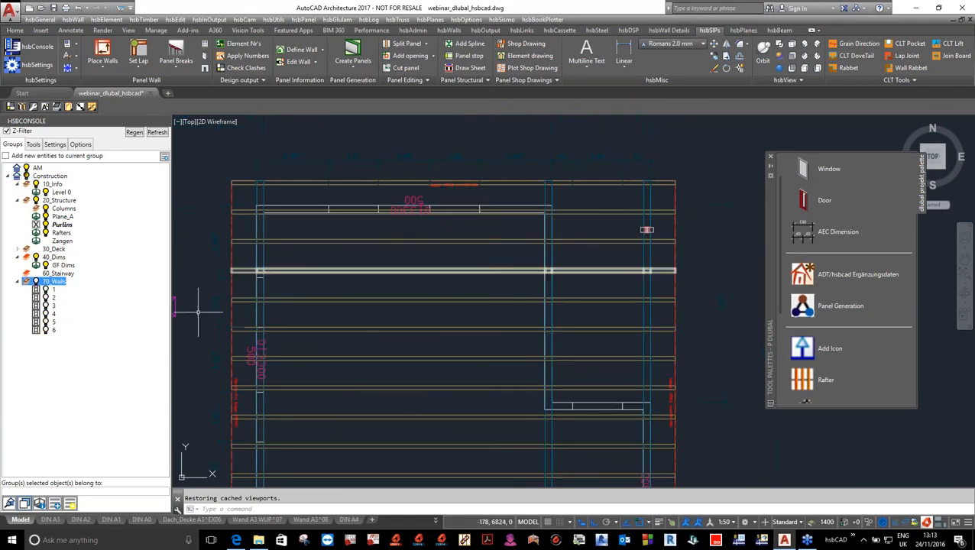
pyautogui.click(58, 192)
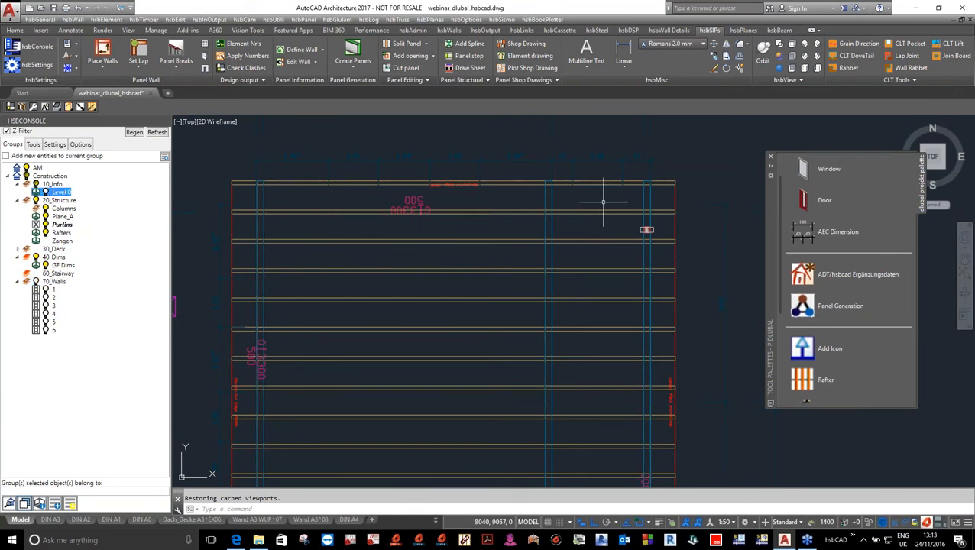
# Step: Select all the AEC dimensions around the building plan and delete them from the model
pyautogui.scroll(-4, 398, 214)
pyautogui.click(551, 183)
pyautogui.click(471, 152)
pyautogui.click(549, 164)
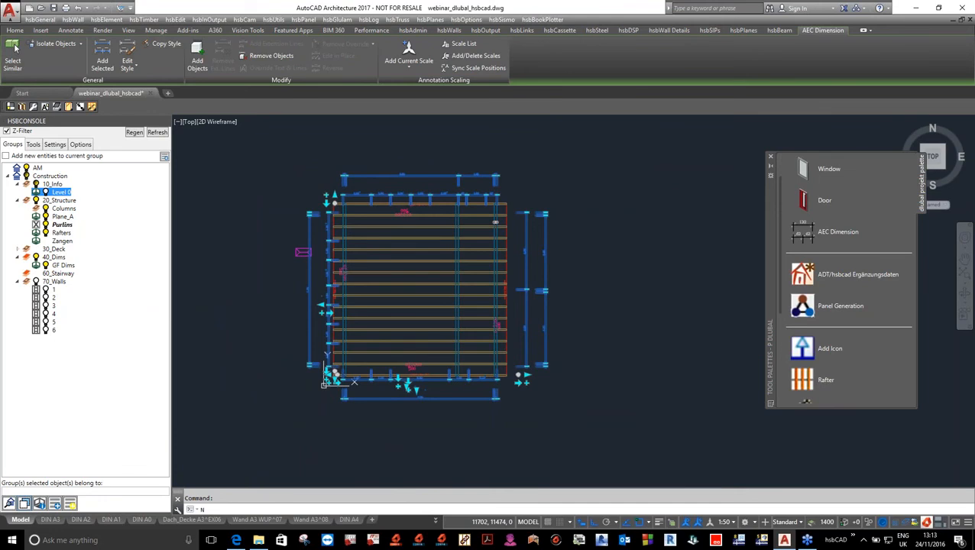
pyautogui.press('Delete')
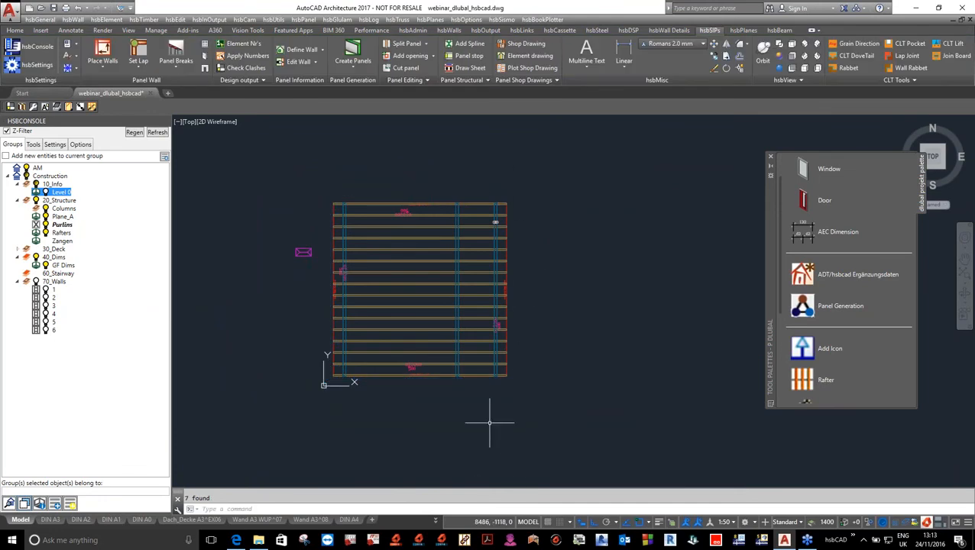
pyautogui.scroll(2, 395, 322)
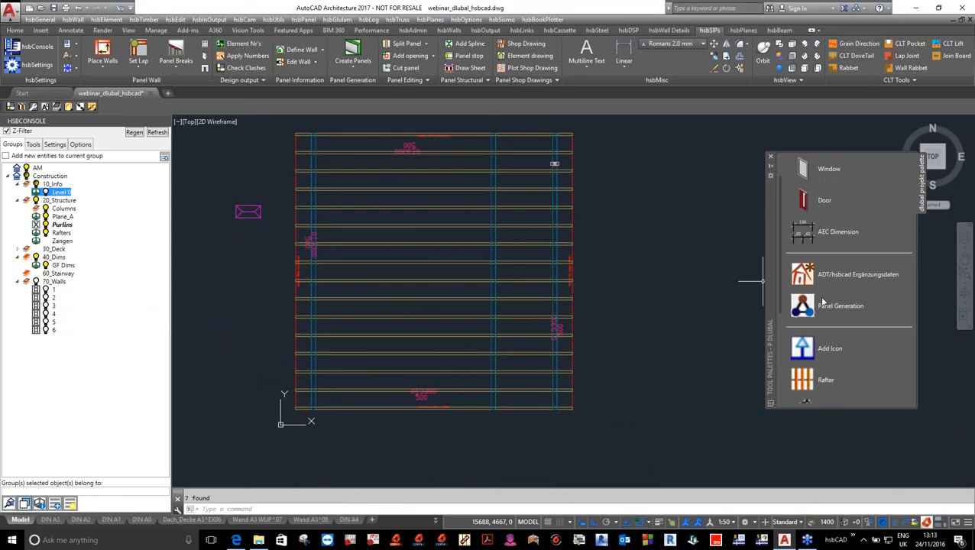
# Step: Create a structural model from all the roof rafters, purlins and the corner post
pyautogui.moveTo(781, 273); pyautogui.dragTo(780, 399)
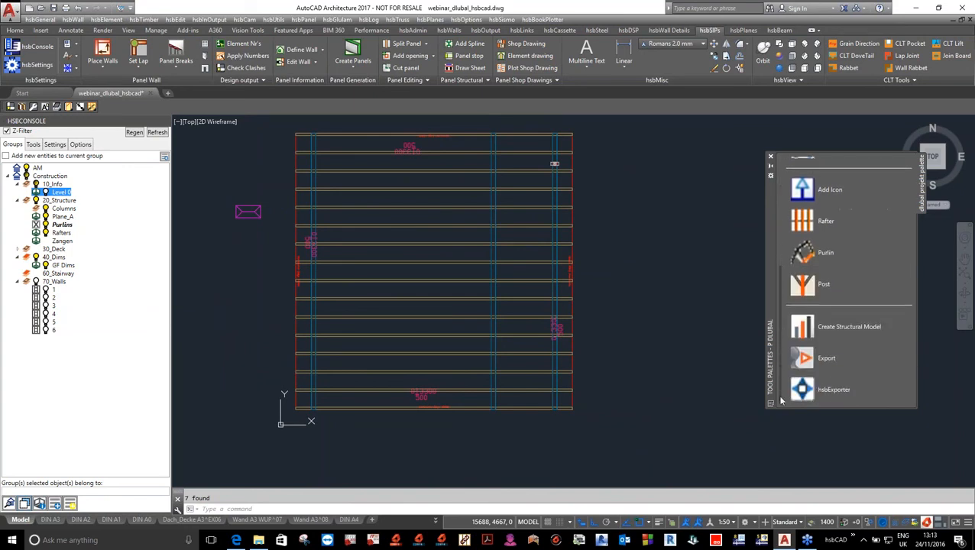
pyautogui.click(867, 333)
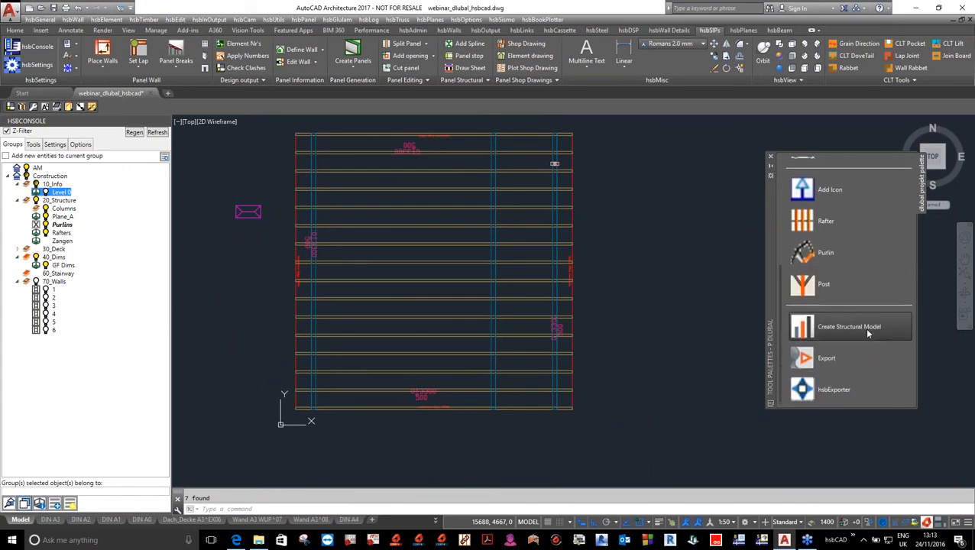
pyautogui.scroll(-2, 631, 336)
pyautogui.click(385, 153)
pyautogui.click(639, 412)
pyautogui.press('Return')
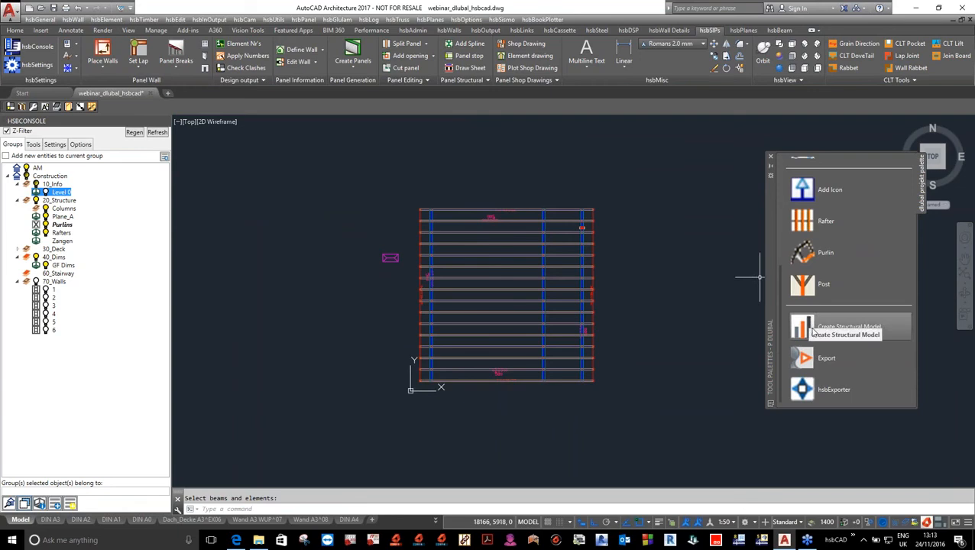
# Step: Examine the structural model's members and connection nodes up close in a southwest isometric view
pyautogui.scroll(6, 451, 237)
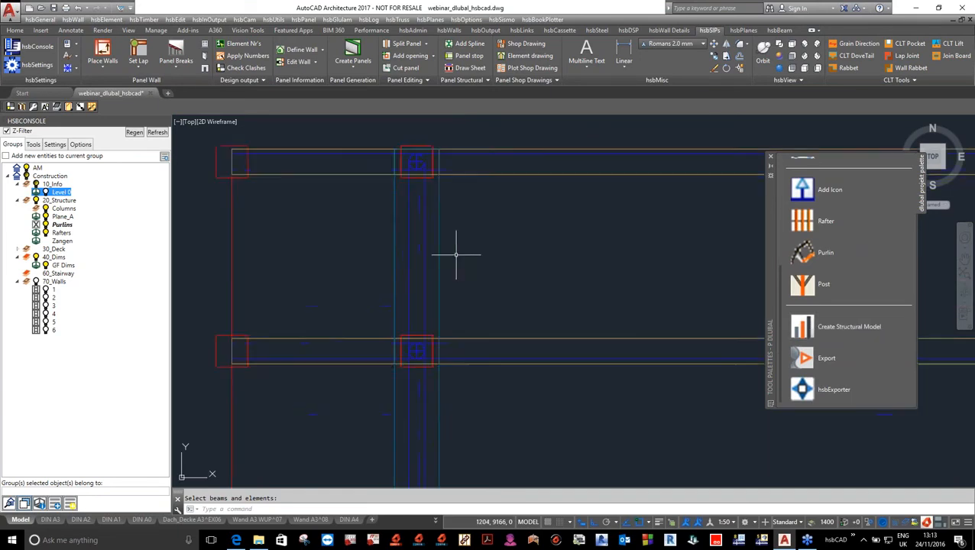
pyautogui.write('15')
pyautogui.press('Return')
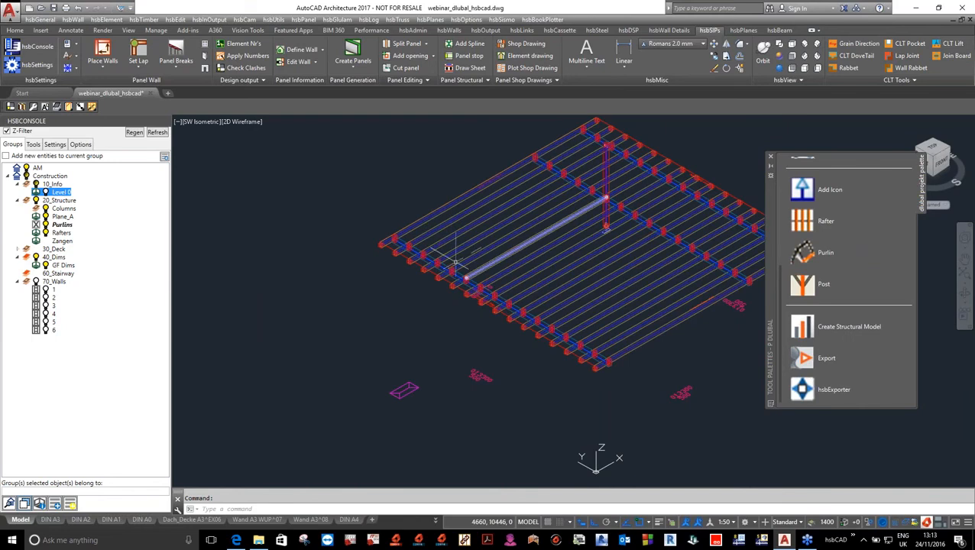
pyautogui.scroll(6, 385, 237)
pyautogui.scroll(3, 385, 245)
pyautogui.scroll(-3, 324, 289)
pyautogui.scroll(-6, 333, 291)
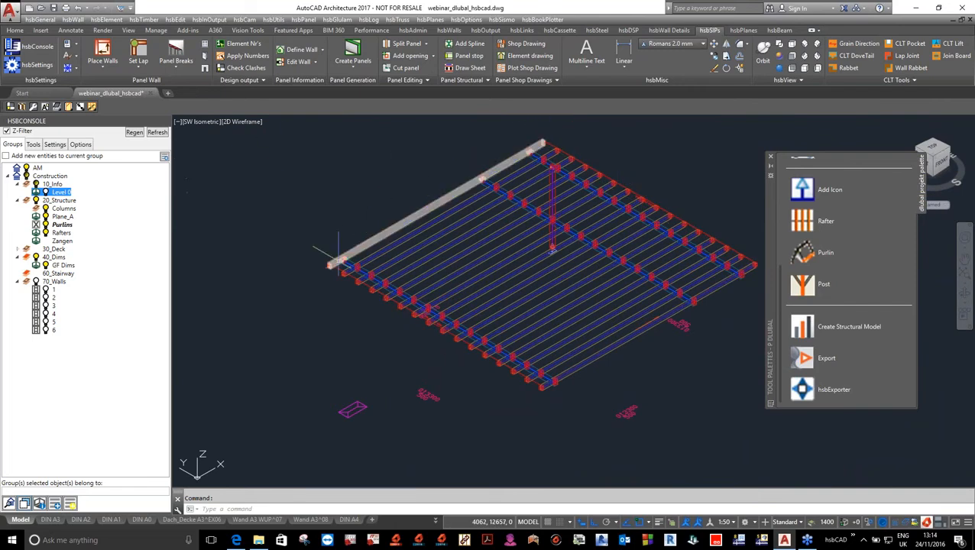
pyautogui.scroll(6, 338, 256)
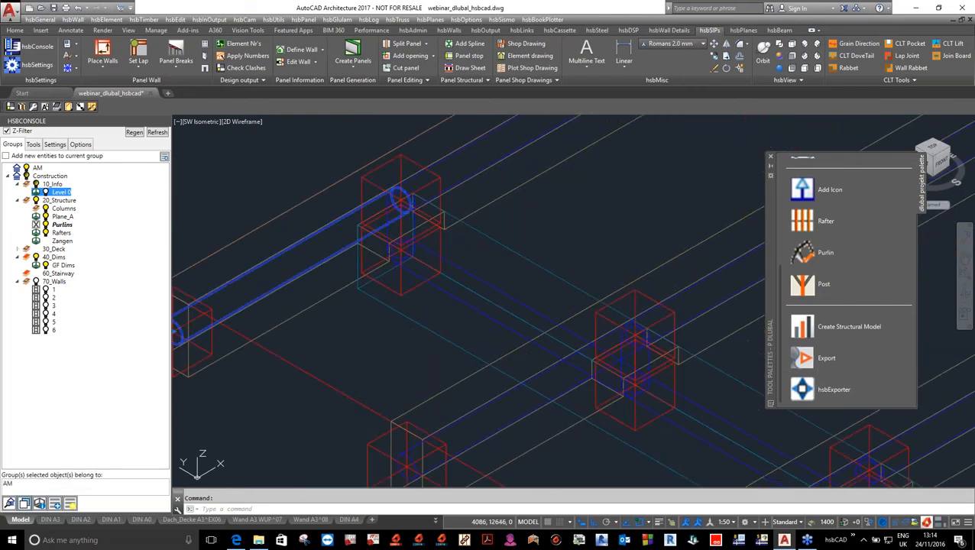
# Step: Select all structural model members and nodes and add them exclusively to the AM group
pyautogui.doubleClick(409, 291)
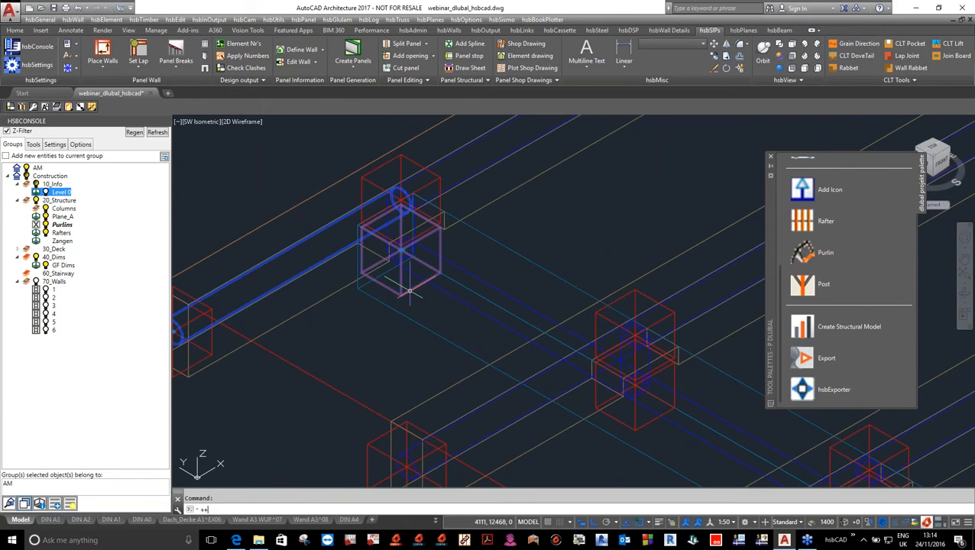
pyautogui.rightClick(38, 169)
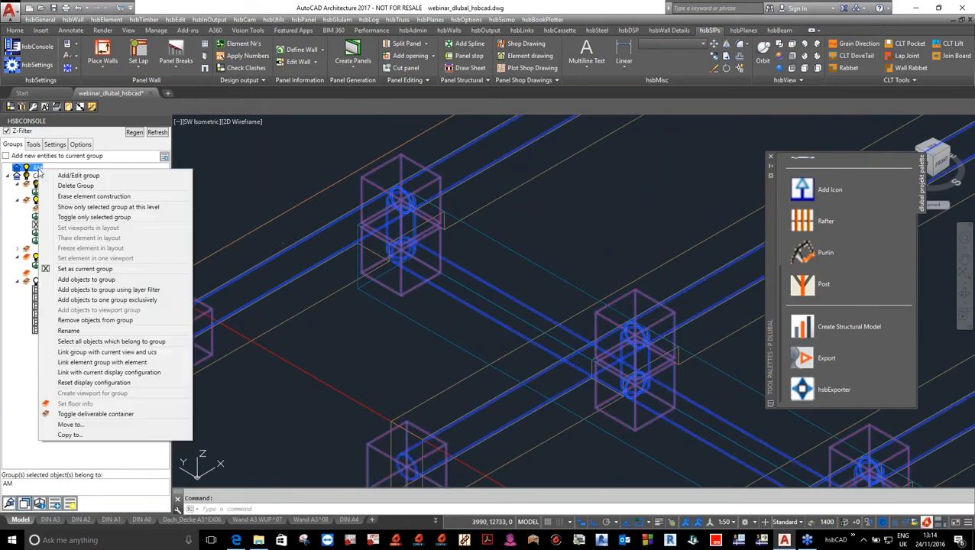
pyautogui.click(106, 300)
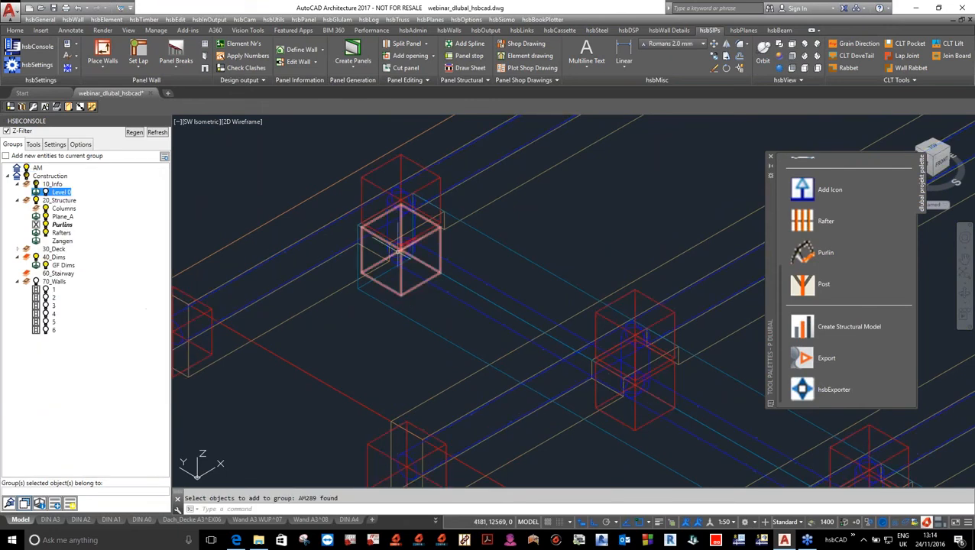
pyautogui.scroll(-10, 399, 246)
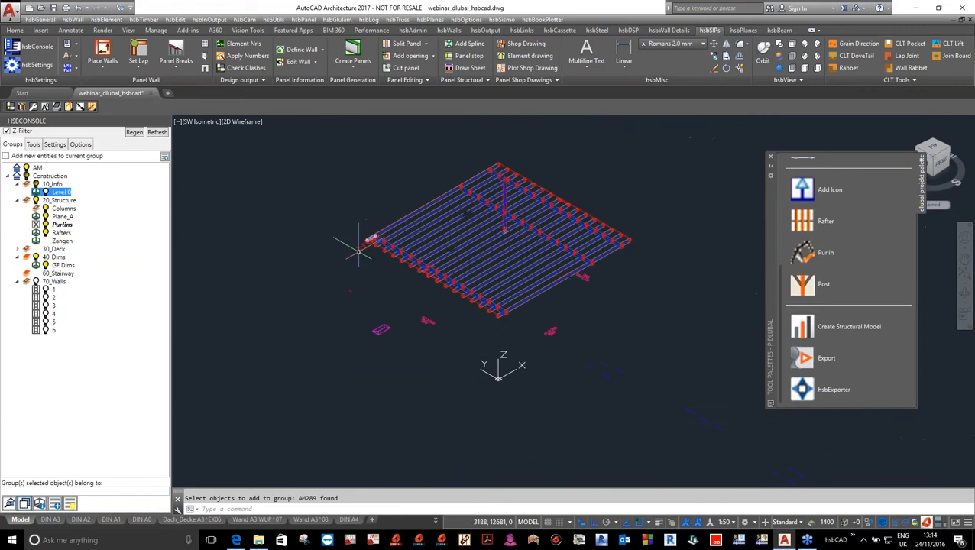
# Step: Export the analytical model of the whole roof structure and post as the Stp file webinar_dlubal_hsbcad.stp
pyautogui.click(808, 361)
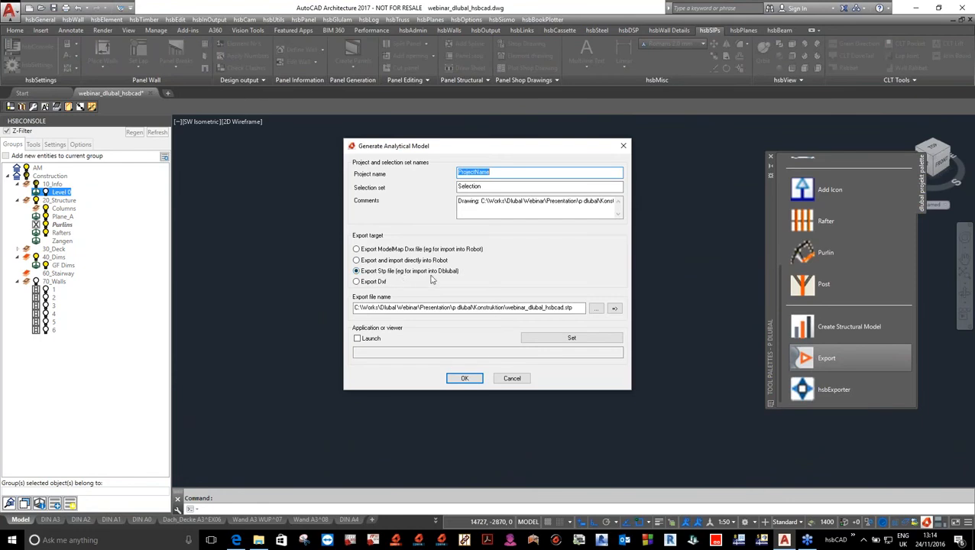
pyautogui.click(468, 380)
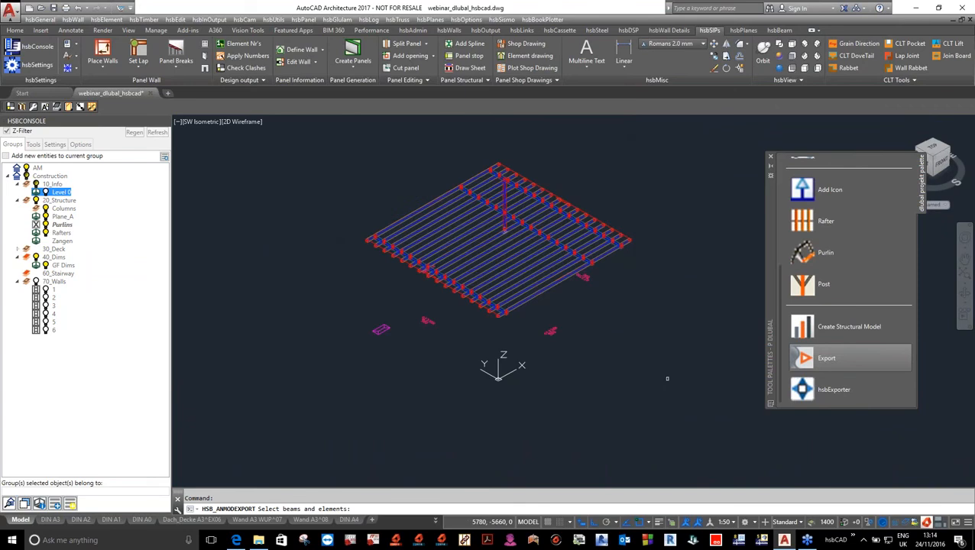
pyautogui.click(673, 389)
pyautogui.click(325, 127)
pyautogui.press('Return')
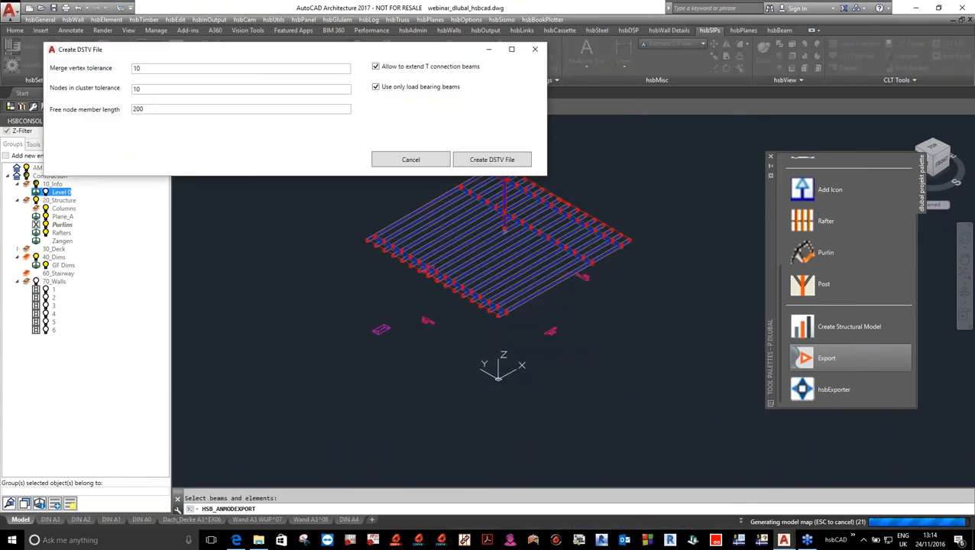
# Step: Create the DSTV file with merge vertex tolerance 10, nodes in cluster tolerance 10 and free node member length 200
pyautogui.click(173, 67)
pyautogui.click(161, 88)
pyautogui.click(158, 107)
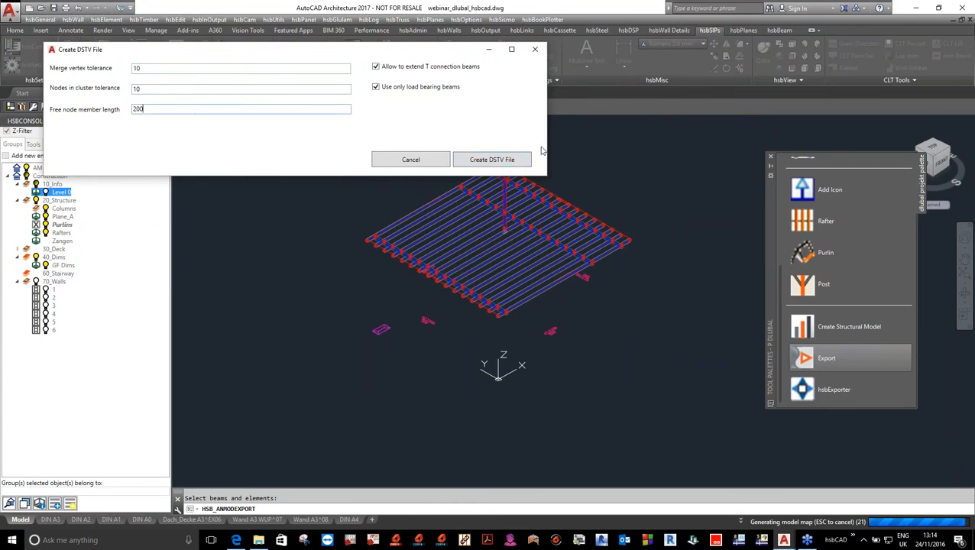
pyautogui.click(490, 161)
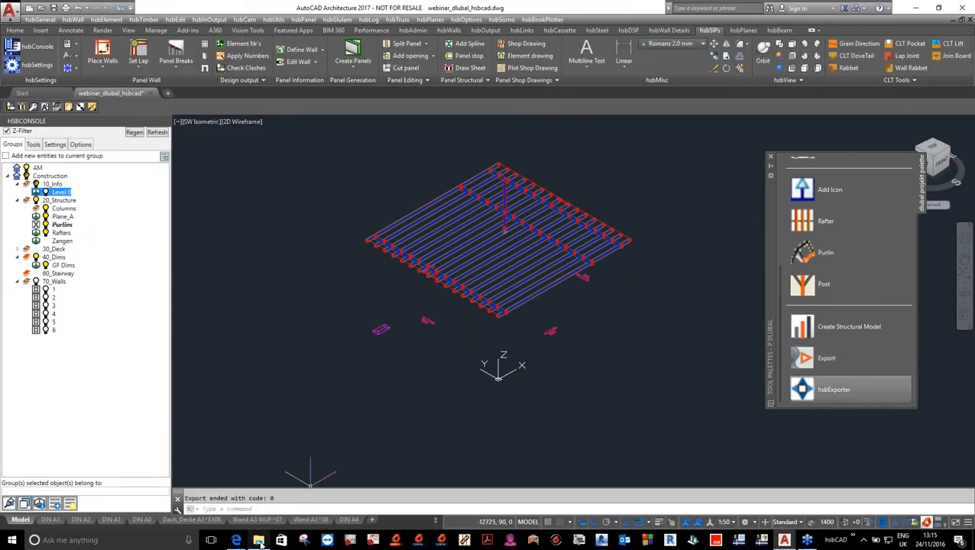
# Step: Check the Konstruktion folder in File Explorer for the exported webinar_dlubal_hsbcad.stp file, and return to the drawing
pyautogui.moveTo(259, 541)
pyautogui.click(268, 505)
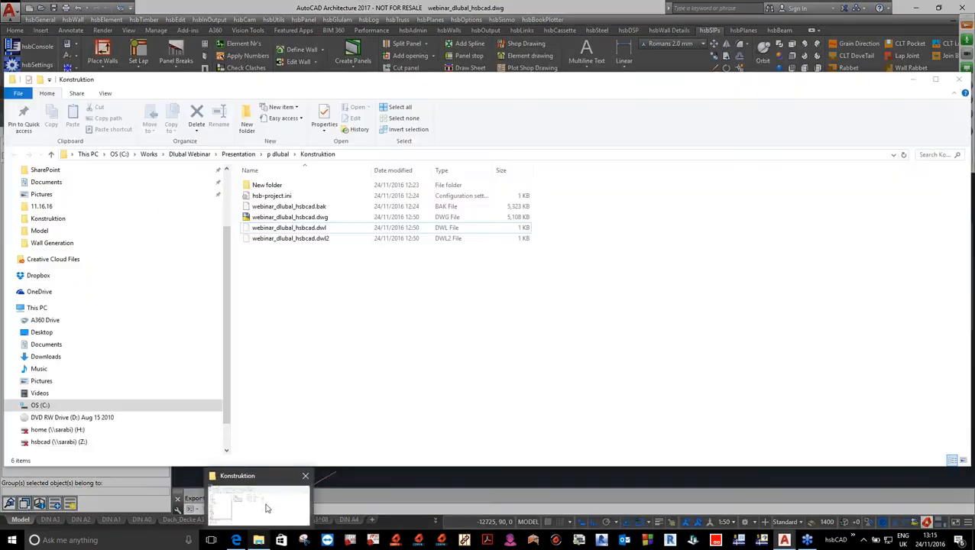
pyautogui.click(302, 250)
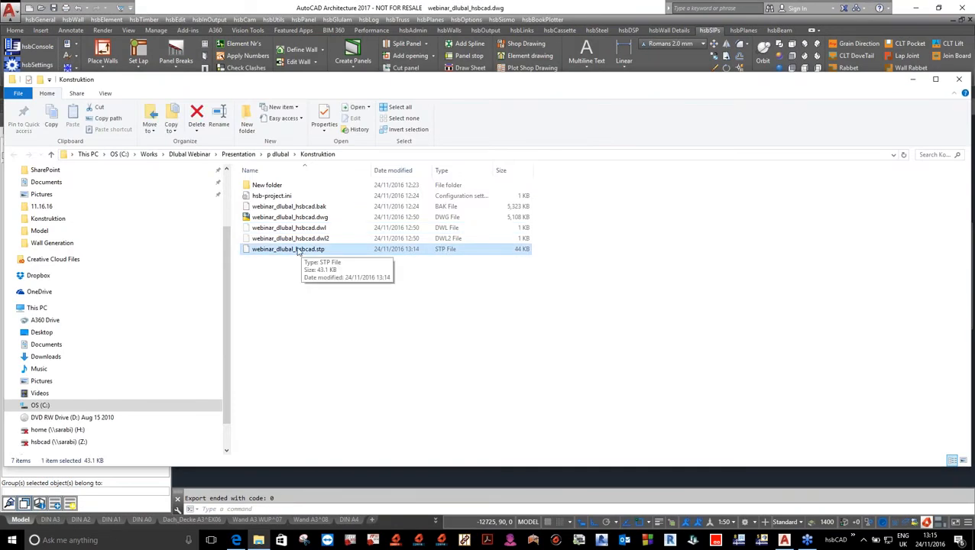
pyautogui.click(358, 475)
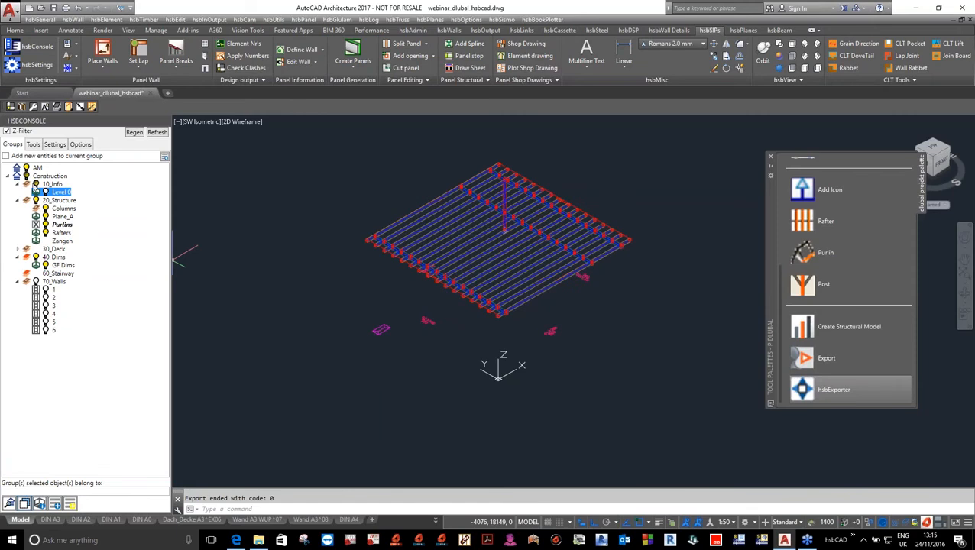
# Step: Switch off the Construction and AM groups and show only the 70_Walls group
pyautogui.click(27, 175)
pyautogui.click(27, 176)
pyautogui.click(28, 167)
pyautogui.click(35, 282)
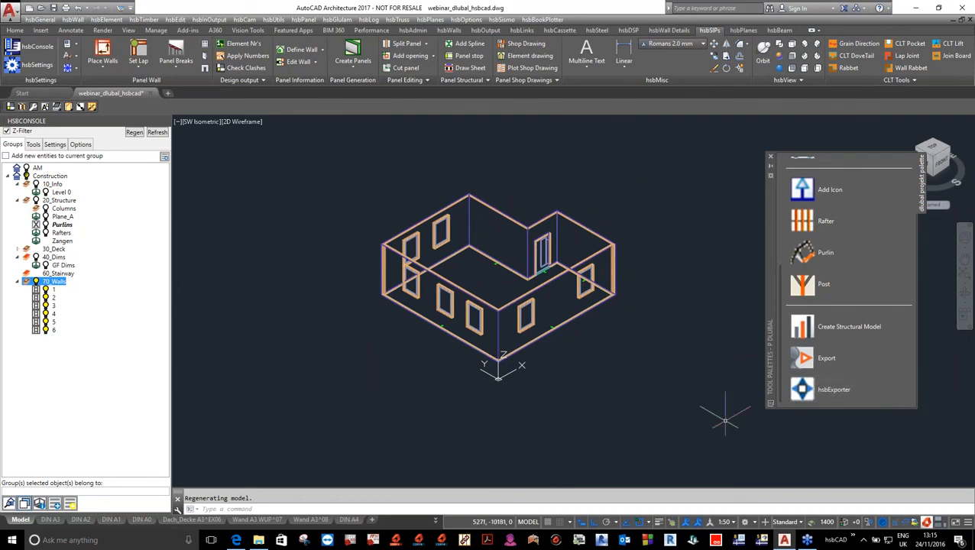
# Step: Export all wall elements with hsbExporter using the IFC group to webinar_dlubal_hsbcad in the Konstruktion folder
pyautogui.click(812, 393)
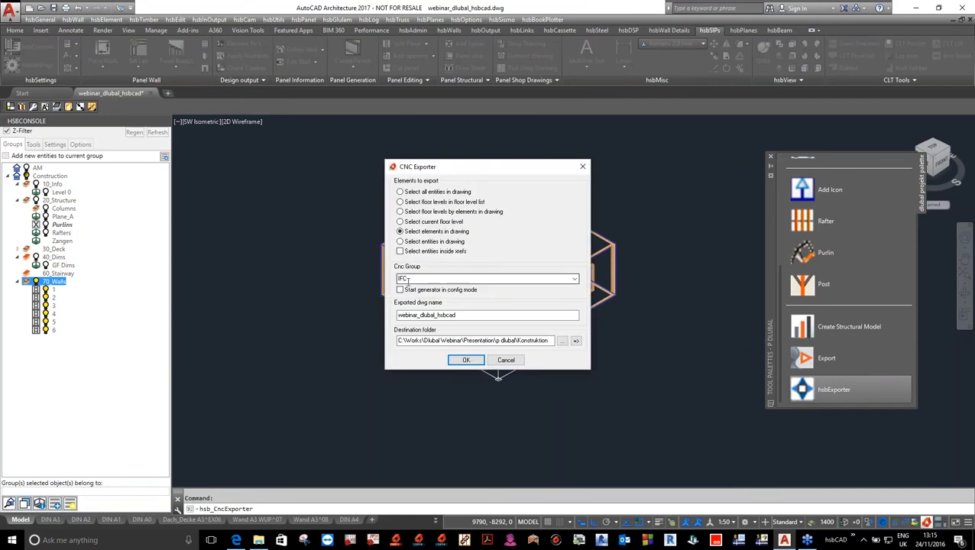
pyautogui.click(465, 359)
pyautogui.scroll(-3, 564, 335)
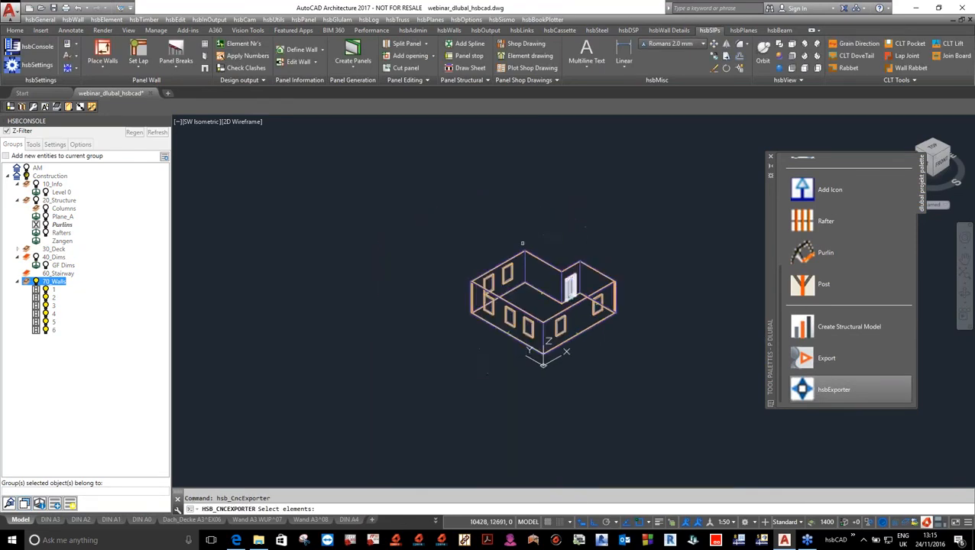
pyautogui.click(413, 191)
pyautogui.click(684, 409)
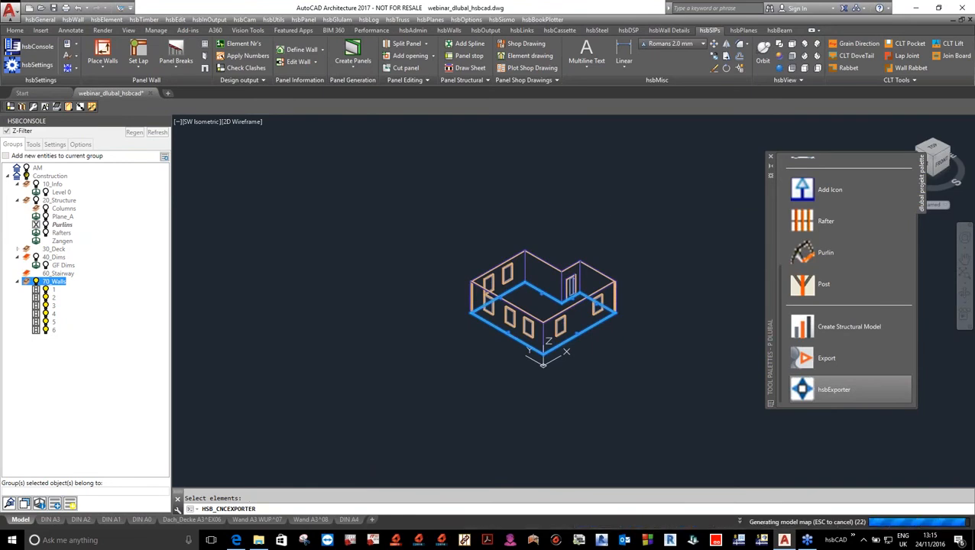
pyautogui.press('Return')
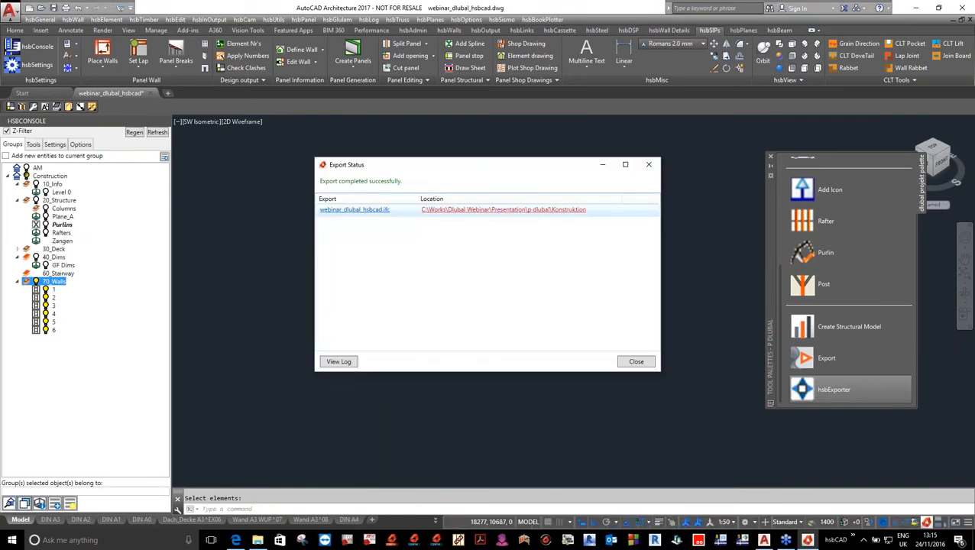
# Step: Open the exported webinar_dlubal_hsbcad.ifc from the Konstruktion folder in Solibri Model Viewer and view the walls in 3D
pyautogui.click(260, 540)
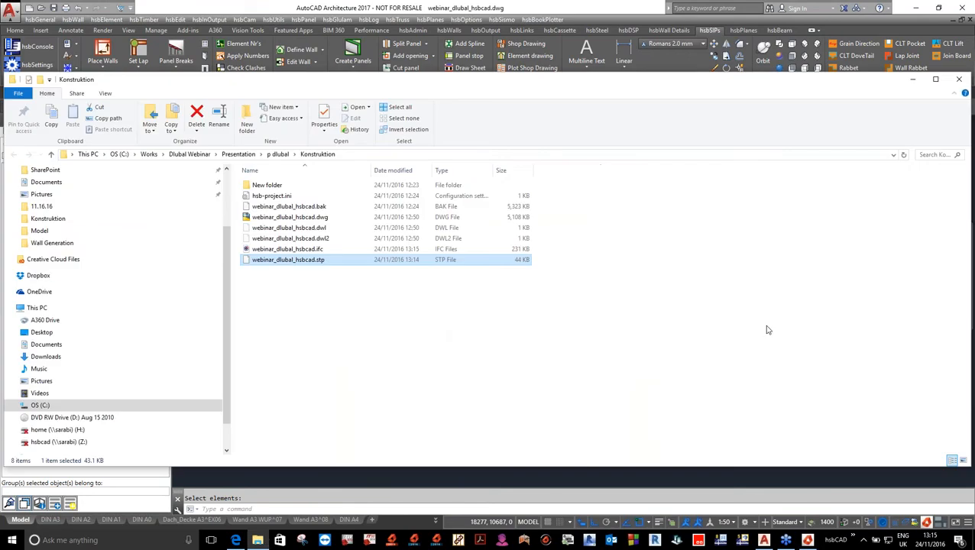
pyautogui.click(306, 251)
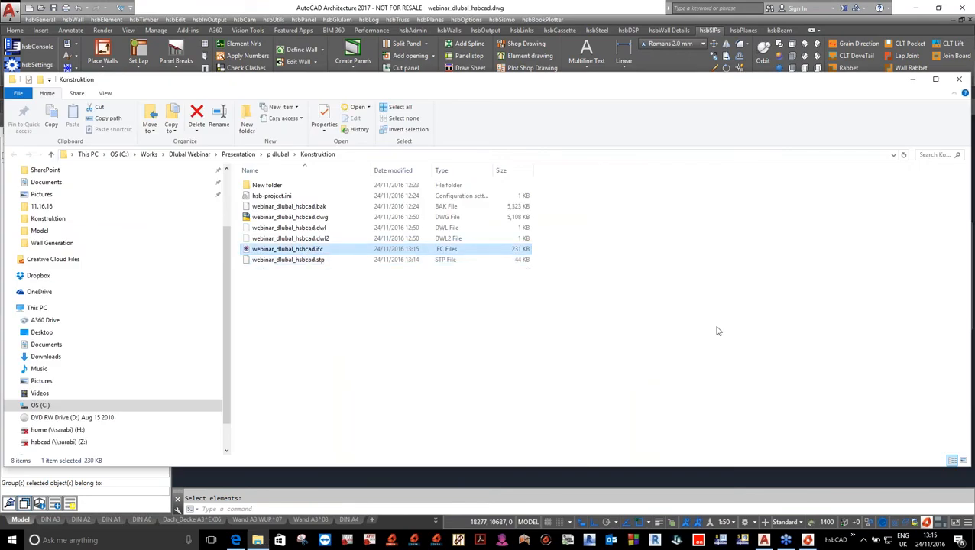
pyautogui.doubleClick(309, 250)
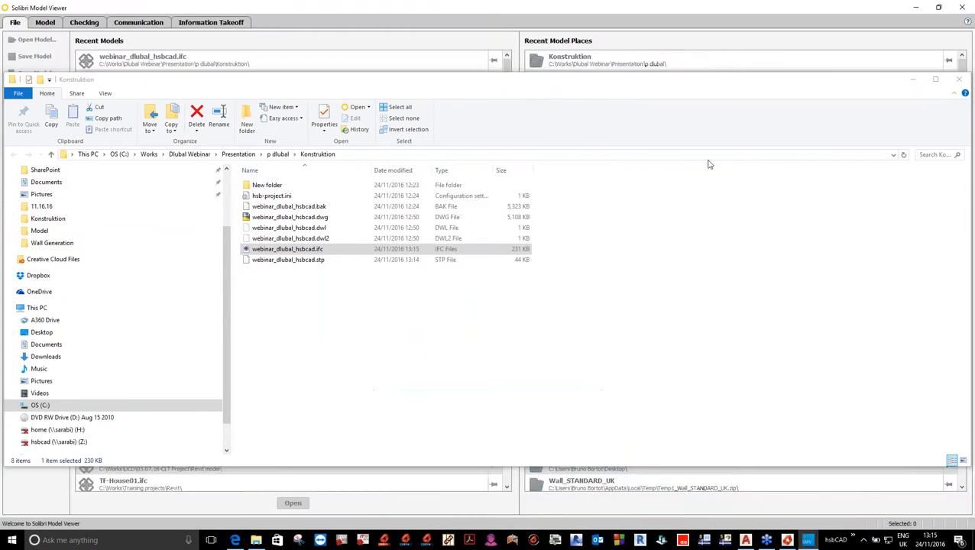
pyautogui.click(915, 82)
pyautogui.moveTo(658, 286)
pyautogui.mouseDown()
pyautogui.moveTo(605, 356)
pyautogui.moveTo(646, 377)
pyautogui.moveTo(720, 370)
pyautogui.moveTo(621, 352)
pyautogui.moveTo(603, 329)
pyautogui.mouseUp()
pyautogui.rightClick(477, 128)
pyautogui.click(324, 31)
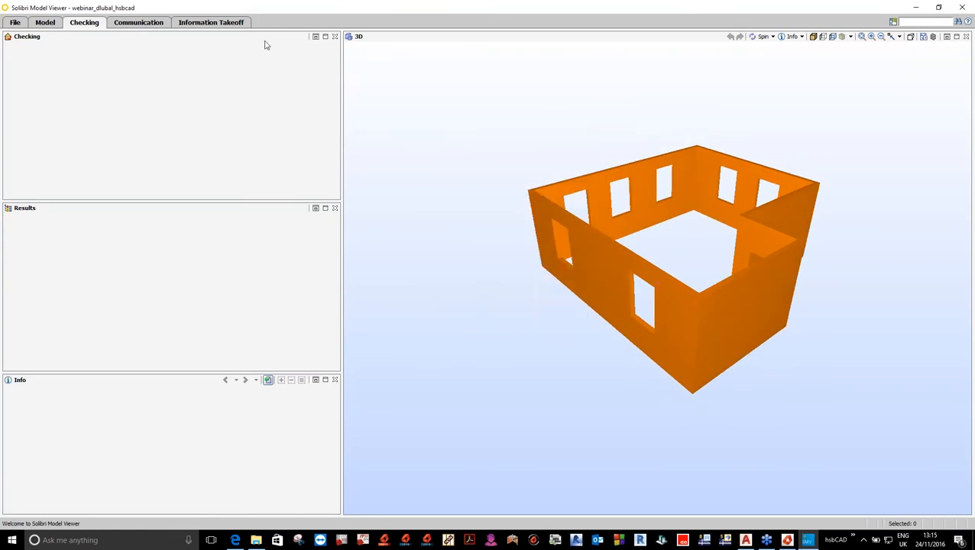
# Step: Examine the properties of the building element part in Assembly.0.1 under Construction, 70_Walls in the Information Takeoff view
pyautogui.click(218, 22)
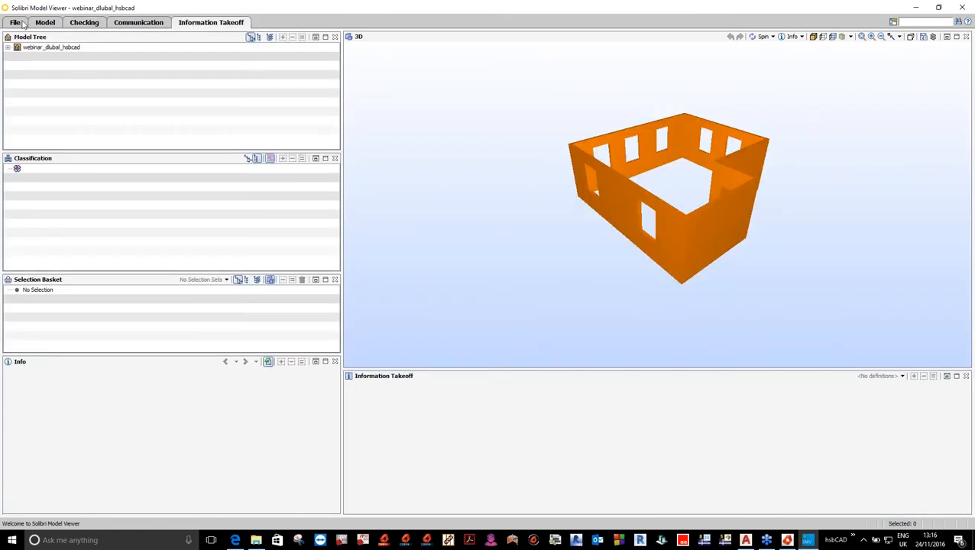
pyautogui.click(7, 48)
pyautogui.click(17, 56)
pyautogui.click(26, 66)
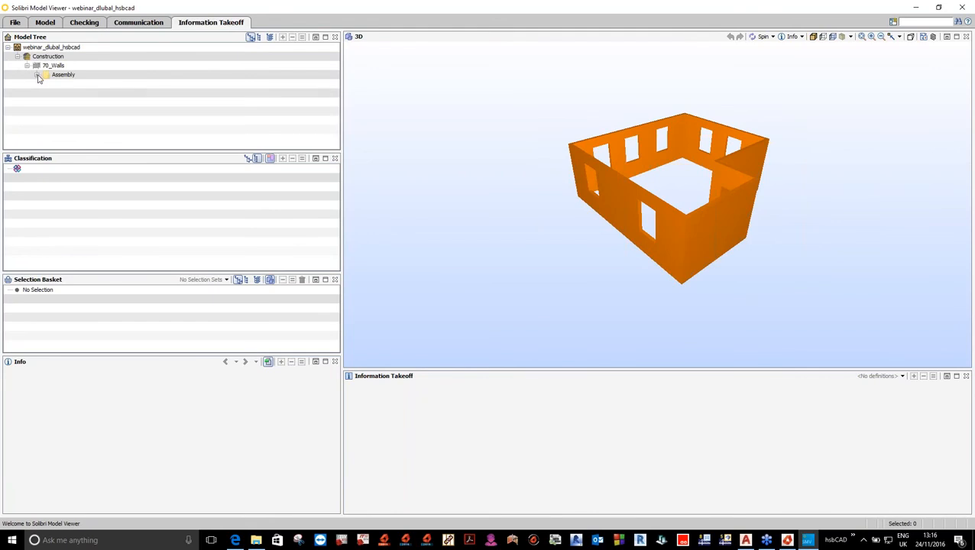
pyautogui.click(36, 75)
pyautogui.click(46, 84)
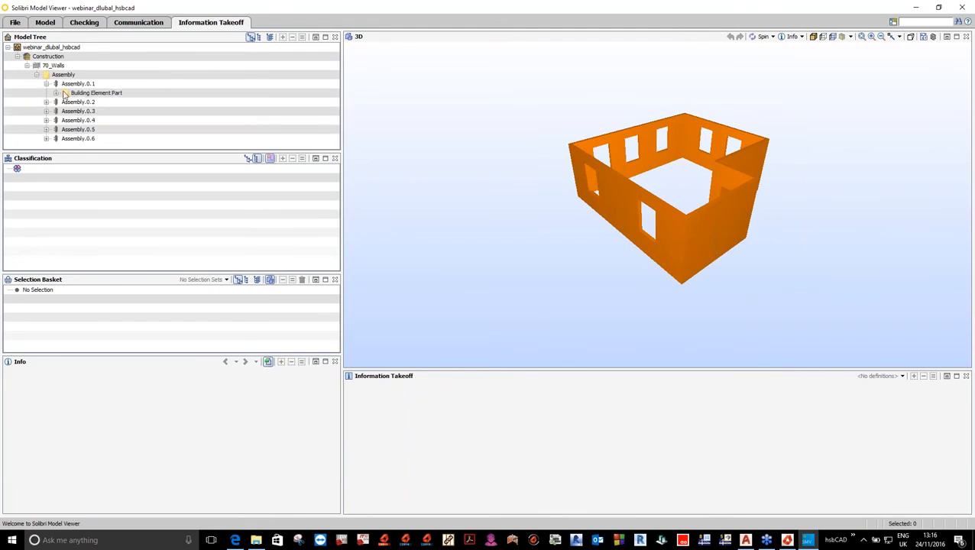
pyautogui.click(56, 93)
pyautogui.click(107, 103)
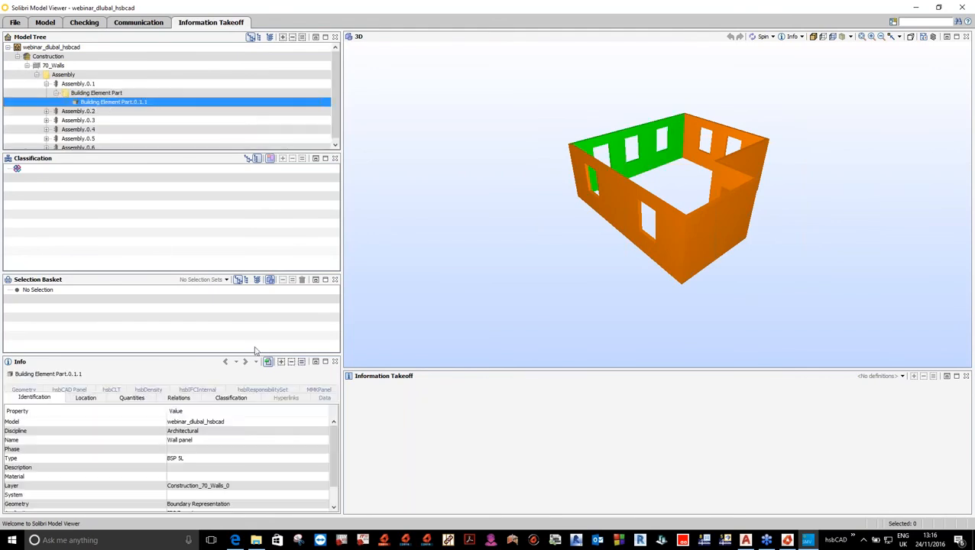
pyautogui.scroll(-2, 325, 502)
pyautogui.scroll(3, 329, 474)
# Step: Close Solibri Model Viewer and check the exported STP and IFC files in the Konstruktion folder
pyautogui.click(965, 8)
pyautogui.click(257, 541)
pyautogui.click(319, 261)
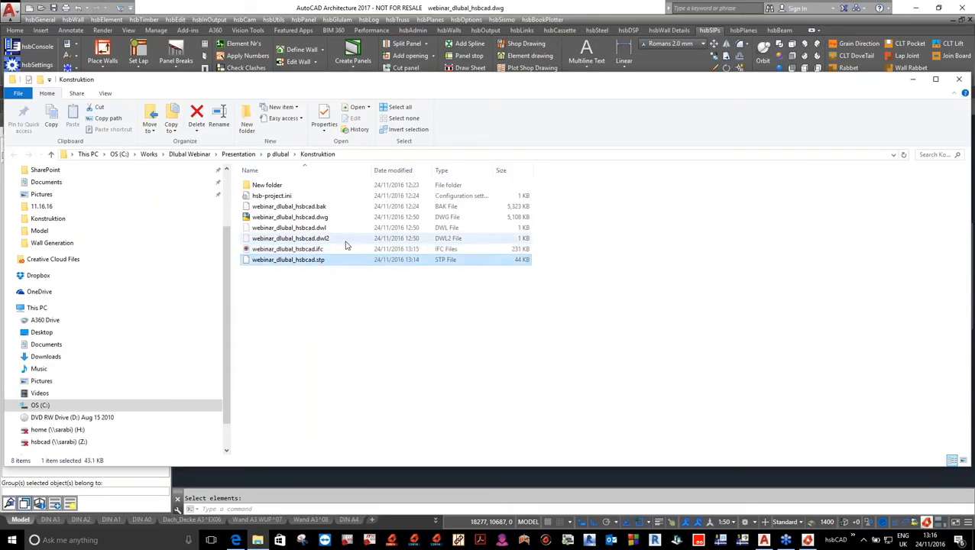
pyautogui.click(307, 250)
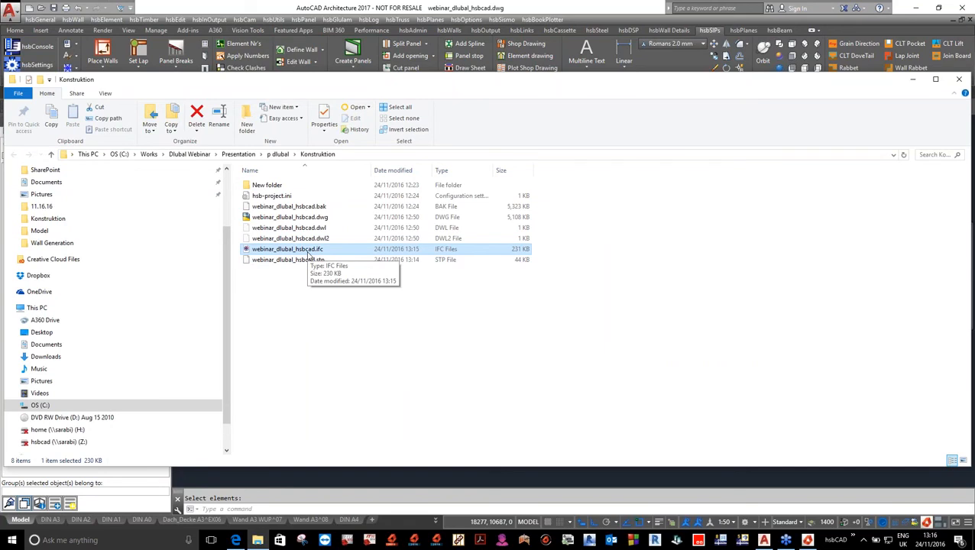
pyautogui.click(787, 540)
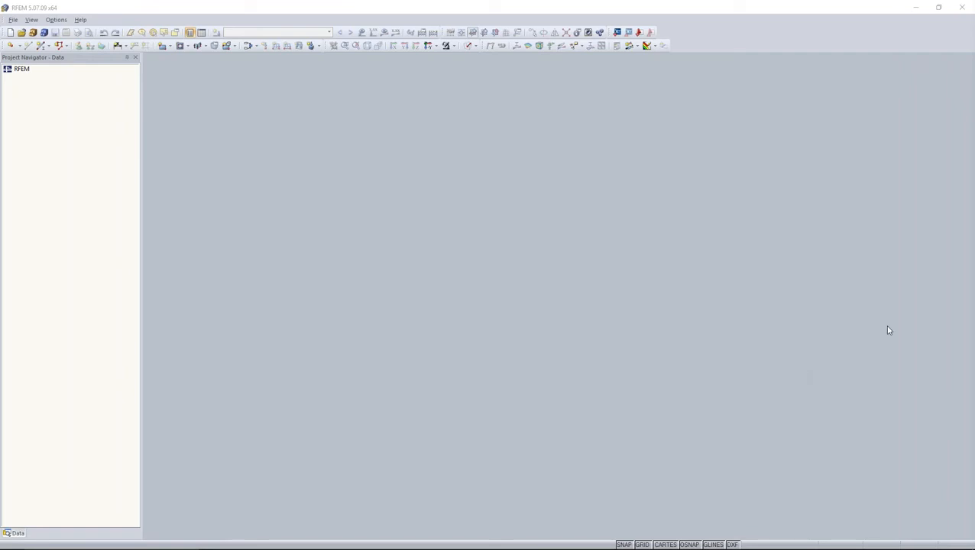
# Step: In RFEM, start a new model by importing webinar_dlubal_hsbcad.ifc from the 24112016 folder
pyautogui.moveTo(974, 264); pyautogui.dragTo(694, 112)
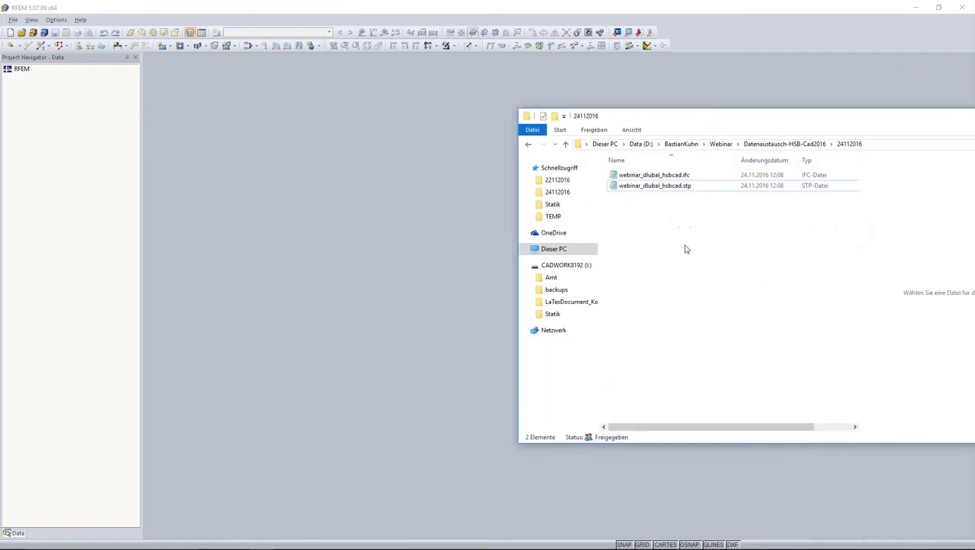
pyautogui.click(669, 178)
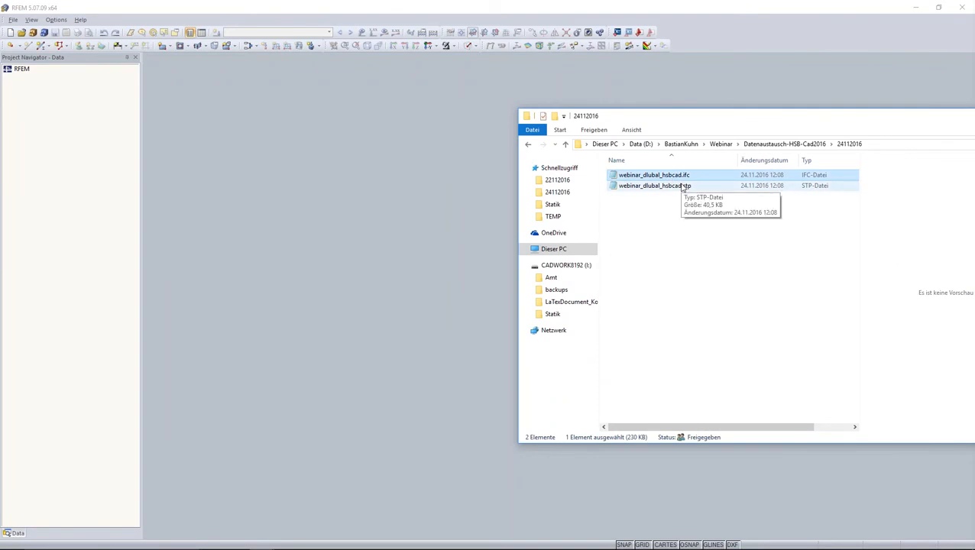
pyautogui.moveTo(688, 113); pyautogui.dragTo(699, 70)
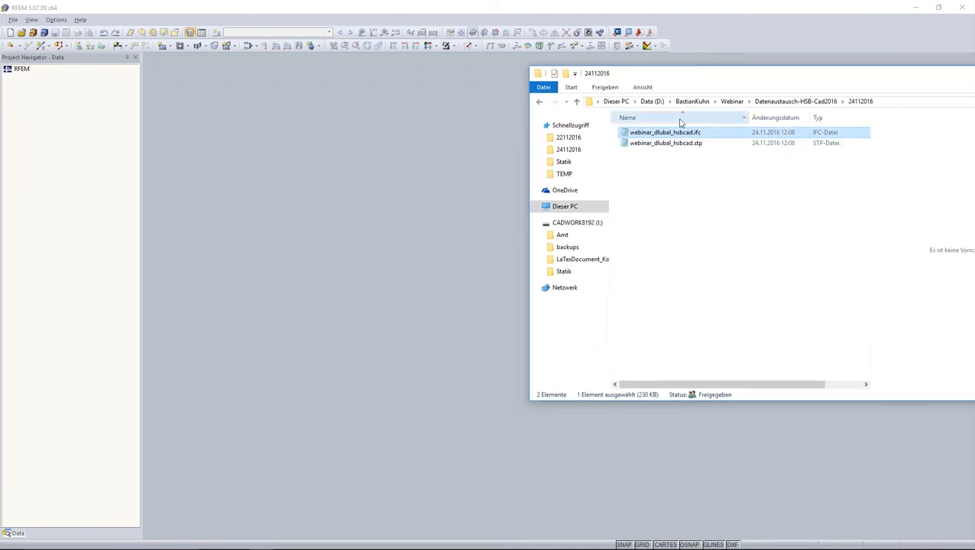
pyautogui.moveTo(683, 129); pyautogui.dragTo(379, 205)
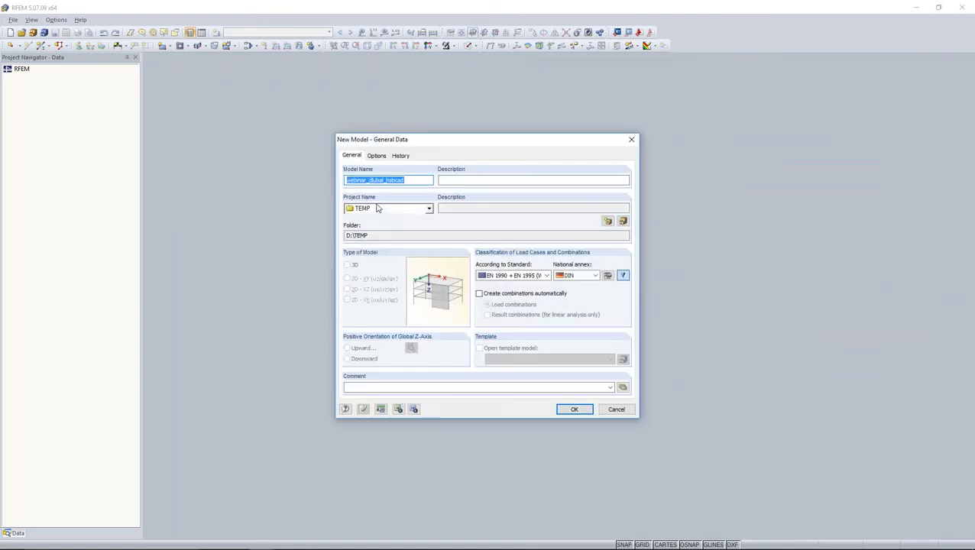
# Step: Create the model with the CAD/BIM model enabled, automatic load combinations and the BS (United Kingdom) national annex
pyautogui.click(376, 156)
pyautogui.click(347, 351)
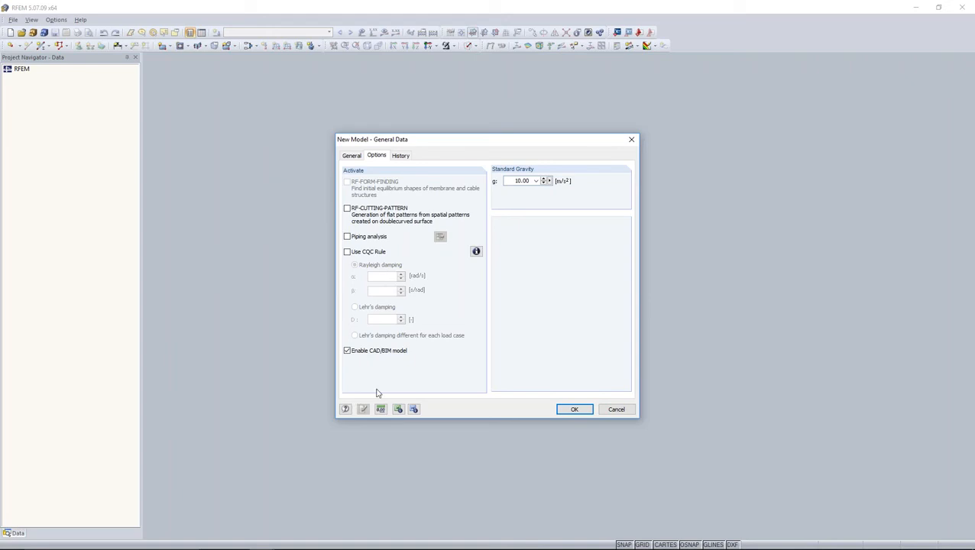
pyautogui.click(350, 157)
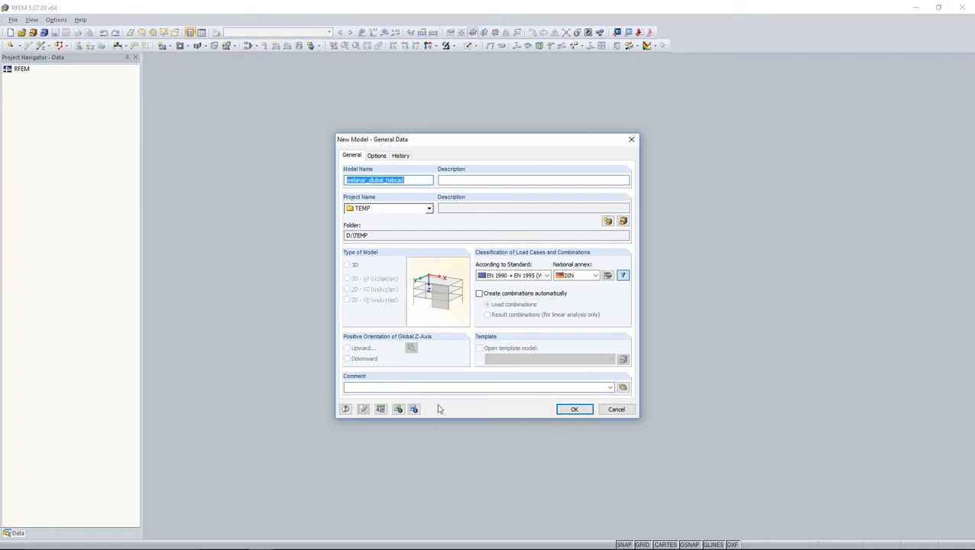
pyautogui.click(480, 294)
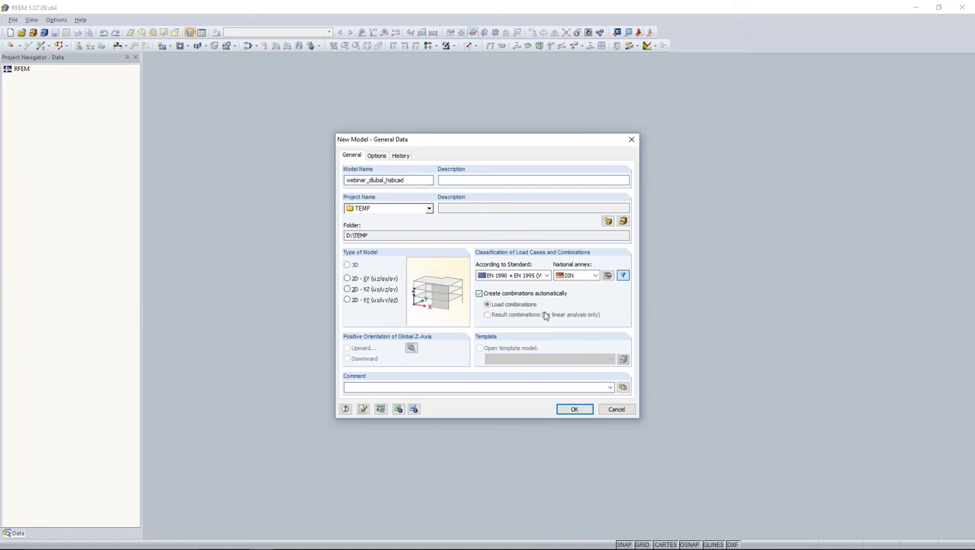
pyautogui.click(573, 275)
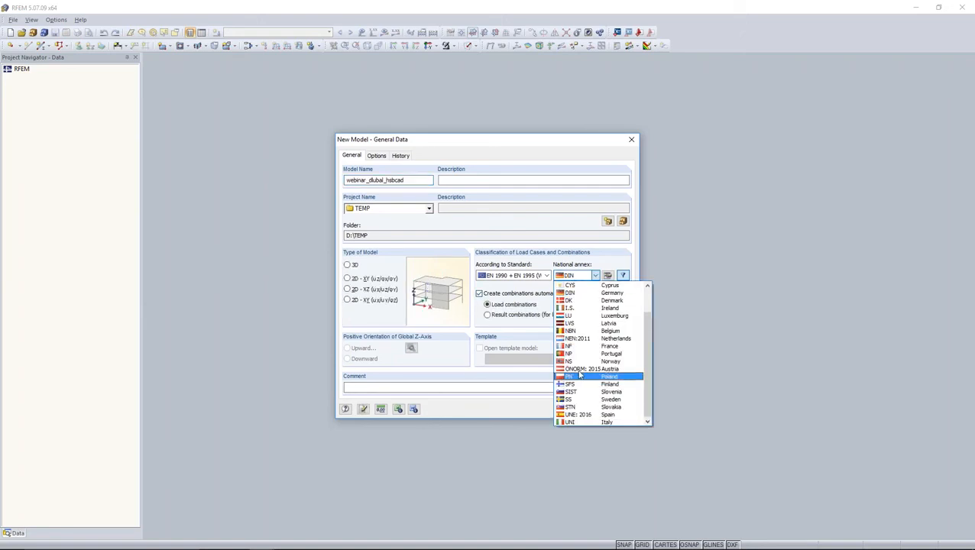
pyautogui.scroll(2, 579, 336)
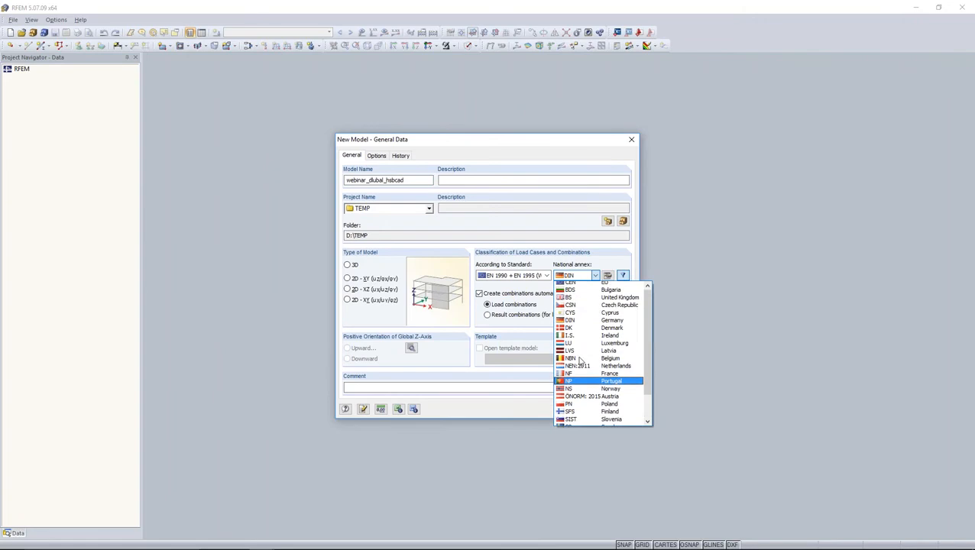
pyautogui.click(575, 301)
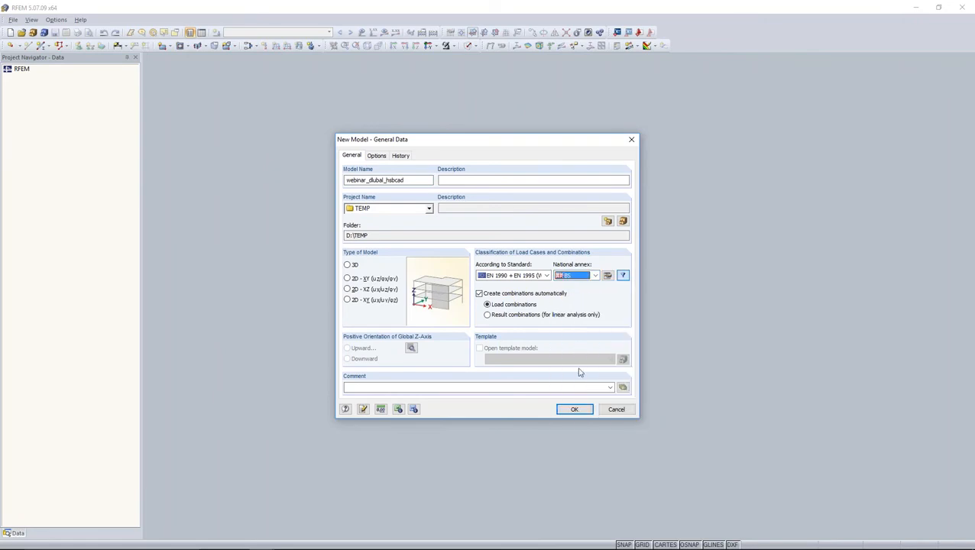
pyautogui.click(575, 409)
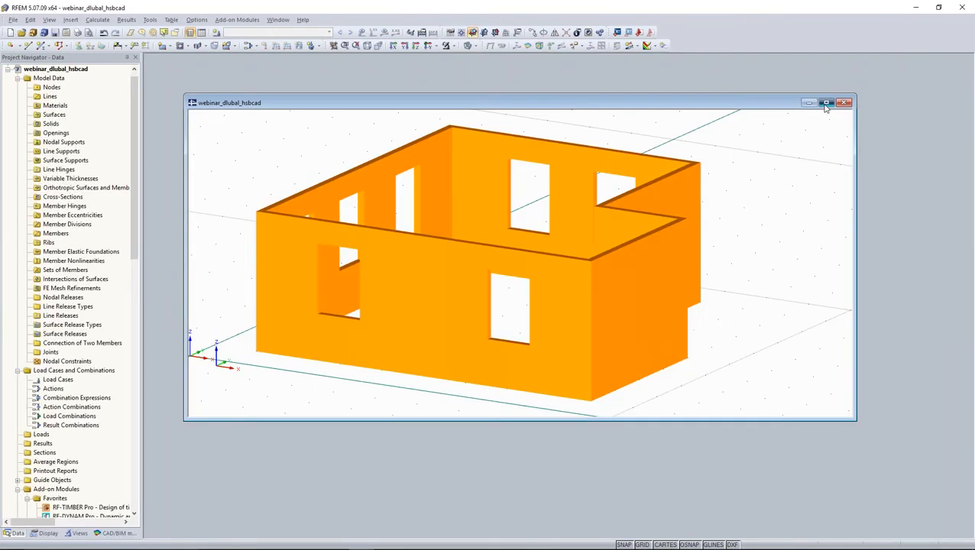
# Step: Maximize the imported wall model and toggle the visibility of webinar_dlubal_hsbcad.ifc among the CAD/BIM models
pyautogui.click(825, 102)
pyautogui.moveTo(601, 232); pyautogui.dragTo(616, 149, button='middle')
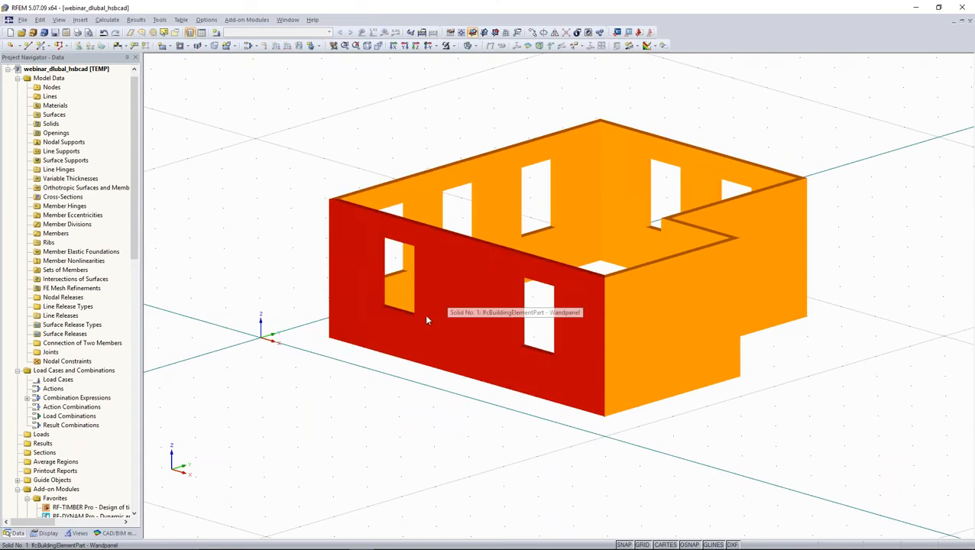
pyautogui.click(114, 532)
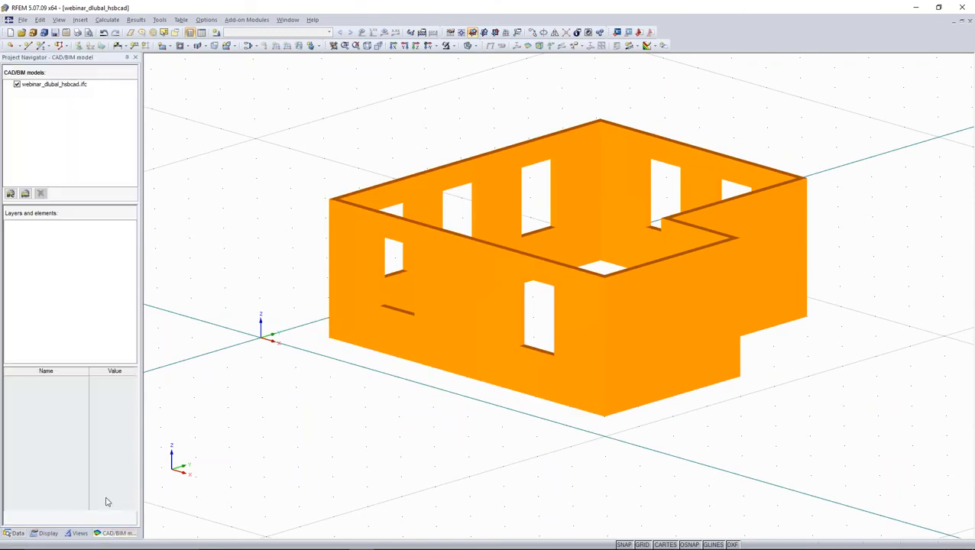
pyautogui.click(17, 85)
pyautogui.click(16, 84)
pyautogui.click(16, 84)
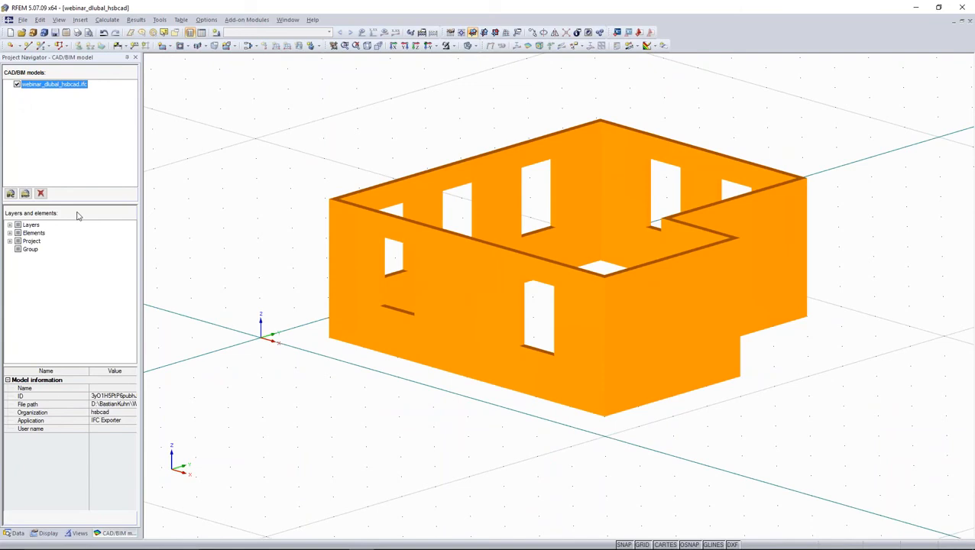
# Step: Inspect the properties of the first two IfcBuildingElementPart wall panels and their location in the model
pyautogui.click(10, 233)
pyautogui.click(16, 241)
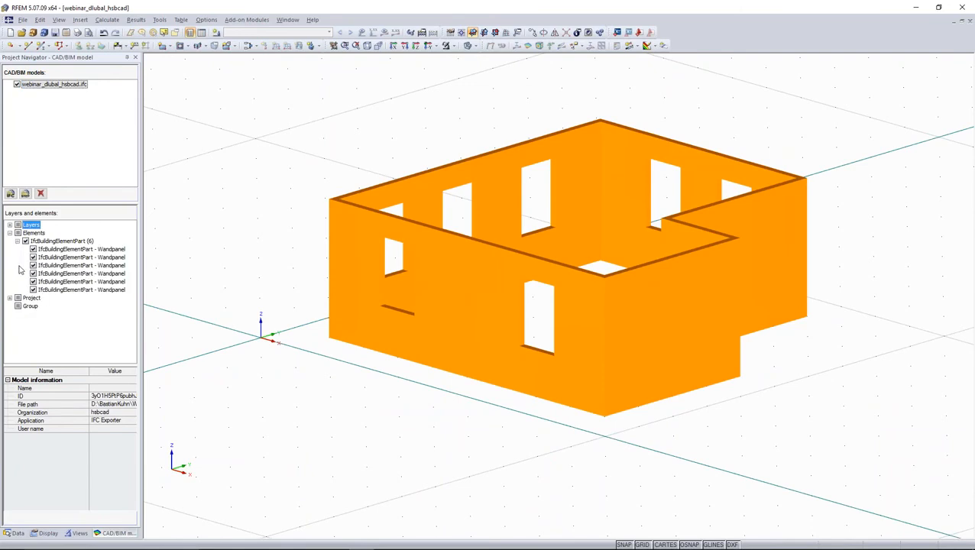
pyautogui.click(59, 252)
pyautogui.click(61, 257)
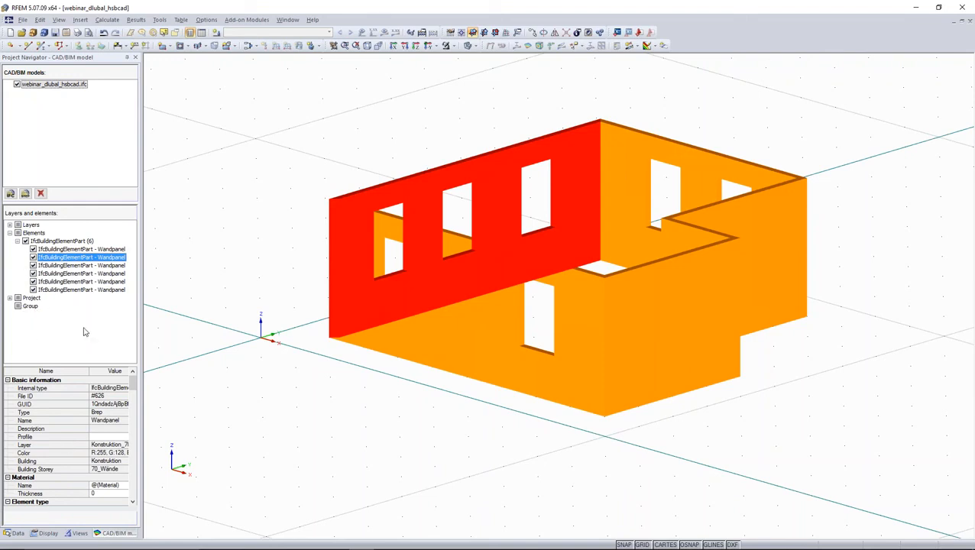
pyautogui.keyDown('ctrl'); pyautogui.moveTo(461, 364); pyautogui.dragTo(430, 303, button='middle'); pyautogui.keyUp('ctrl')
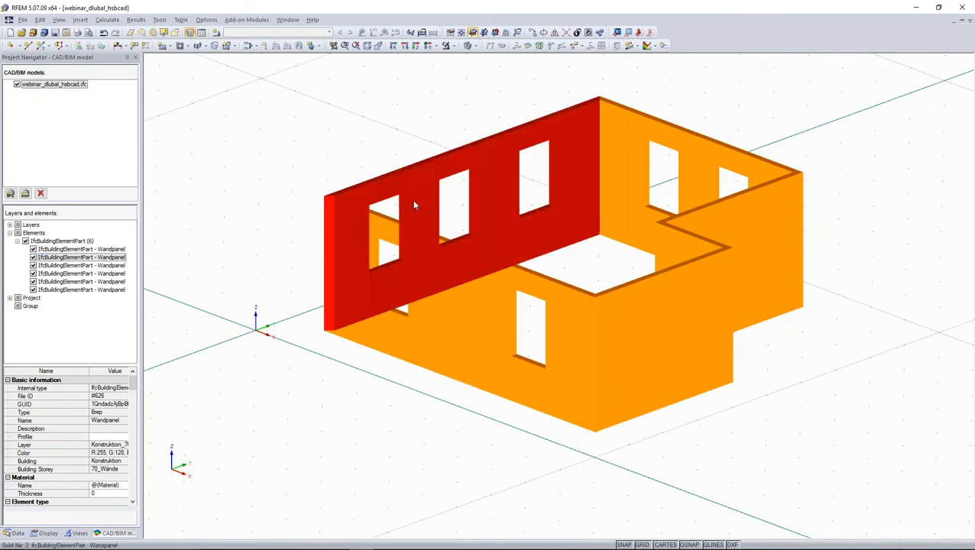
# Step: Convert all the imported wall solids into centric surfaces 180 mm thick, hiding the already converted CAD solids
pyautogui.moveTo(257, 65); pyautogui.dragTo(851, 470)
pyautogui.rightClick(654, 345)
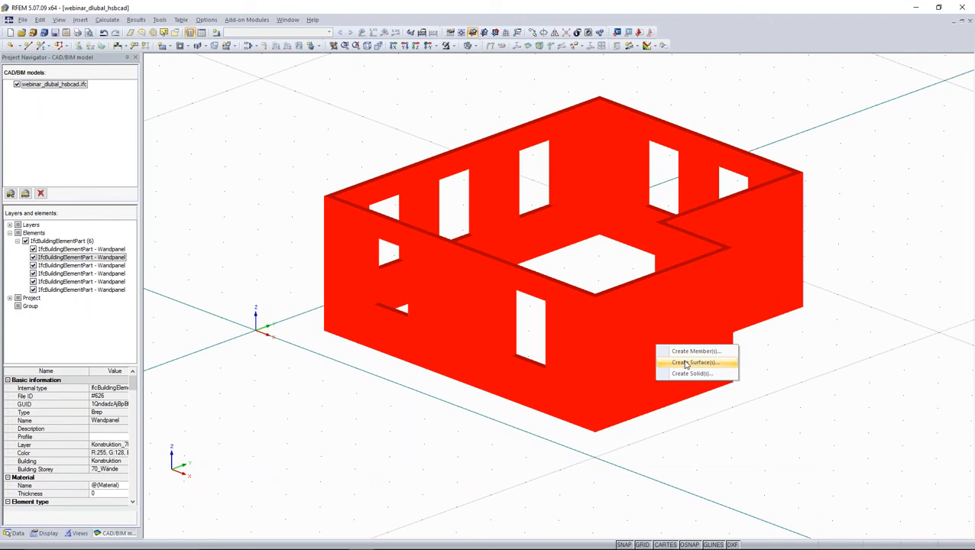
pyautogui.click(685, 362)
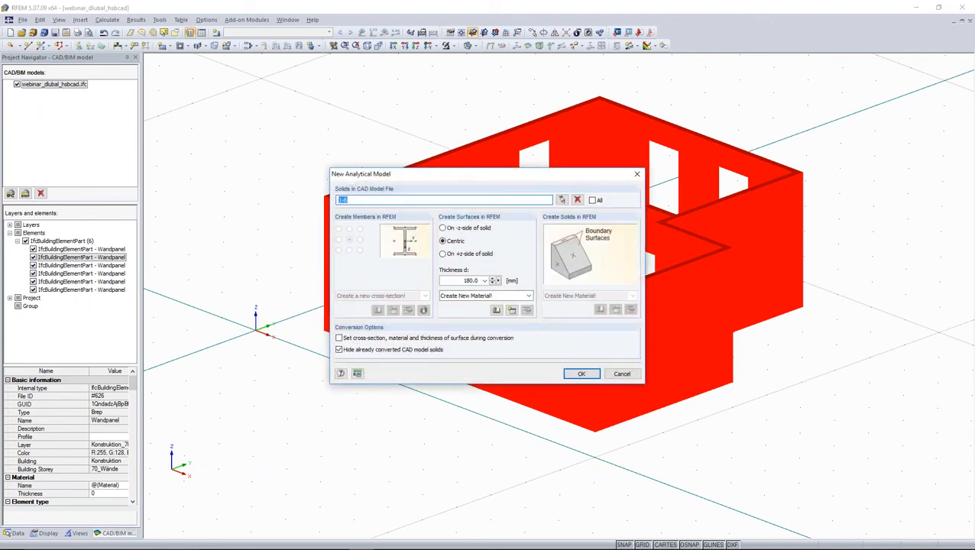
pyautogui.moveTo(476, 177); pyautogui.dragTo(545, 142)
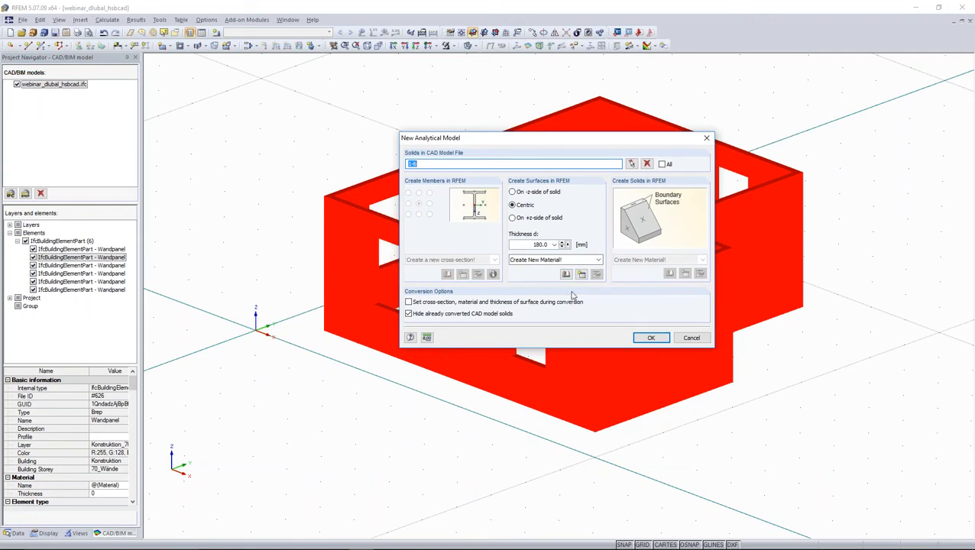
pyautogui.click(648, 338)
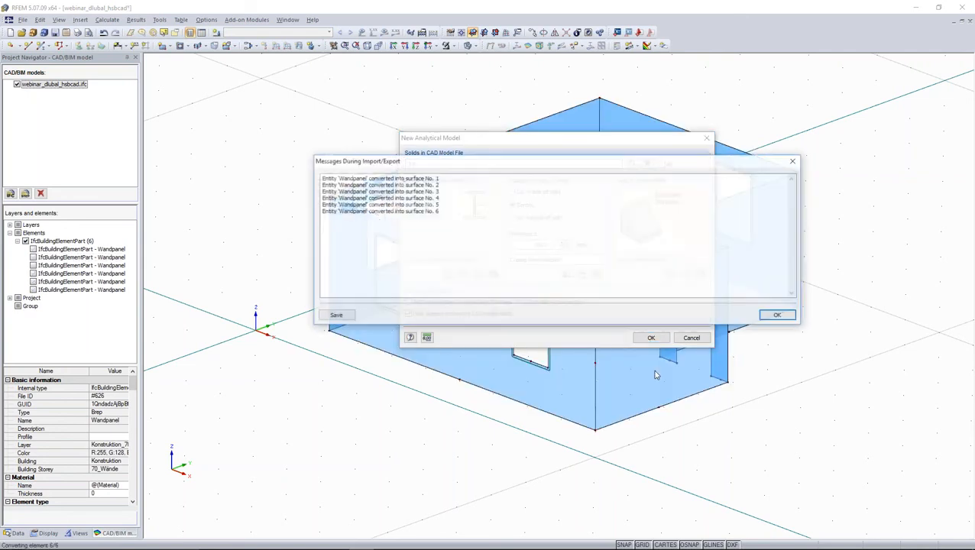
pyautogui.click(779, 316)
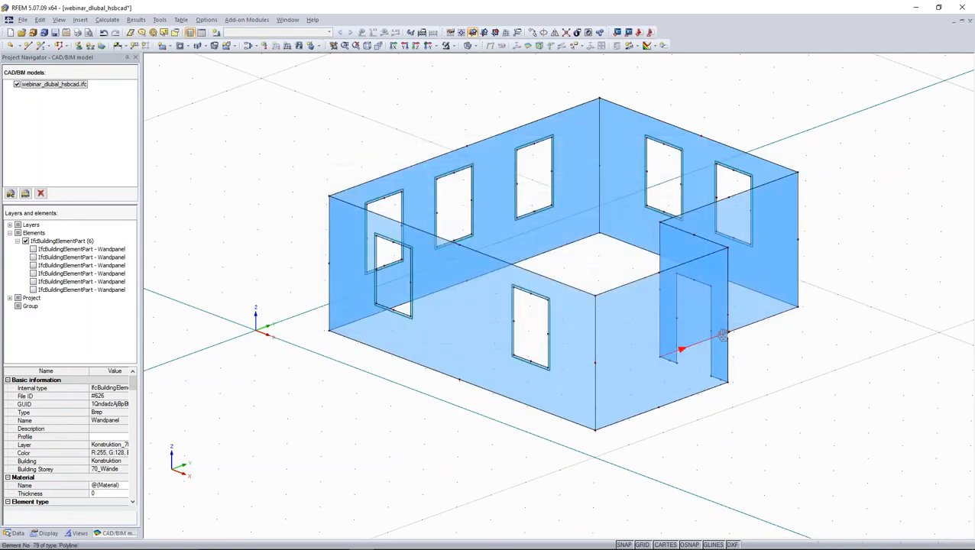
# Step: Assign global hinged line supports to all base lines of the walls
pyautogui.keyDown('ctrl'); pyautogui.moveTo(722, 335); pyautogui.dragTo(466, 309, button='middle'); pyautogui.keyUp('ctrl')
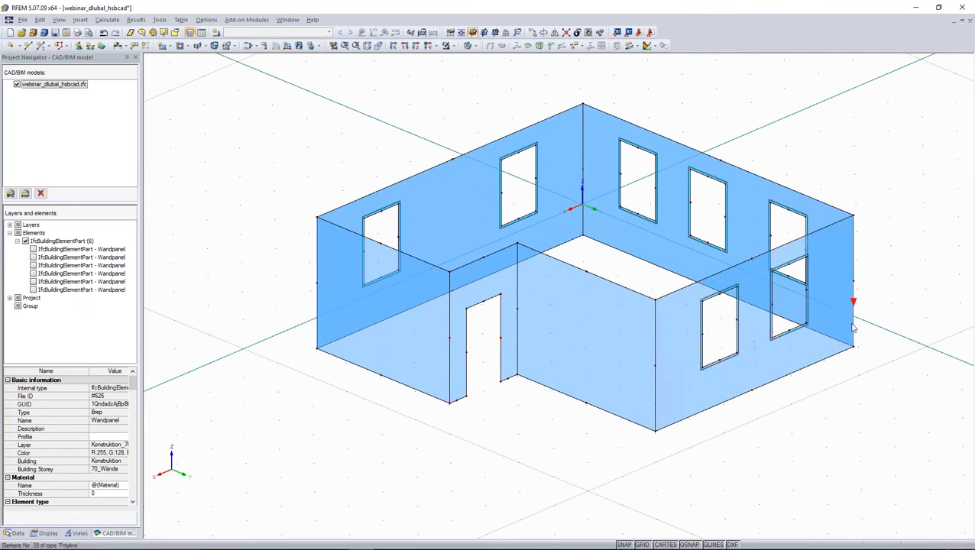
pyautogui.keyDown('ctrl'); pyautogui.moveTo(571, 426); pyautogui.dragTo(649, 347, button='middle'); pyautogui.keyUp('ctrl')
pyautogui.click(404, 46)
pyautogui.moveTo(424, 227); pyautogui.dragTo(441, 171, button='middle')
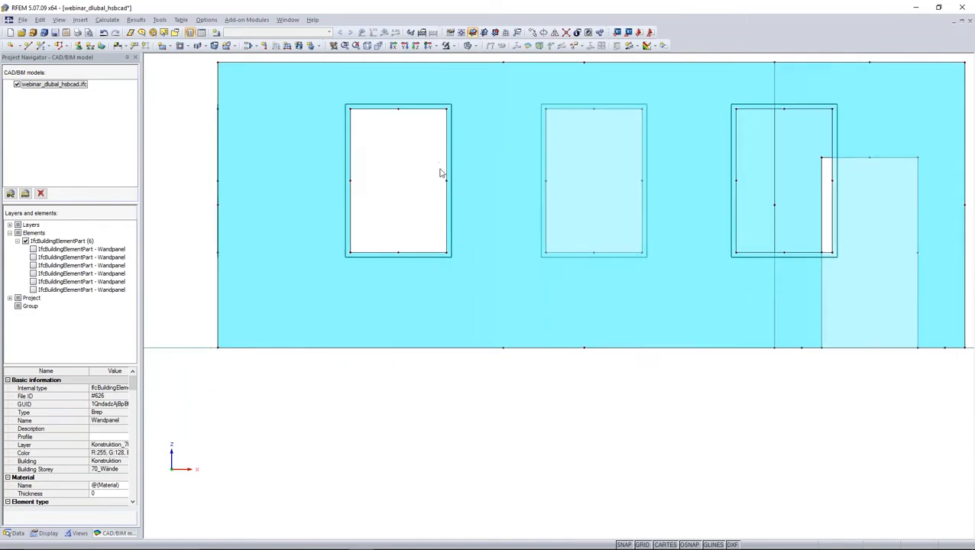
pyautogui.scroll(-1, 440, 173)
pyautogui.click(90, 46)
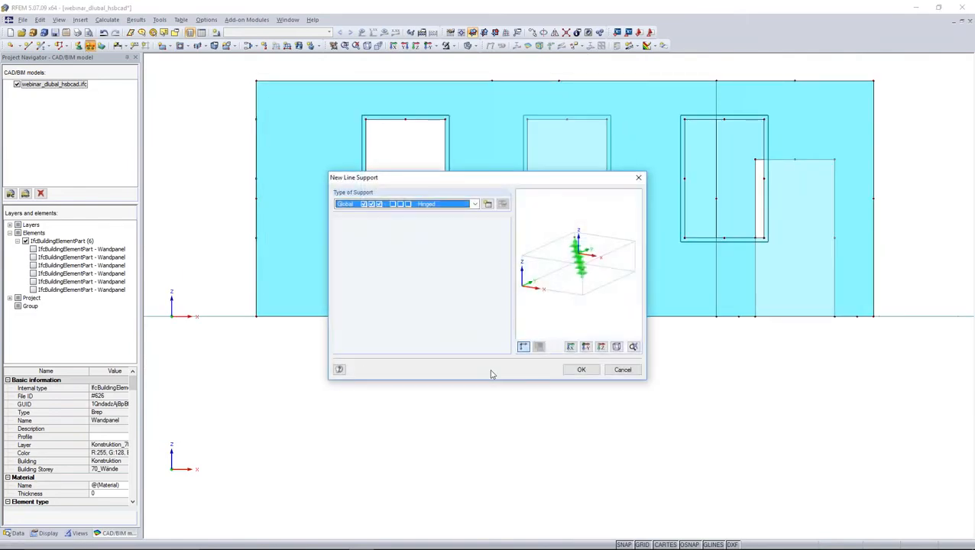
pyautogui.click(579, 370)
pyautogui.moveTo(812, 416); pyautogui.dragTo(915, 405)
pyautogui.press('Escape')
pyautogui.moveTo(875, 418)
pyautogui.mouseDown(button='middle')
pyautogui.moveTo(883, 402)
pyautogui.moveTo(883, 428)
pyautogui.mouseUp(button='middle')
pyautogui.keyDown('ctrl'); pyautogui.moveTo(734, 451); pyautogui.dragTo(433, 443, button='middle'); pyautogui.keyUp('ctrl')
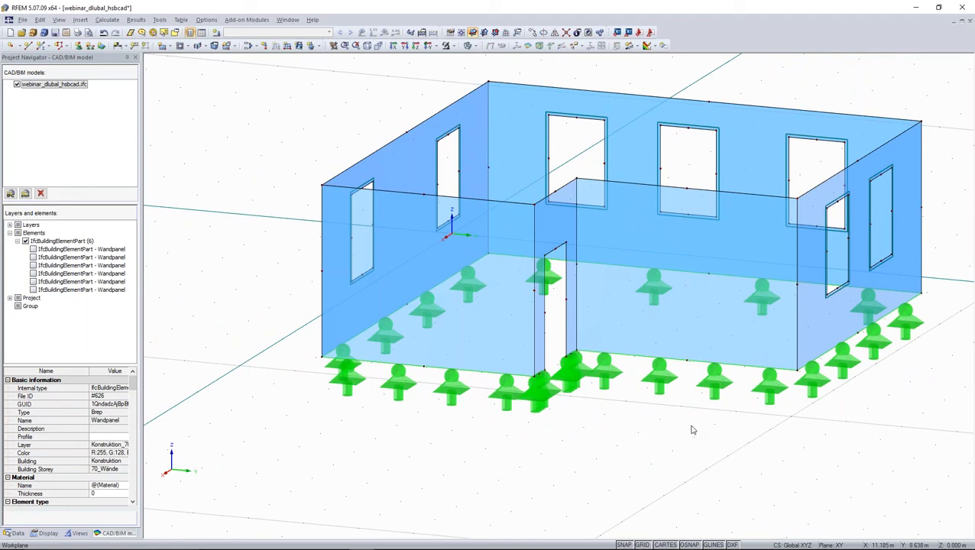
pyautogui.moveTo(703, 428); pyautogui.dragTo(516, 440, button='middle')
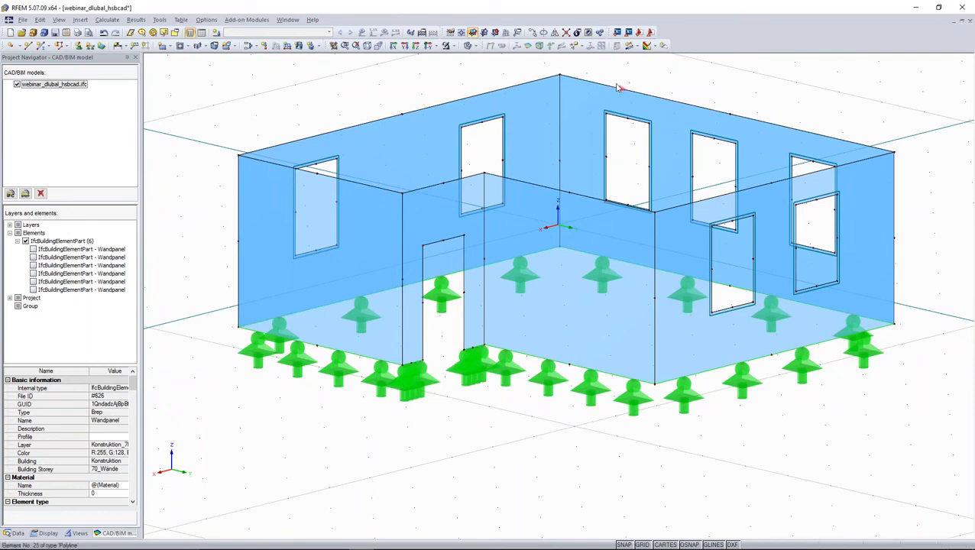
# Step: Define a line hinge with the φx rotation released and a spring constant of 0.000 kNm/rad/m
pyautogui.click(664, 46)
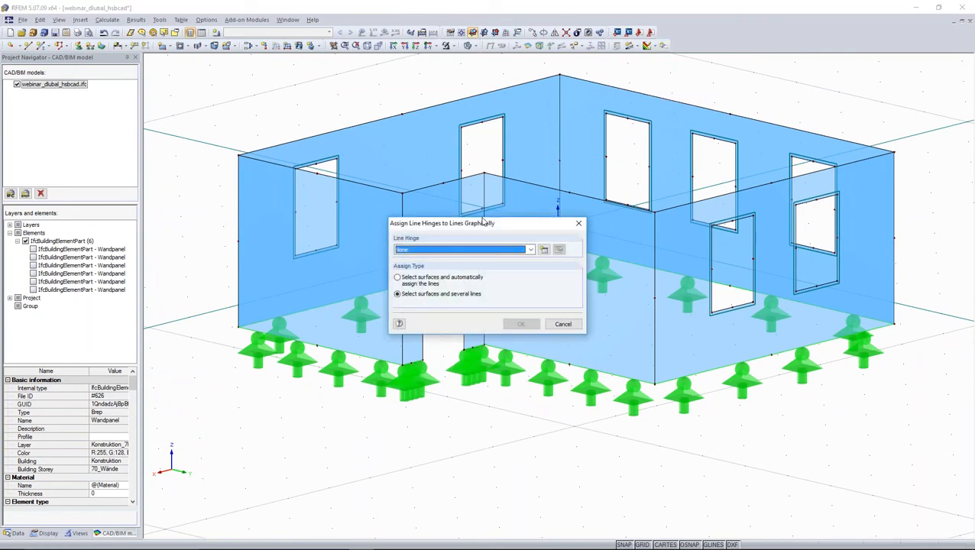
pyautogui.moveTo(483, 222); pyautogui.dragTo(496, 192)
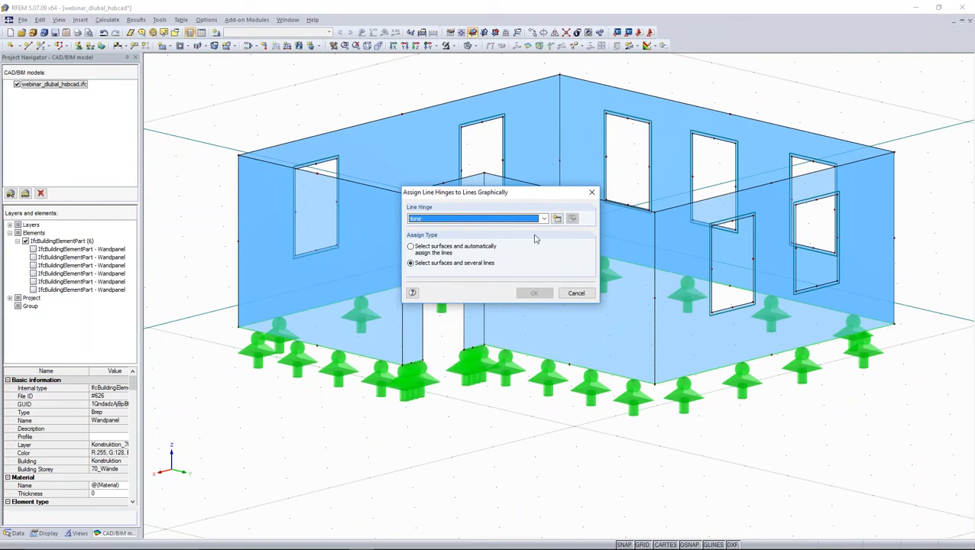
pyautogui.click(557, 219)
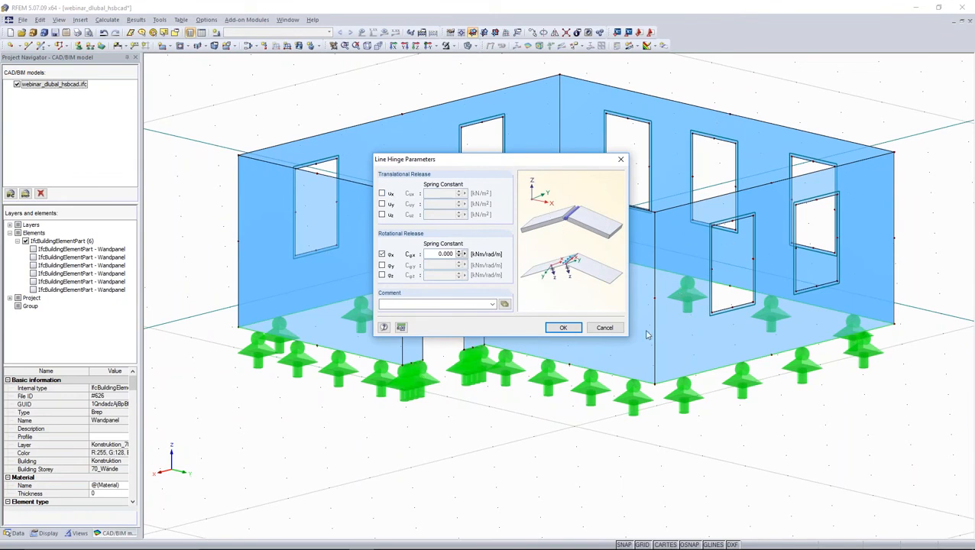
pyautogui.click(563, 327)
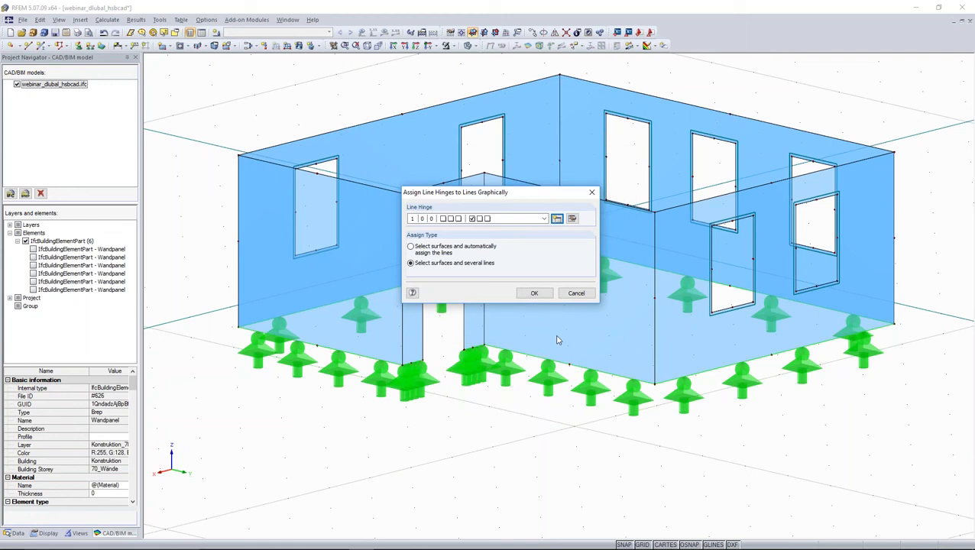
# Step: Assign the φx line hinge to both vertical edges of the long rear wall with two windows
pyautogui.click(536, 295)
pyautogui.click(558, 103)
pyautogui.click(559, 174)
pyautogui.click(238, 225)
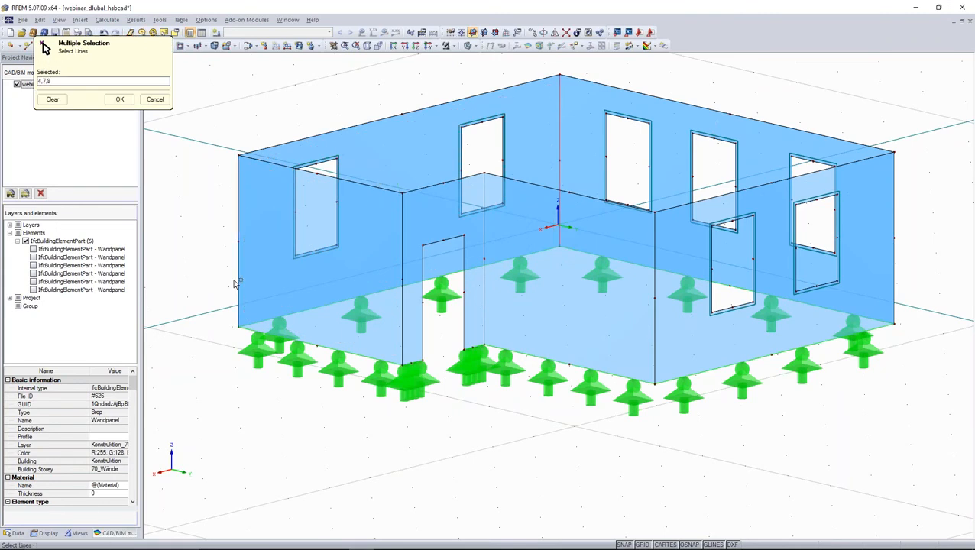
pyautogui.click(120, 100)
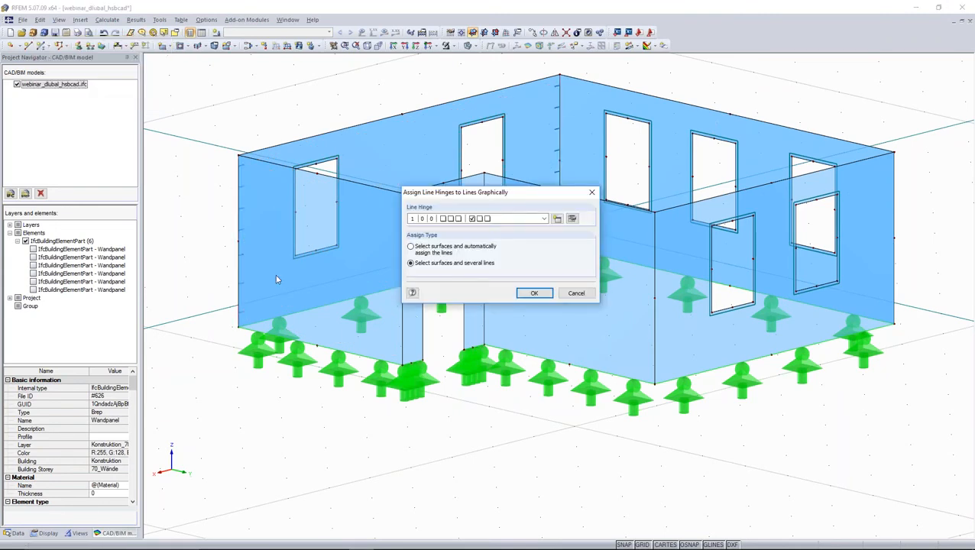
# Step: Assign the φx line hinge to both vertical edges of the opposite wall that has two windows
pyautogui.click(539, 293)
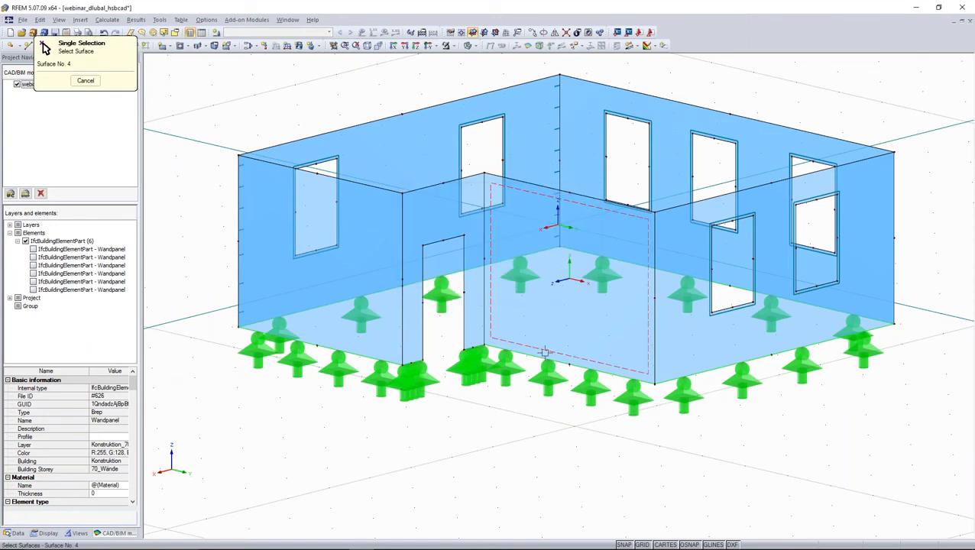
pyautogui.click(654, 273)
pyautogui.click(654, 314)
pyautogui.click(895, 203)
pyautogui.click(894, 281)
pyautogui.click(119, 100)
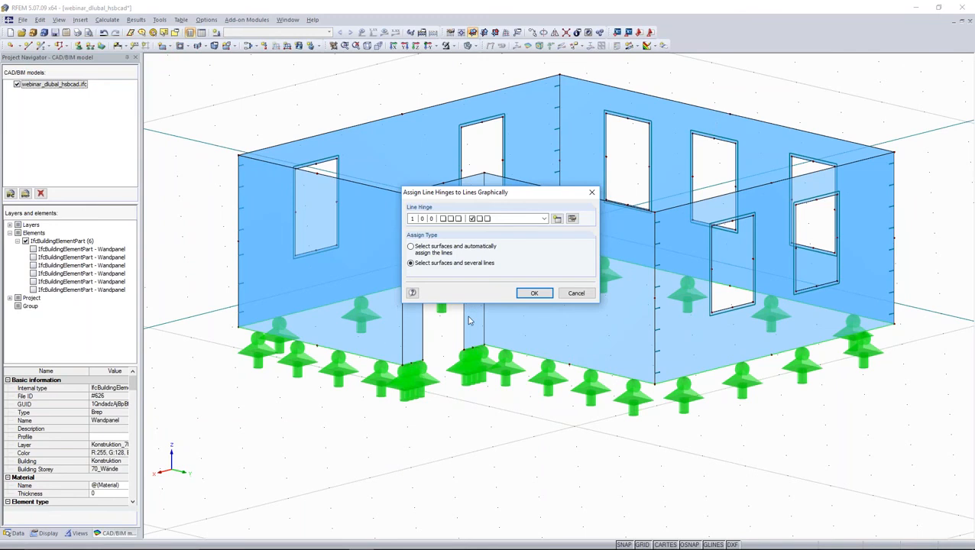
# Step: Assign the φx line hinge to both vertical edges of the short wall with the door opening, then end the hinge assignment
pyautogui.click(528, 293)
pyautogui.moveTo(495, 360); pyautogui.dragTo(544, 380, button='middle')
pyautogui.click(420, 187)
pyautogui.click(402, 192)
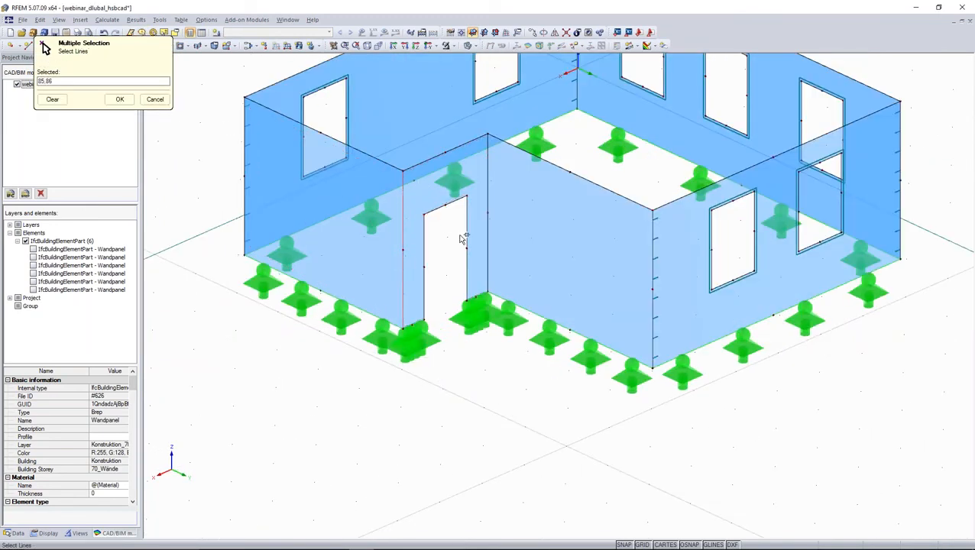
pyautogui.click(487, 194)
pyautogui.click(488, 239)
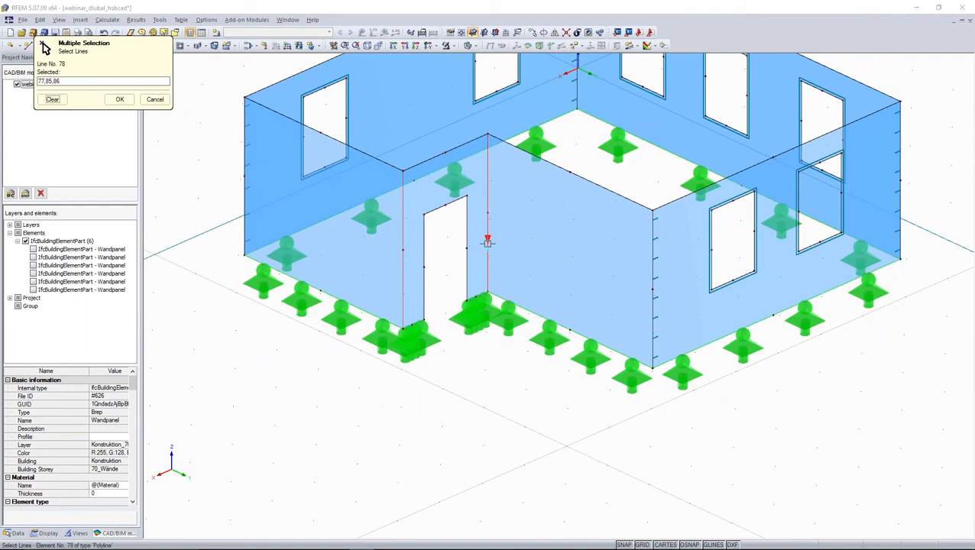
pyautogui.click(120, 99)
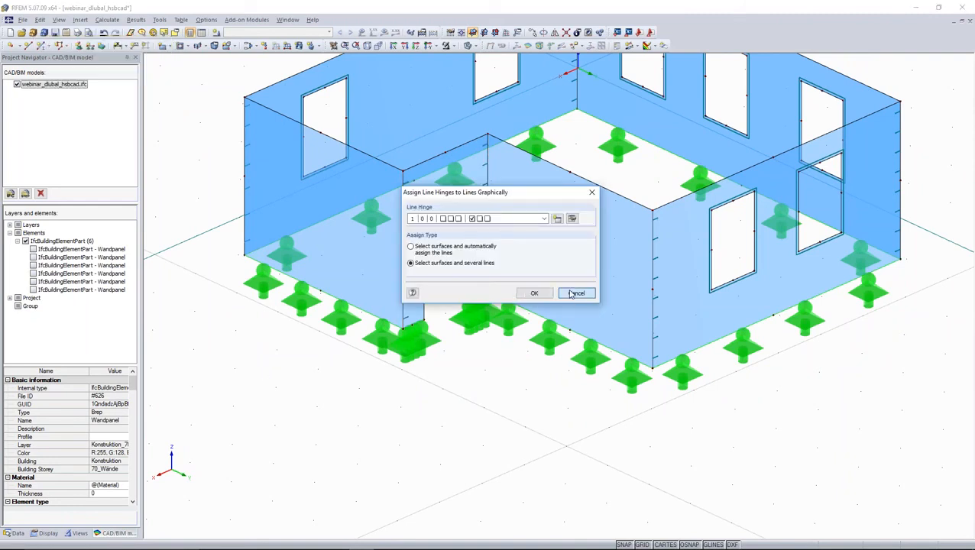
pyautogui.click(533, 292)
# Step: Set the target length of finite elements to 0.3 m and regenerate the FE mesh on the walls
pyautogui.keyDown('ctrl'); pyautogui.moveTo(428, 470); pyautogui.dragTo(698, 496, button='middle'); pyautogui.keyUp('ctrl')
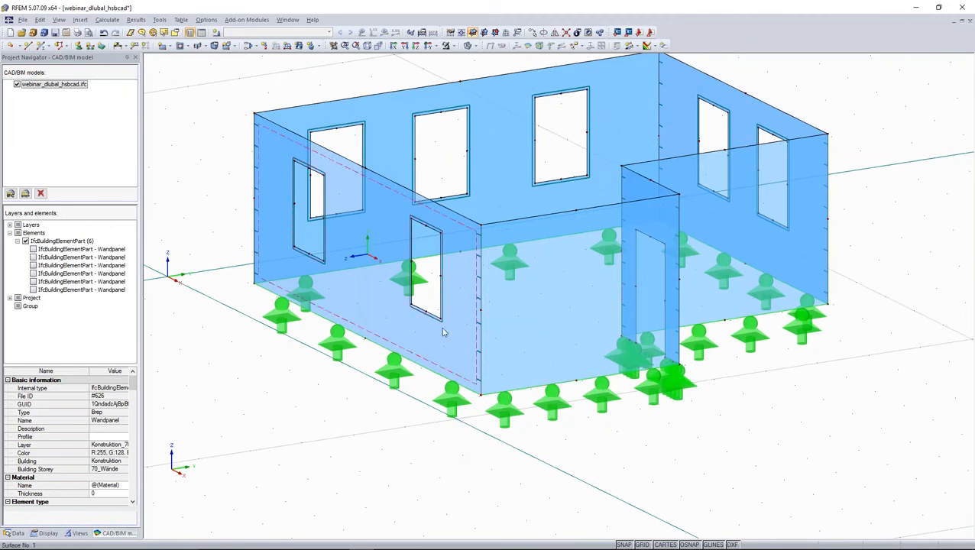
pyautogui.click(108, 20)
pyautogui.click(132, 135)
pyautogui.moveTo(414, 163); pyautogui.dragTo(459, 173)
pyautogui.write('0')
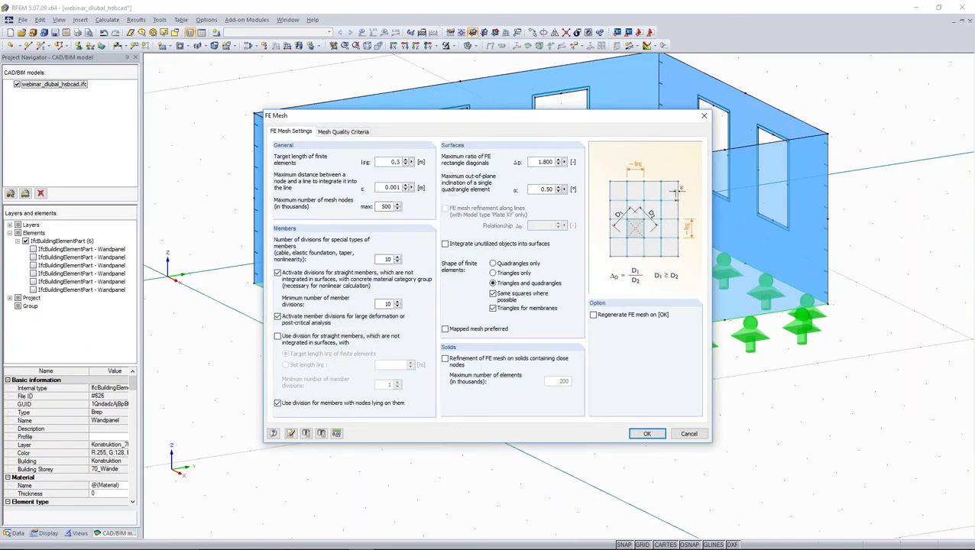
pyautogui.write('.3')
pyautogui.click(593, 314)
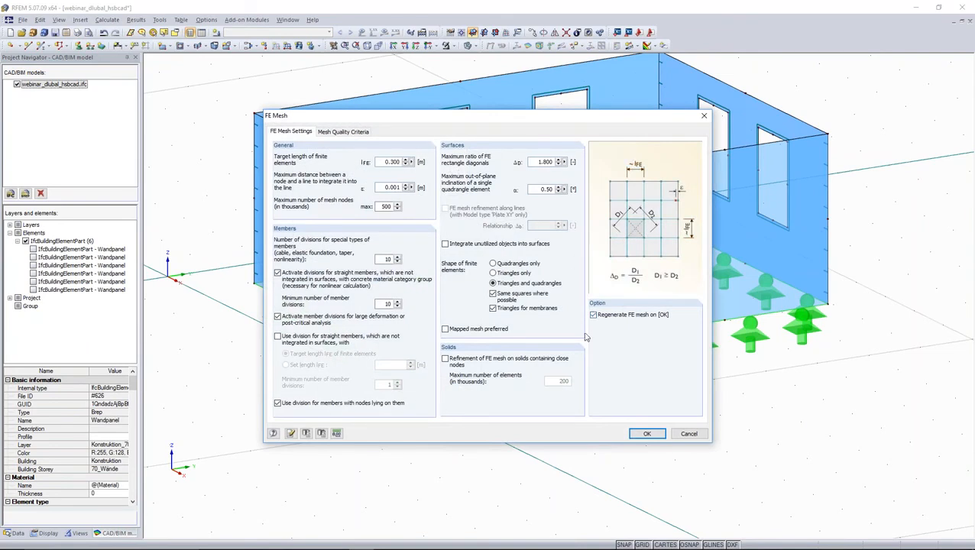
pyautogui.click(646, 433)
pyautogui.moveTo(766, 418); pyautogui.dragTo(382, 440, button='middle')
pyautogui.scroll(-1, 568, 148)
pyautogui.scroll(-2, 537, 189)
pyautogui.keyDown('ctrl'); pyautogui.moveTo(525, 231); pyautogui.dragTo(501, 256, button='middle'); pyautogui.keyUp('ctrl')
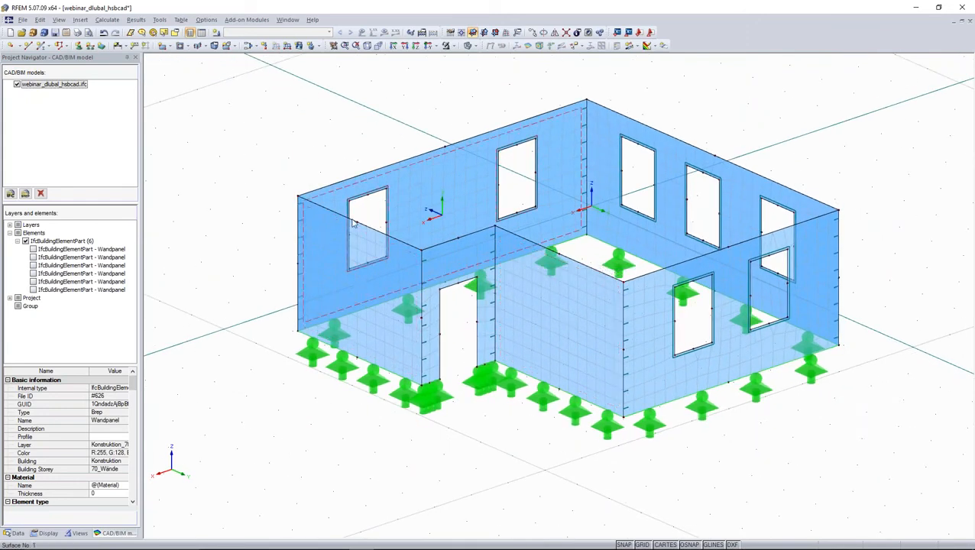
# Step: Open the import settings and review the DSTV interface options and the detail settings for conversion files
pyautogui.click(25, 20)
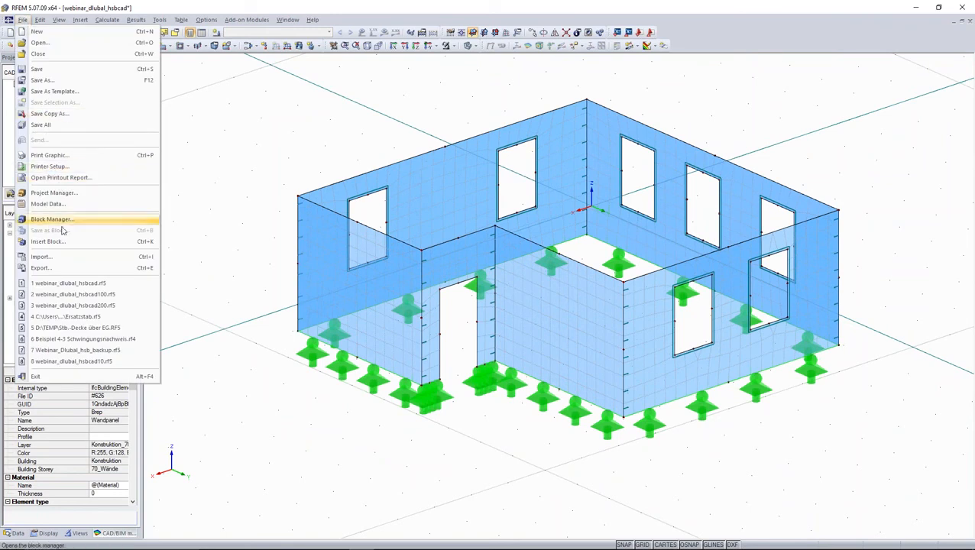
pyautogui.click(61, 258)
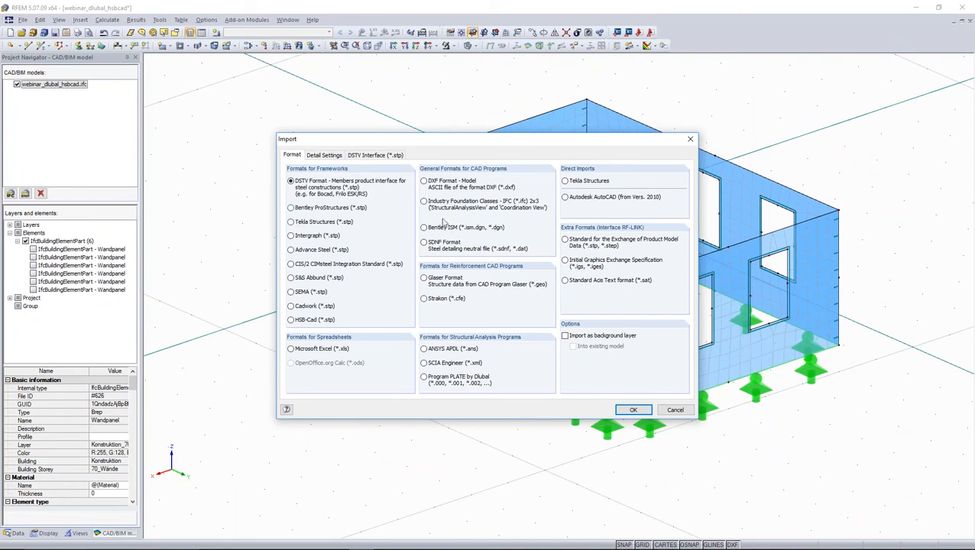
pyautogui.click(364, 157)
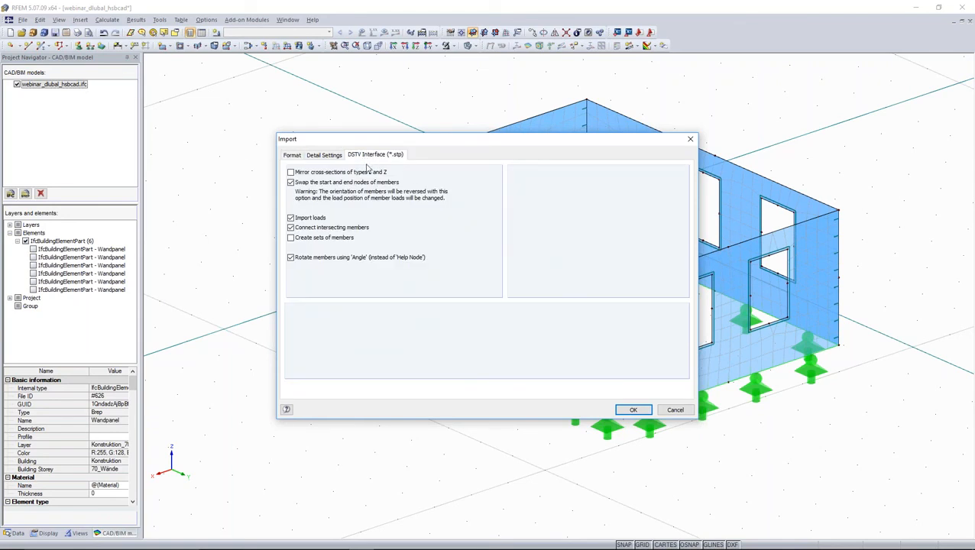
pyautogui.click(327, 157)
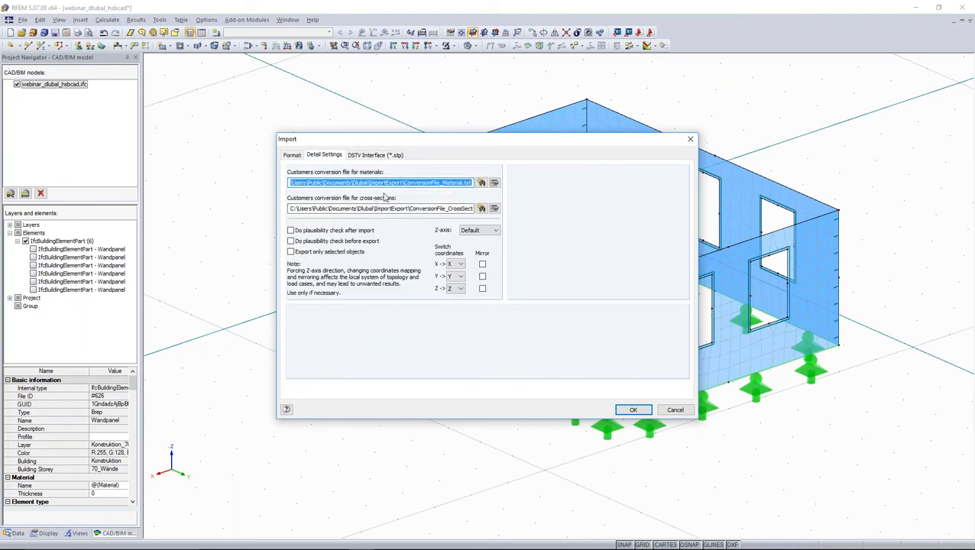
# Step: Examine the material and cross-section names in webinar_dlubal_hsbcad.stp beside the import detail settings
pyautogui.moveTo(482, 149); pyautogui.dragTo(242, 88)
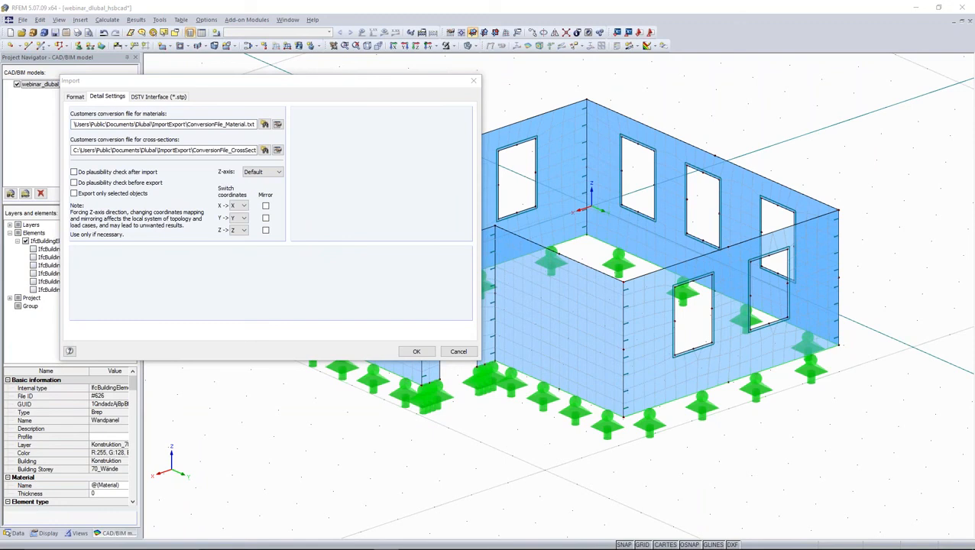
pyautogui.moveTo(974, 183); pyautogui.dragTo(825, 139)
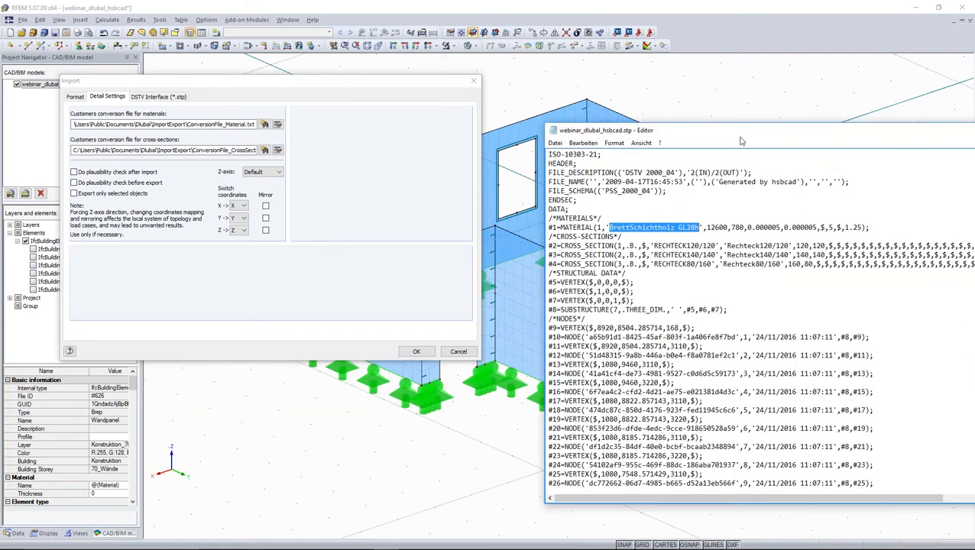
pyautogui.moveTo(740, 137); pyautogui.dragTo(974, 141)
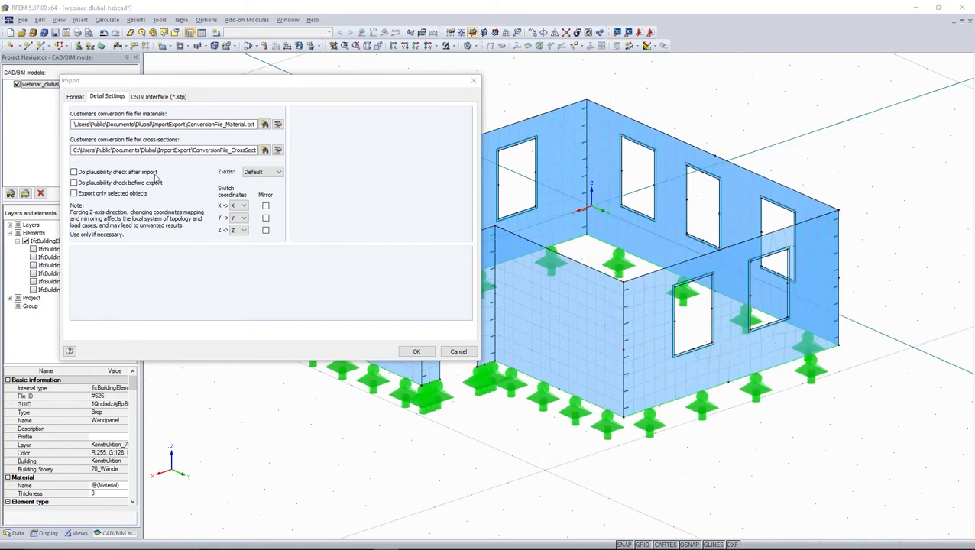
# Step: Open the cross-section library for the C5x9 entry of the cross-section conversion table and select the U 65 channel
pyautogui.click(279, 150)
pyautogui.moveTo(343, 140); pyautogui.dragTo(570, 160)
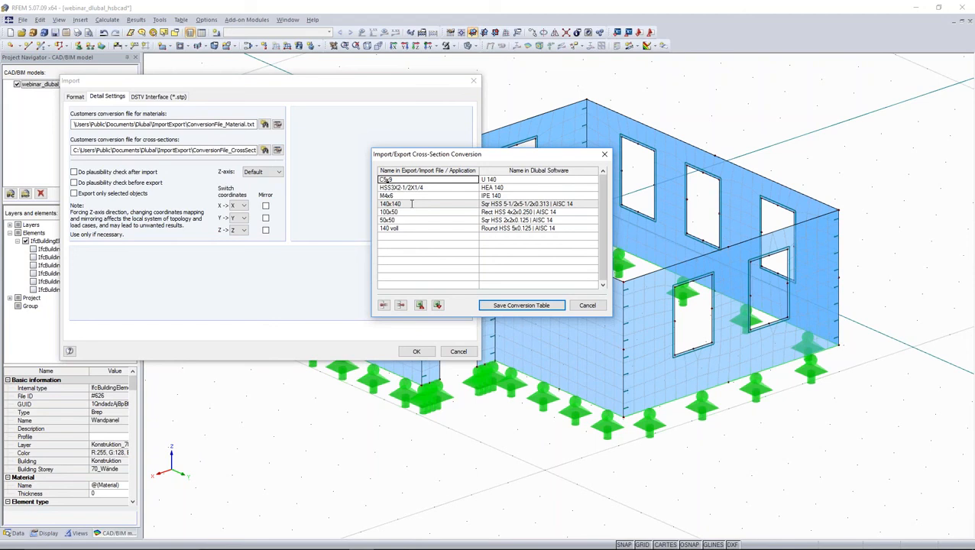
pyautogui.click(586, 179)
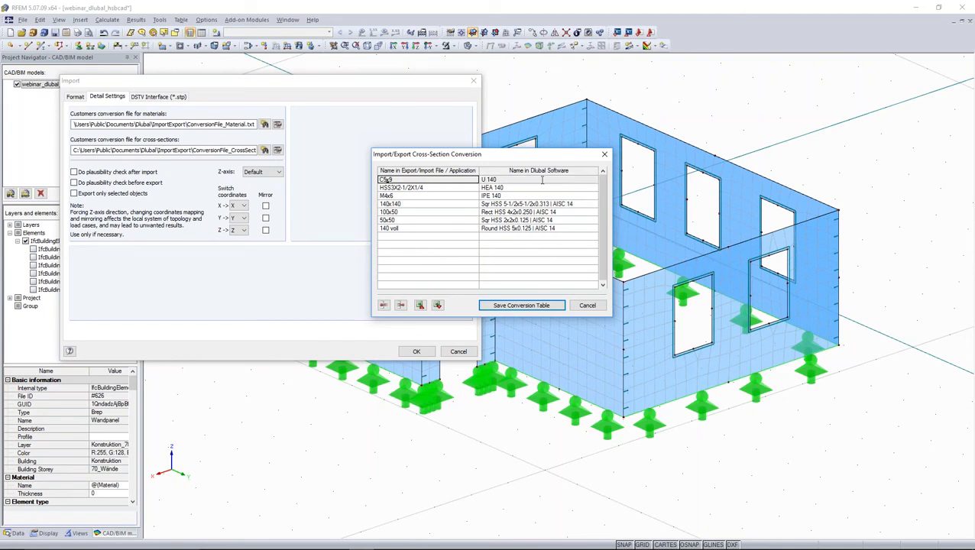
pyautogui.click(594, 179)
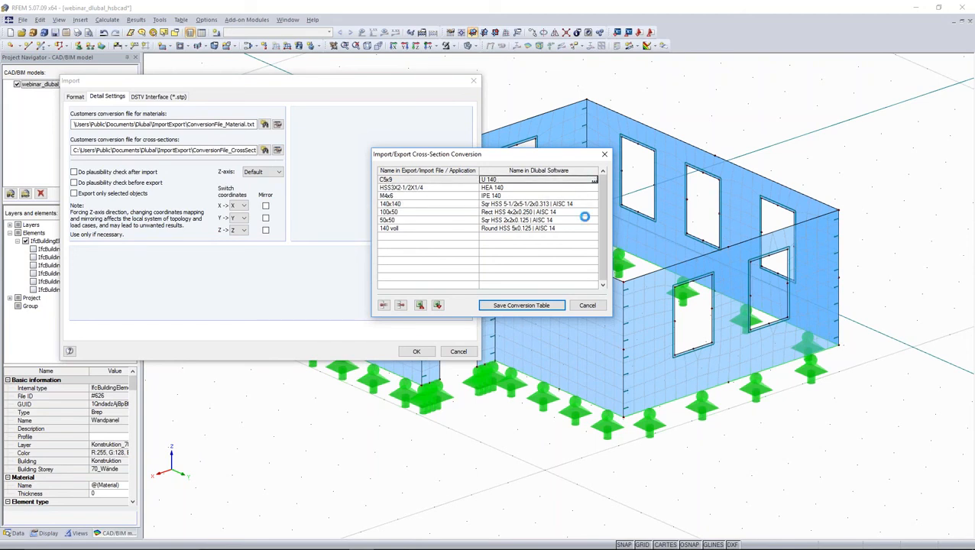
pyautogui.click(504, 171)
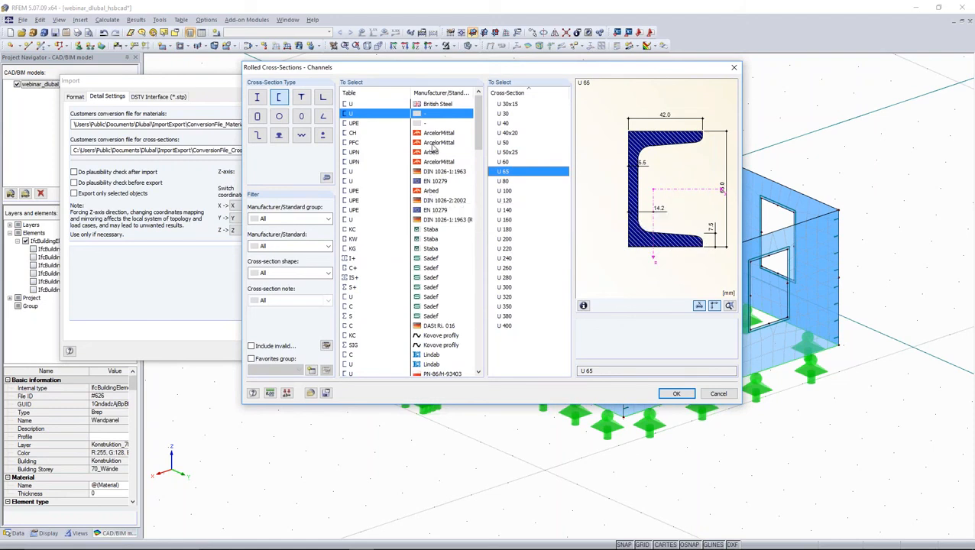
# Step: View the British Steel U channel sections, and leave the section library and the cross-section conversion table without saving
pyautogui.click(436, 104)
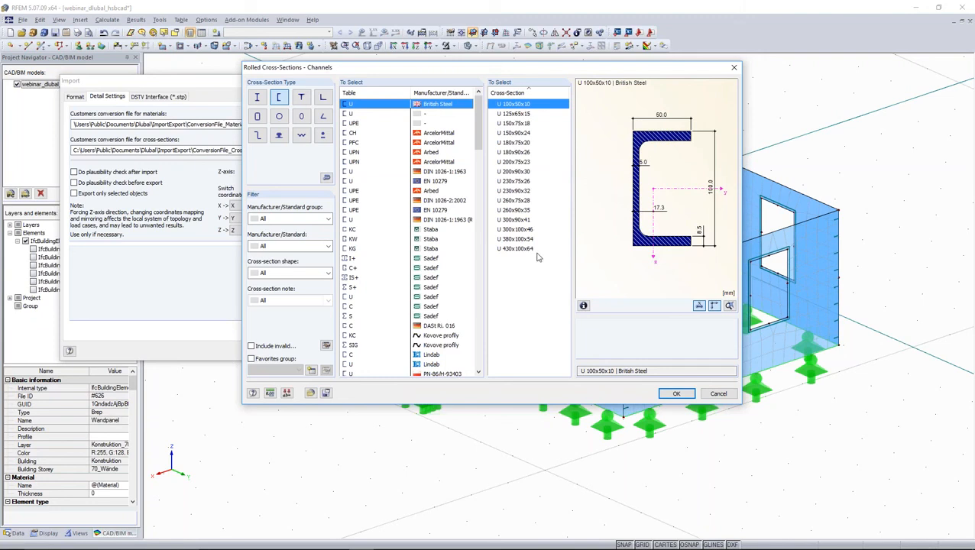
pyautogui.click(718, 395)
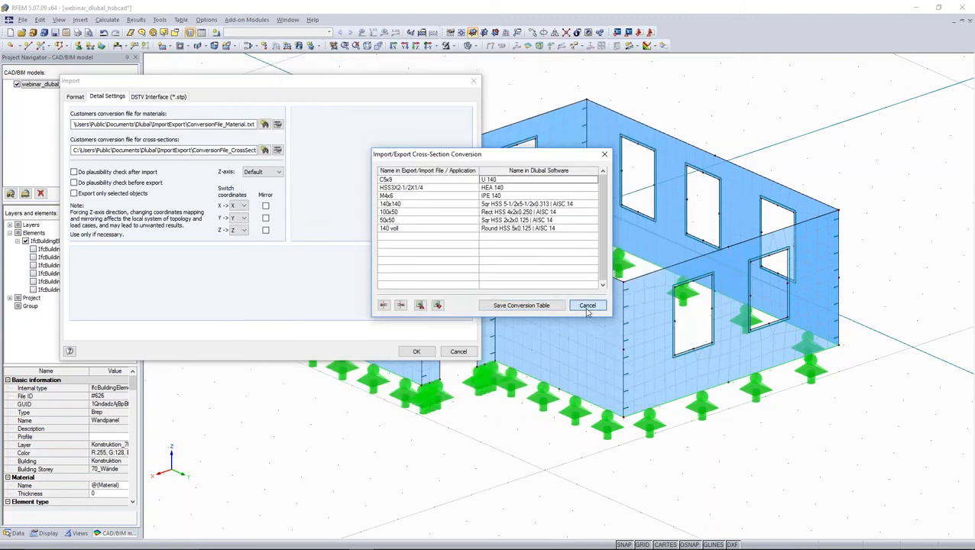
pyautogui.click(587, 305)
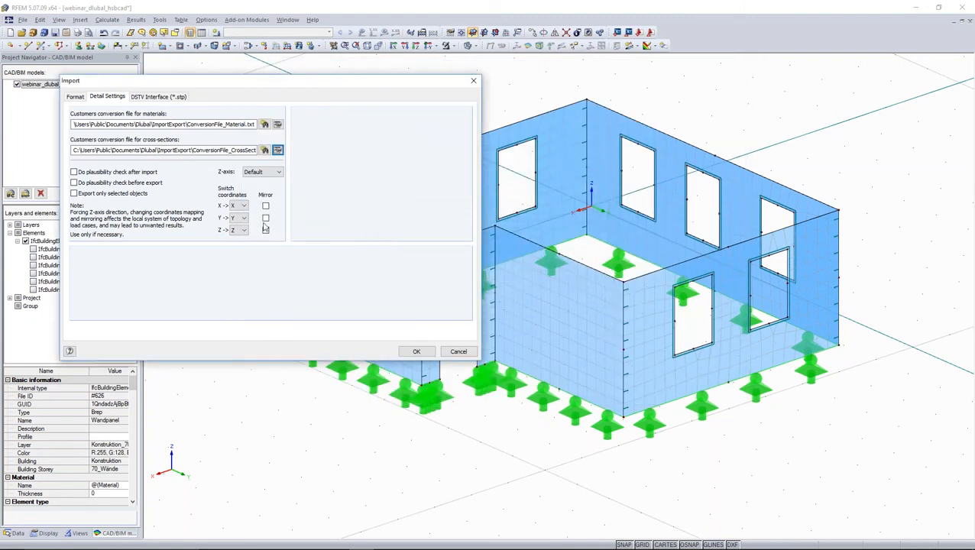
# Step: Accept the import settings and import the DSTV file webinar_dlubal_hsbcad.stp
pyautogui.click(417, 352)
pyautogui.click(551, 121)
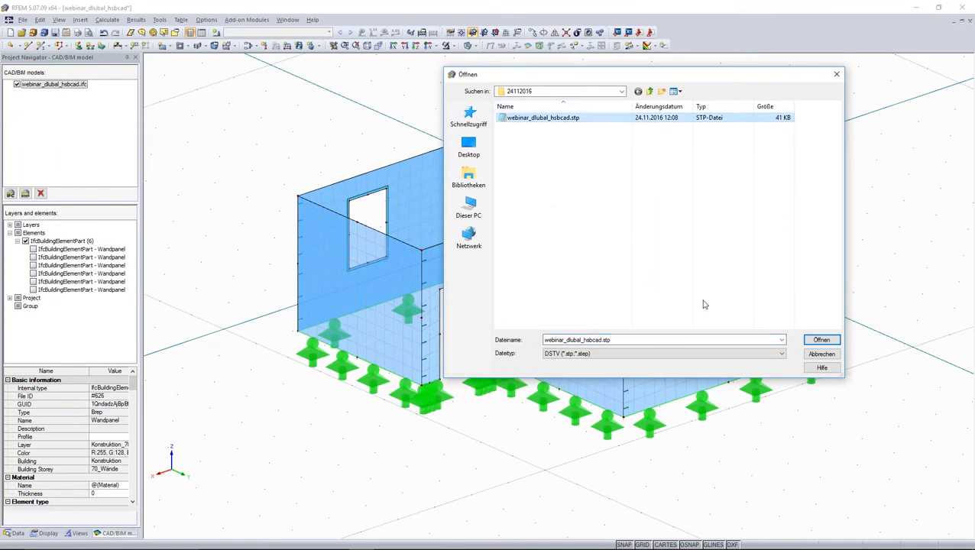
pyautogui.click(815, 341)
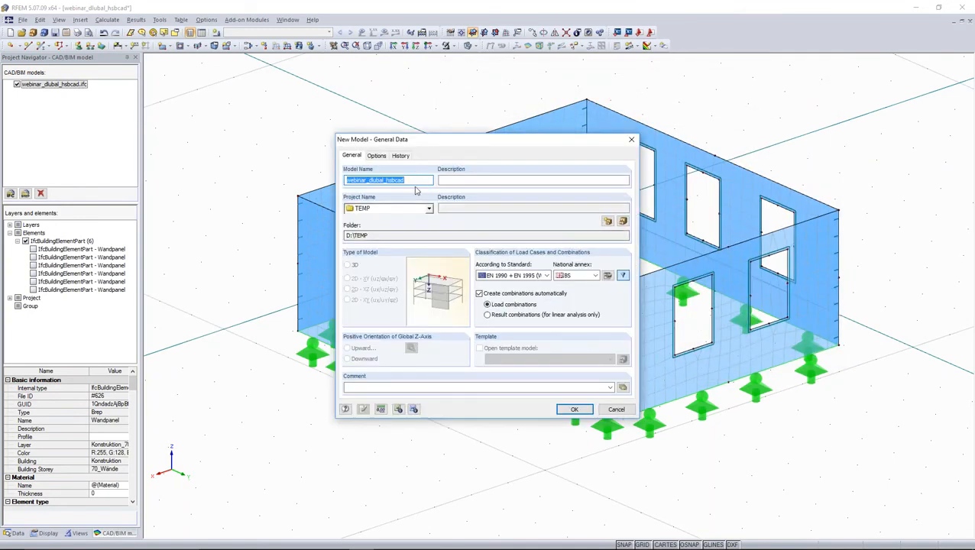
# Step: Name the new model webinar_dlubal_hsbcad150, disable automatic creation of combinations and create the model
pyautogui.click(413, 181)
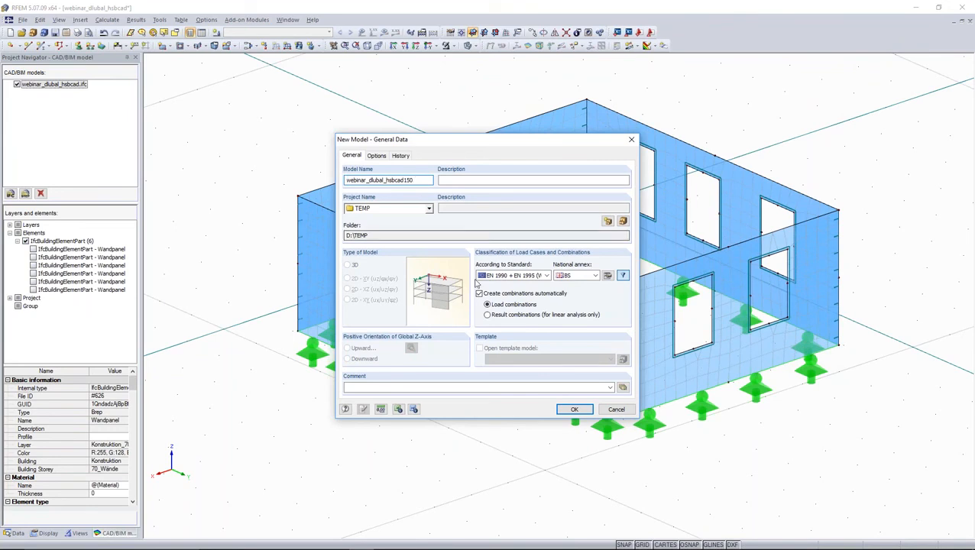
pyautogui.click(479, 294)
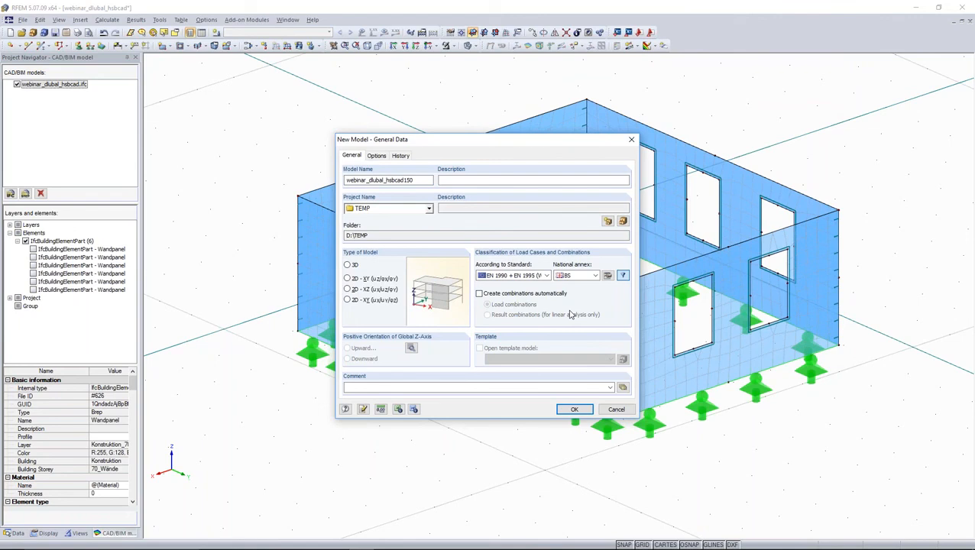
pyautogui.click(571, 409)
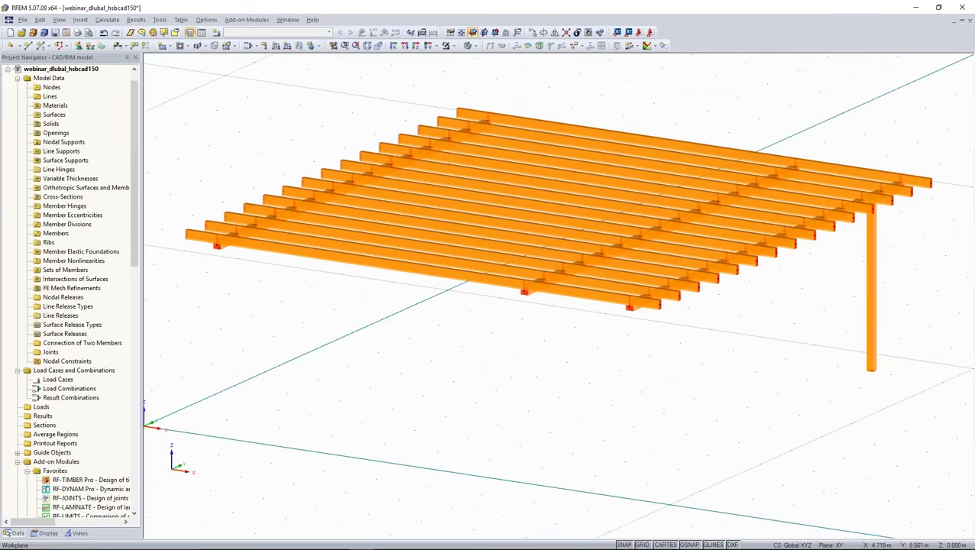
# Step: Show the imported timber roof as a wireframe and inspect how the rafters connect to the supporting beams
pyautogui.moveTo(642, 388); pyautogui.dragTo(493, 420, button='middle')
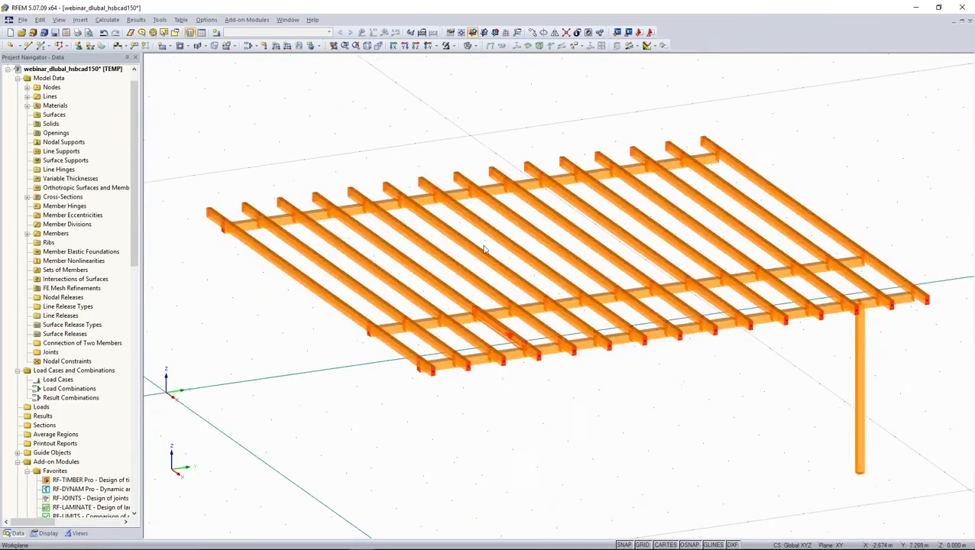
pyautogui.click(469, 47)
pyautogui.keyDown('ctrl'); pyautogui.moveTo(500, 178); pyautogui.dragTo(611, 122, button='middle'); pyautogui.keyUp('ctrl')
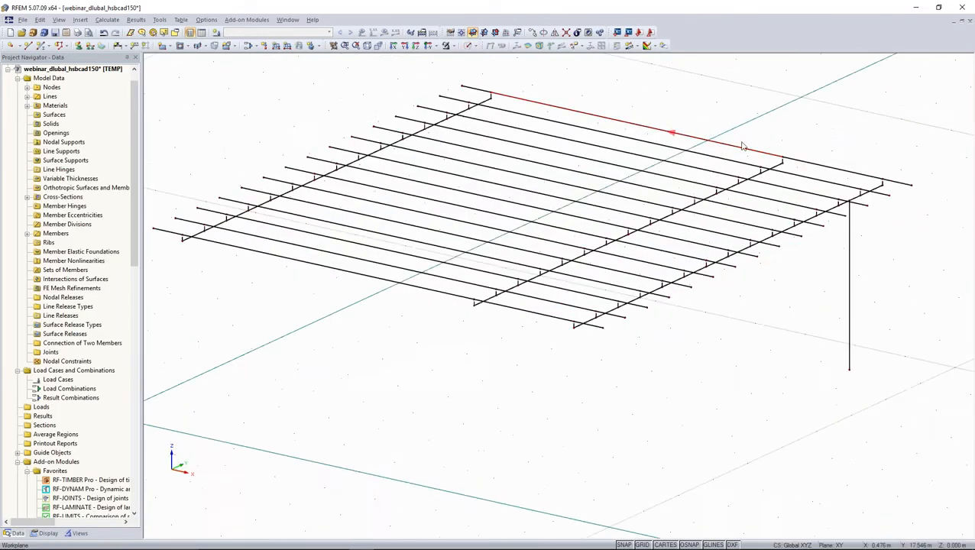
pyautogui.scroll(4, 783, 160)
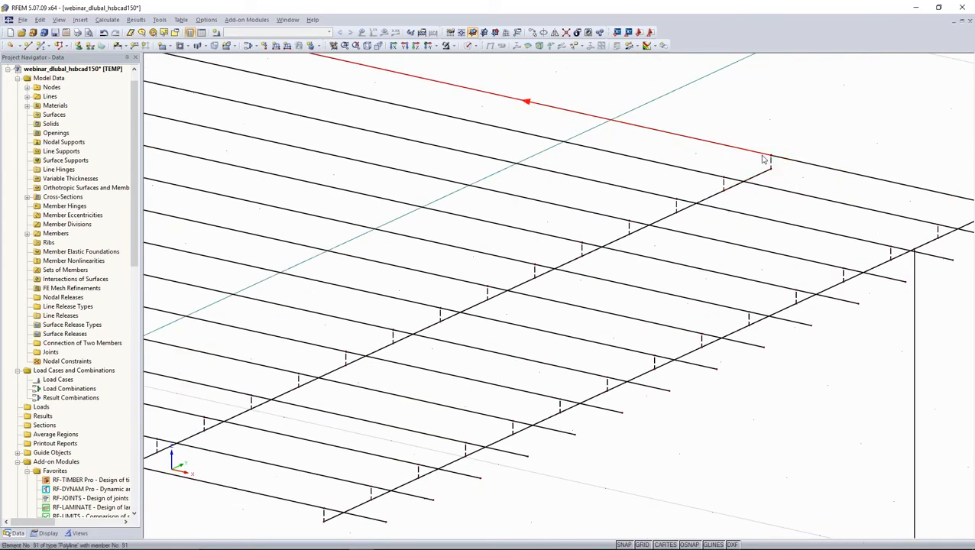
pyautogui.scroll(2, 763, 169)
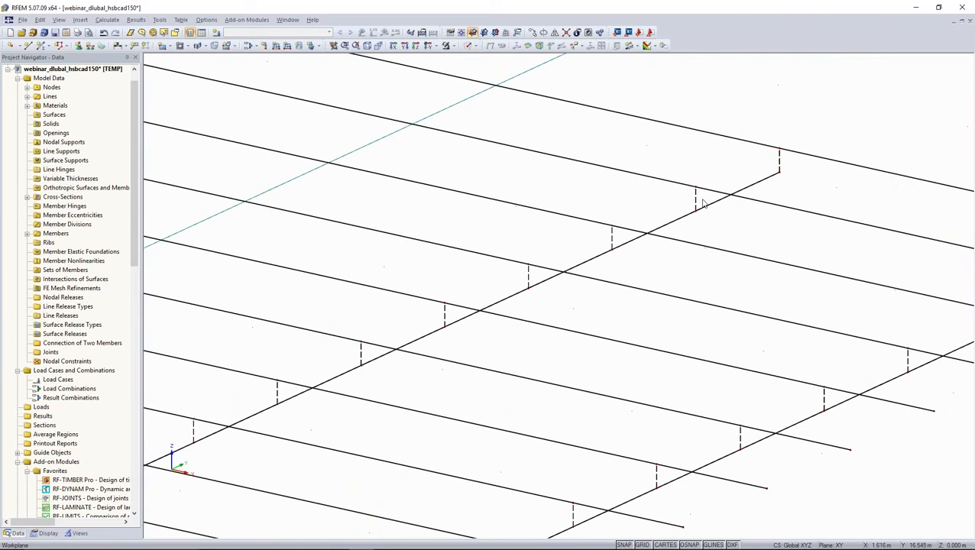
pyautogui.scroll(-2, 772, 164)
pyautogui.scroll(-3, 772, 165)
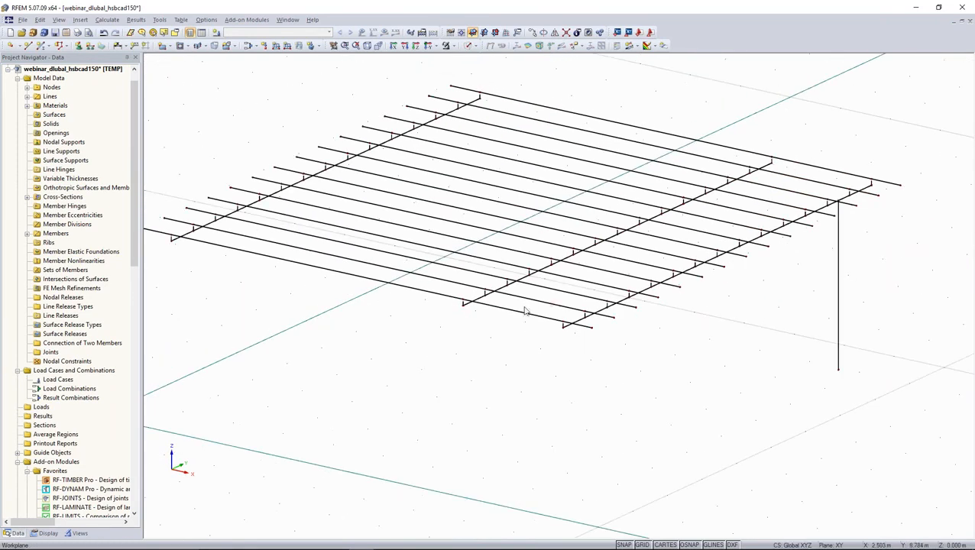
# Step: Review the member properties of the far edge rafter and inspect a short coupling member between a near rafter and its supporting beam
pyautogui.doubleClick(512, 100)
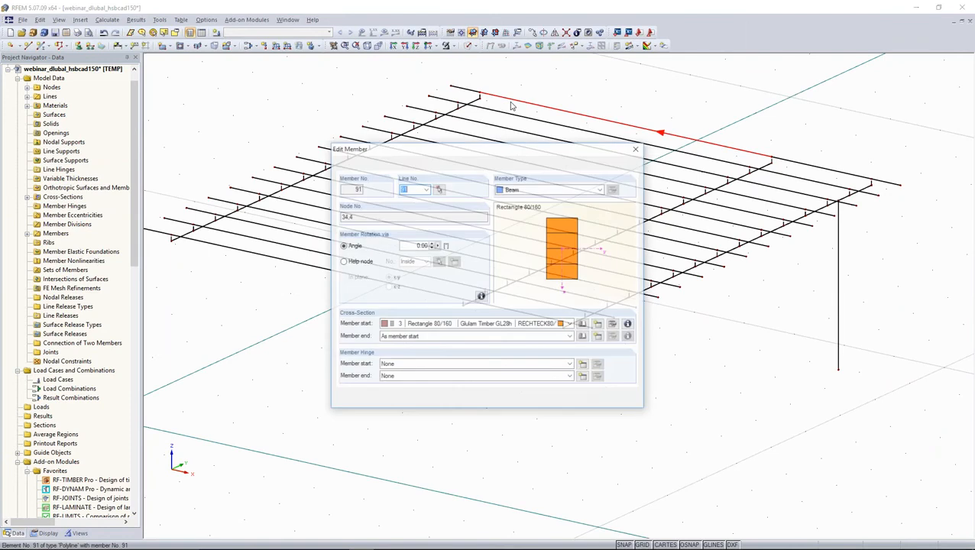
pyautogui.click(621, 401)
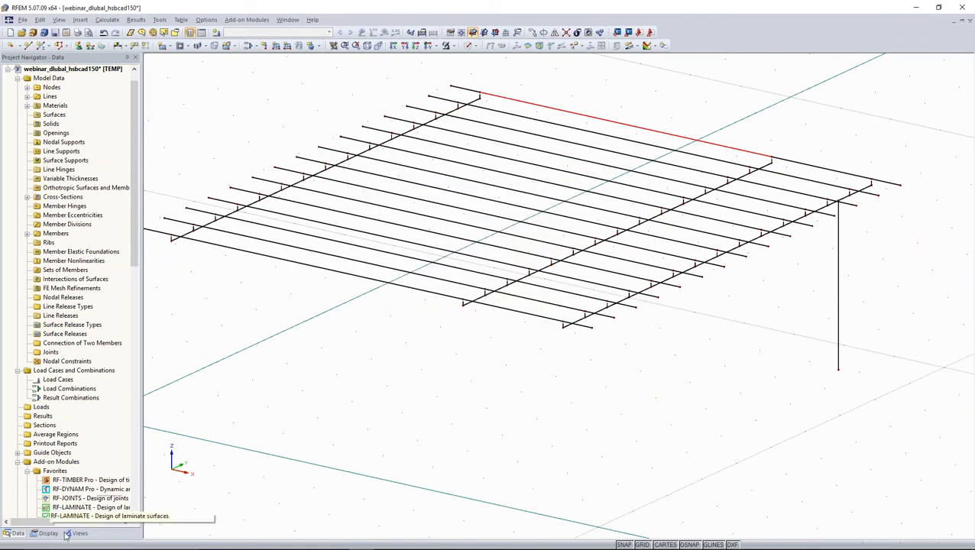
pyautogui.moveTo(416, 377); pyautogui.dragTo(450, 397, button='middle')
pyautogui.scroll(1, 531, 431)
pyautogui.click(528, 427)
pyautogui.scroll(5, 532, 325)
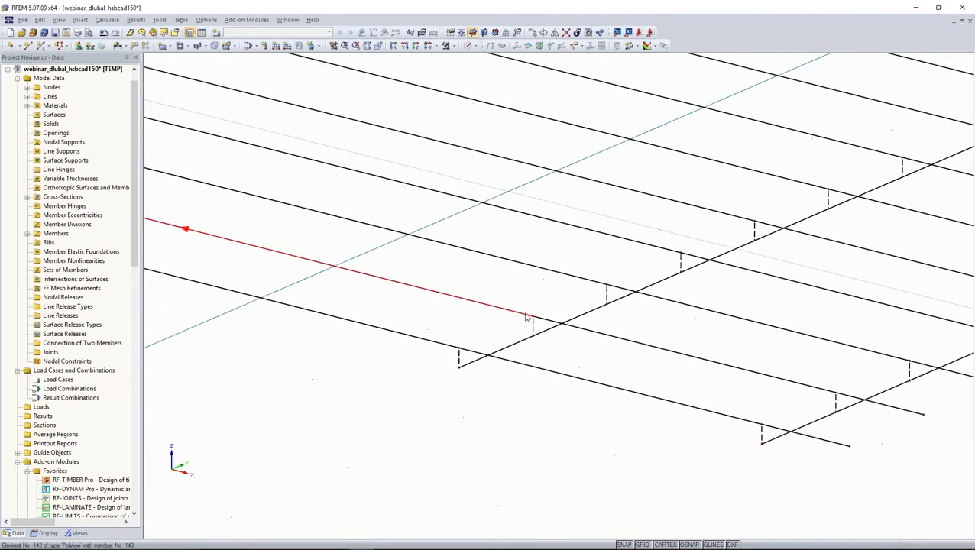
pyautogui.scroll(1, 533, 329)
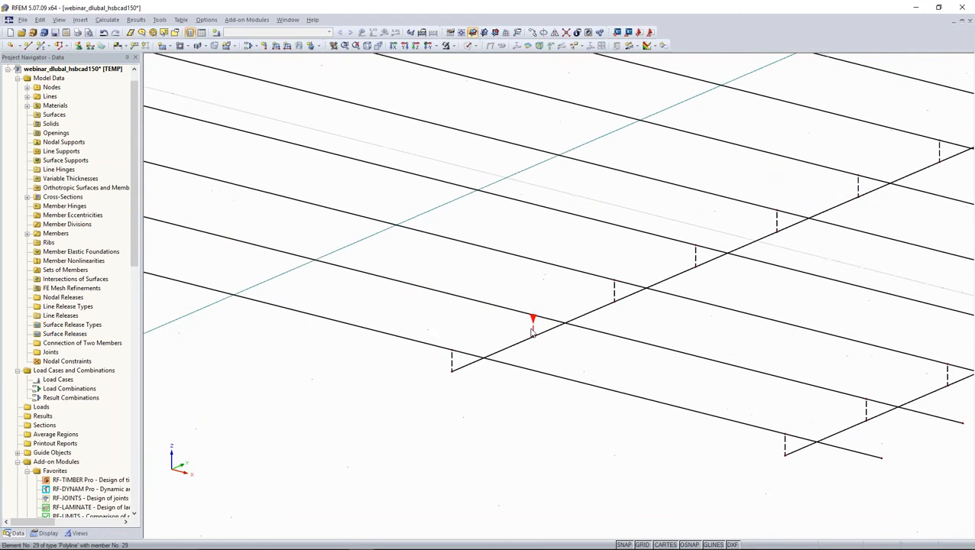
pyautogui.scroll(1, 532, 328)
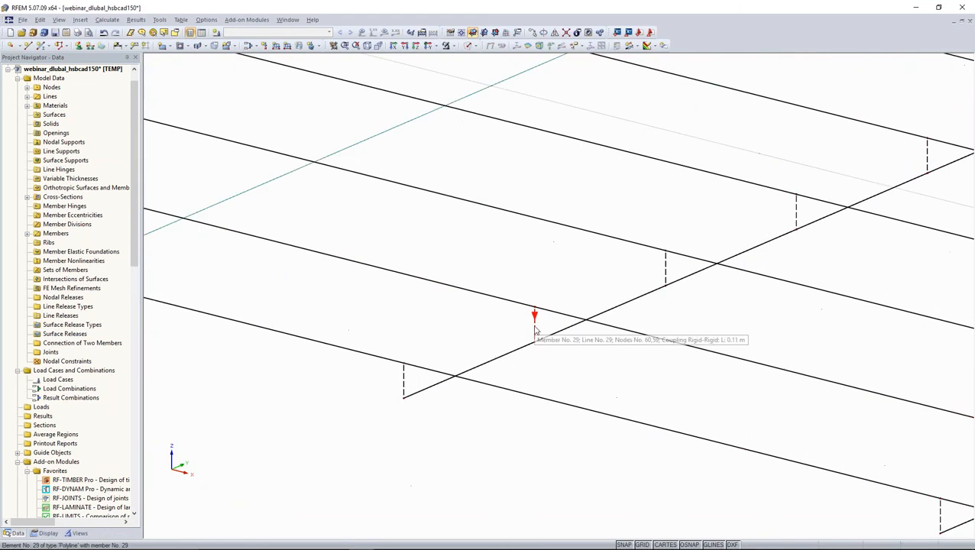
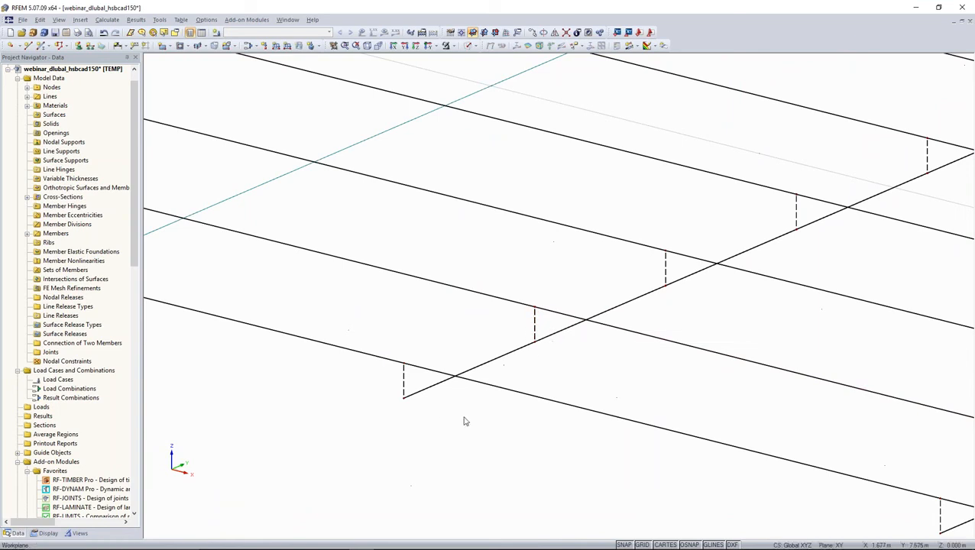
pyautogui.moveTo(537, 327)
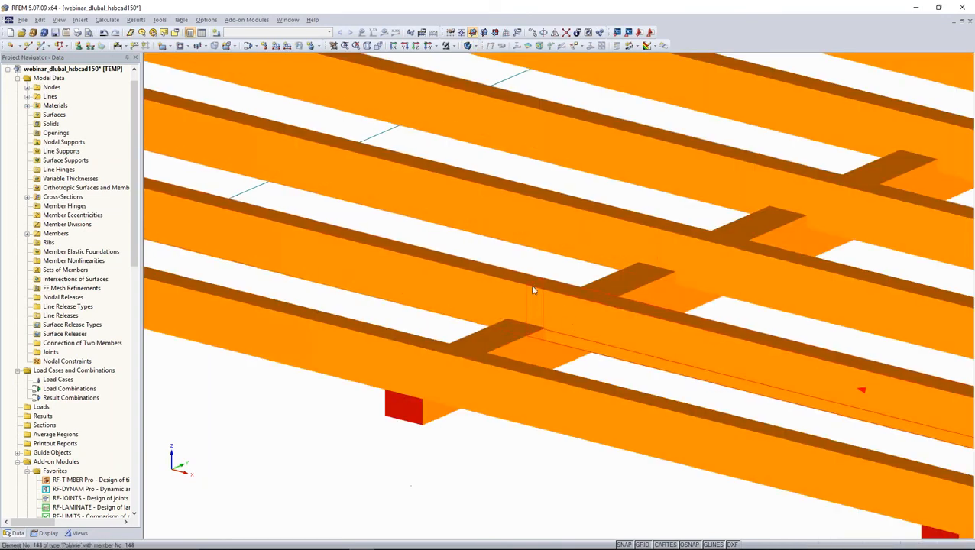
# Step: Display the member axis systems x,y,z to examine the local axes of rafters, beams and couplings, and hide them again
pyautogui.click(48, 533)
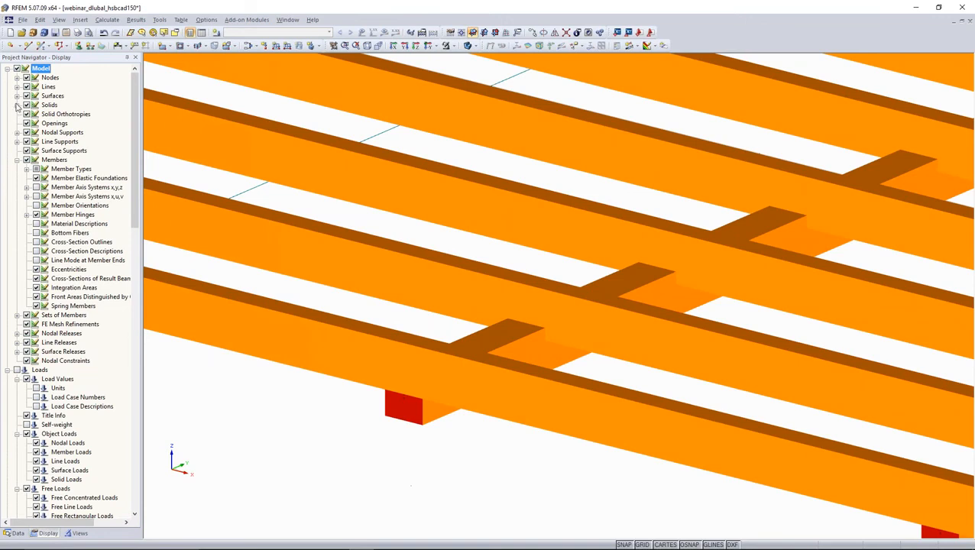
pyautogui.click(35, 187)
pyautogui.scroll(-2, 369, 280)
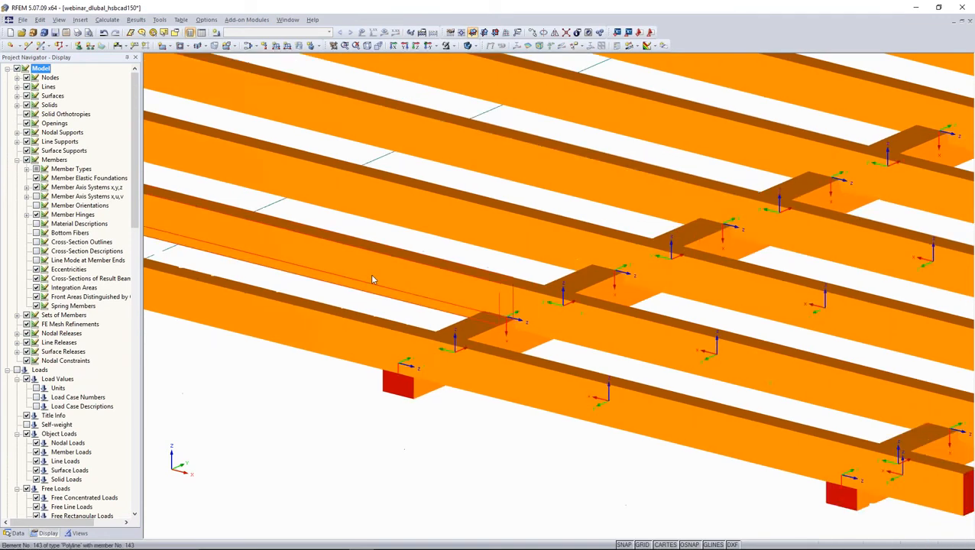
pyautogui.moveTo(393, 299); pyautogui.dragTo(457, 221, button='middle')
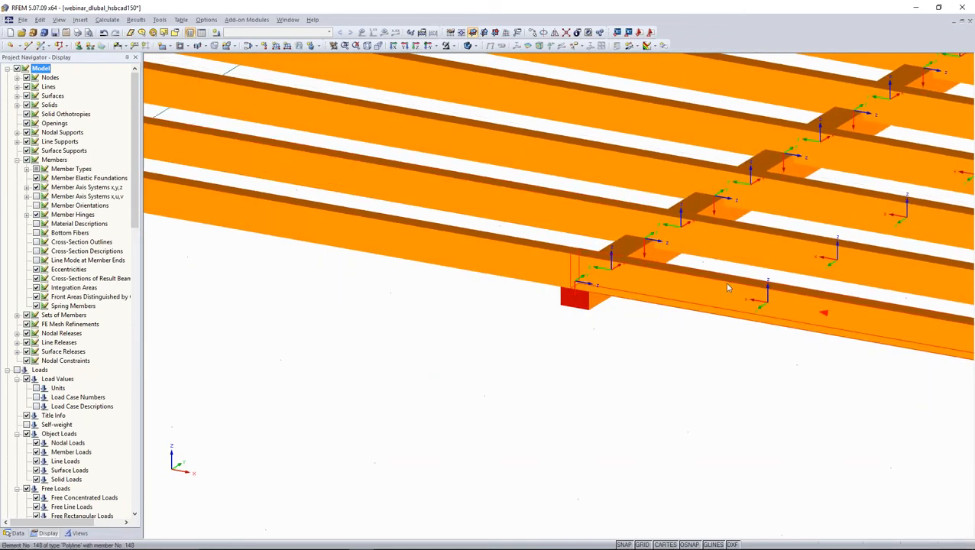
pyautogui.scroll(-2, 265, 353)
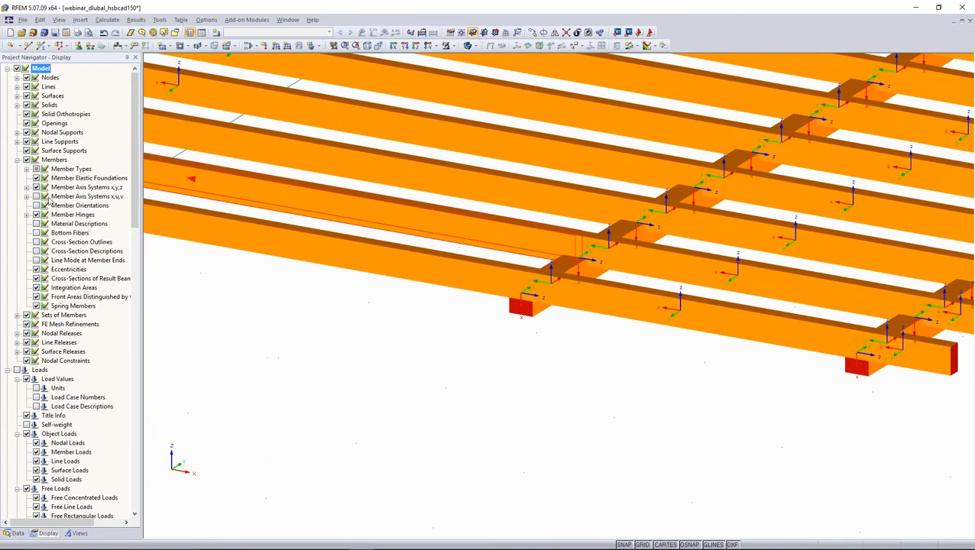
pyautogui.click(36, 188)
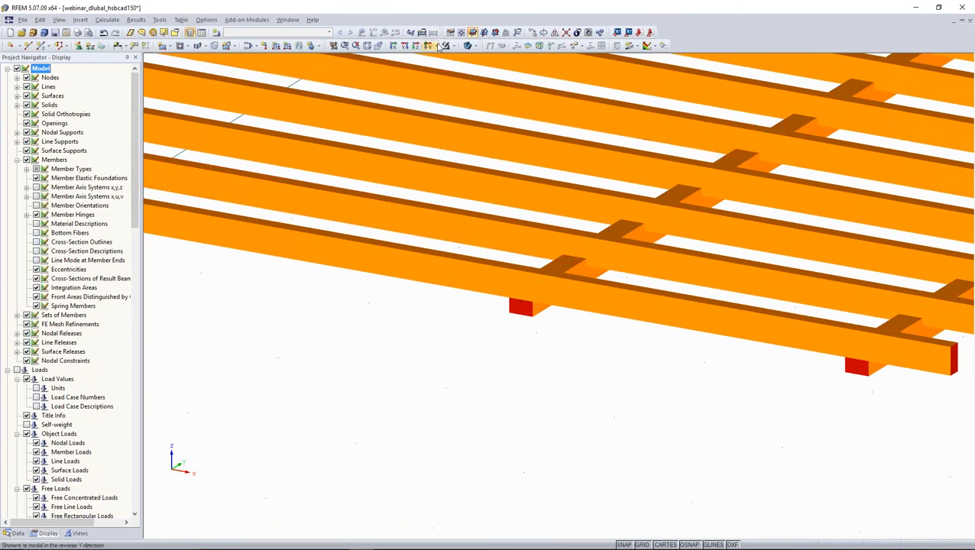
# Step: Return the model to wireframe display and limit the visibility to members of type Coupling Rigid-Rigid
pyautogui.click(463, 48)
pyautogui.click(465, 48)
pyautogui.click(79, 534)
pyautogui.click(20, 343)
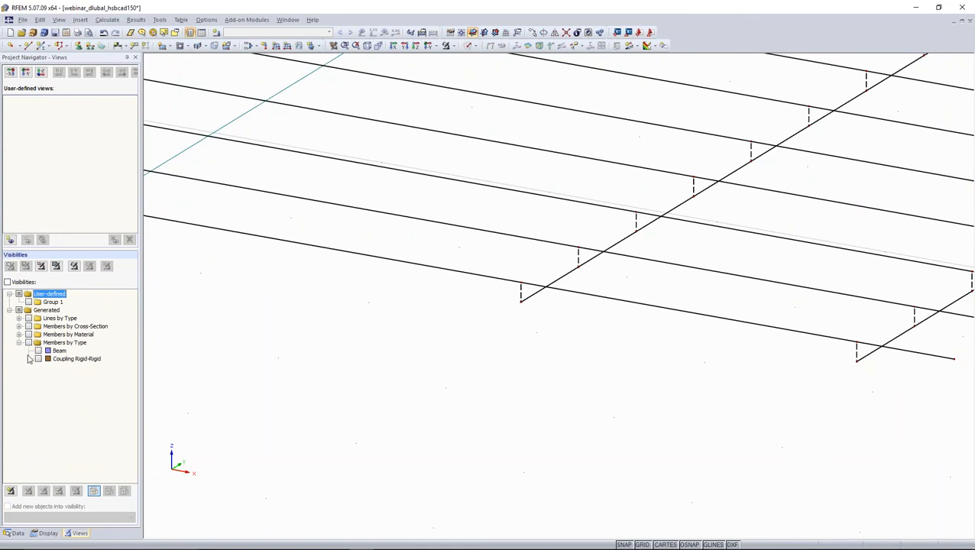
pyautogui.click(38, 359)
pyautogui.scroll(-4, 388, 359)
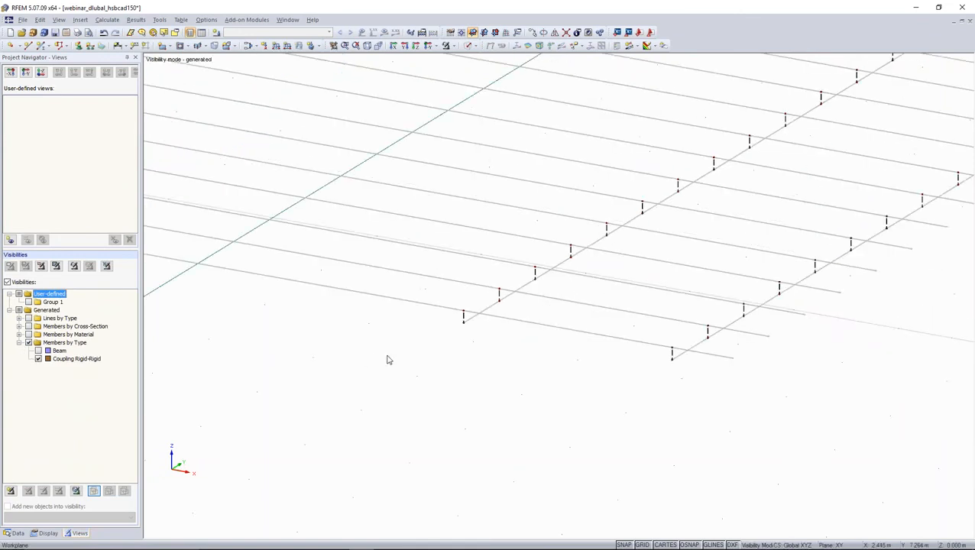
# Step: Select all visible coupling members, open them for joint editing and set their member type to Rigid
pyautogui.moveTo(387, 359); pyautogui.dragTo(480, 365, button='middle')
pyautogui.scroll(-4, 480, 365)
pyautogui.moveTo(235, 107); pyautogui.dragTo(899, 391)
pyautogui.scroll(5, 845, 229)
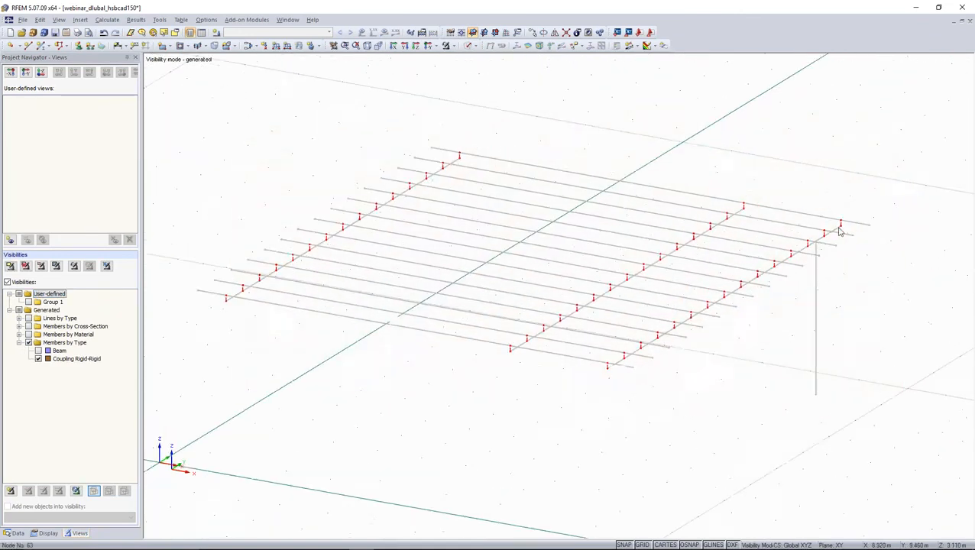
pyautogui.rightClick(845, 229)
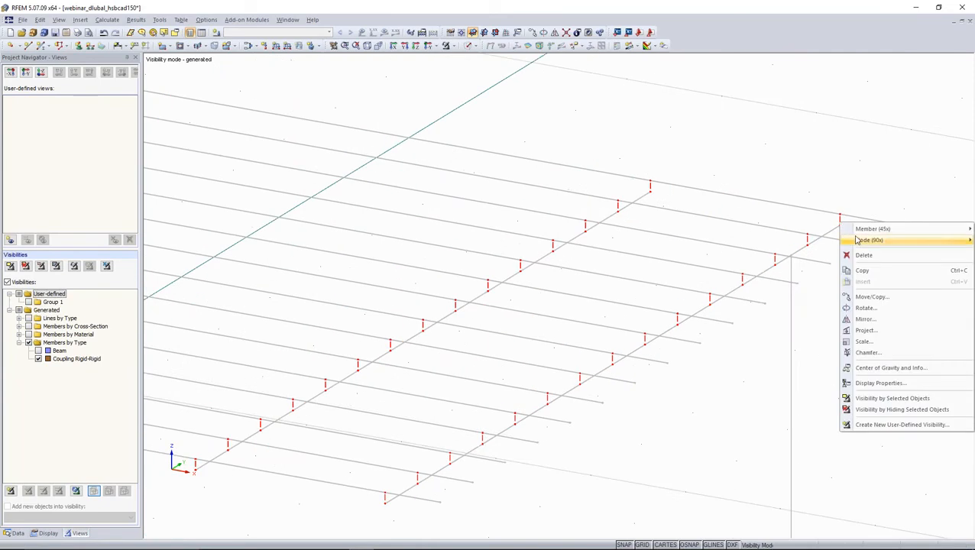
pyautogui.moveTo(852, 229)
pyautogui.click(814, 231)
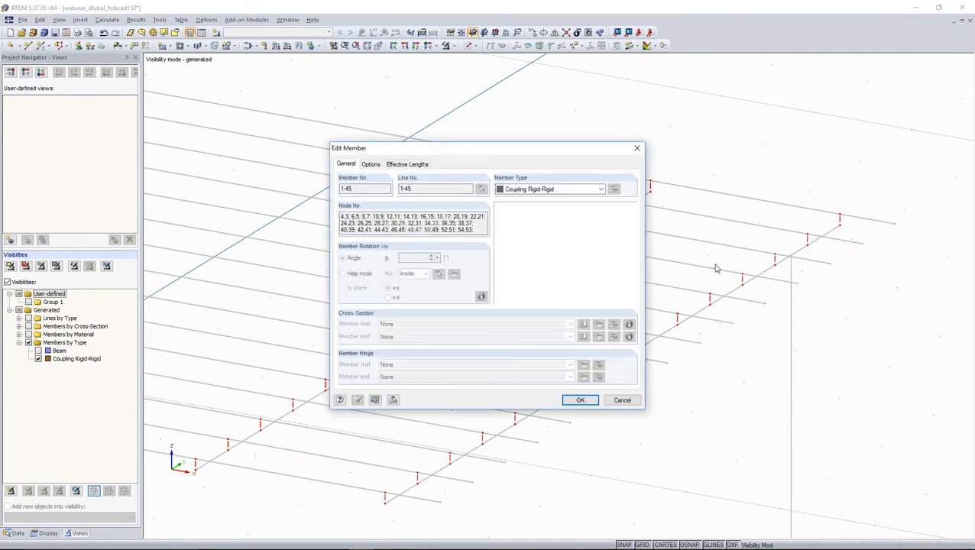
pyautogui.click(552, 189)
pyautogui.click(553, 208)
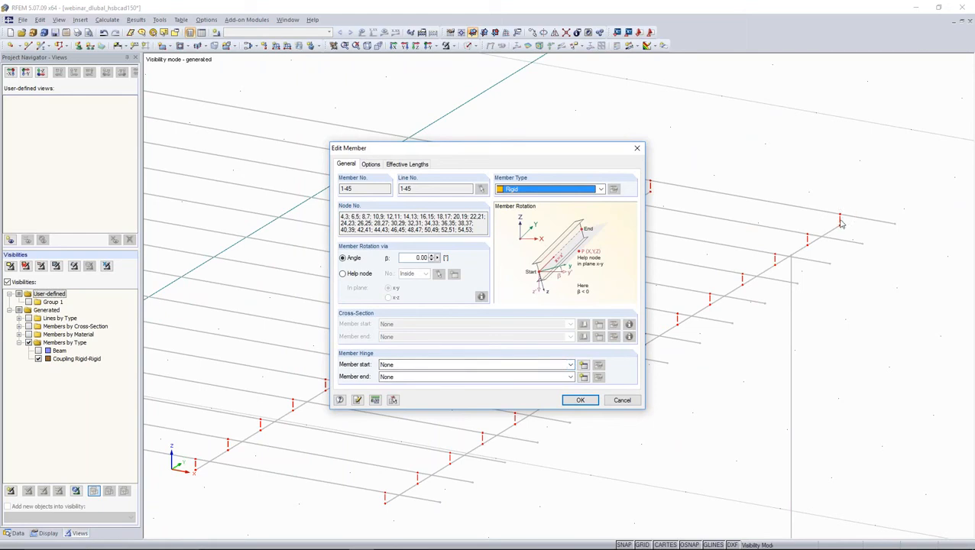
# Step: Create a hinge for the member start in local axes that releases only φy, and apply the changes to the selected members
pyautogui.click(583, 366)
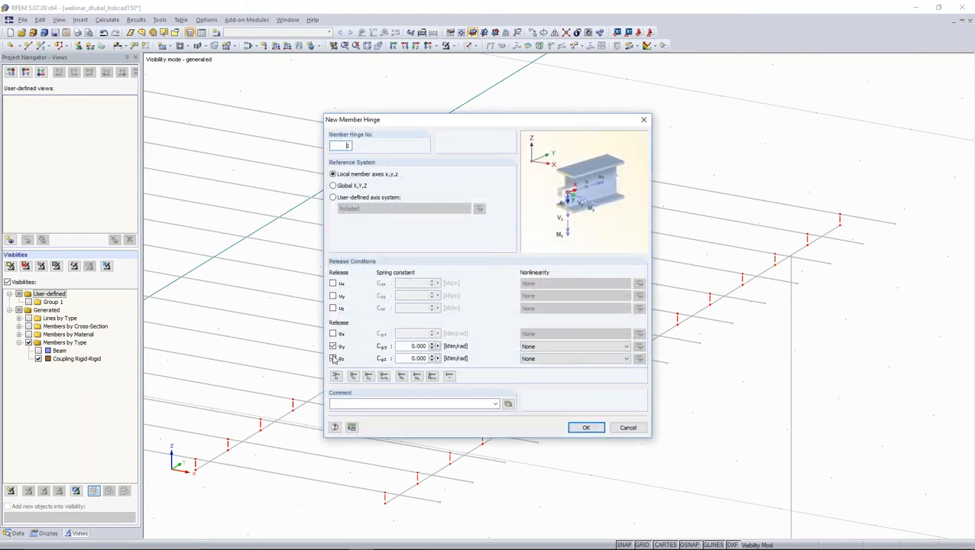
pyautogui.click(332, 358)
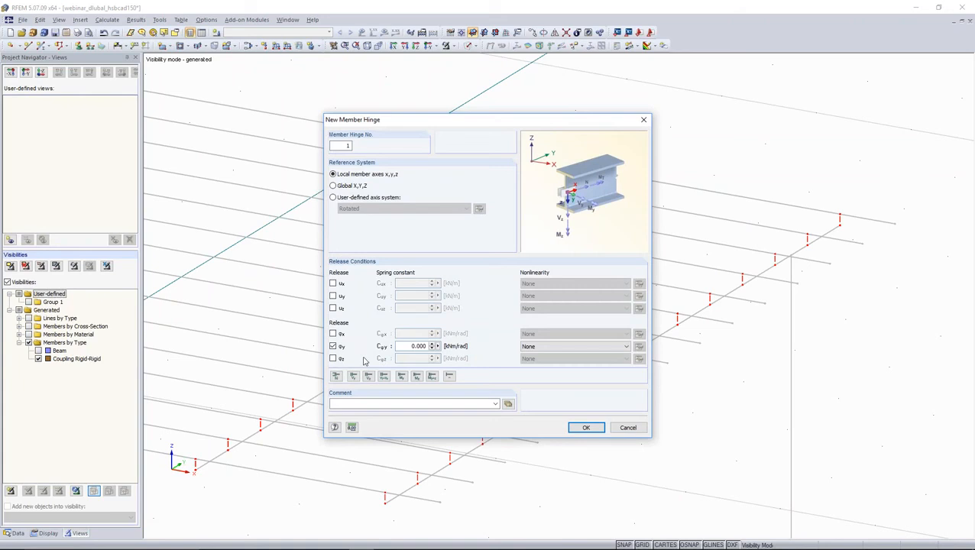
pyautogui.click(583, 428)
pyautogui.click(577, 399)
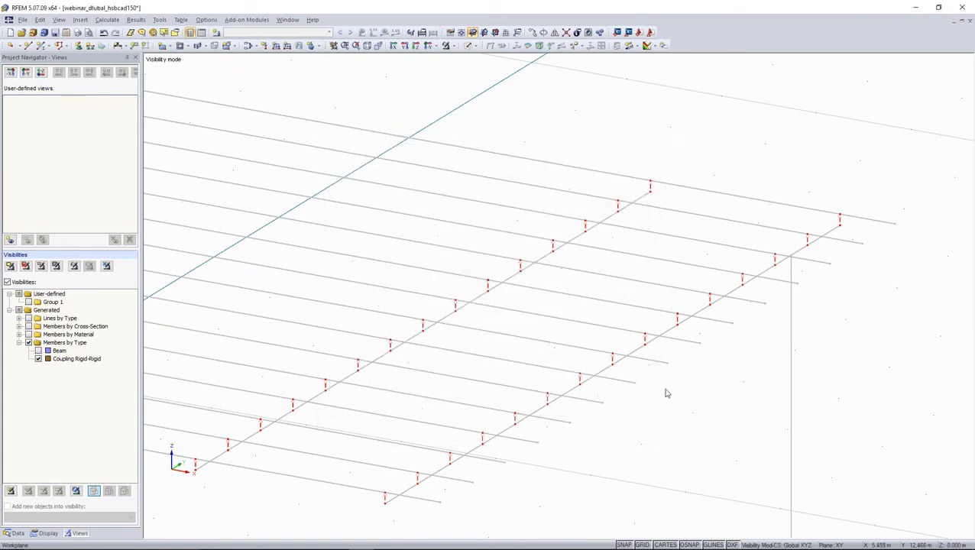
pyautogui.scroll(-6, 667, 385)
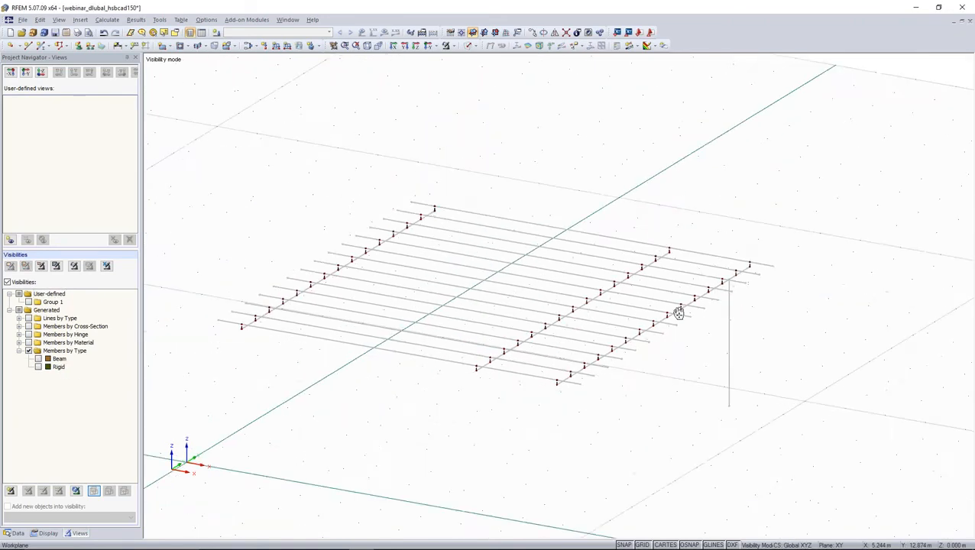
# Step: Turn off the visibility filter and select the complete roof structure, including its post
pyautogui.scroll(1, 630, 267)
pyautogui.click(7, 282)
pyautogui.scroll(-2, 252, 291)
pyautogui.moveTo(202, 105); pyautogui.dragTo(735, 426)
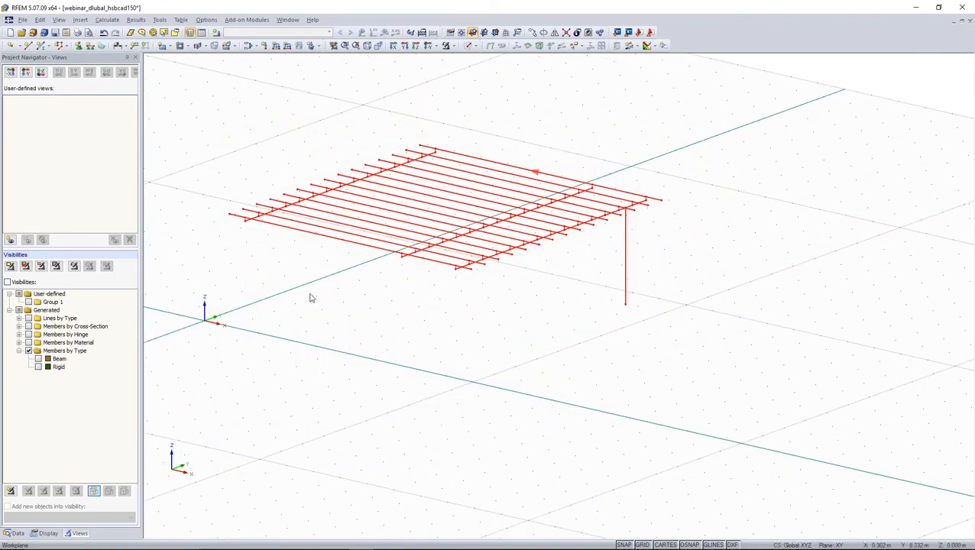
# Step: Switch to the webinar_dlubal_hsbcad wall model and insert the copied roof with zero offset in all directions
pyautogui.click(15, 533)
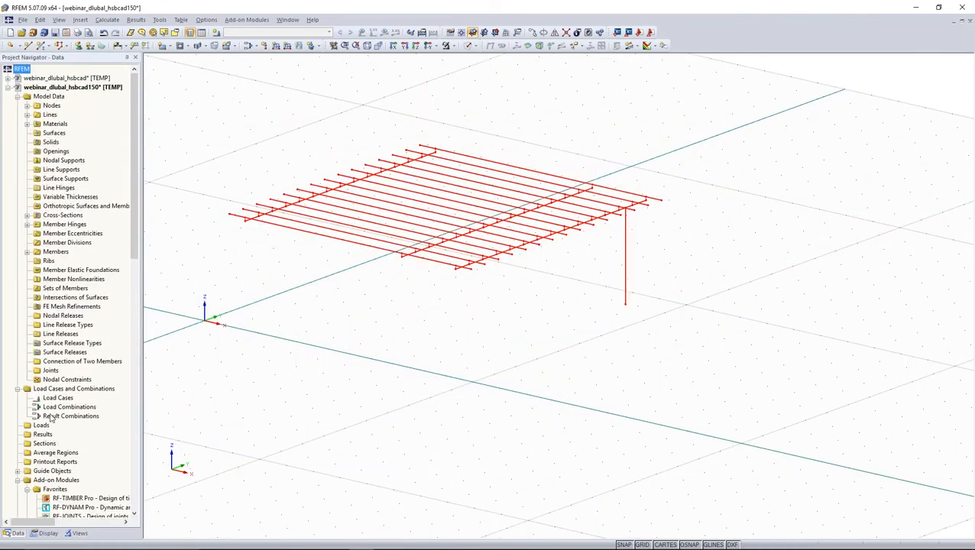
pyautogui.doubleClick(69, 79)
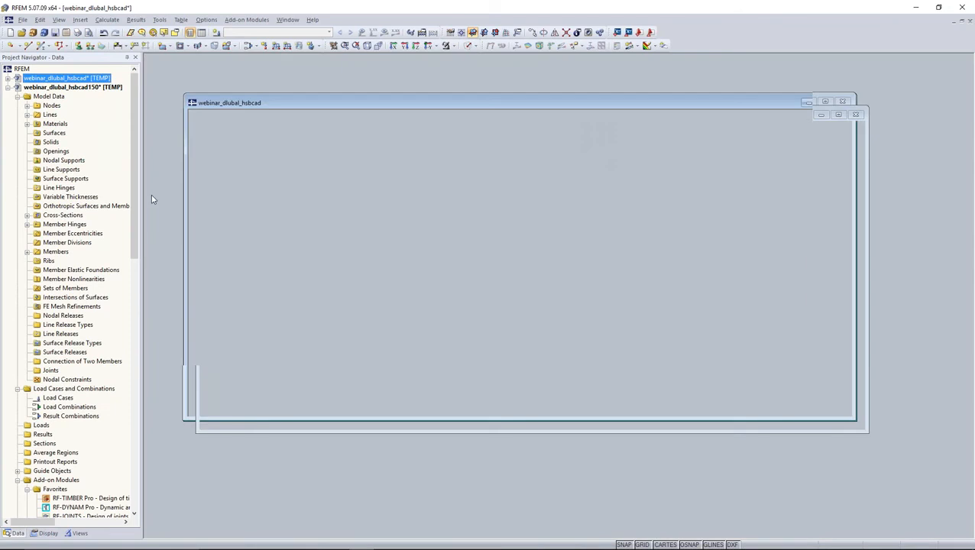
pyautogui.hotkey('ctrl', 'v')
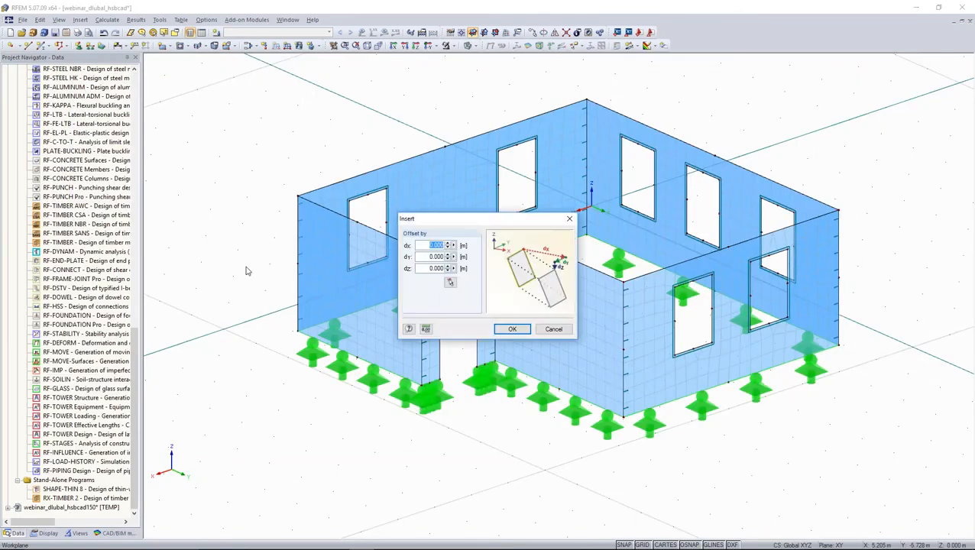
pyautogui.press('Return')
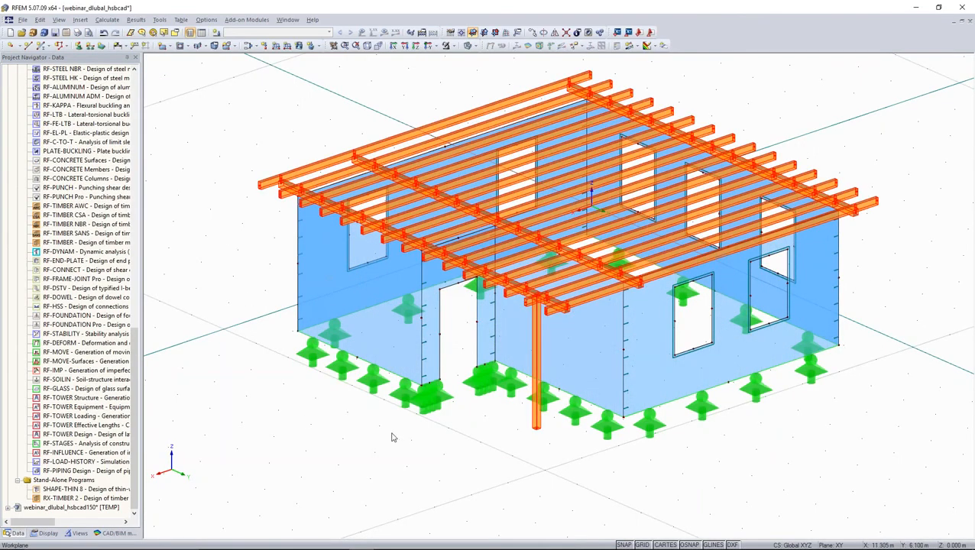
# Step: Show the combined model in a side view along the Y axis and switch it to wireframe display
pyautogui.keyDown('ctrl'); pyautogui.moveTo(384, 447); pyautogui.dragTo(495, 396, button='middle'); pyautogui.keyUp('ctrl')
pyautogui.click(405, 47)
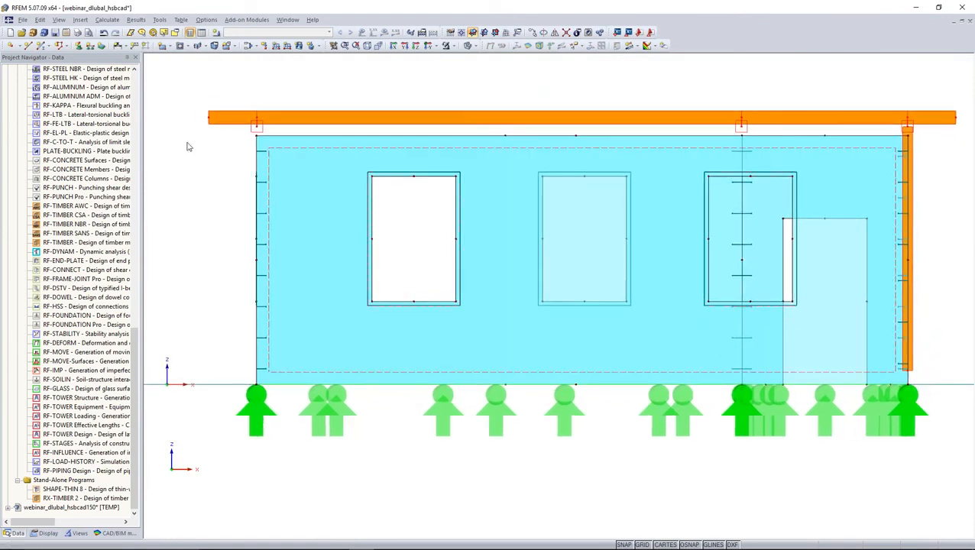
pyautogui.scroll(1, 260, 149)
pyautogui.scroll(2, 265, 154)
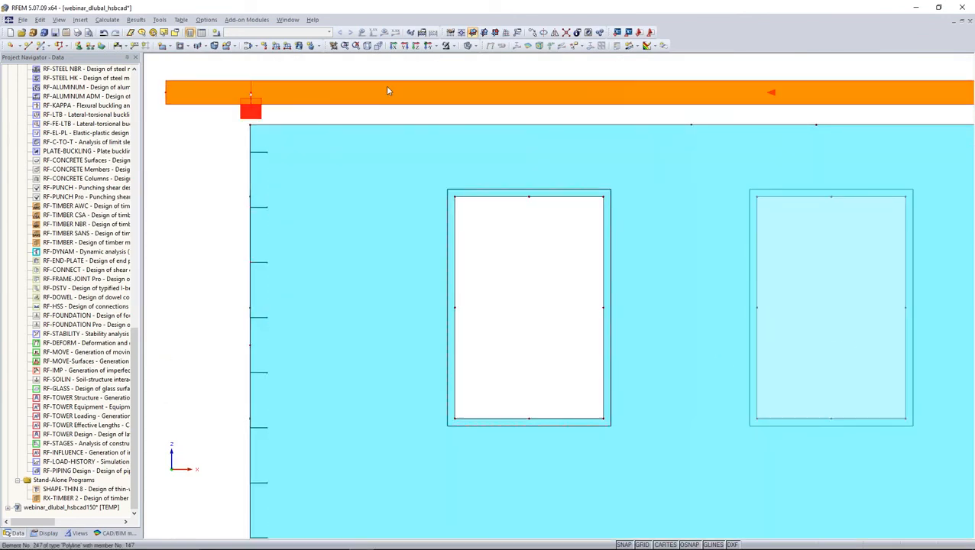
pyautogui.click(468, 46)
pyautogui.scroll(-2, 423, 113)
pyautogui.scroll(3, 284, 155)
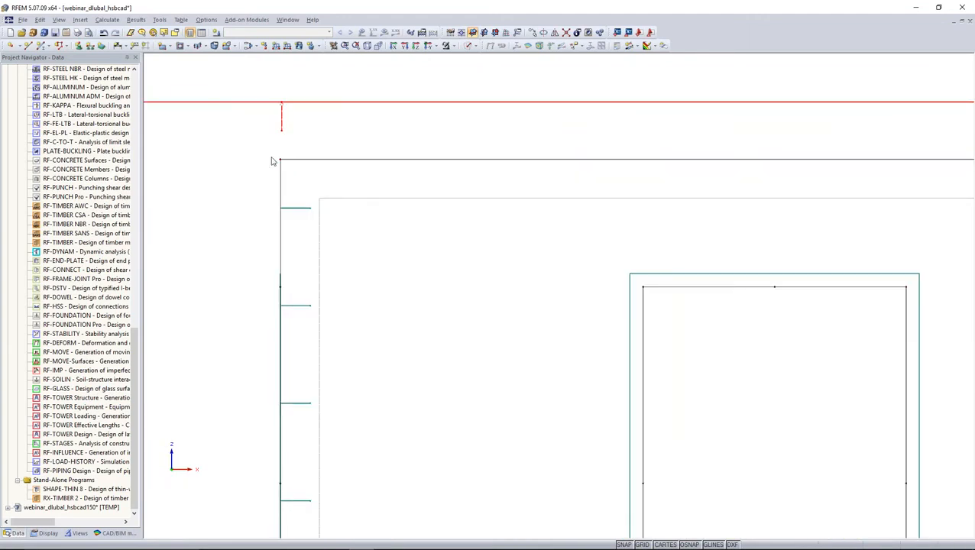
# Step: Move the selected roof without copies, picking the displacement from a coupling's lower end to the wall's upper corner, dx -0.005 m and dz -0.110 m
pyautogui.rightClick(282, 134)
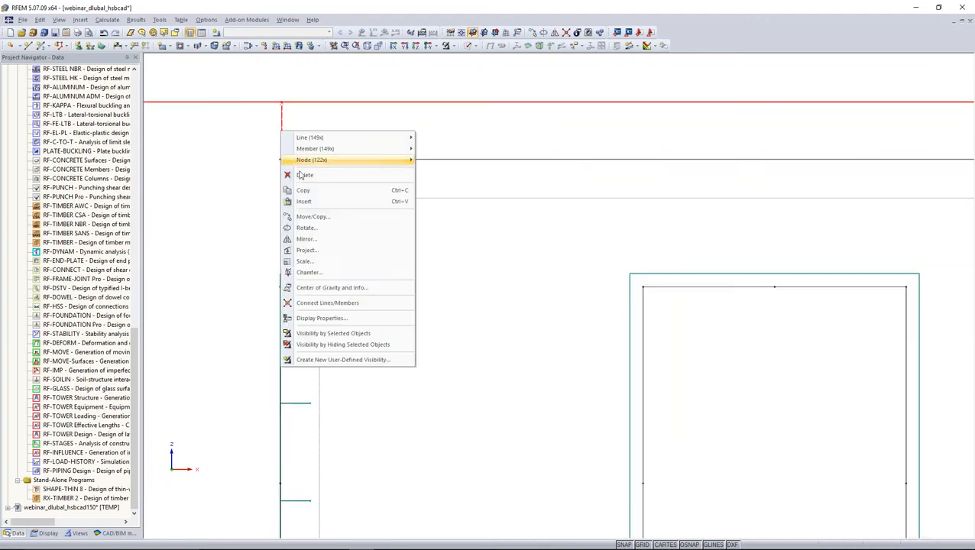
pyautogui.click(319, 217)
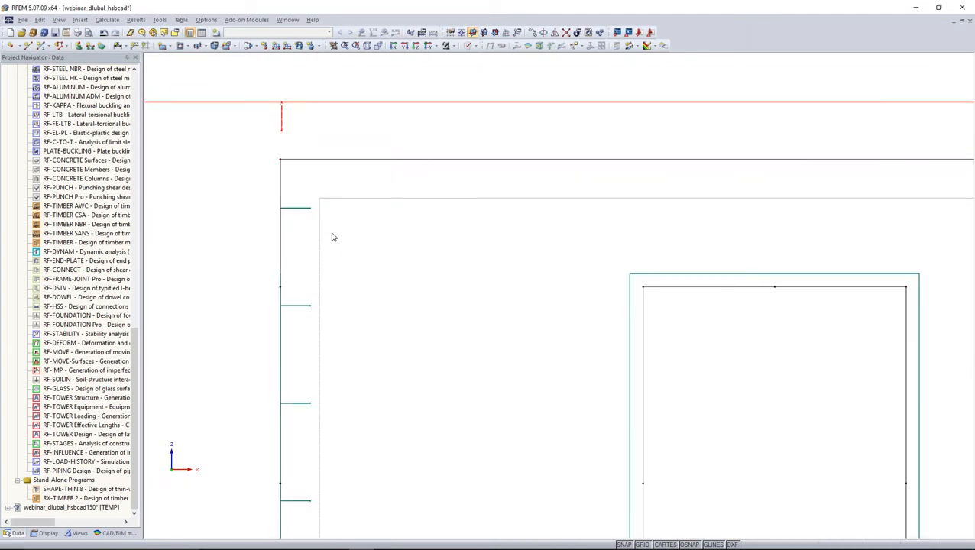
pyautogui.click(415, 288)
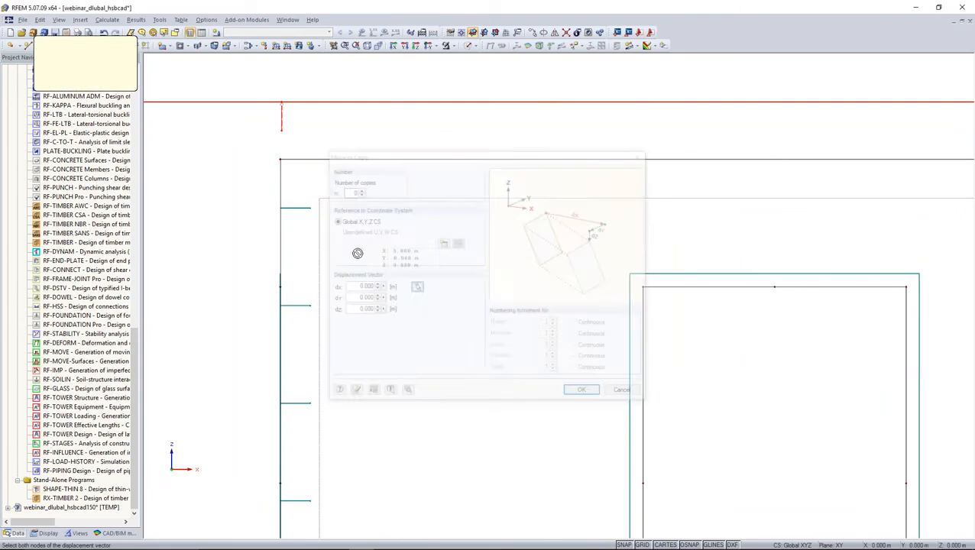
pyautogui.click(281, 160)
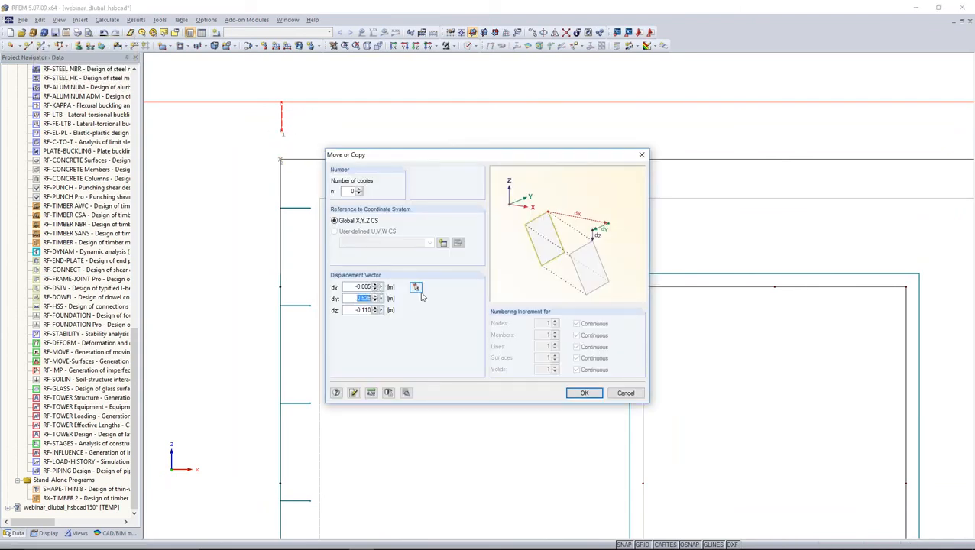
pyautogui.click(582, 393)
# Step: Check the coordinates of the outer wall's upper corner node beside the roof coupling at the door end
pyautogui.scroll(-5, 556, 407)
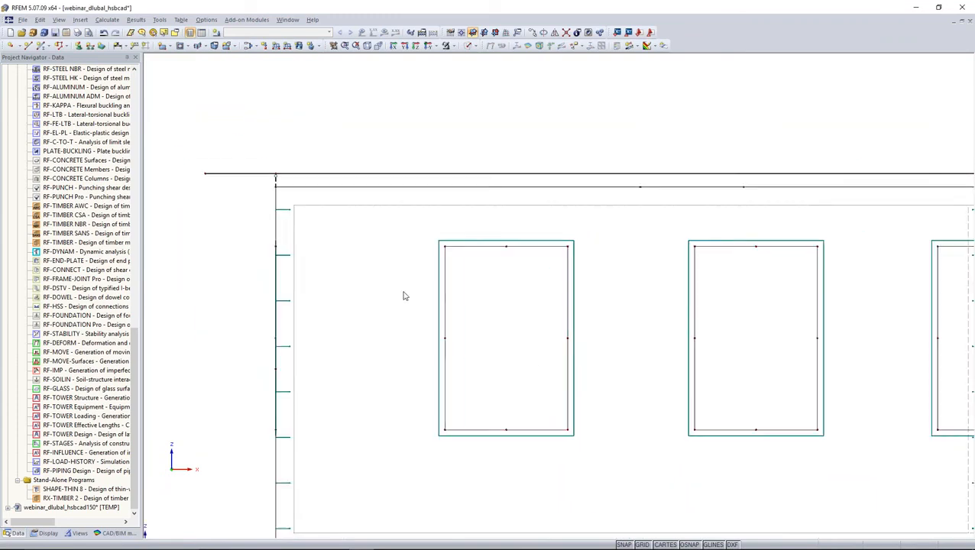
pyautogui.scroll(-2, 493, 299)
pyautogui.moveTo(574, 321); pyautogui.dragTo(382, 301, button='middle')
pyautogui.moveTo(917, 348); pyautogui.dragTo(740, 320, button='middle')
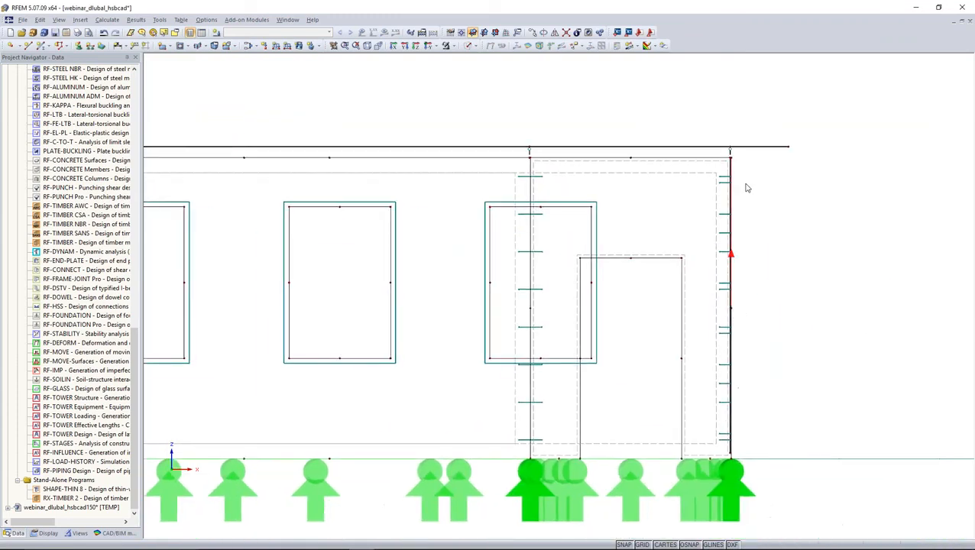
pyautogui.scroll(3, 718, 162)
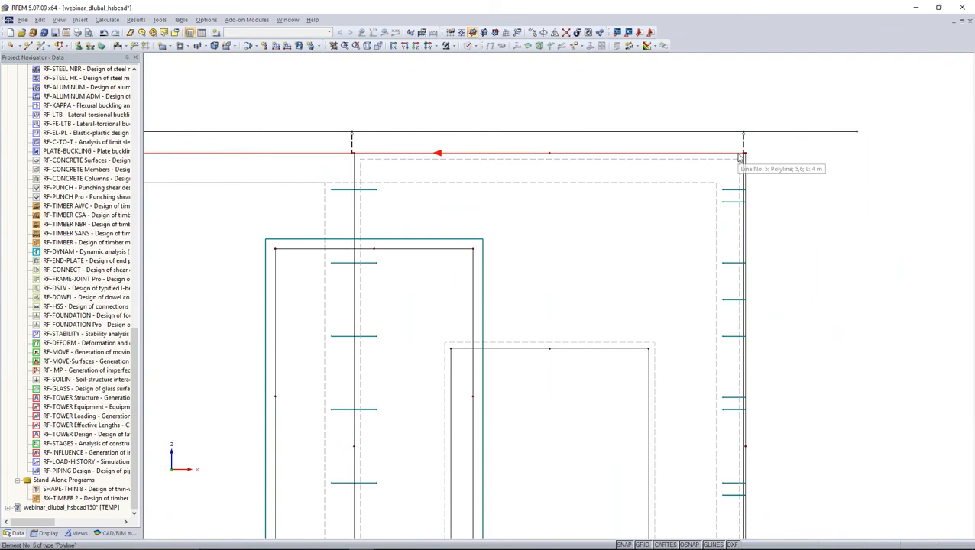
pyautogui.moveTo(704, 157); pyautogui.dragTo(649, 141, button='middle')
pyautogui.scroll(2, 671, 143)
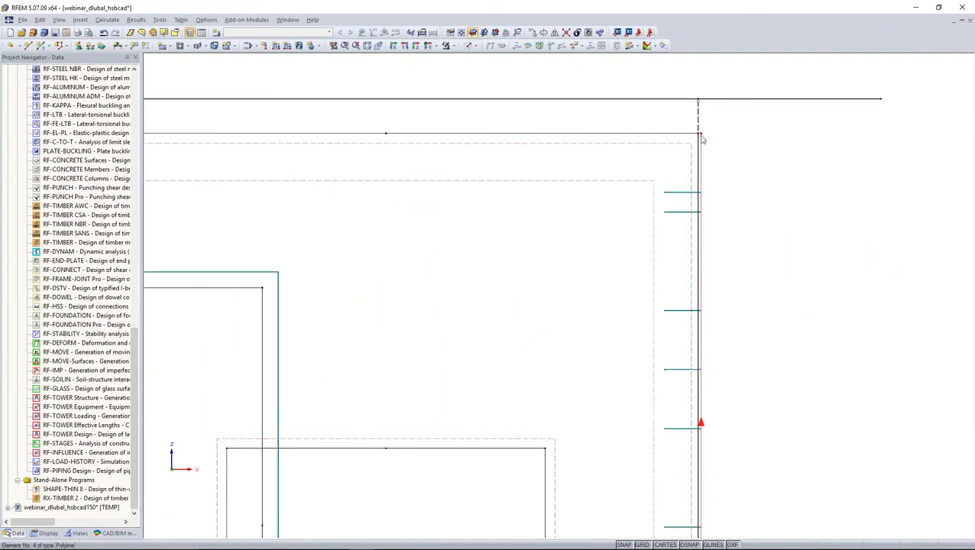
pyautogui.doubleClick(701, 136)
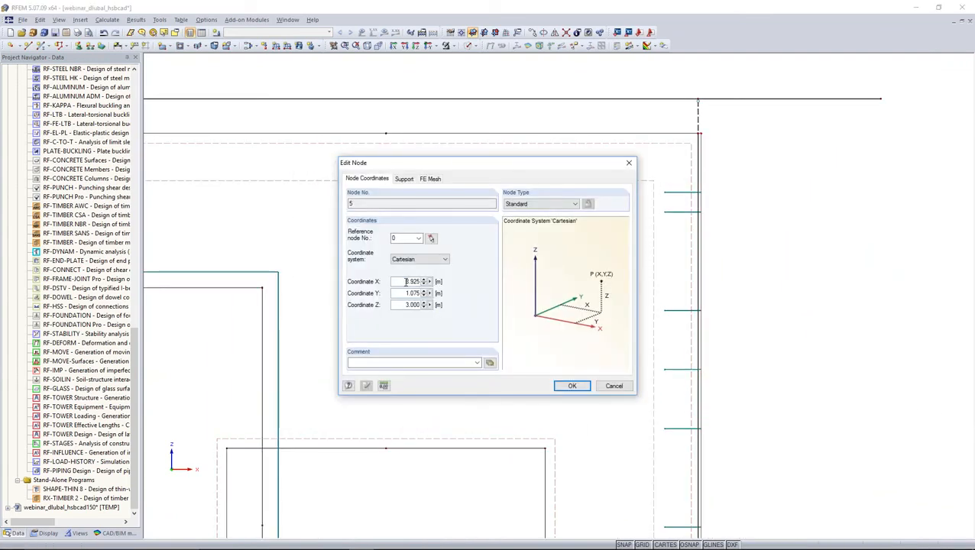
pyautogui.click(608, 389)
# Step: Select the nodes along the outer wall line and roof beam together and set their Coordinate X to 8.925 m
pyautogui.scroll(-5, 609, 335)
pyautogui.moveTo(608, 335); pyautogui.dragTo(621, 105, button='middle')
pyautogui.scroll(1, 621, 104)
pyautogui.scroll(-2, 622, 107)
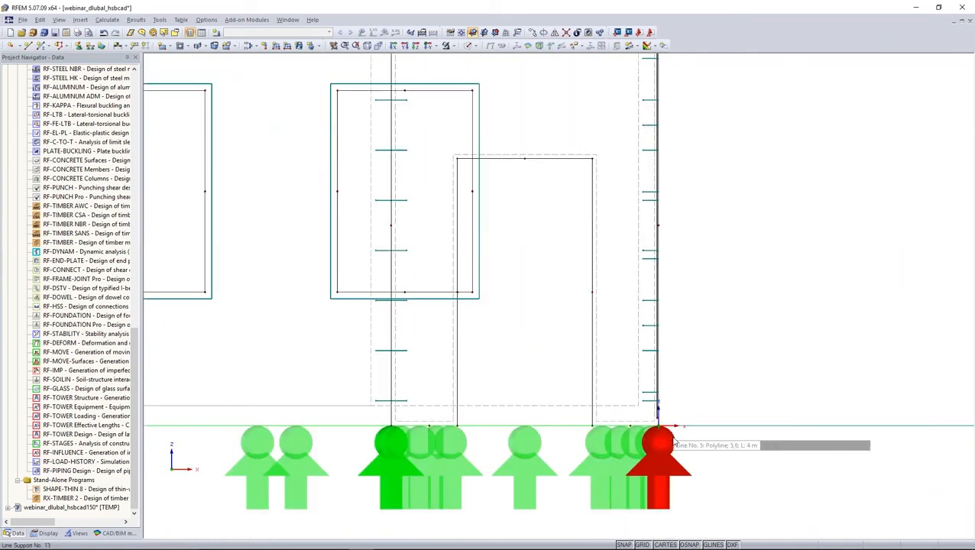
pyautogui.moveTo(677, 516); pyautogui.dragTo(656, 160)
pyautogui.scroll(2, 657, 172)
pyautogui.rightClick(661, 182)
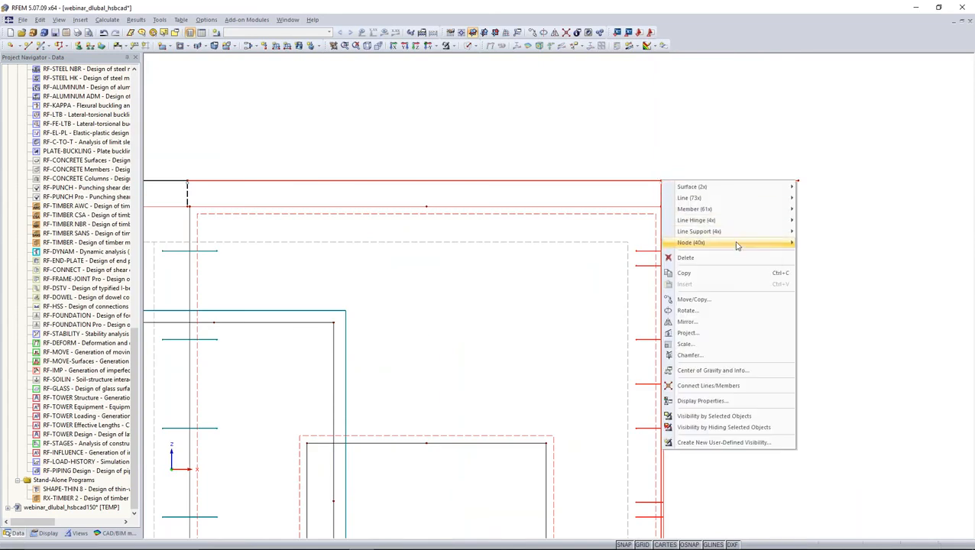
pyautogui.moveTo(736, 243)
pyautogui.click(816, 243)
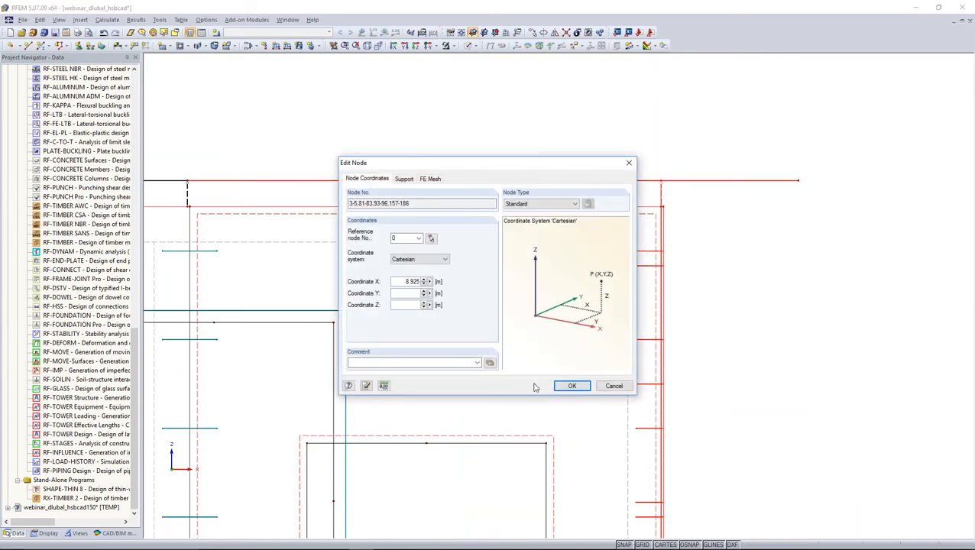
pyautogui.click(565, 386)
# Step: Examine the offset between the middle roof beam and the inner wall corner, and check that wall node's coordinates
pyautogui.scroll(4, 540, 376)
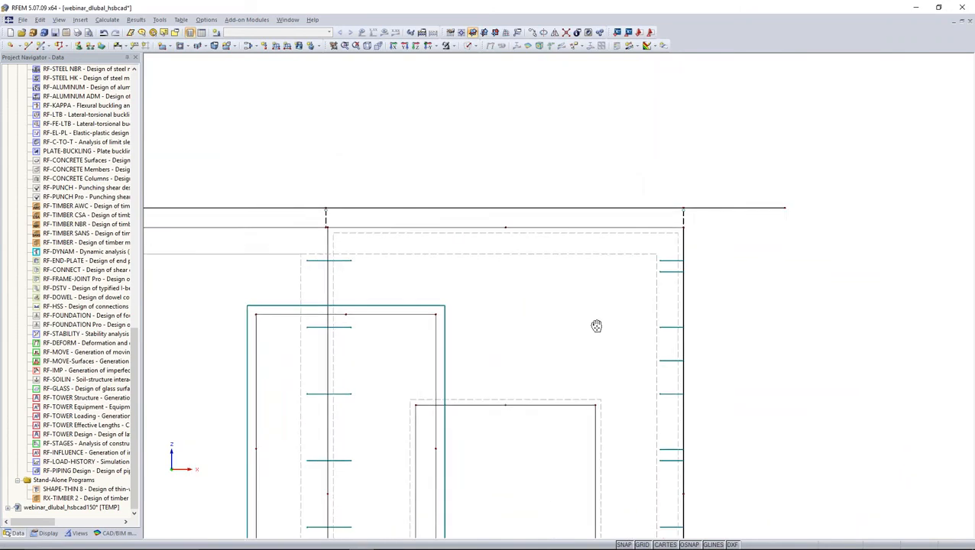
pyautogui.scroll(-1, 528, 141)
pyautogui.scroll(5, 570, 196)
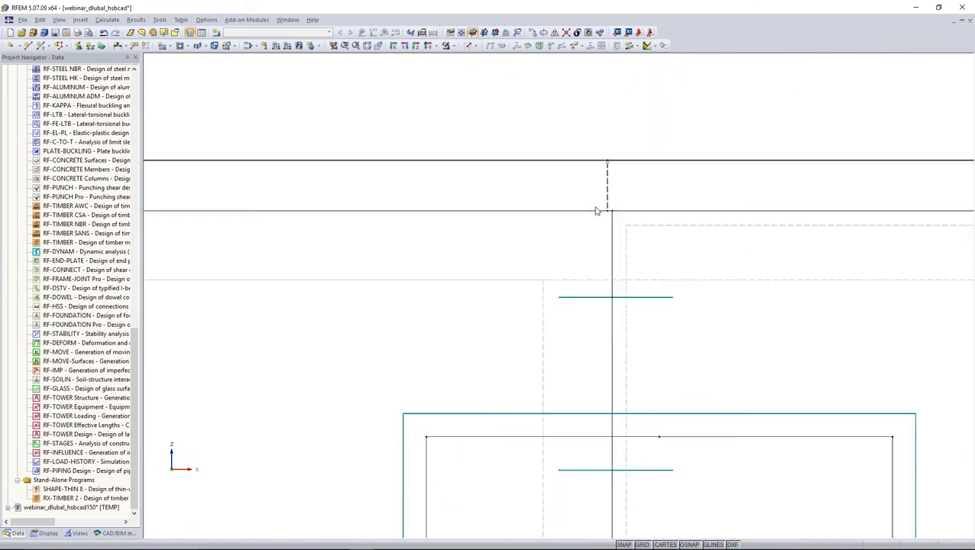
pyautogui.scroll(-5, 611, 204)
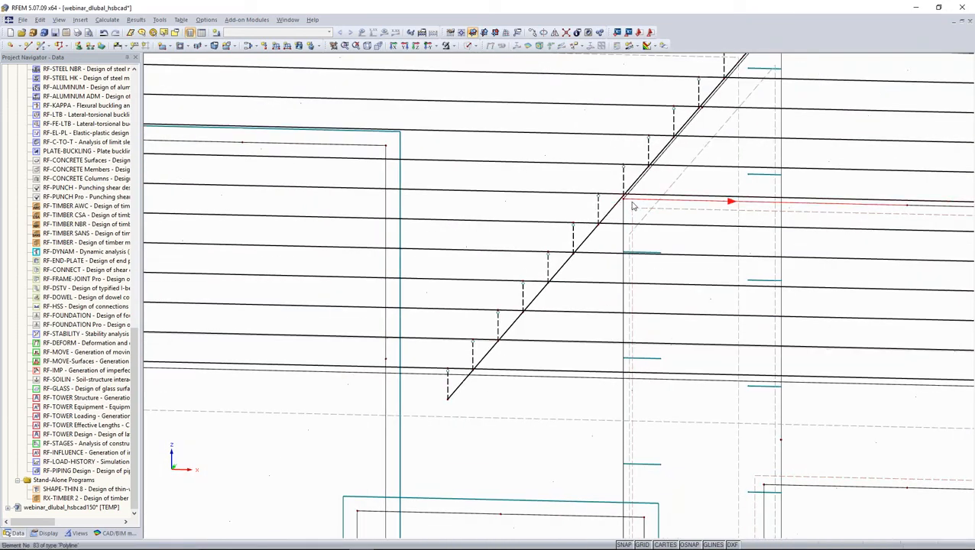
pyautogui.scroll(-1, 633, 205)
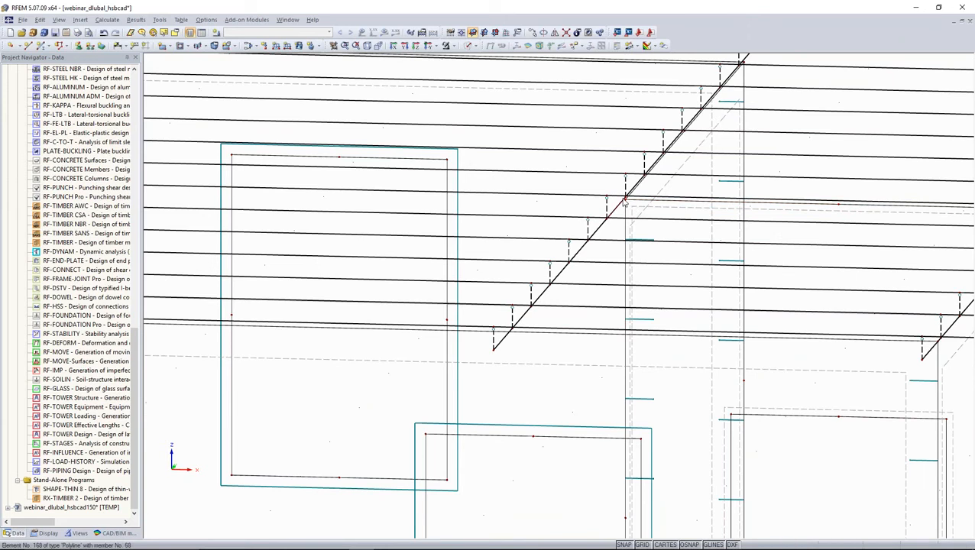
pyautogui.click(403, 45)
pyautogui.scroll(5, 538, 170)
pyautogui.scroll(3, 514, 147)
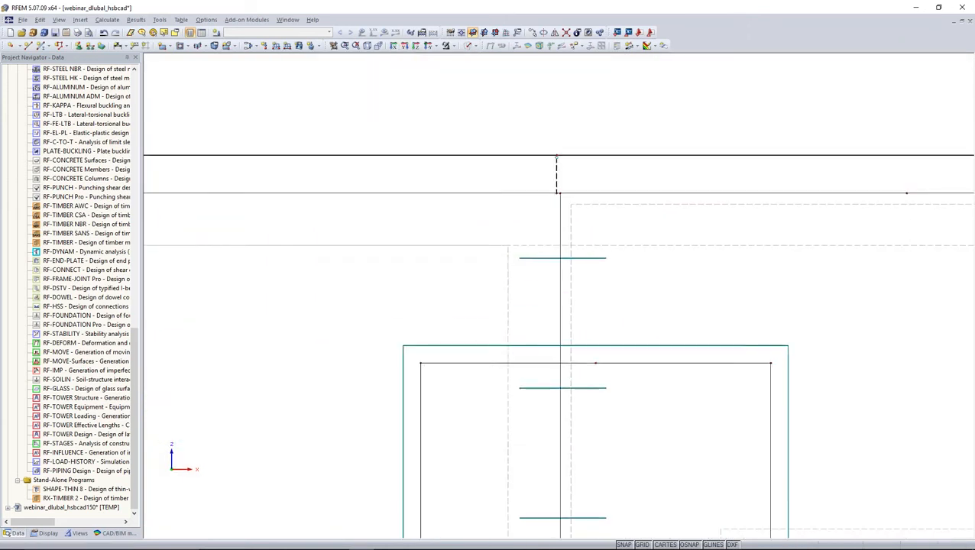
pyautogui.doubleClick(557, 188)
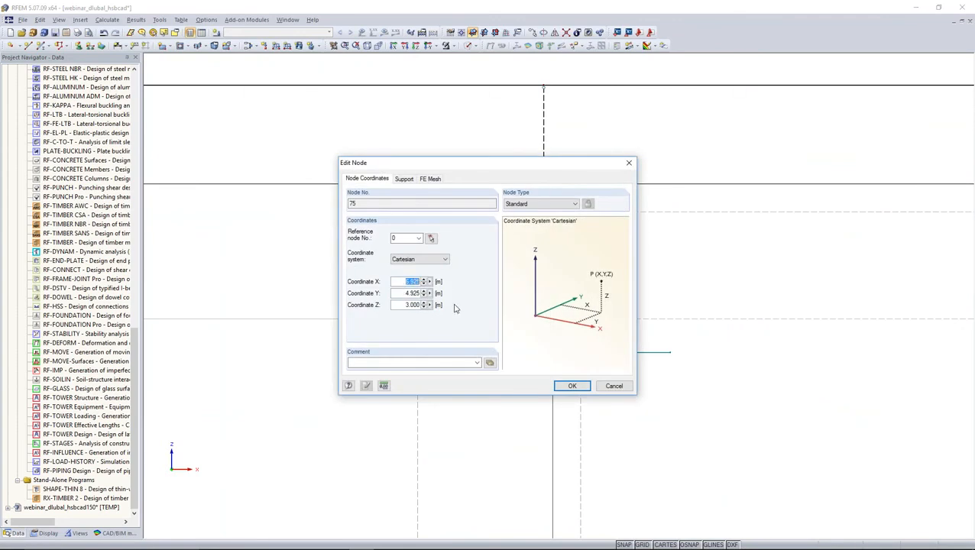
pyautogui.click(572, 386)
# Step: Select all nodes along the inner wall line and middle roof beam and give them a common X coordinate
pyautogui.scroll(-4, 616, 326)
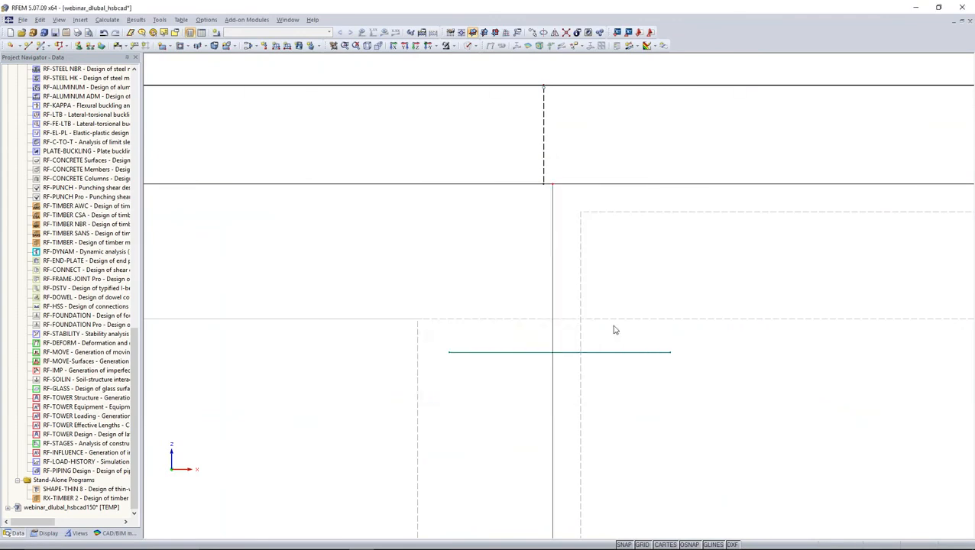
pyautogui.scroll(-2, 521, 159)
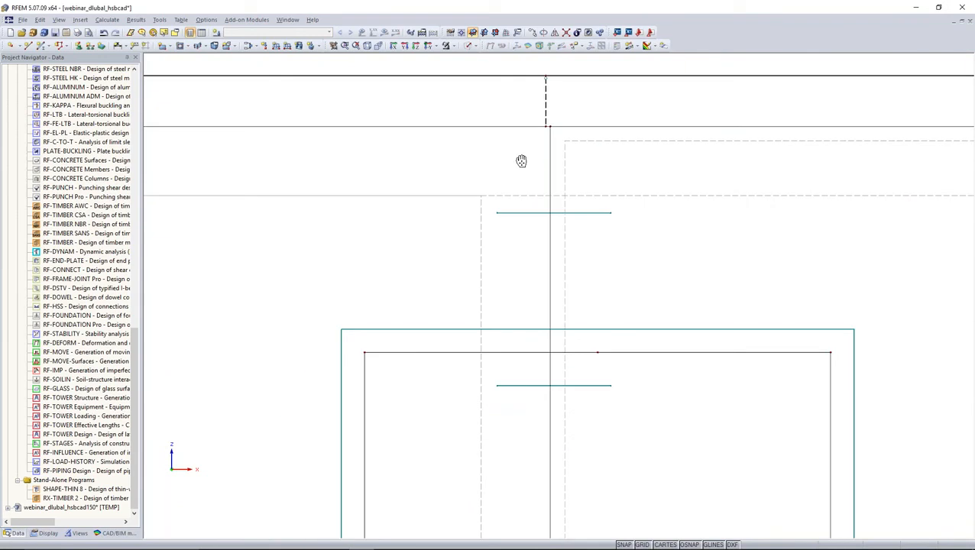
pyautogui.moveTo(556, 138); pyautogui.dragTo(557, 443)
pyautogui.scroll(3, 551, 392)
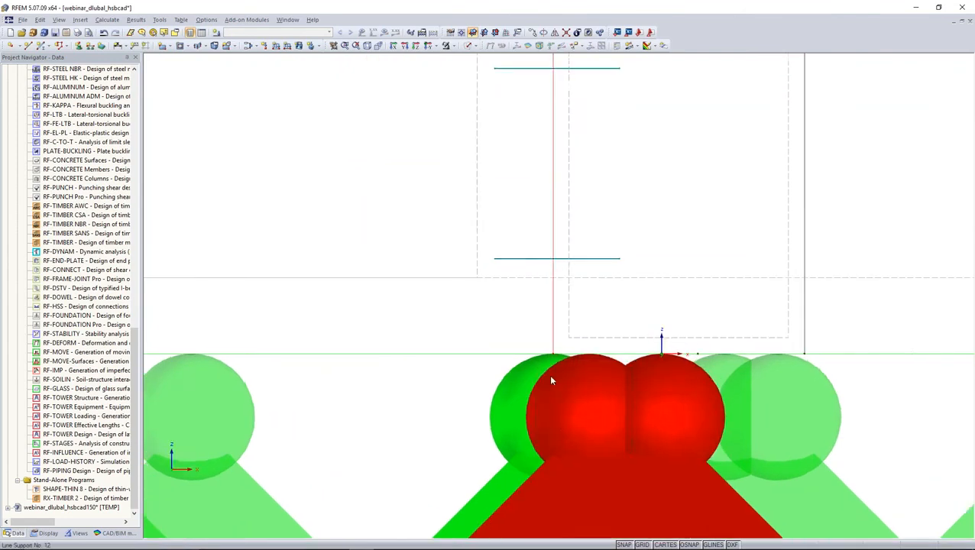
pyautogui.rightClick(551, 348)
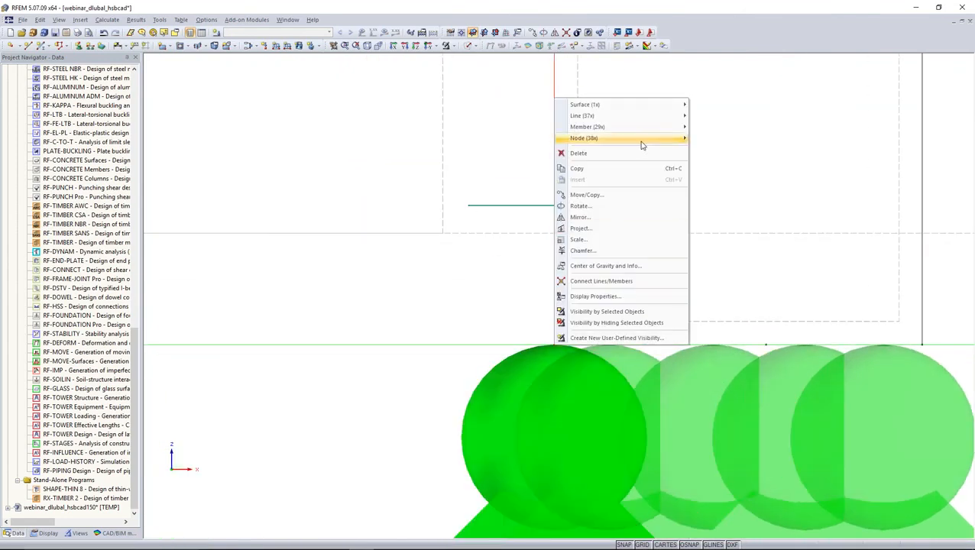
pyautogui.moveTo(673, 138)
pyautogui.click(707, 138)
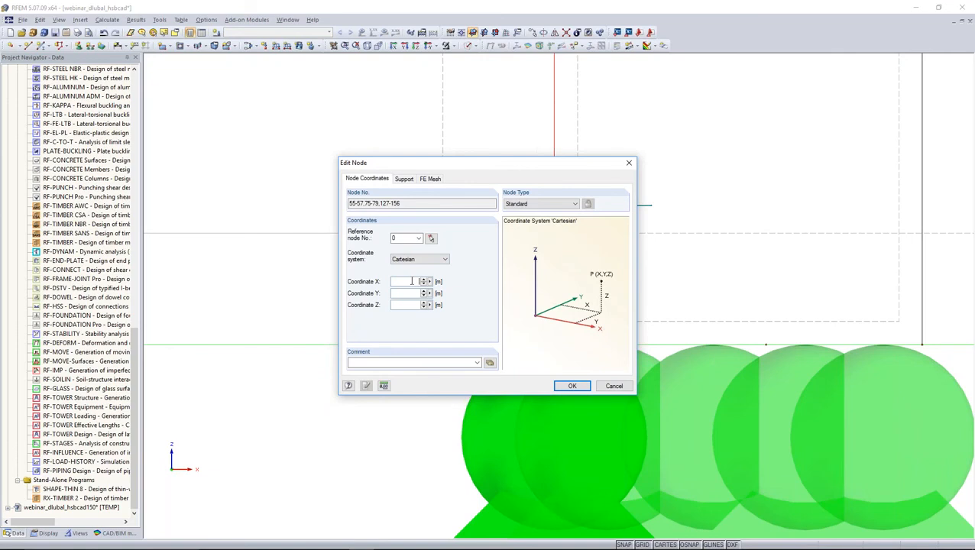
pyautogui.click(560, 386)
# Step: Examine in a 3D view how the middle roof beam and its couplings meet the inner wall corner
pyautogui.scroll(5, 403, 407)
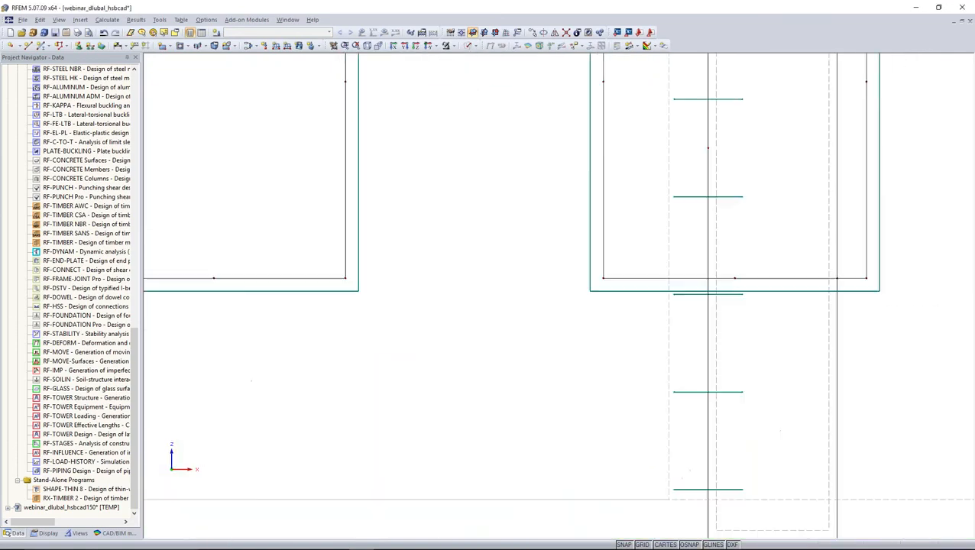
pyautogui.keyDown('ctrl'); pyautogui.moveTo(458, 428); pyautogui.dragTo(568, 336, button='middle'); pyautogui.keyUp('ctrl')
pyautogui.keyDown('ctrl'); pyautogui.moveTo(651, 179); pyautogui.dragTo(638, 285, button='middle'); pyautogui.keyUp('ctrl')
pyautogui.scroll(4, 638, 285)
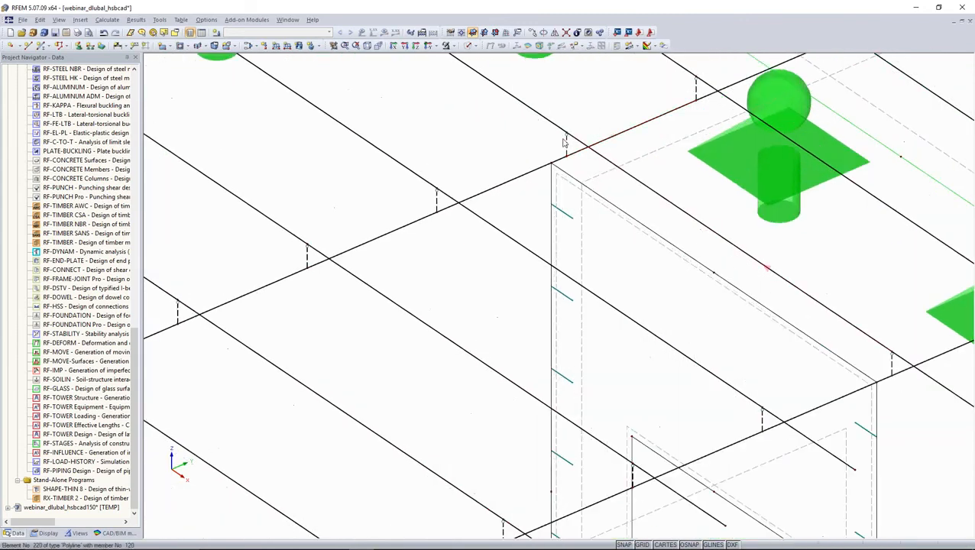
pyautogui.scroll(-3, 556, 164)
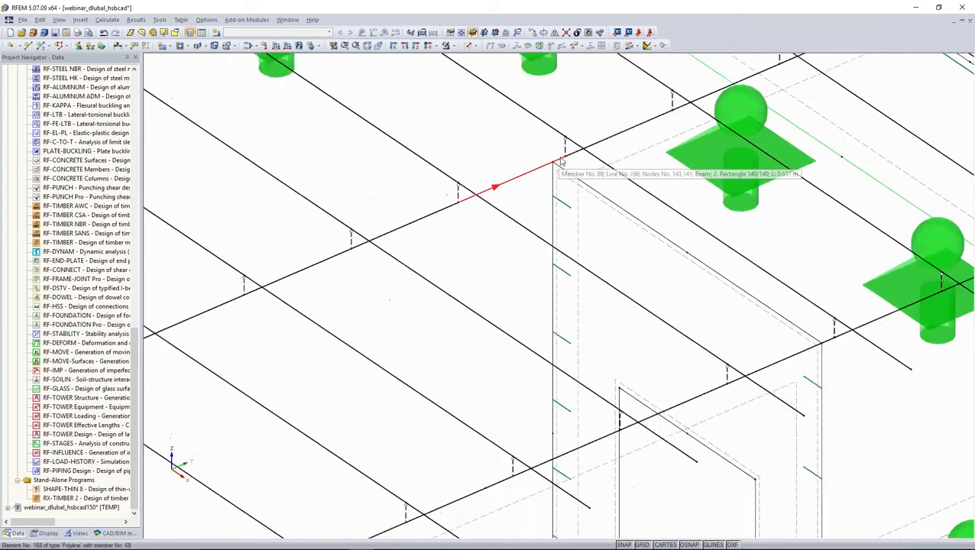
pyautogui.scroll(-2, 561, 160)
pyautogui.scroll(-6, 561, 161)
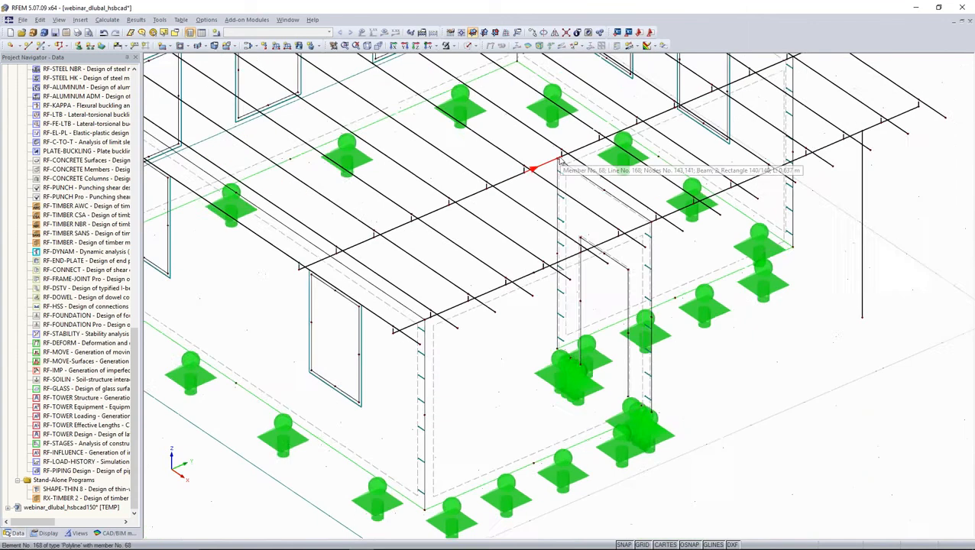
# Step: Edit the middle roof beam member at the inner wall corner and assign a new member hinge to its end
pyautogui.moveTo(561, 160); pyautogui.dragTo(579, 231, button='middle')
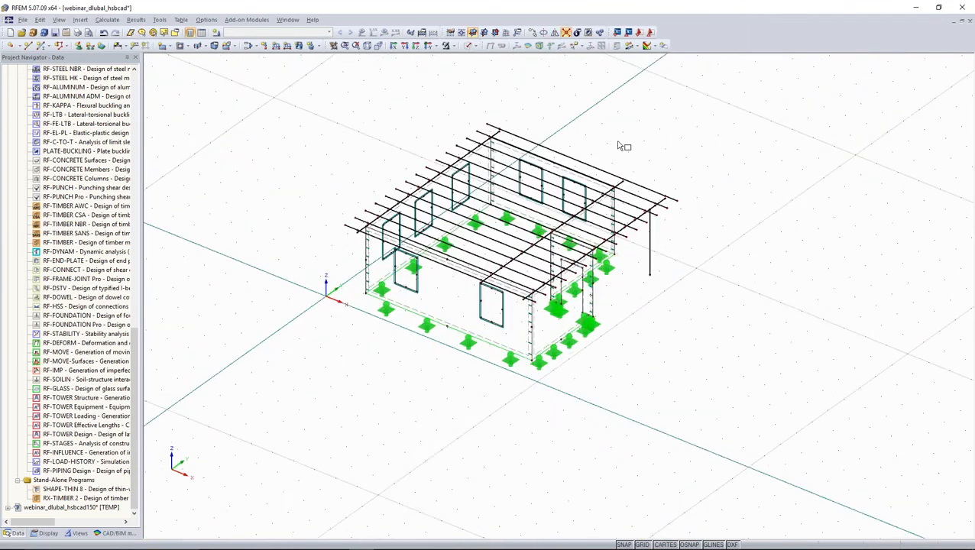
pyautogui.moveTo(755, 84); pyautogui.dragTo(293, 463)
pyautogui.scroll(4, 556, 239)
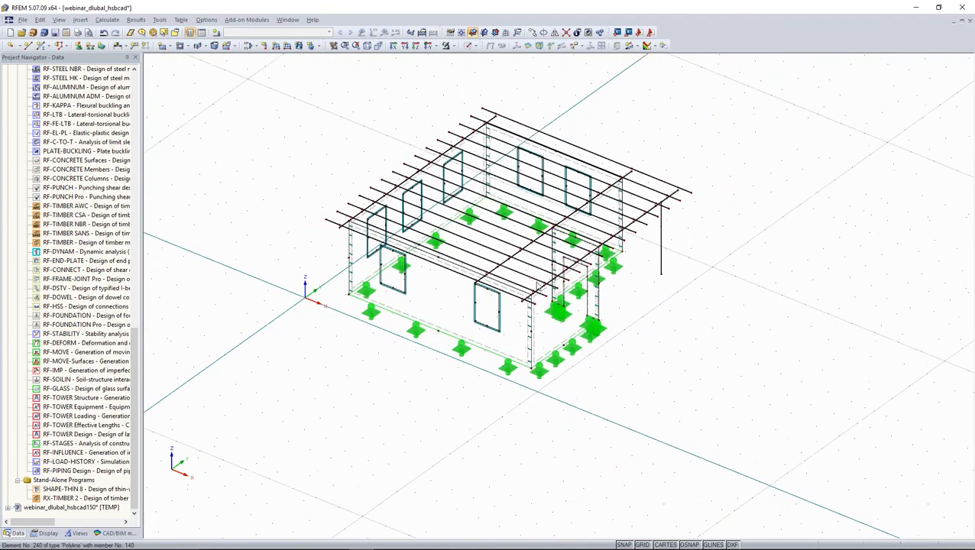
pyautogui.scroll(5, 555, 239)
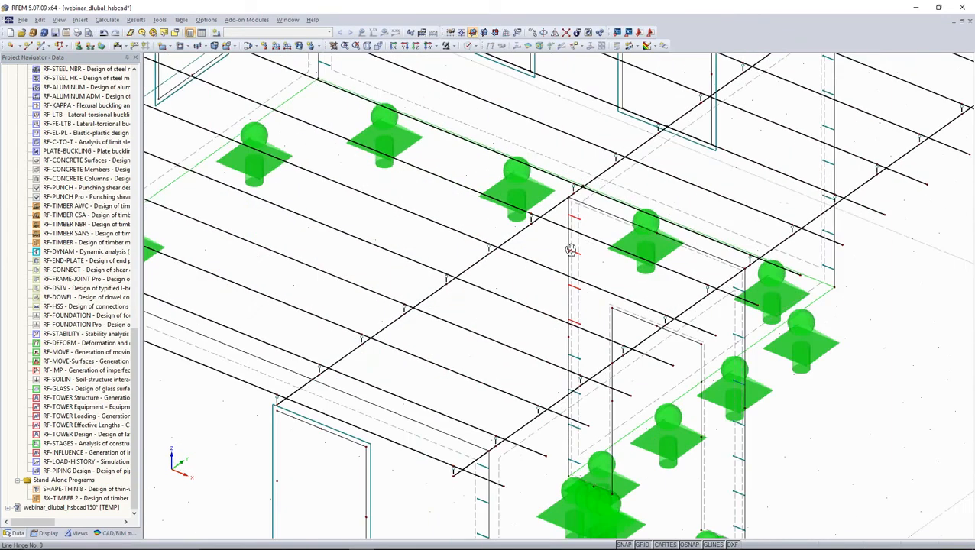
pyautogui.scroll(3, 537, 302)
pyautogui.doubleClick(537, 302)
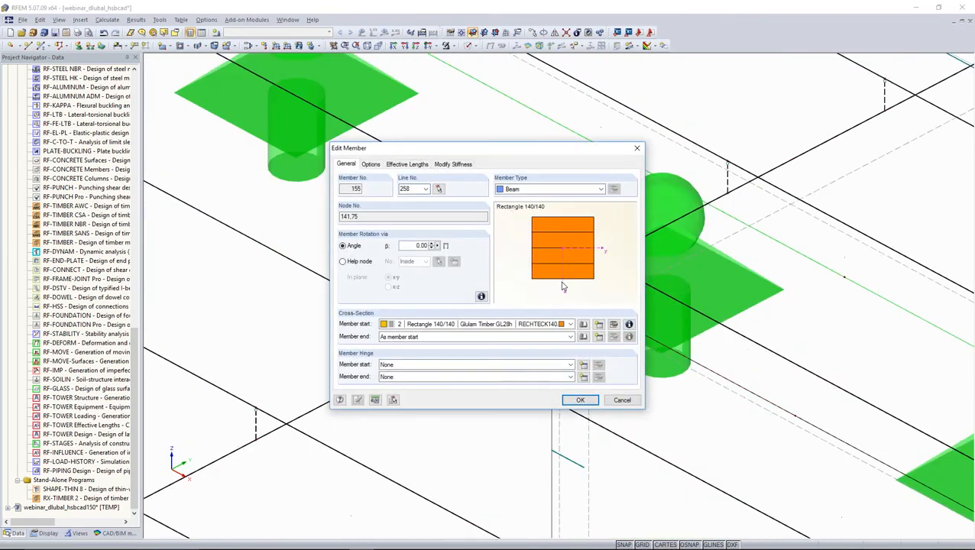
pyautogui.click(584, 377)
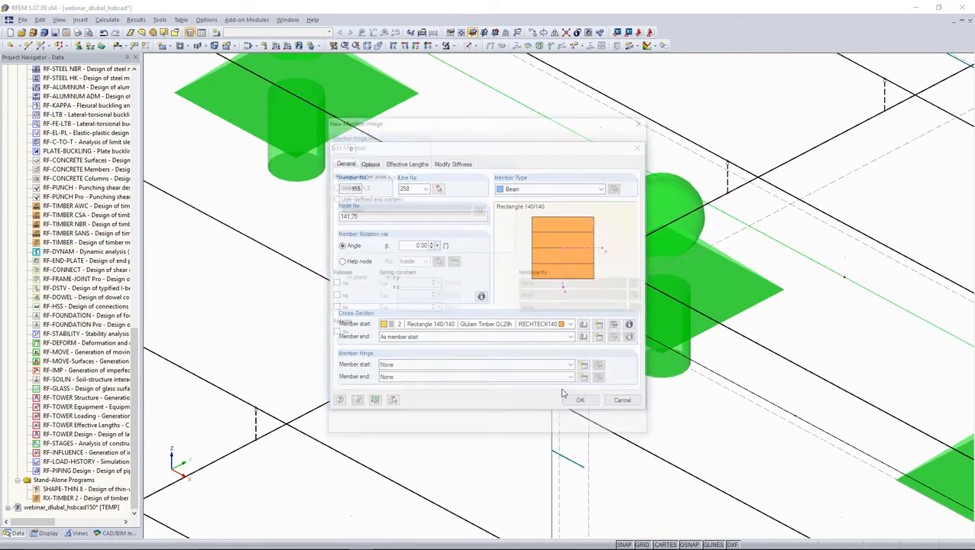
pyautogui.click(584, 429)
pyautogui.click(576, 404)
pyautogui.scroll(-3, 522, 403)
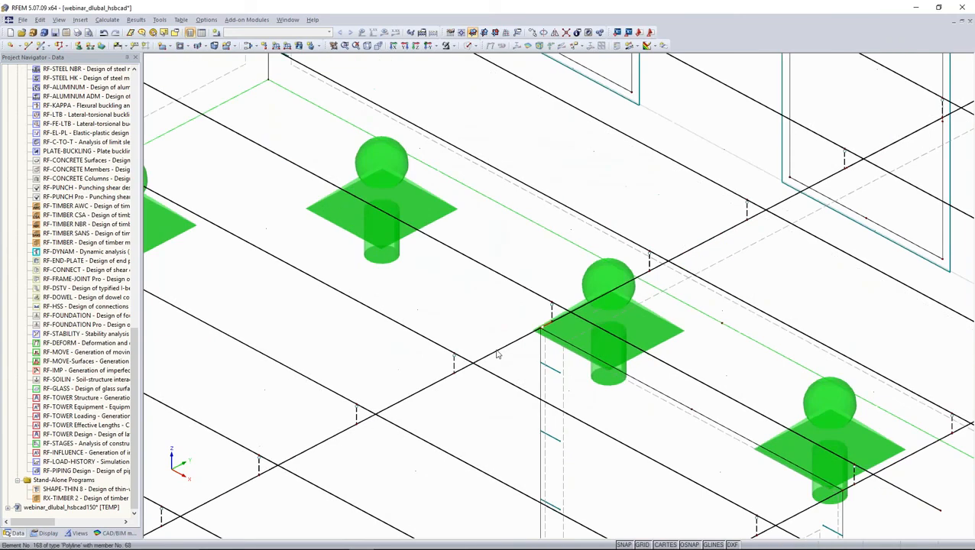
# Step: Examine where the middle roof beam meets the window wall and the inner wall corner, checking the node coordinates there
pyautogui.scroll(-4, 520, 341)
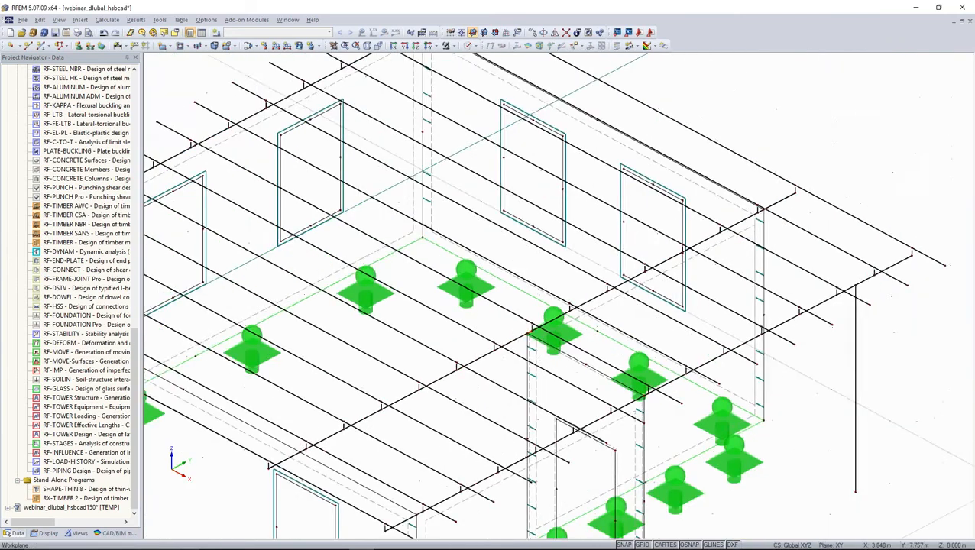
pyautogui.keyDown('ctrl'); pyautogui.moveTo(552, 323); pyautogui.dragTo(637, 237, button='middle'); pyautogui.keyUp('ctrl')
pyautogui.moveTo(478, 375); pyautogui.dragTo(500, 346, button='middle')
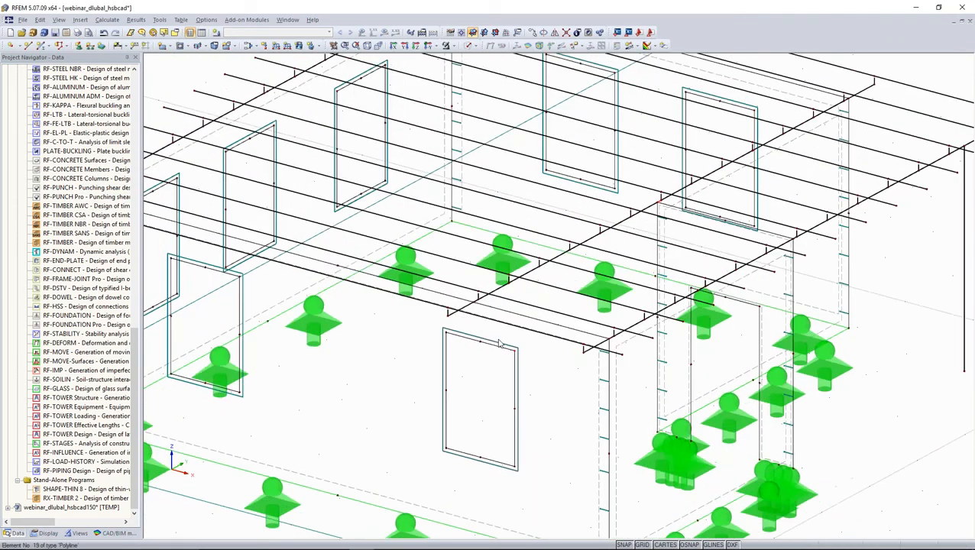
pyautogui.scroll(4, 493, 325)
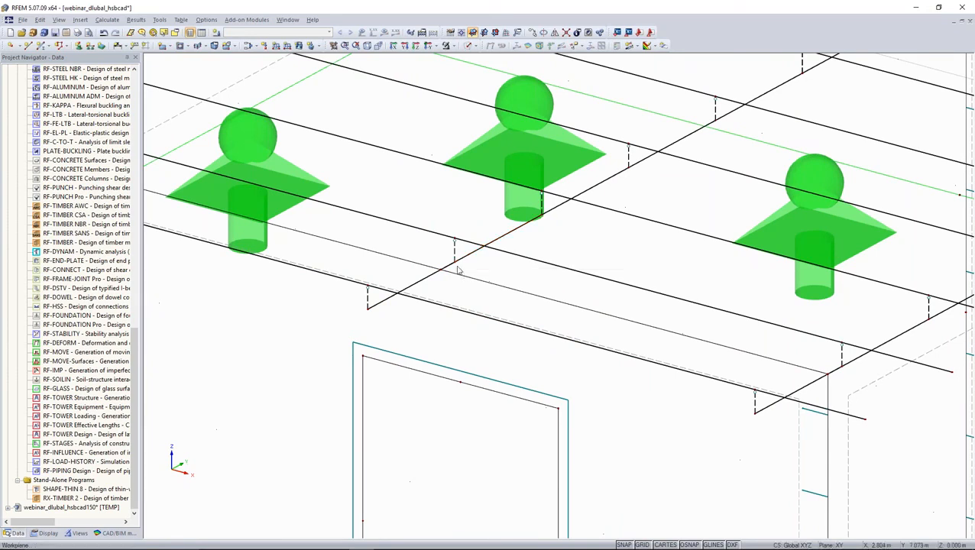
pyautogui.scroll(-4, 441, 275)
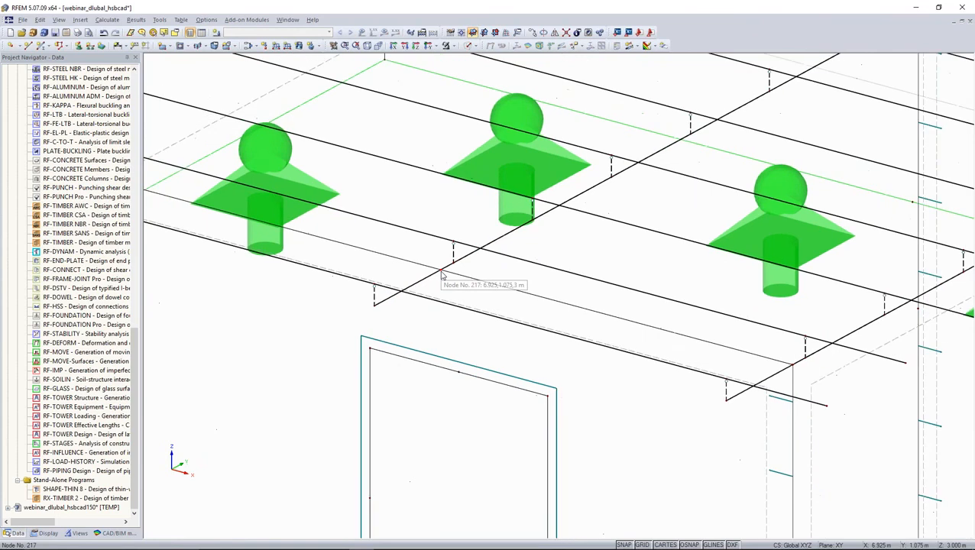
pyautogui.scroll(-3, 642, 186)
pyautogui.moveTo(641, 187); pyautogui.dragTo(623, 207, button='middle')
pyautogui.scroll(3, 624, 207)
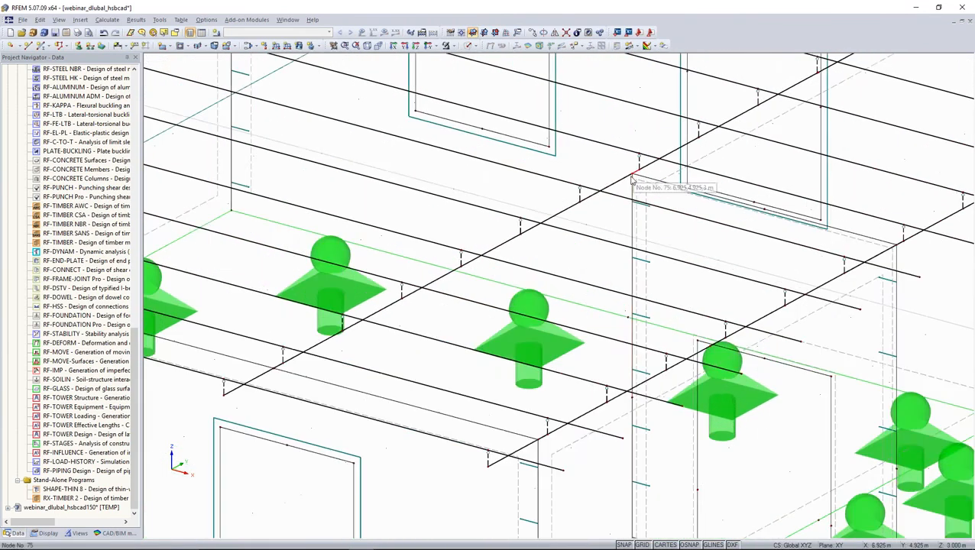
pyautogui.scroll(-3, 634, 182)
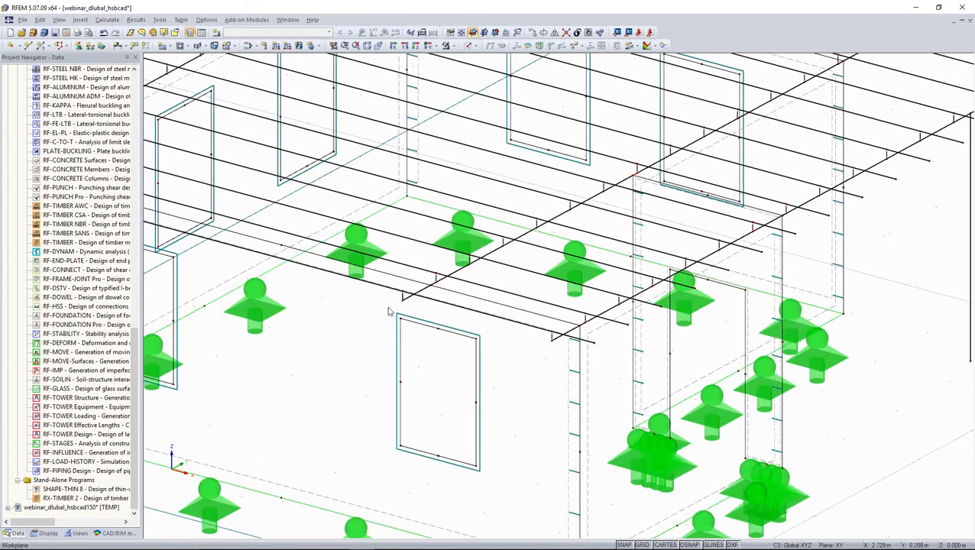
pyautogui.moveTo(462, 283); pyautogui.dragTo(450, 313, button='middle')
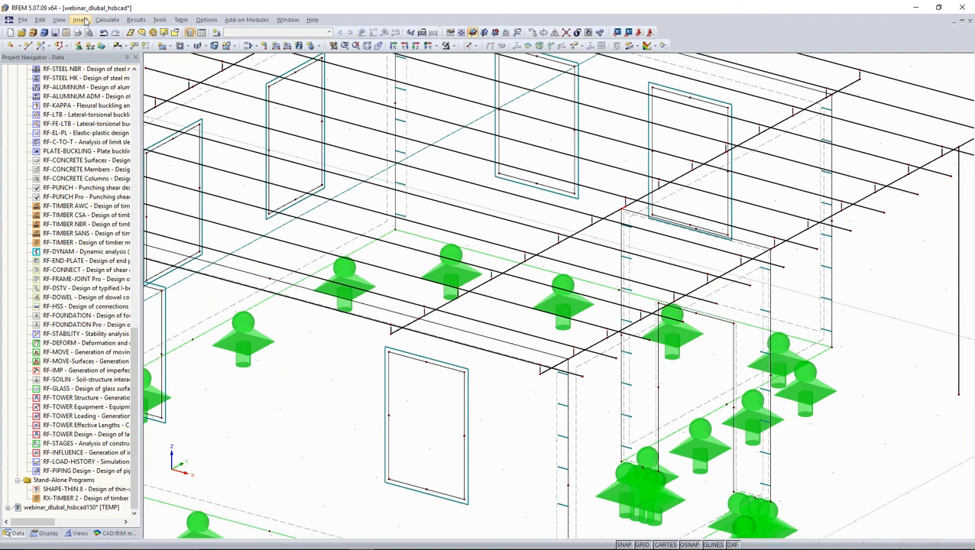
# Step: Start a new average region and assign surfaces 1, 4 and 5 to it by picking them in the model
pyautogui.click(81, 20)
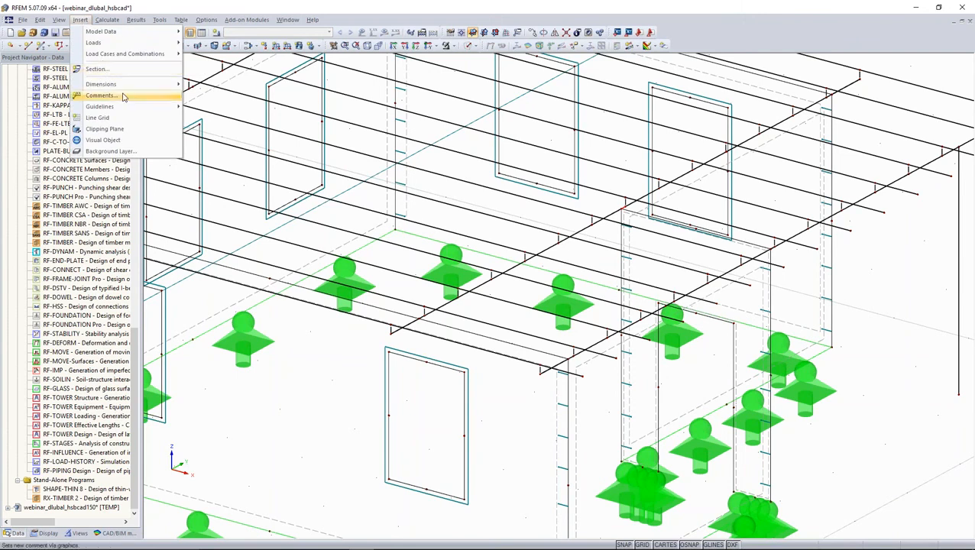
pyautogui.moveTo(151, 43)
pyautogui.click(180, 303)
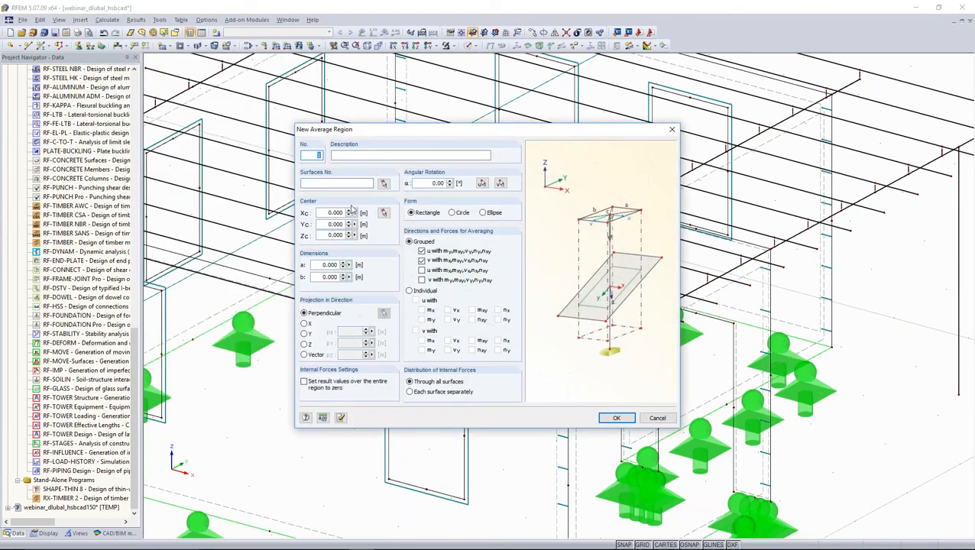
pyautogui.click(384, 184)
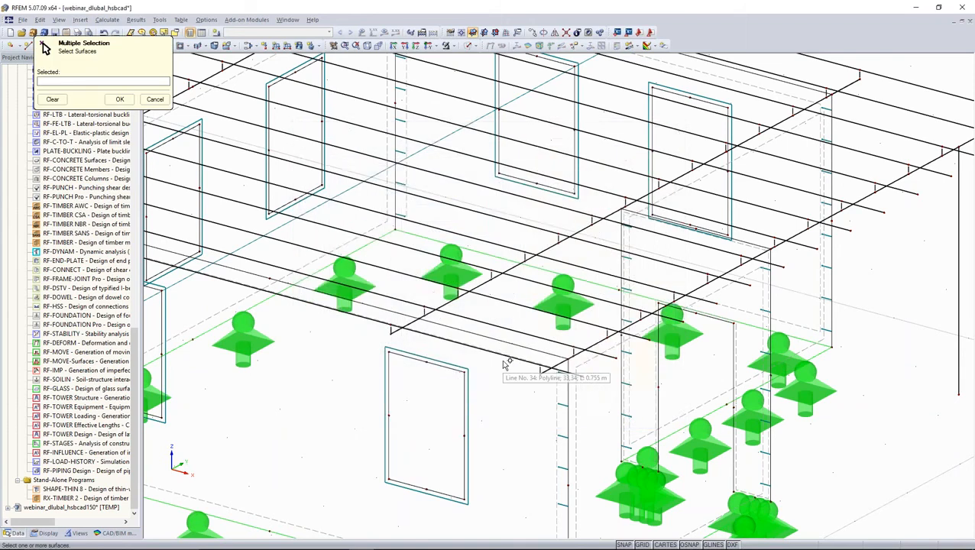
pyautogui.scroll(3, 504, 363)
pyautogui.scroll(2, 504, 364)
pyautogui.click(507, 353)
pyautogui.click(726, 135)
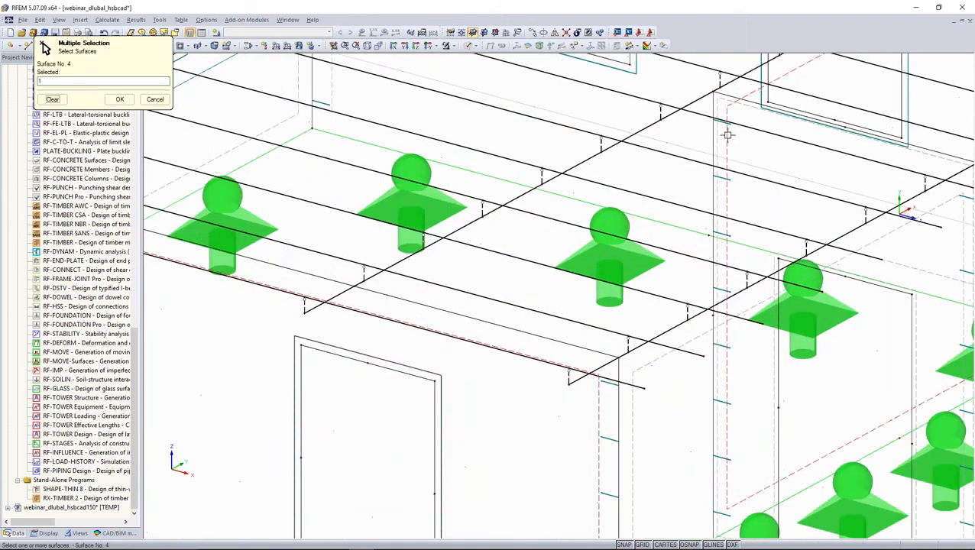
pyautogui.moveTo(728, 157); pyautogui.dragTo(659, 206, button='middle')
pyautogui.click(778, 353)
pyautogui.click(118, 99)
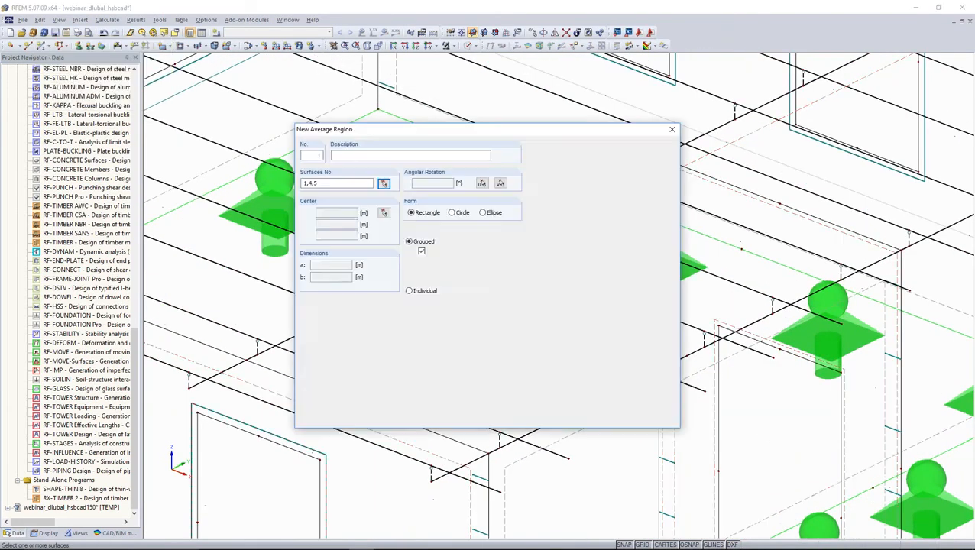
# Step: Make the average region a circle with diameter 1.800 m and enable all four grouped averaging directions
pyautogui.click(452, 214)
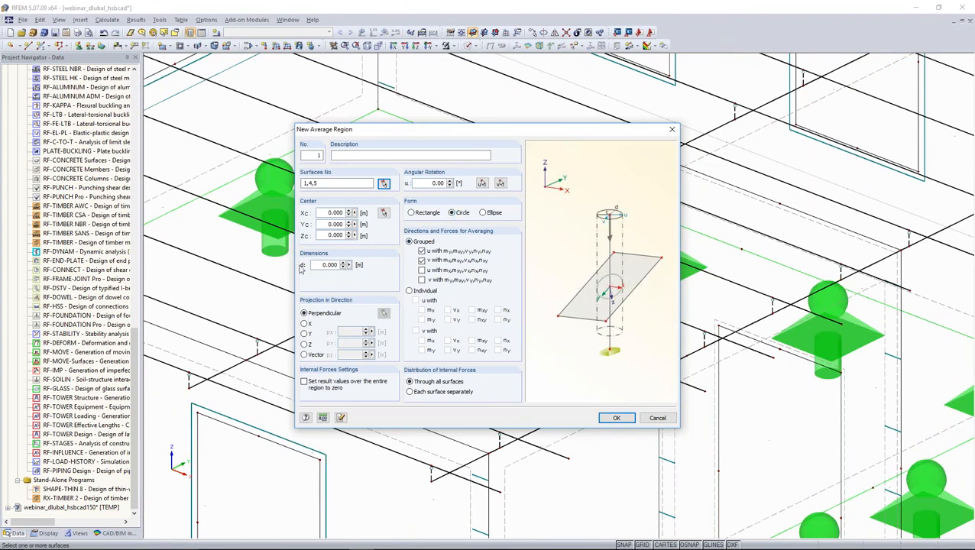
pyautogui.moveTo(314, 265); pyautogui.dragTo(370, 277)
pyautogui.write('1')
pyautogui.click(421, 271)
# Step: Place the average region's center on the node where the middle roof beam meets the window wall, at 6.925, 1.075, 3.000 m
pyautogui.click(383, 213)
pyautogui.scroll(5, 429, 352)
pyautogui.moveTo(398, 346); pyautogui.dragTo(563, 288, button='middle')
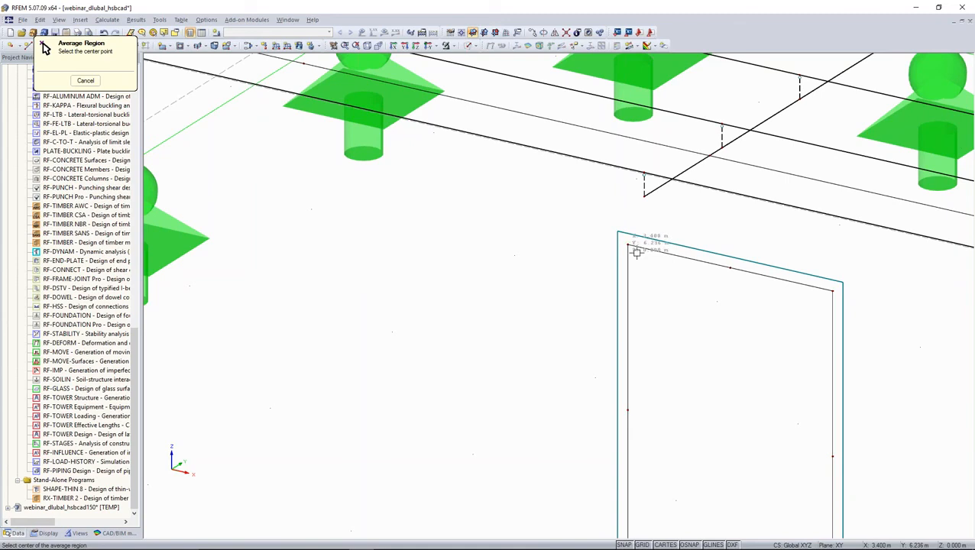
pyautogui.click(85, 81)
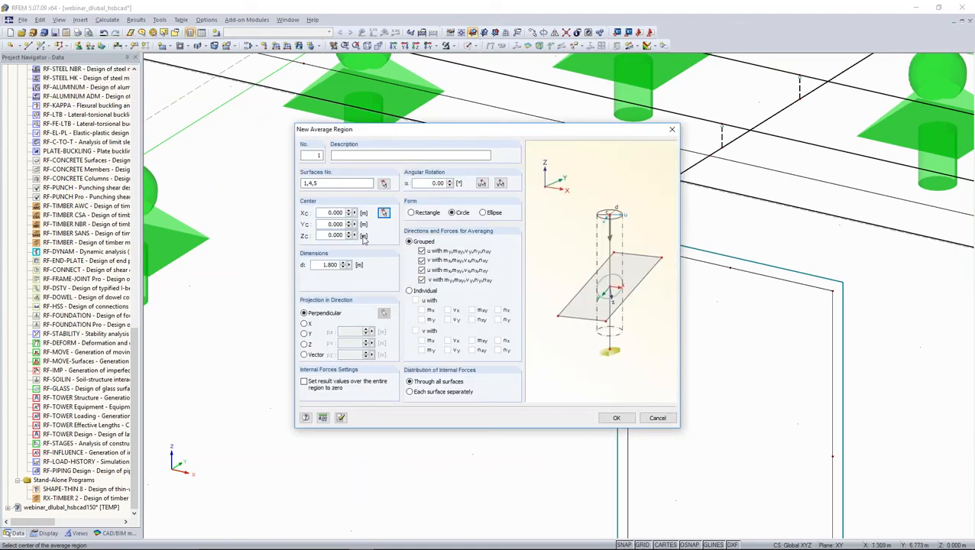
pyautogui.click(384, 213)
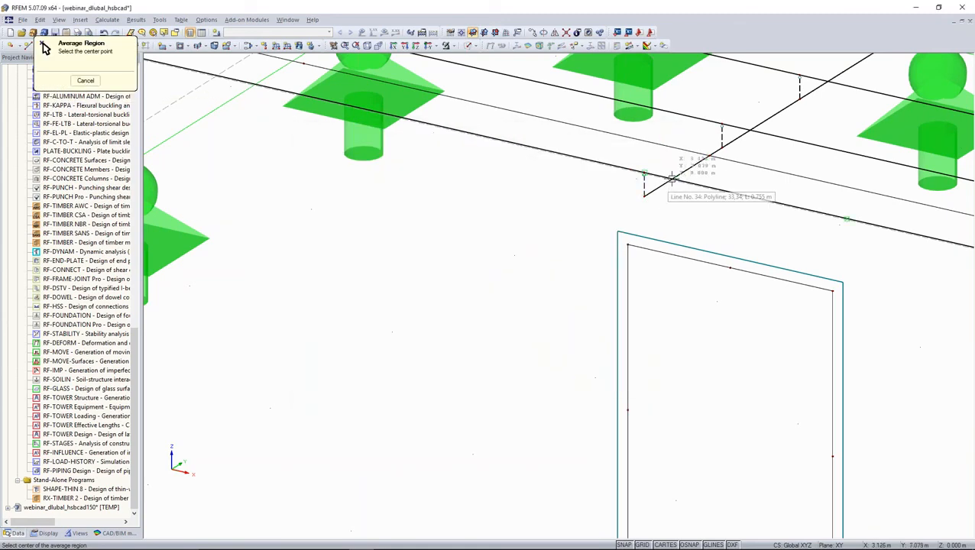
pyautogui.click(711, 157)
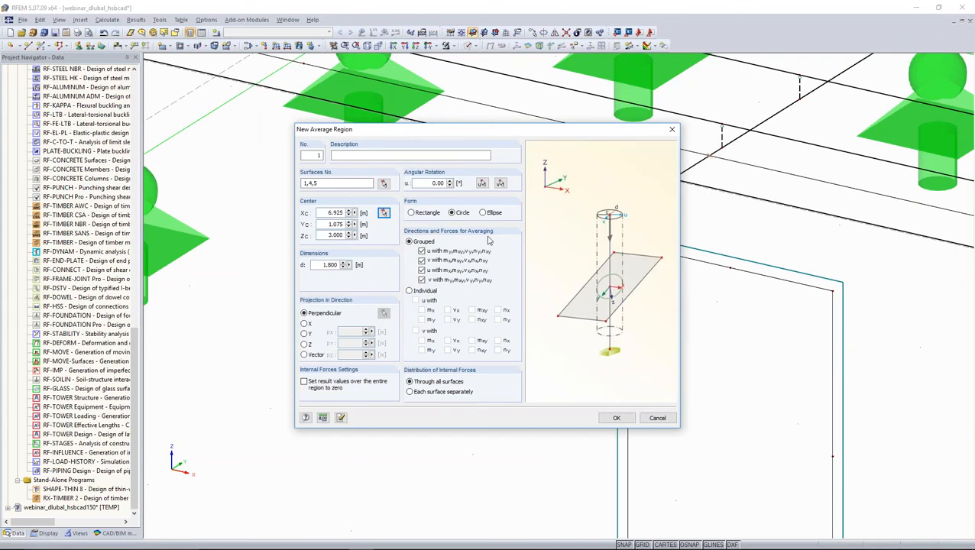
# Step: Project the average region along a vector with pY of 25.000 m, create it, and examine its circles on the walls
pyautogui.click(310, 357)
pyautogui.doubleClick(347, 343)
pyautogui.write('25')
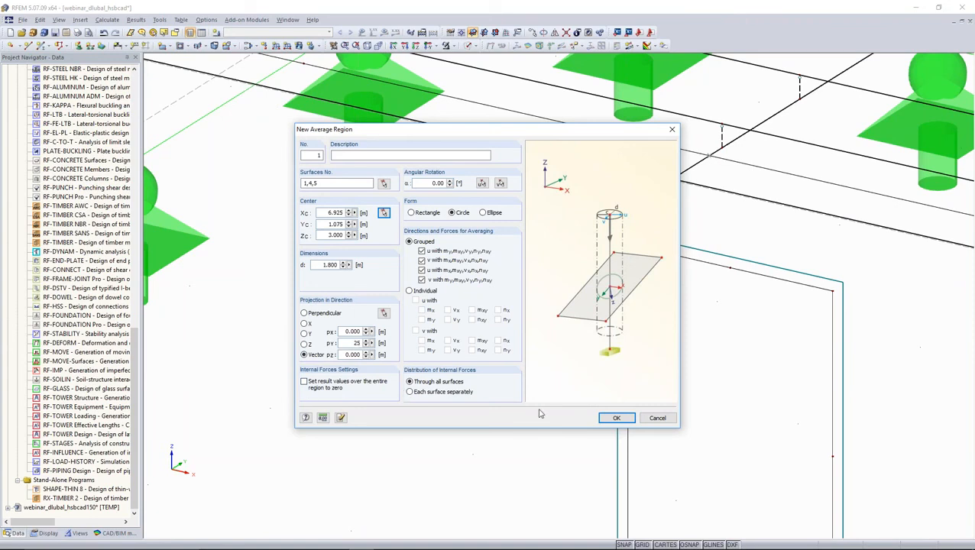
pyautogui.click(605, 420)
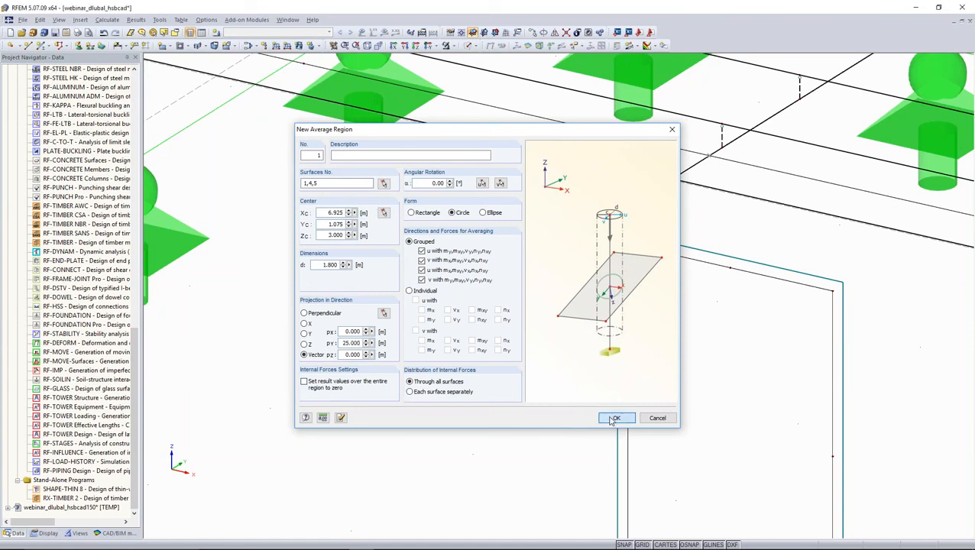
pyautogui.scroll(2, 572, 388)
pyautogui.scroll(-3, 571, 387)
pyautogui.scroll(-1, 530, 369)
pyautogui.keyDown('ctrl'); pyautogui.moveTo(531, 370); pyautogui.dragTo(409, 334, button='middle'); pyautogui.keyUp('ctrl')
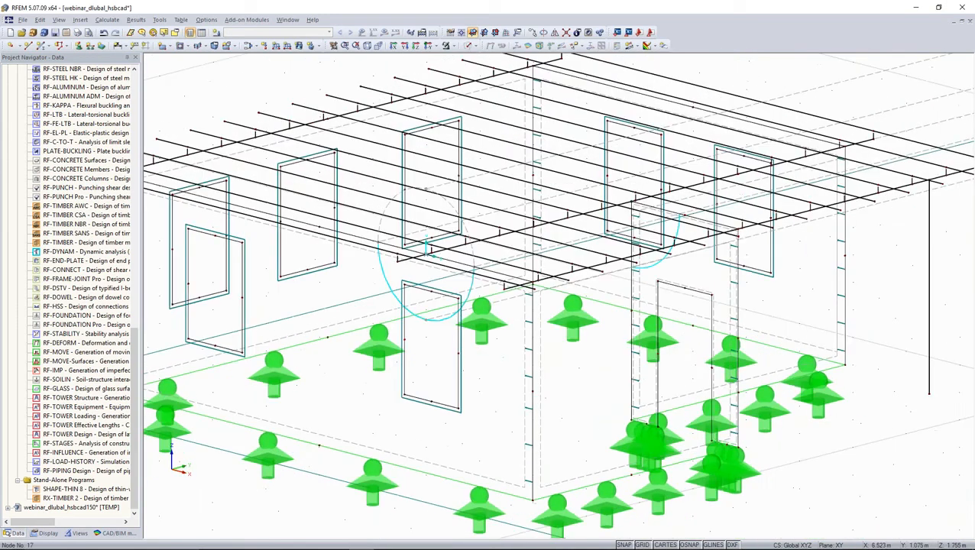
# Step: Create load case LC1 as Permanent with self-weight active at a factor of -1.000 in Z
pyautogui.scroll(-3, 408, 335)
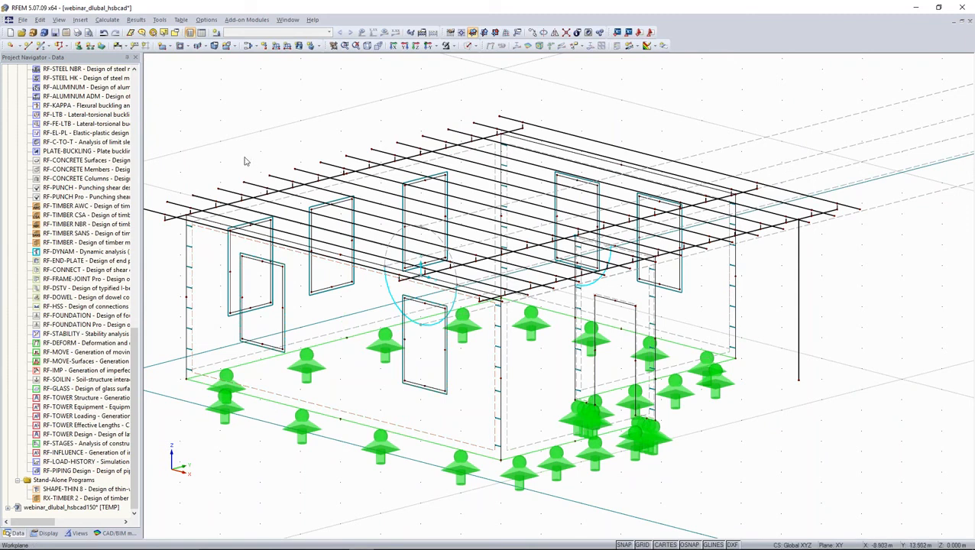
pyautogui.click(216, 32)
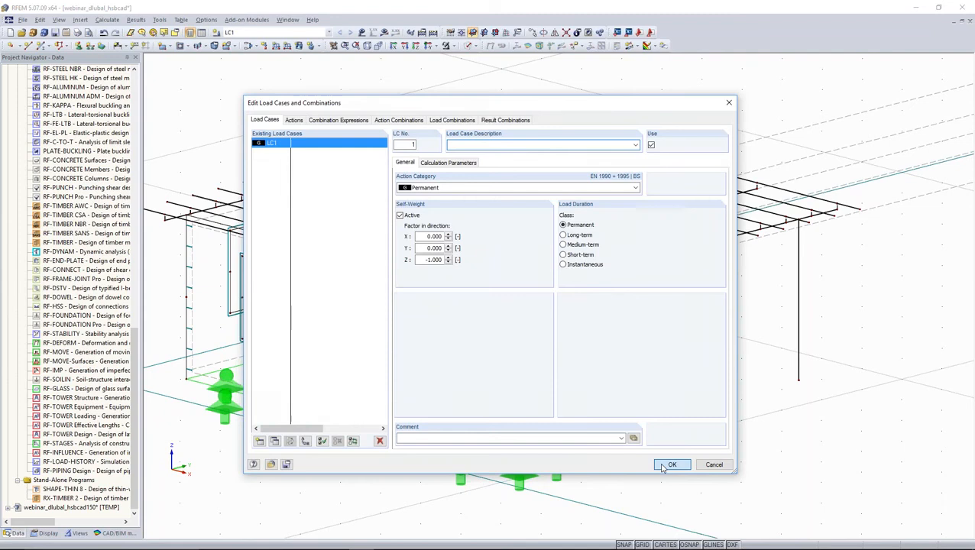
pyautogui.click(660, 465)
# Step: Start converting area loads to member loads via planes and bound the load plane with the roof's four outer corner nodes
pyautogui.click(155, 21)
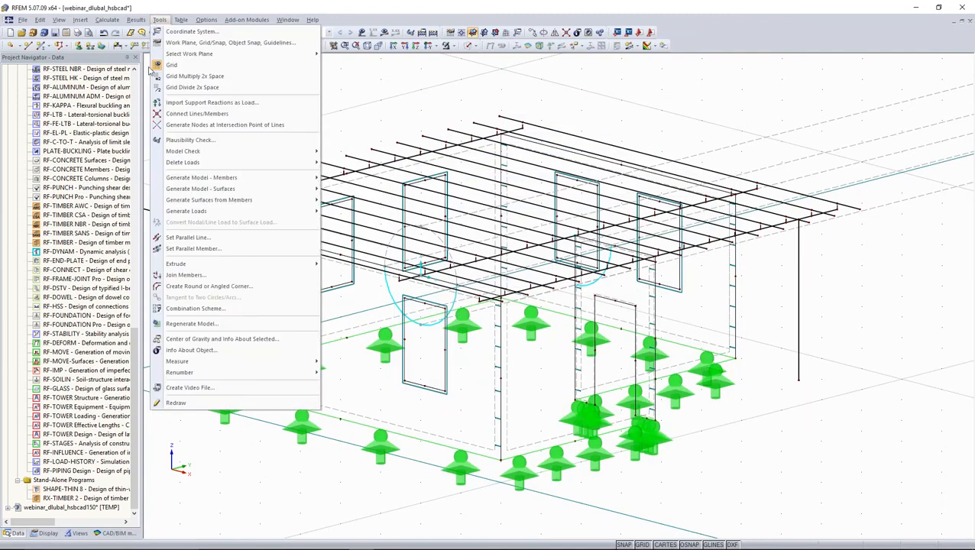
pyautogui.moveTo(246, 180)
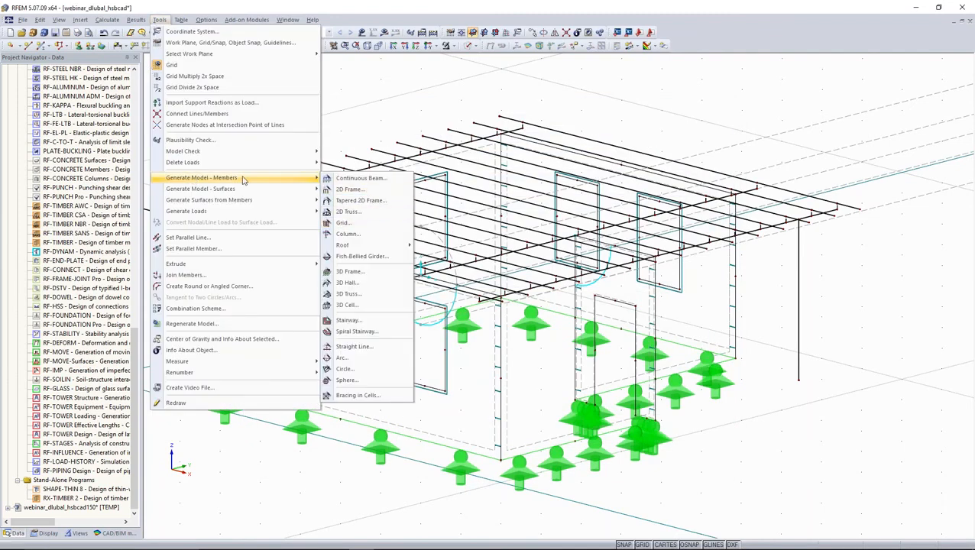
pyautogui.moveTo(237, 212)
pyautogui.click(359, 212)
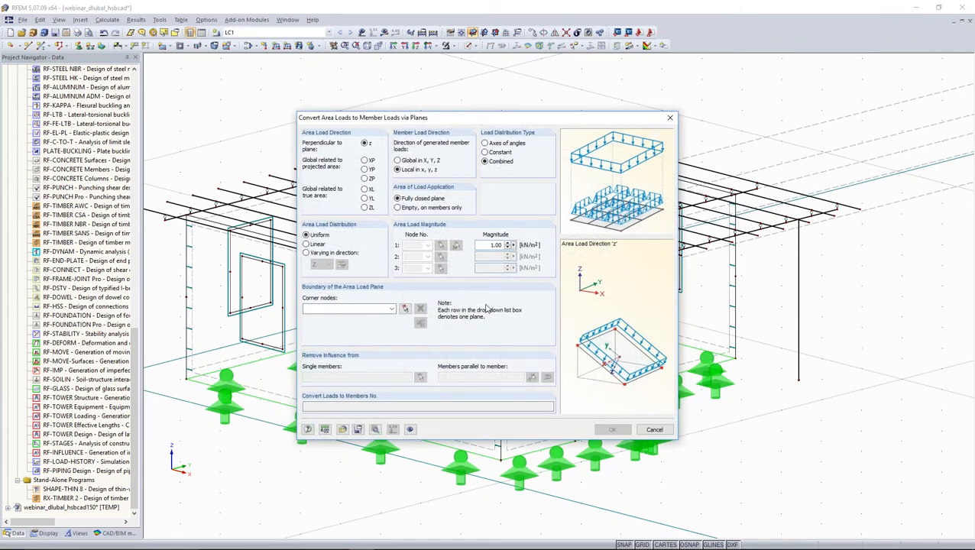
pyautogui.click(405, 309)
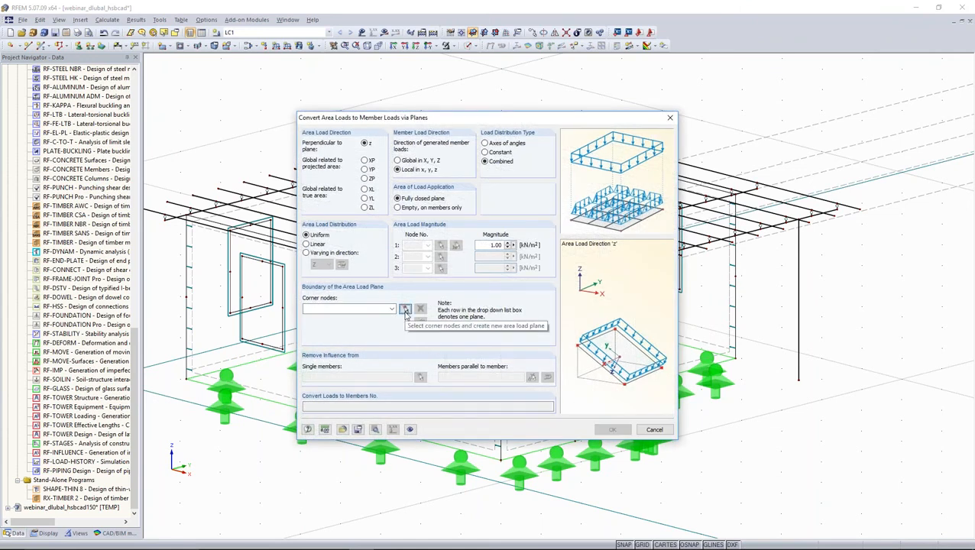
pyautogui.keyDown('ctrl'); pyautogui.moveTo(498, 295); pyautogui.dragTo(306, 201, button='middle'); pyautogui.keyUp('ctrl')
pyautogui.click(204, 258)
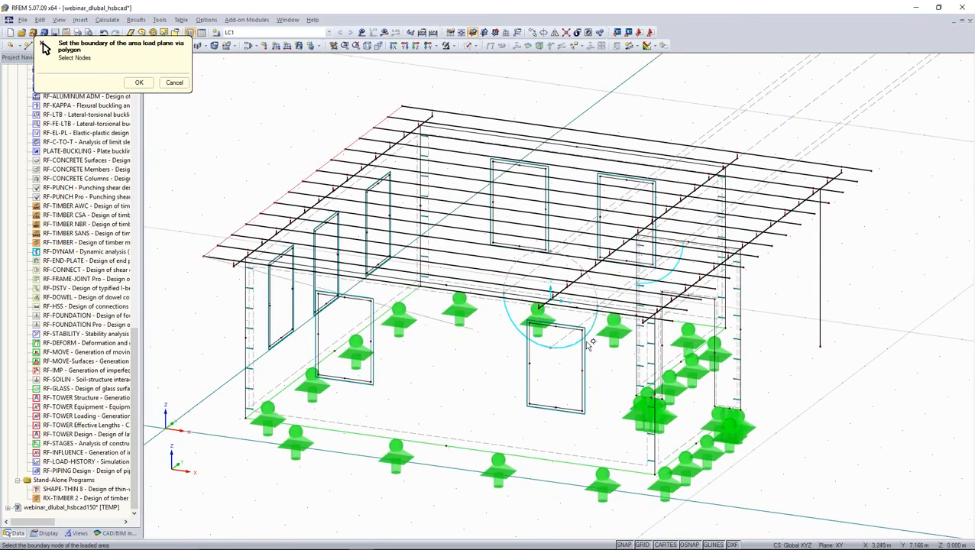
pyautogui.click(676, 329)
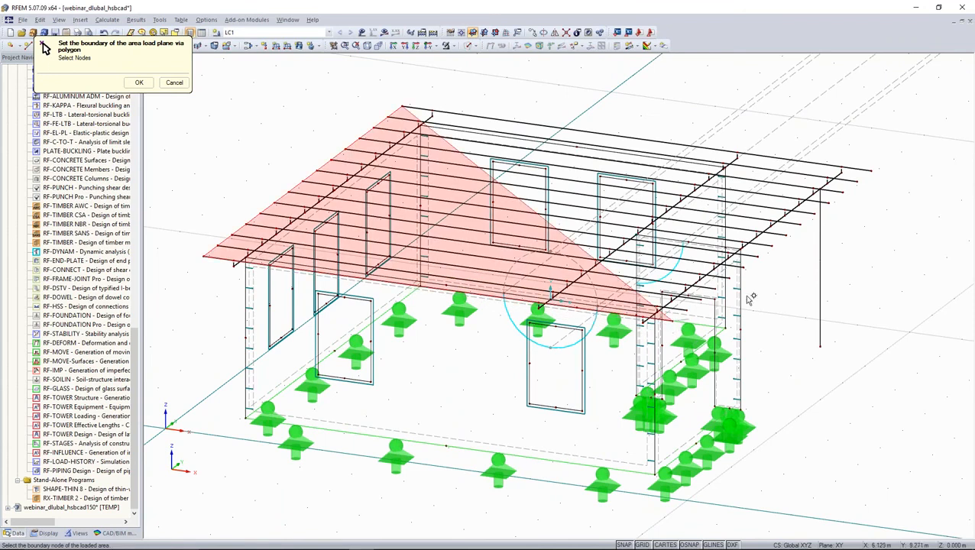
pyautogui.click(869, 170)
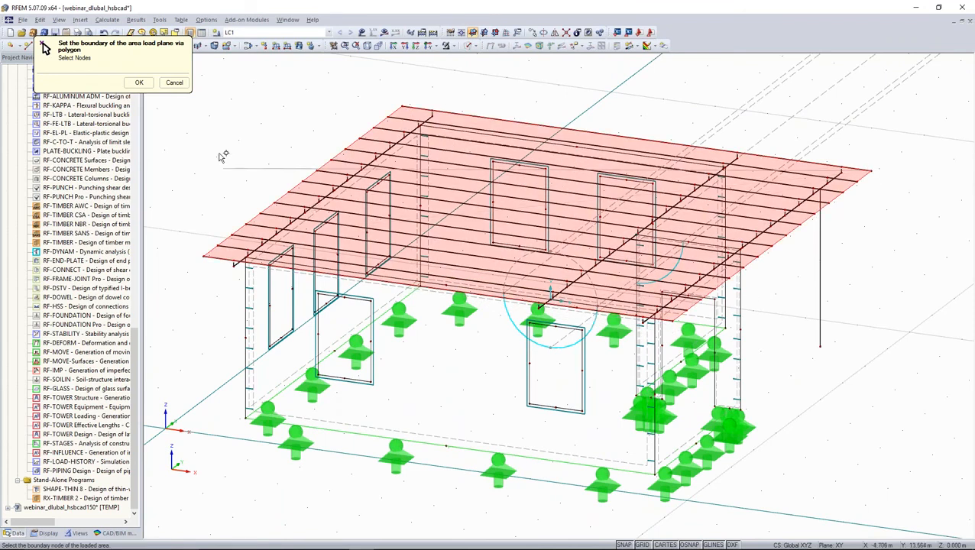
pyautogui.click(140, 83)
# Step: Generate the member loads from a uniform area load of 1.00 kN/m² perpendicular to the roof plane with combined distribution
pyautogui.moveTo(488, 245); pyautogui.dragTo(553, 257)
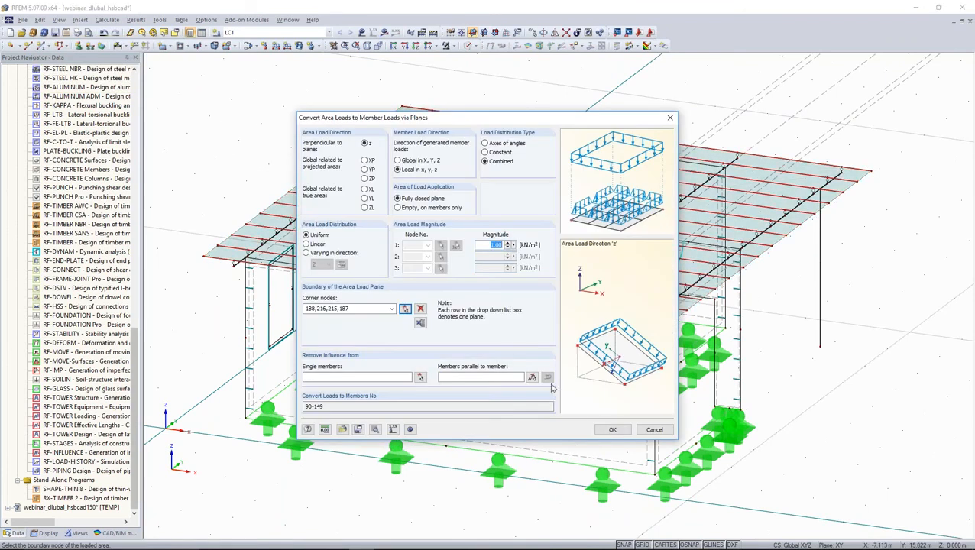
pyautogui.click(612, 428)
pyautogui.click(593, 363)
# Step: Display the generated roof load as separate member loads and inspect it, switching back to the area load display
pyautogui.moveTo(777, 372); pyautogui.dragTo(600, 383, button='middle')
pyautogui.rightClick(765, 155)
pyautogui.click(774, 188)
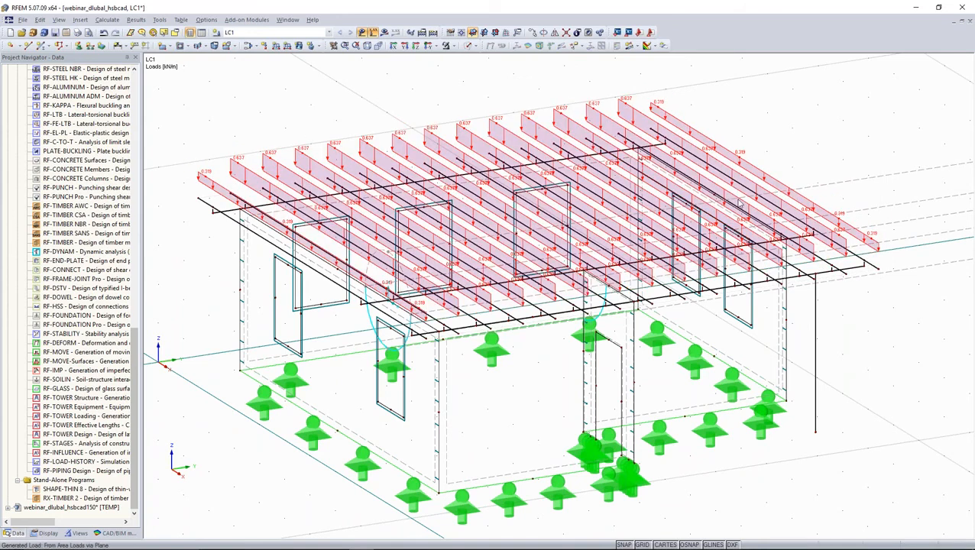
pyautogui.keyDown('ctrl'); pyautogui.moveTo(738, 203); pyautogui.dragTo(914, 256, button='middle'); pyautogui.keyUp('ctrl')
pyautogui.rightClick(864, 184)
pyautogui.click(869, 217)
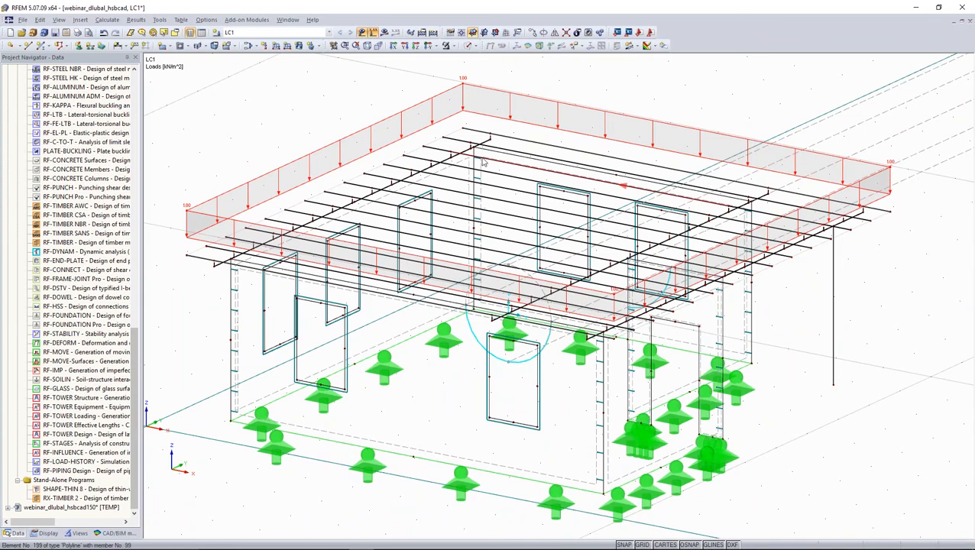
# Step: Create load case LC2 with the action category Snow (H ≤ 1000 m a.s.l.)
pyautogui.scroll(-5, 483, 162)
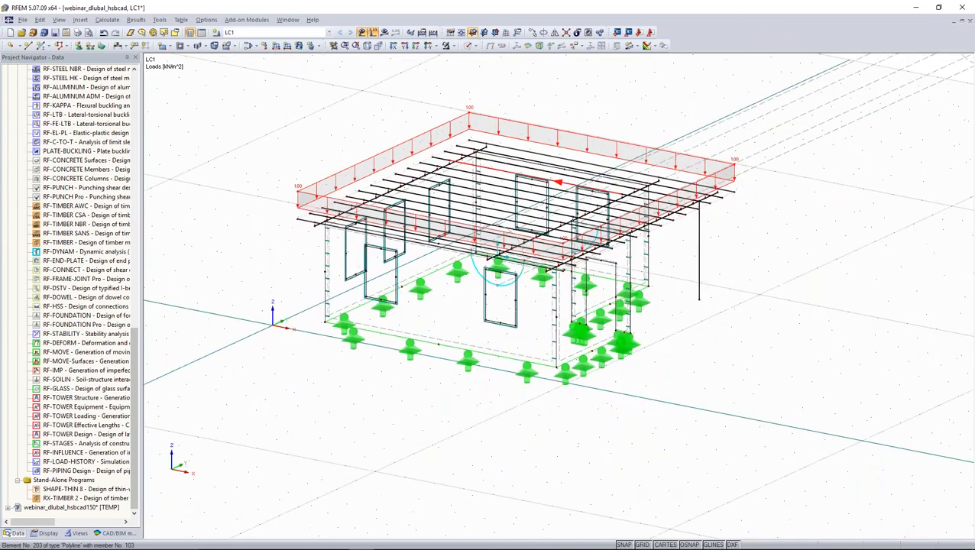
pyautogui.keyDown('ctrl'); pyautogui.moveTo(483, 162); pyautogui.dragTo(527, 166, button='middle'); pyautogui.keyUp('ctrl')
pyautogui.click(217, 33)
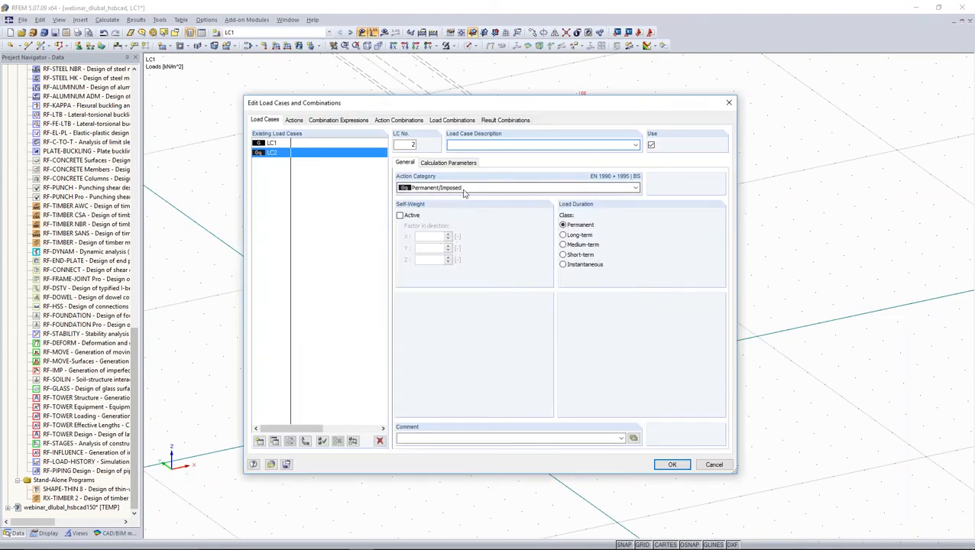
pyautogui.click(459, 187)
pyautogui.click(461, 289)
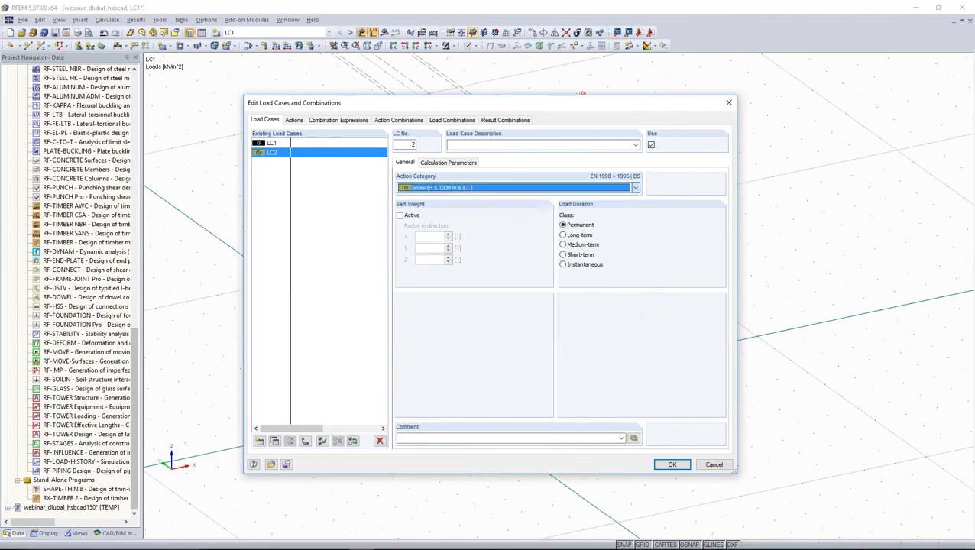
pyautogui.click(670, 464)
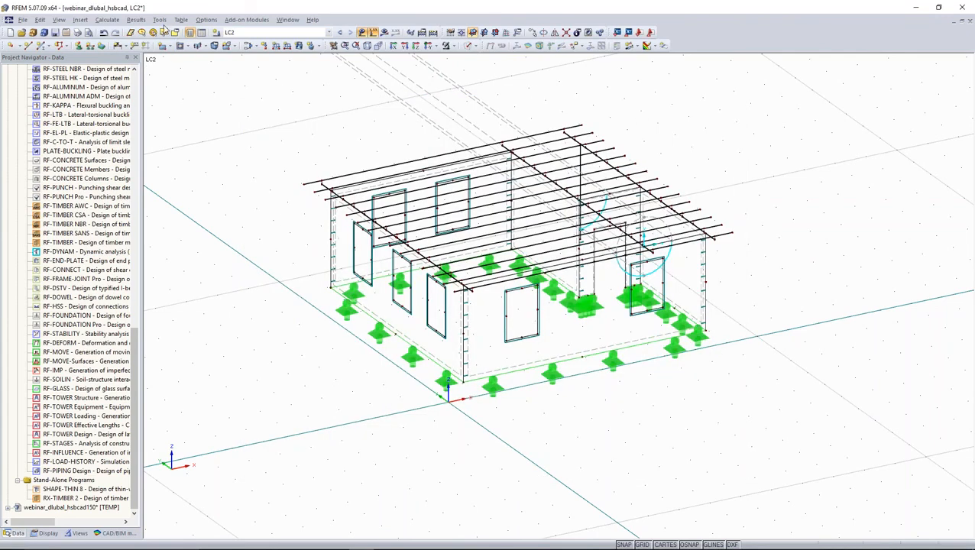
pyautogui.click(159, 19)
pyautogui.moveTo(255, 211)
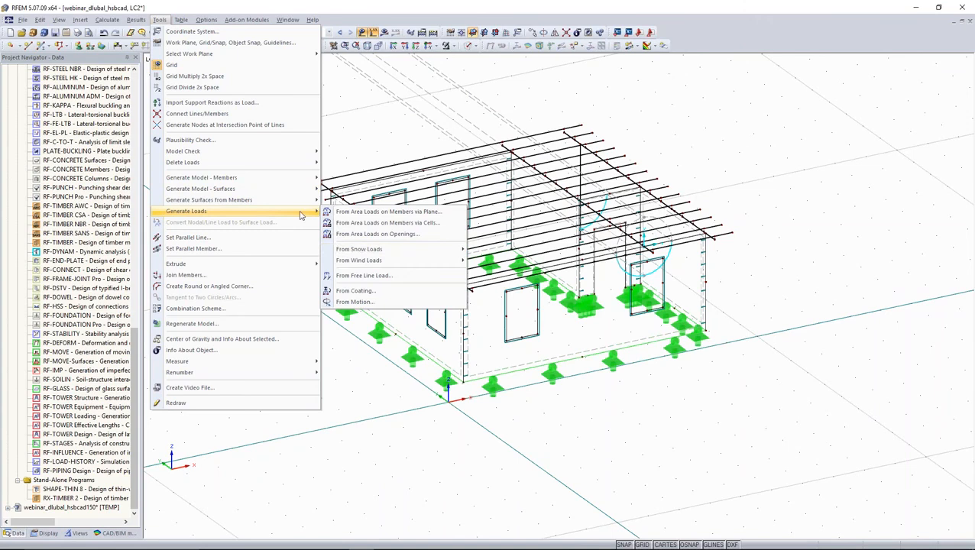
pyautogui.moveTo(392, 249)
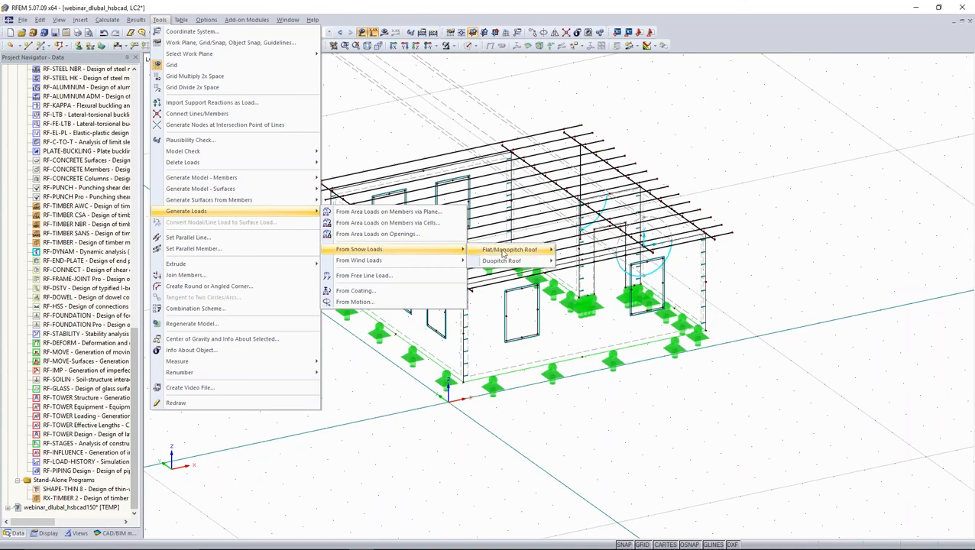
pyautogui.moveTo(534, 250)
pyautogui.click(582, 251)
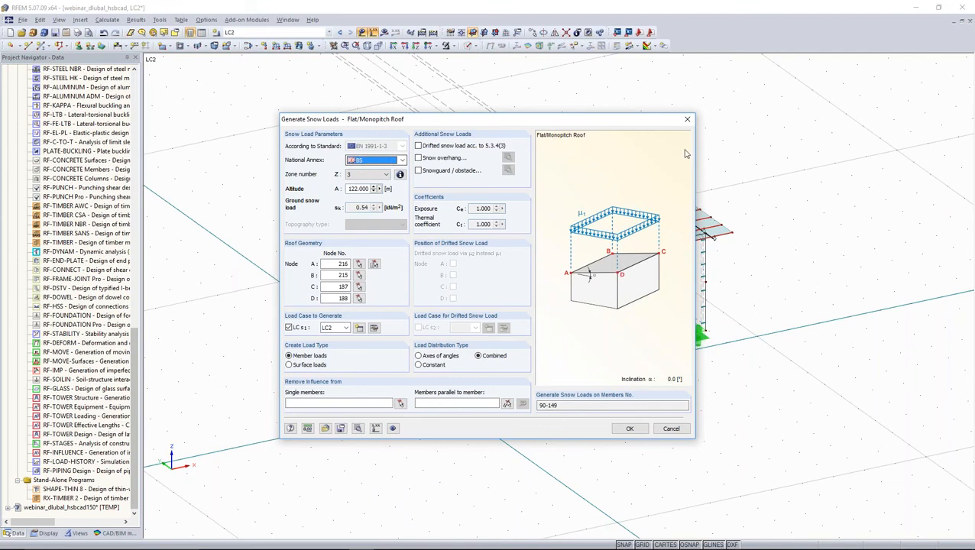
pyautogui.click(687, 119)
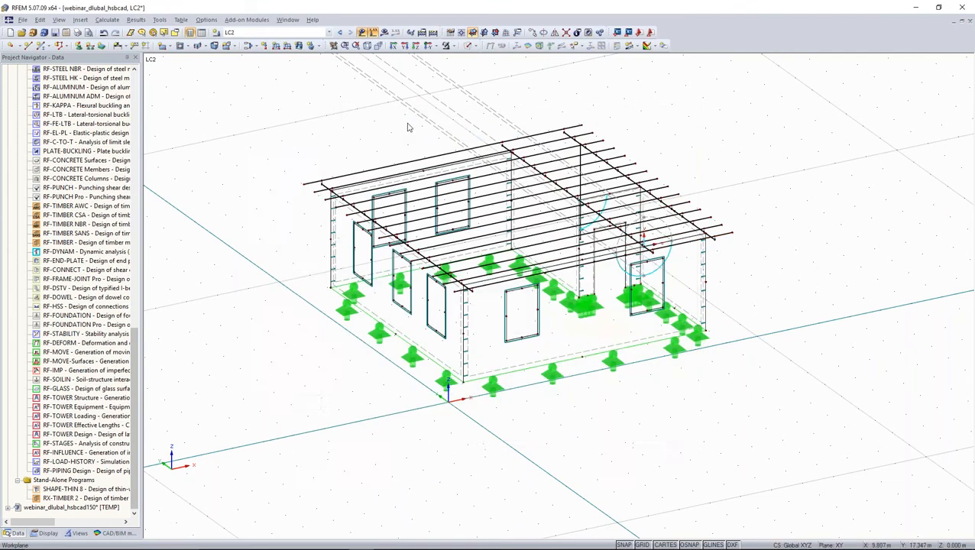
# Step: Start generating snow loads for a flat/monopitch roof to EN 1991-1-3, using the BS national annex
pyautogui.click(159, 20)
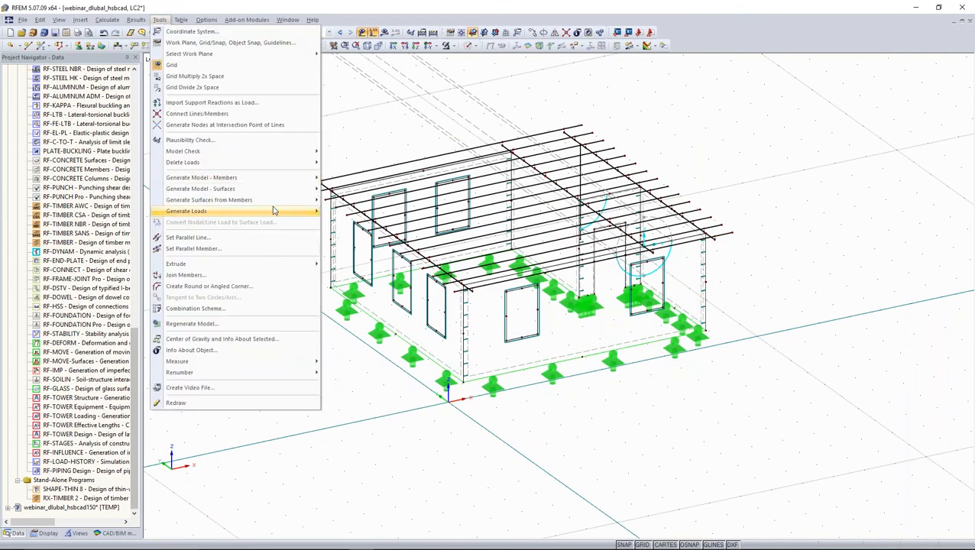
pyautogui.moveTo(298, 211)
pyautogui.moveTo(449, 252)
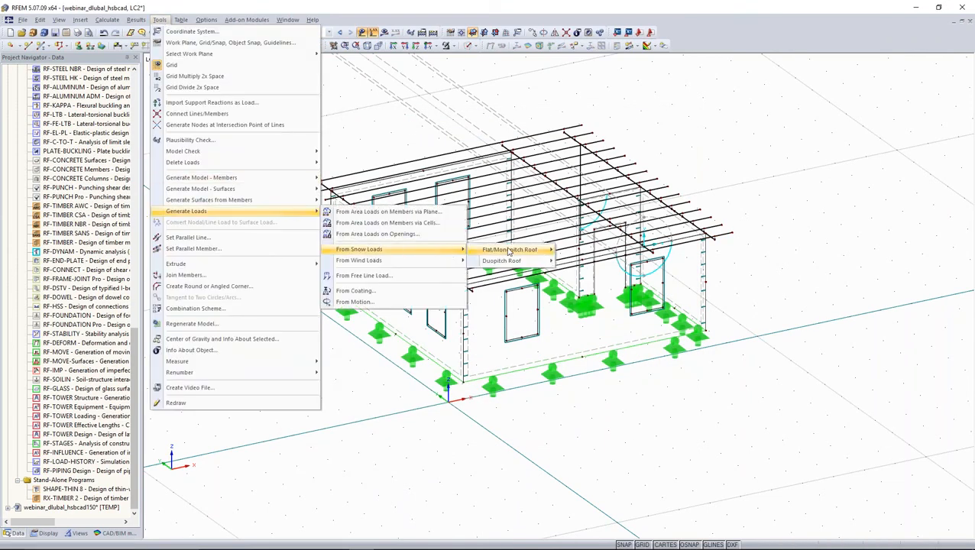
pyautogui.moveTo(512, 252)
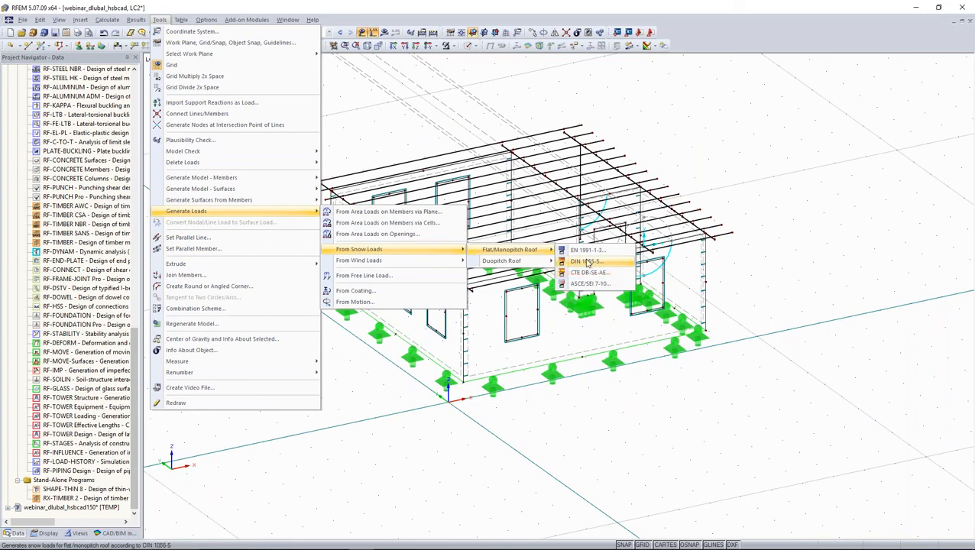
pyautogui.click(586, 262)
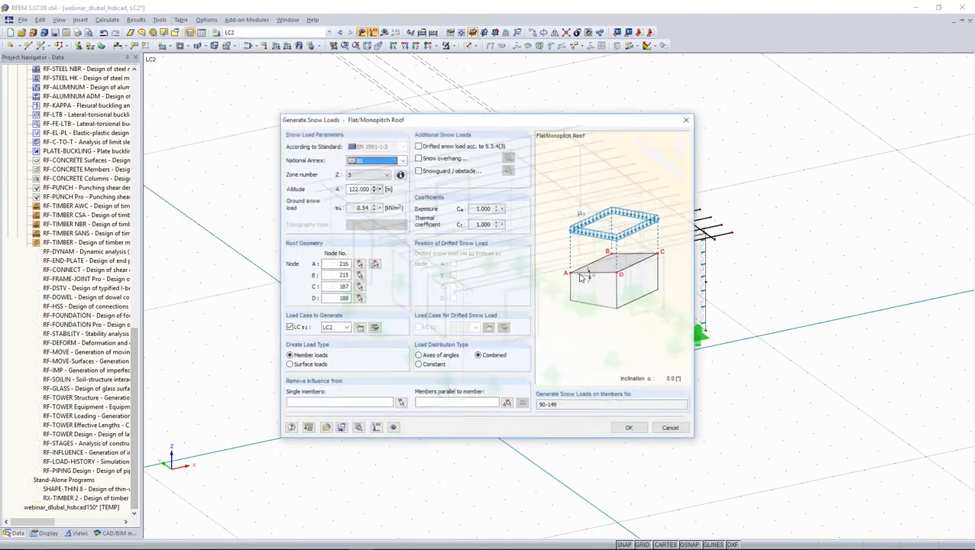
pyautogui.click(402, 161)
pyautogui.scroll(1, 398, 211)
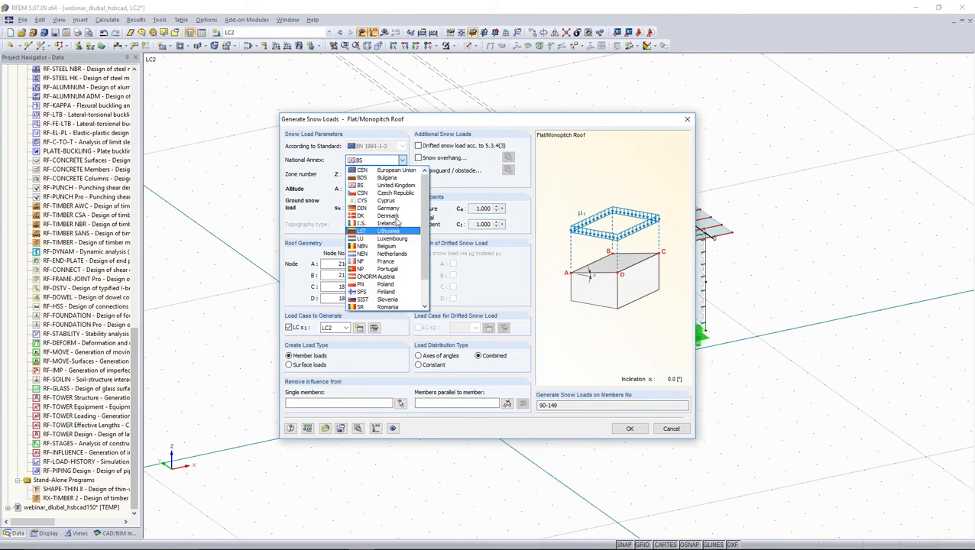
pyautogui.click(483, 124)
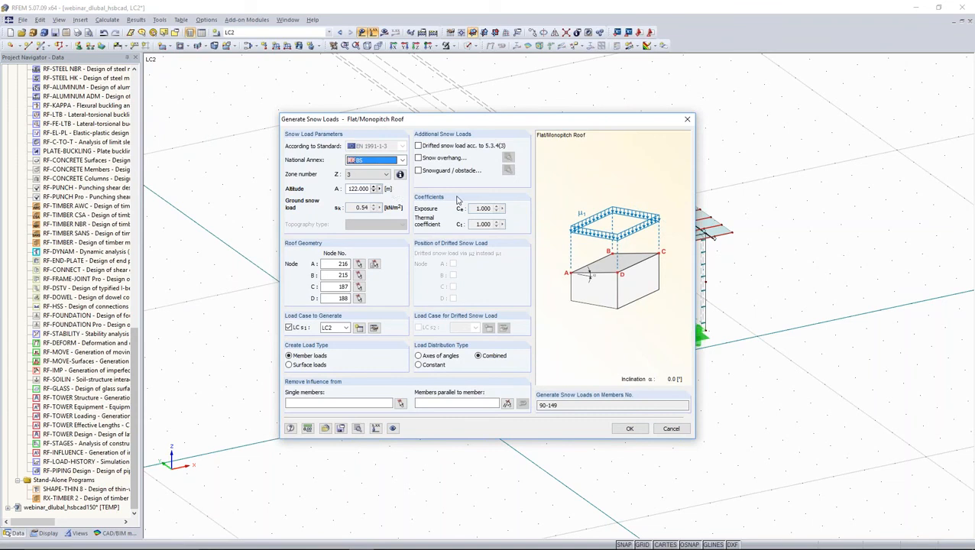
# Step: Pick snow zone 3 from the United Kingdom snow zone map
pyautogui.click(399, 174)
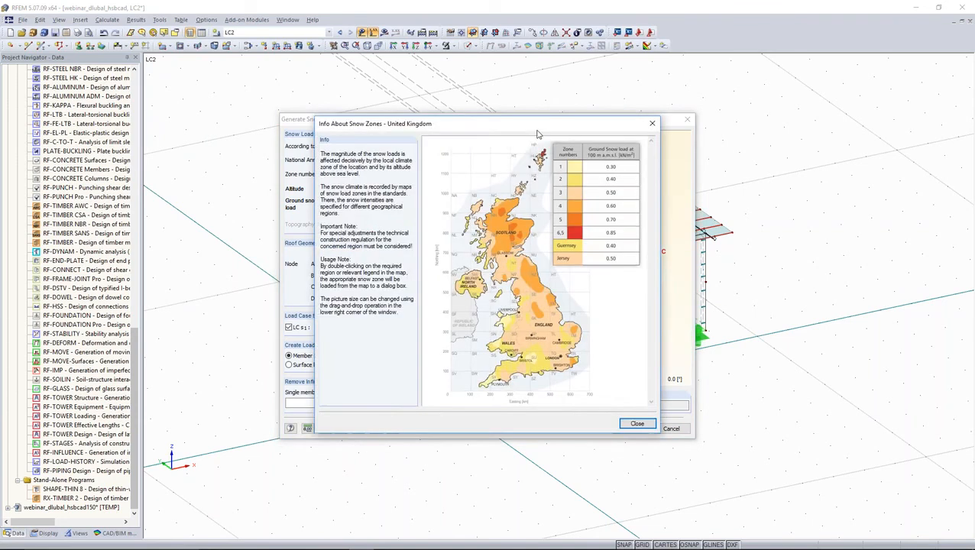
pyautogui.moveTo(539, 124); pyautogui.dragTo(561, 67)
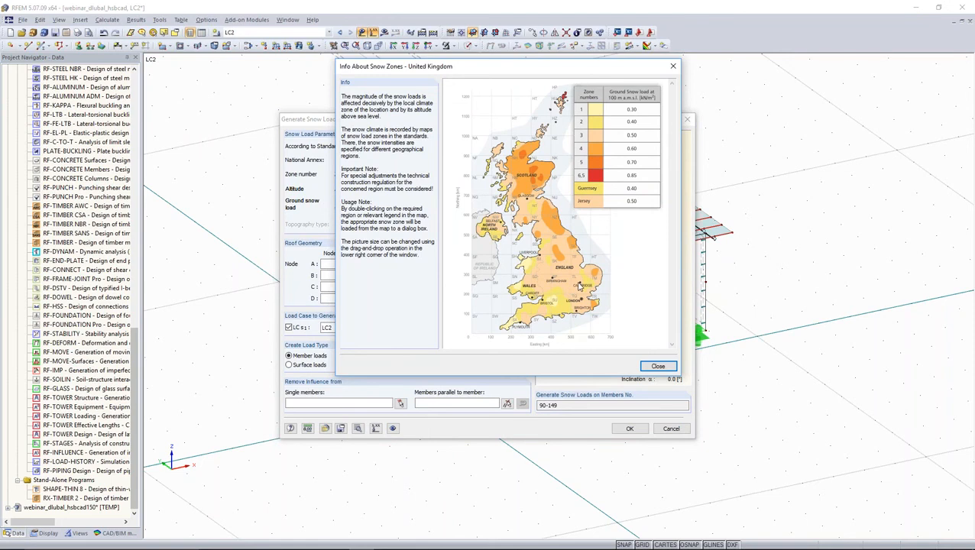
pyautogui.doubleClick(579, 286)
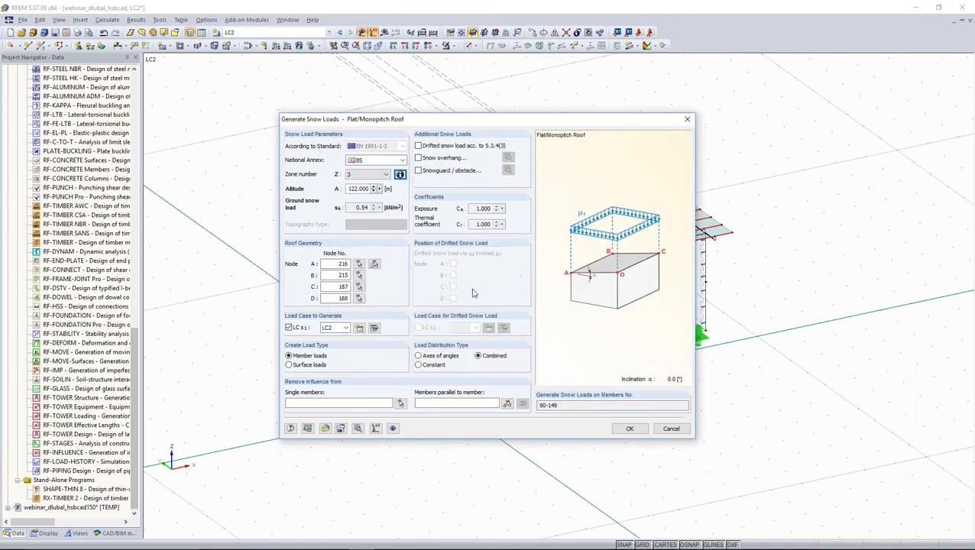
# Step: Check the roof corner nodes A to D against the model and generate the snow member loads in LC2 with combined distribution
pyautogui.moveTo(337, 263); pyautogui.dragTo(414, 264)
pyautogui.moveTo(518, 127); pyautogui.dragTo(856, 92)
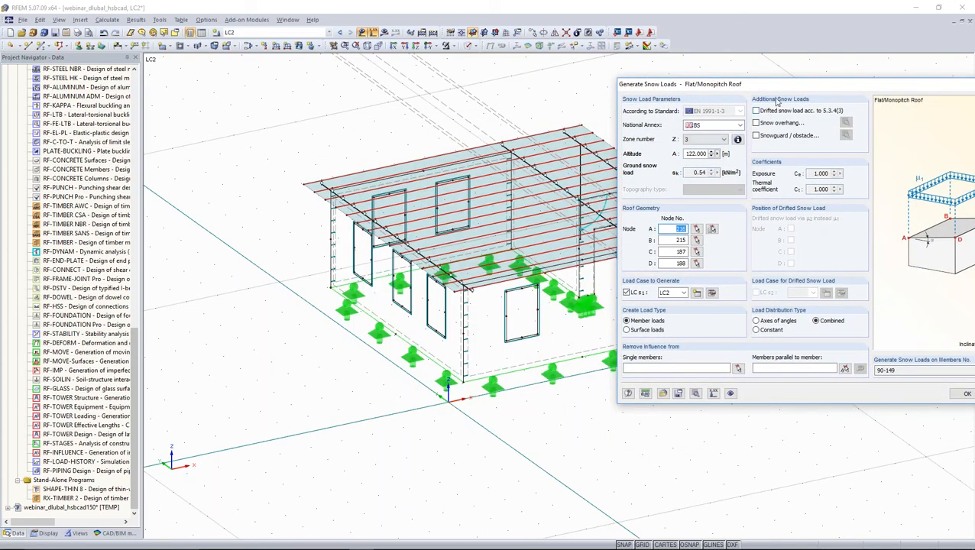
pyautogui.moveTo(761, 85); pyautogui.dragTo(437, 55)
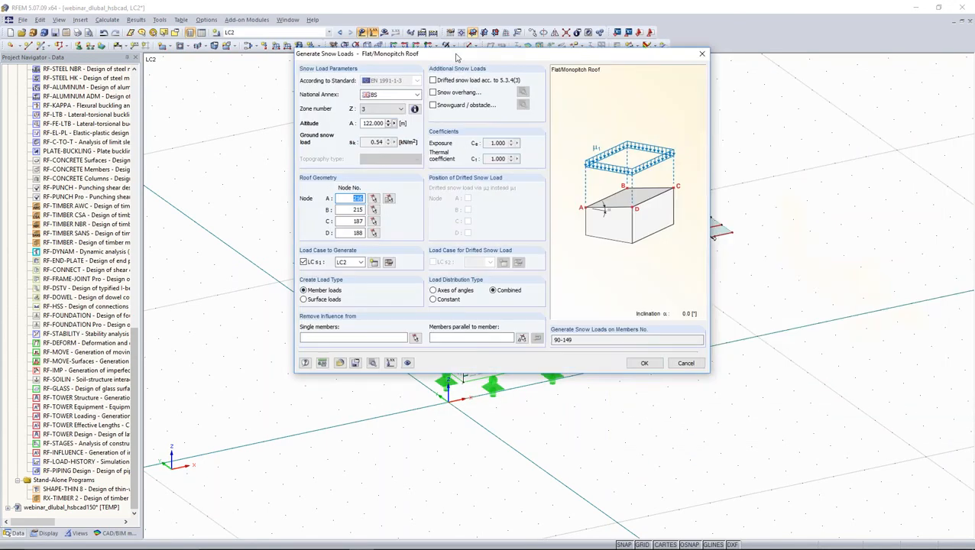
pyautogui.click(643, 363)
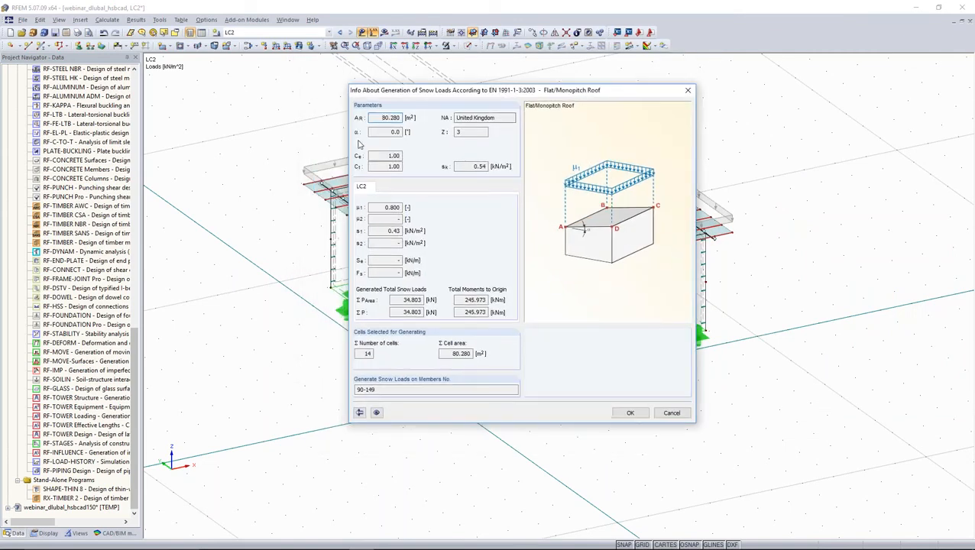
pyautogui.press('Tab')
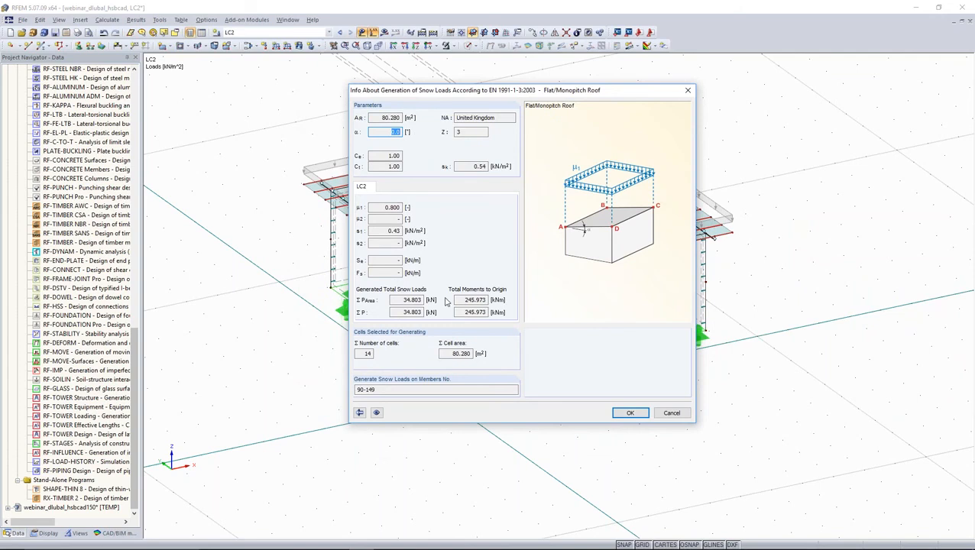
pyautogui.press('Tab')
pyautogui.click(628, 414)
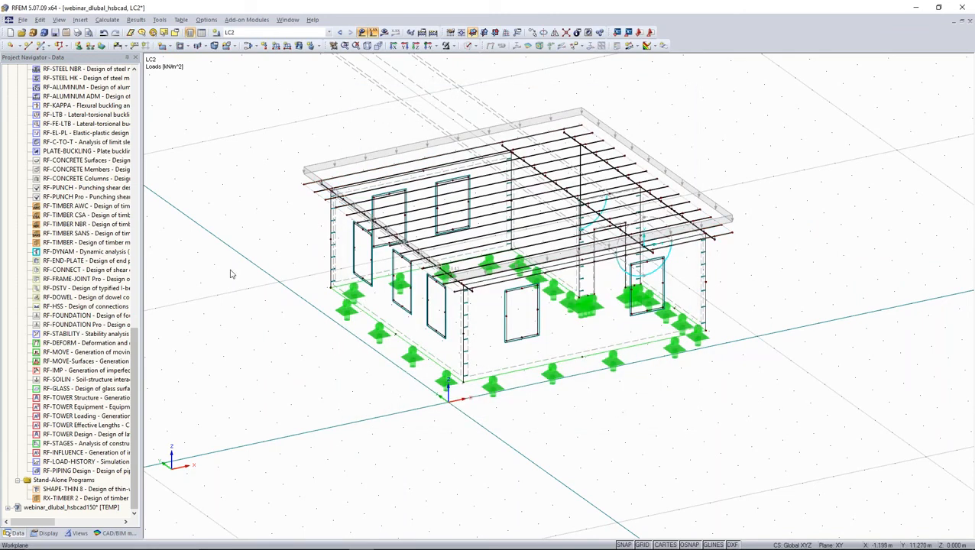
# Step: Create load case LC3 with the action category Wind
pyautogui.click(216, 33)
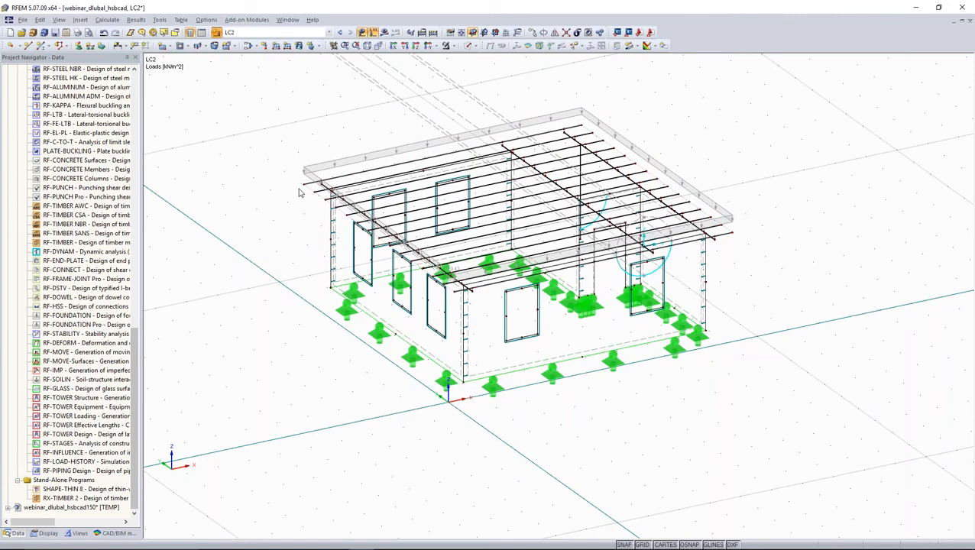
pyautogui.click(464, 189)
pyautogui.click(459, 297)
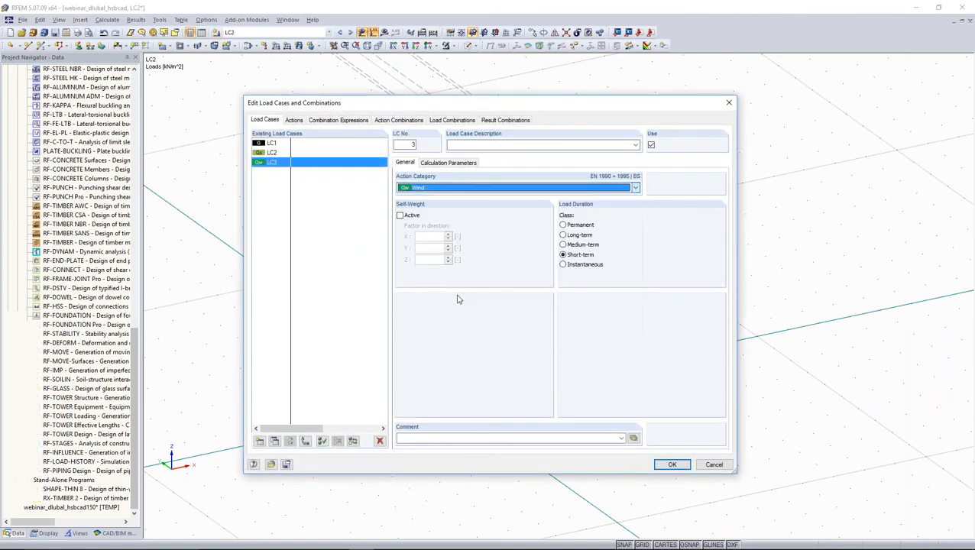
pyautogui.moveTo(442, 109); pyautogui.dragTo(713, 79)
pyautogui.click(940, 435)
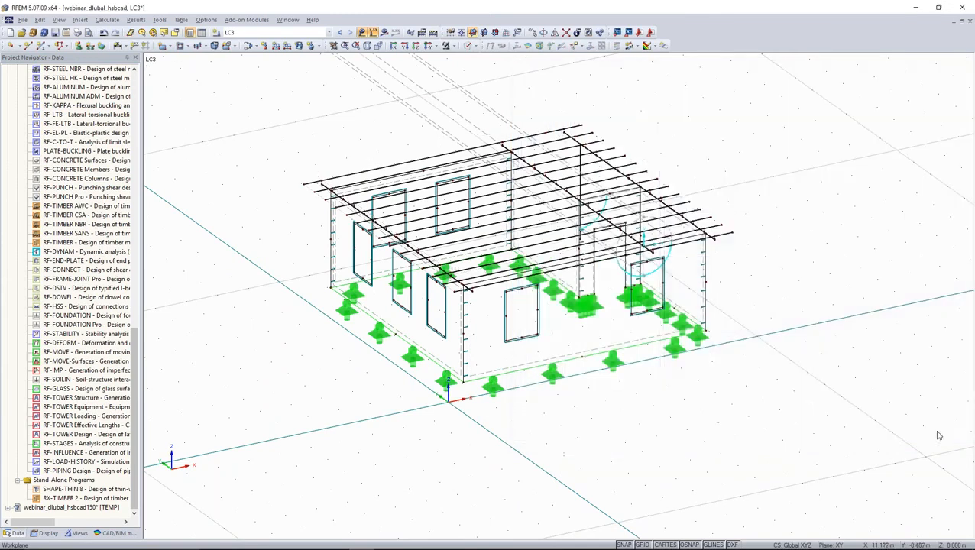
# Step: Start generating wind loads for vertical walls to EN 1991-1-4 and view the German wind zone map
pyautogui.click(159, 19)
pyautogui.moveTo(251, 213)
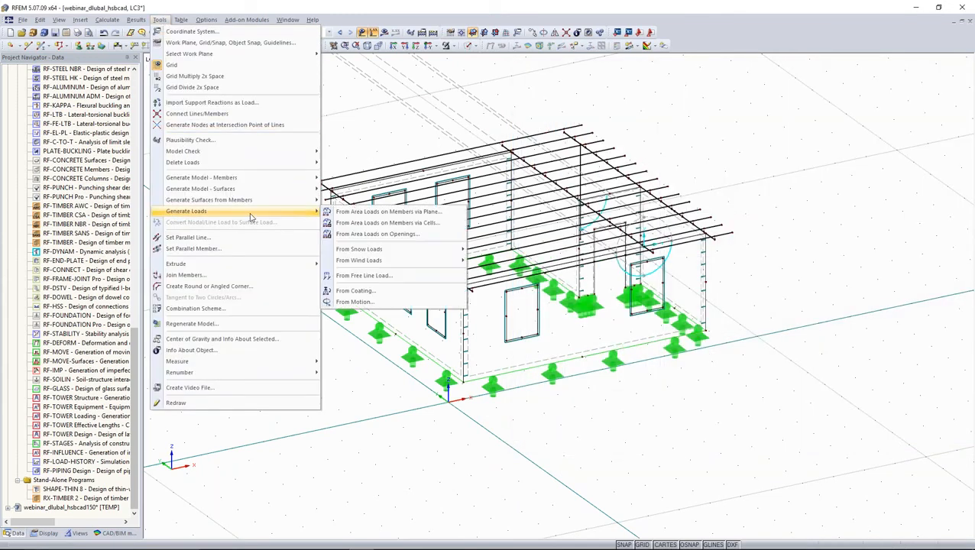
pyautogui.moveTo(439, 267)
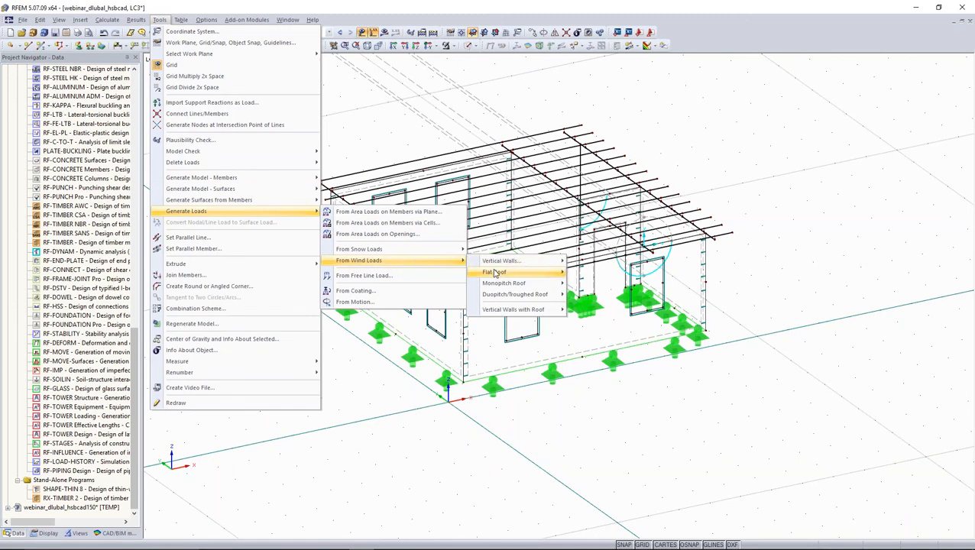
pyautogui.moveTo(529, 268)
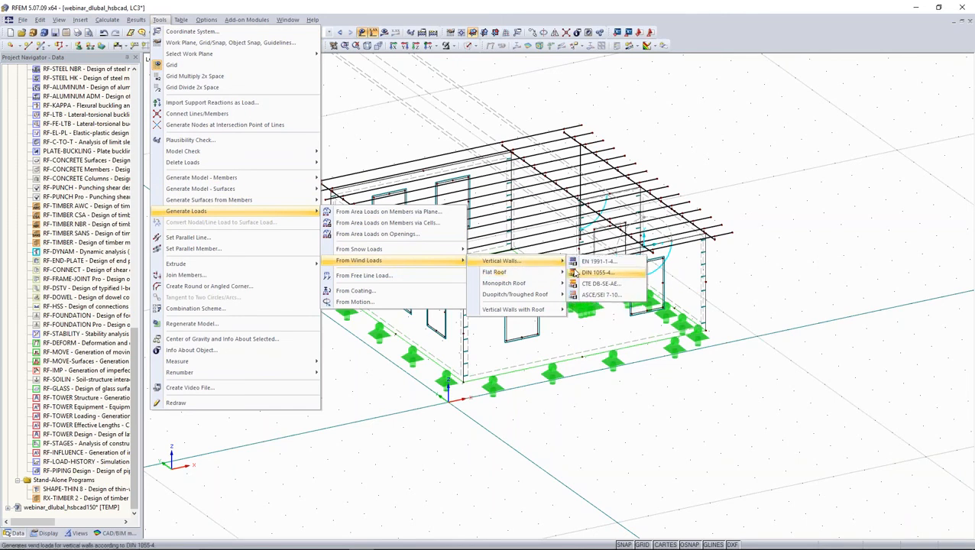
pyautogui.click(593, 261)
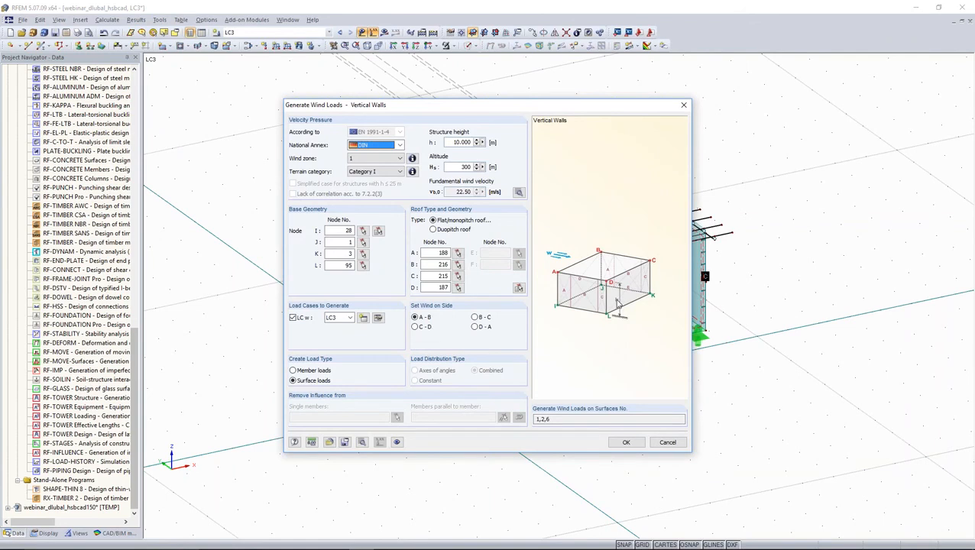
pyautogui.click(413, 159)
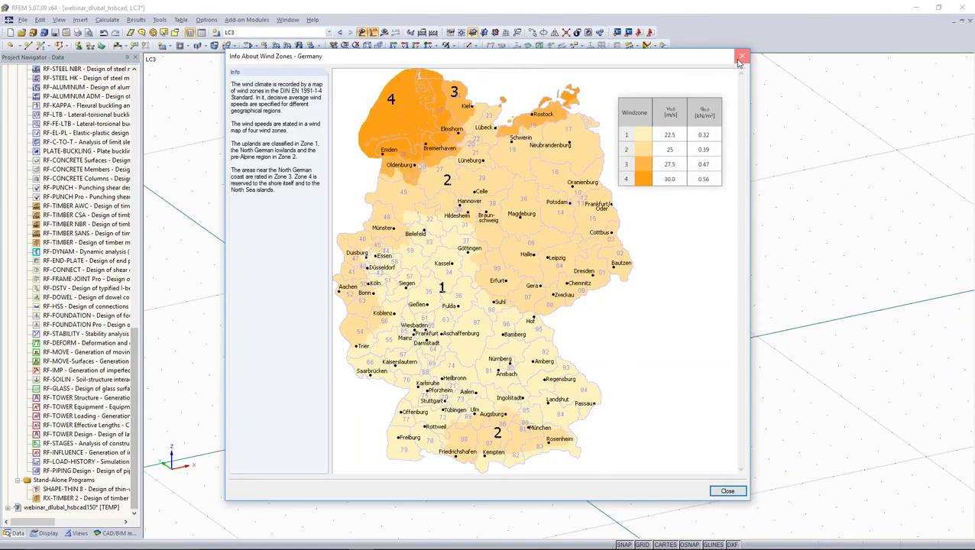
pyautogui.click(742, 56)
# Step: Set the national annex to BS and pick wind zone 22.0 from the United Kingdom wind zone map
pyautogui.click(399, 145)
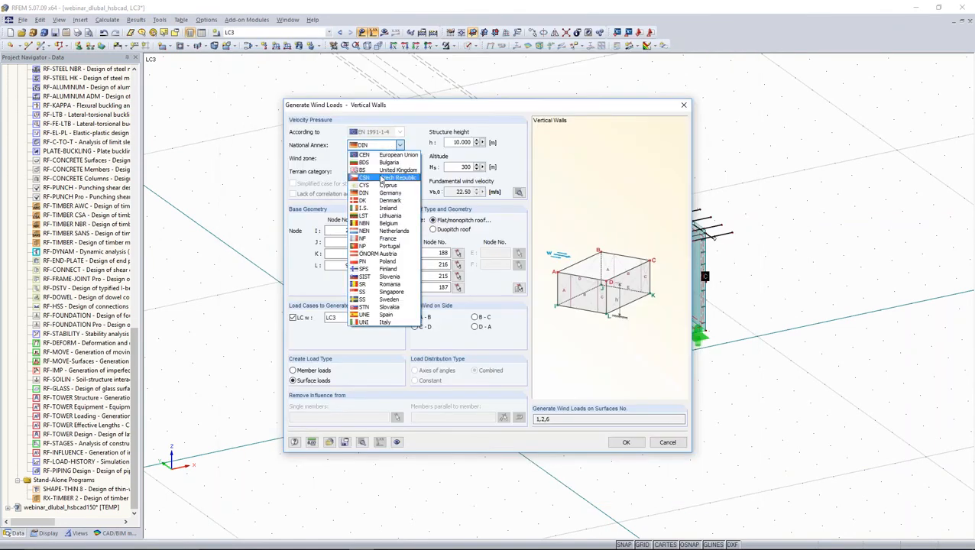
pyautogui.click(375, 175)
pyautogui.click(412, 159)
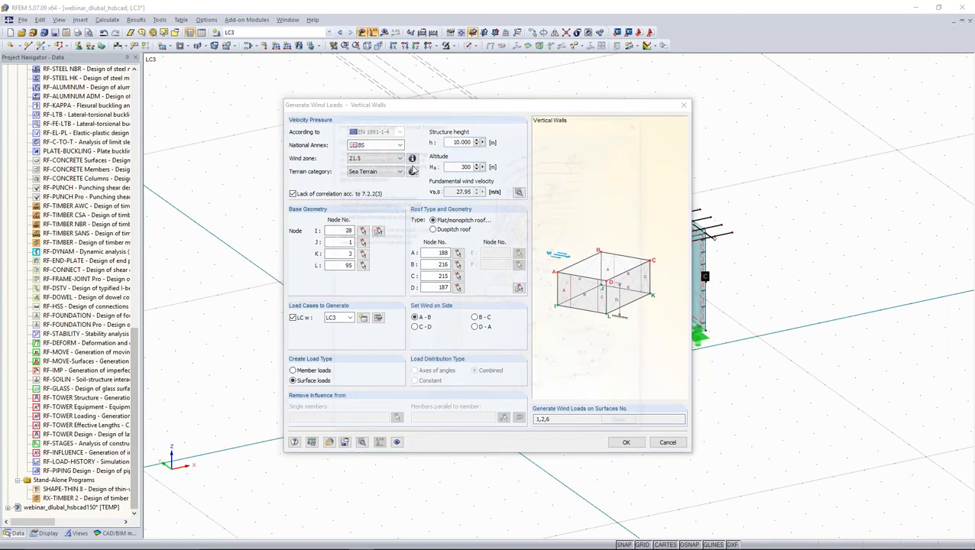
pyautogui.doubleClick(588, 348)
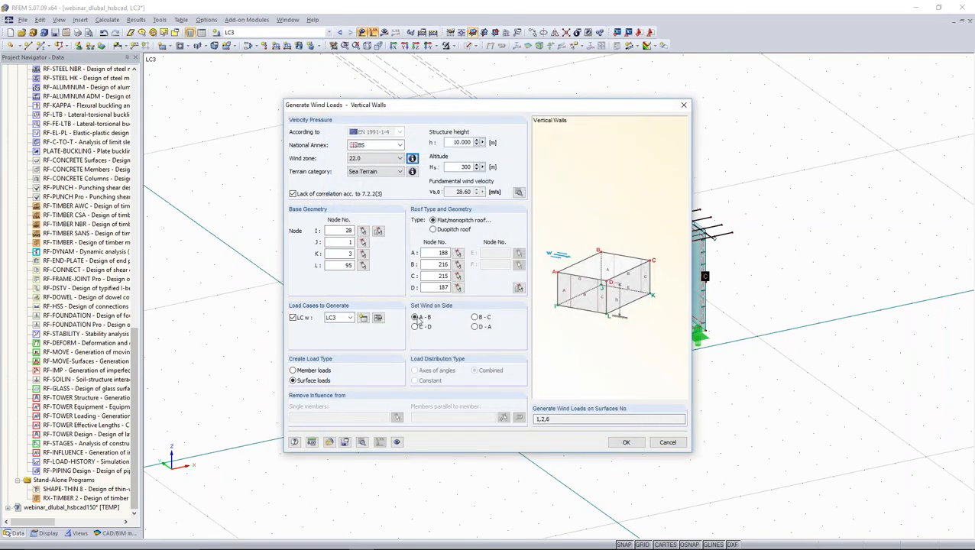
# Step: Define the base geometry from the building's base corner nodes I to L in the model (28, 1, 3, 95)
pyautogui.click(379, 232)
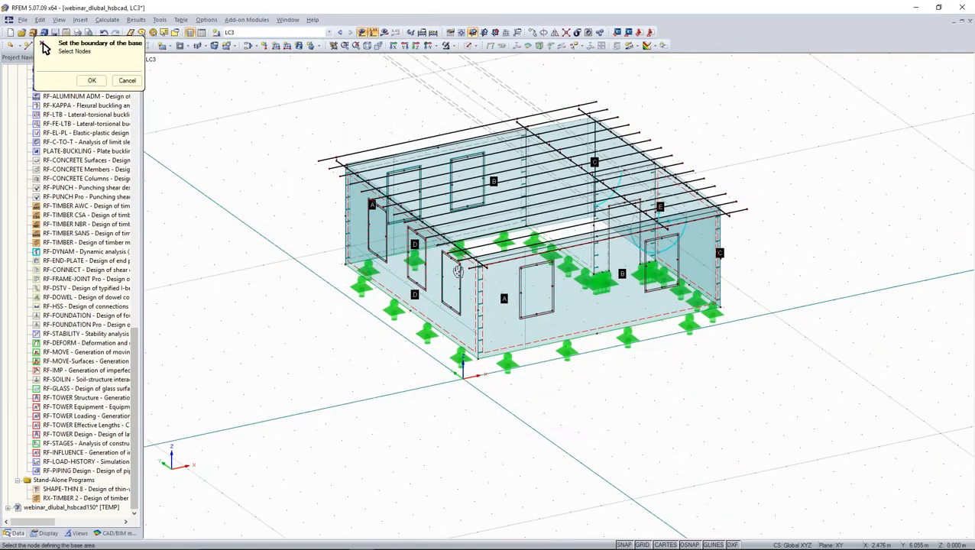
pyautogui.keyDown('ctrl'); pyautogui.moveTo(456, 271); pyautogui.dragTo(355, 297, button='middle'); pyautogui.keyUp('ctrl')
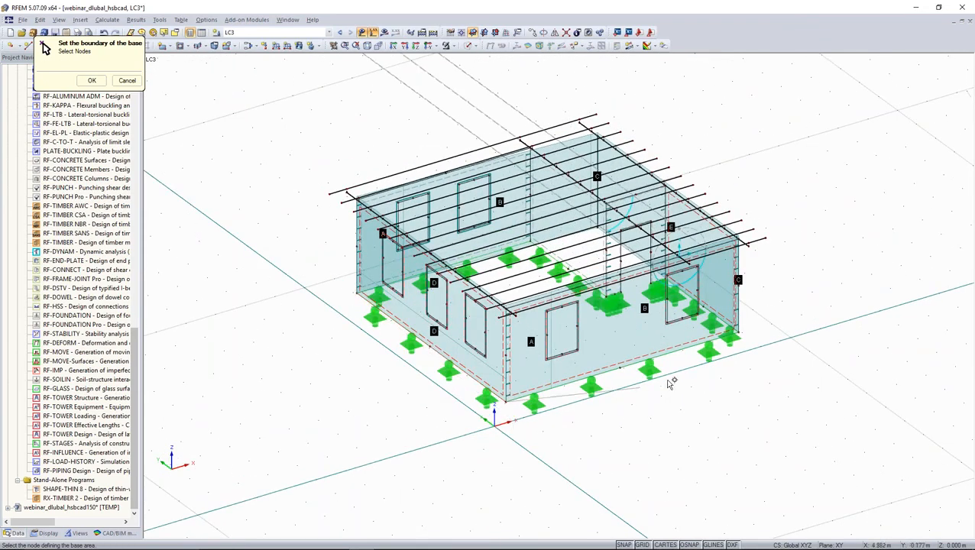
pyautogui.click(737, 331)
pyautogui.keyDown('ctrl'); pyautogui.moveTo(755, 341); pyautogui.dragTo(564, 411, button='middle'); pyautogui.keyUp('ctrl')
pyautogui.keyDown('ctrl'); pyautogui.moveTo(684, 291); pyautogui.dragTo(736, 348, button='middle'); pyautogui.keyUp('ctrl')
pyautogui.click(698, 344)
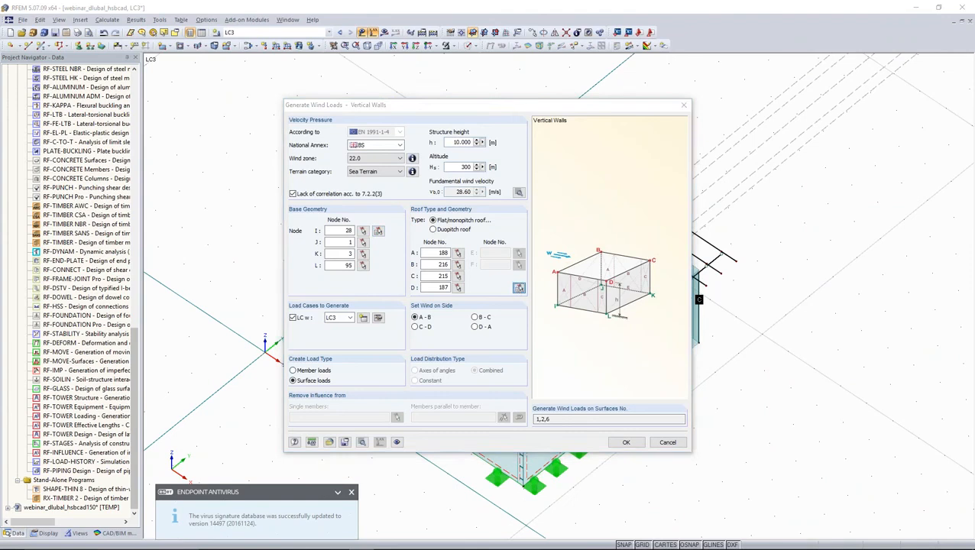
# Step: Define the flat/monopitch roof geometry from corner nodes A to D in the model (188, 216, 215, 187)
pyautogui.click(518, 287)
pyautogui.moveTo(495, 313); pyautogui.dragTo(642, 371, button='middle')
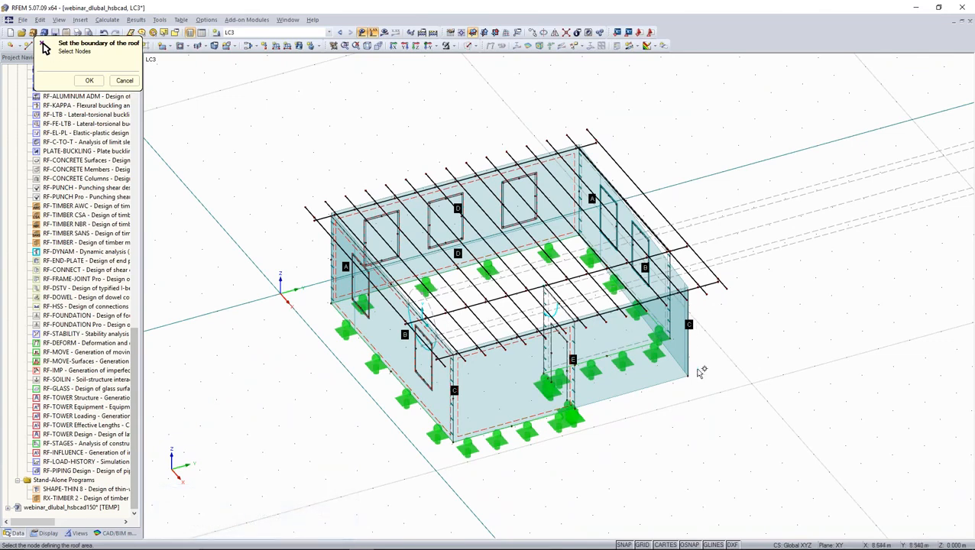
pyautogui.keyDown('ctrl'); pyautogui.moveTo(612, 309); pyautogui.dragTo(496, 342, button='middle'); pyautogui.keyUp('ctrl')
pyautogui.click(416, 46)
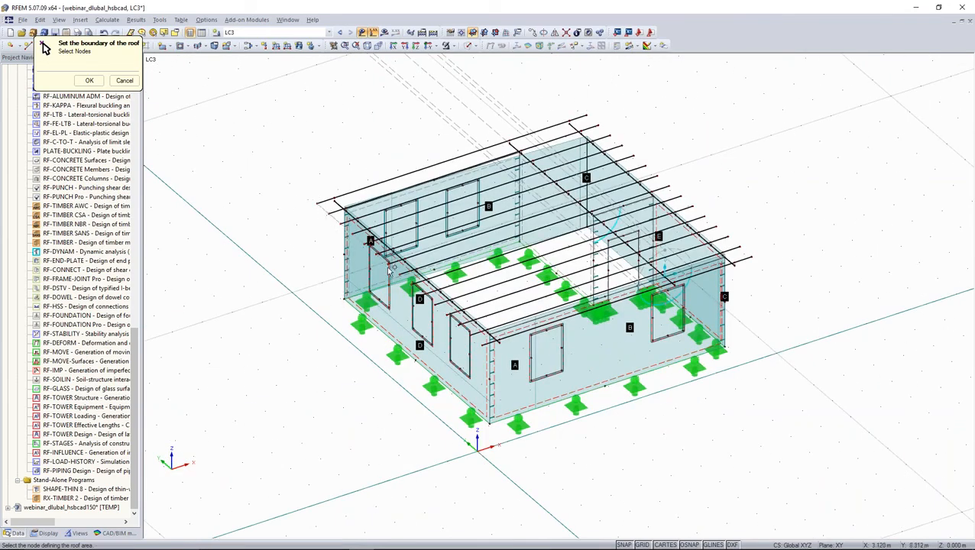
pyautogui.scroll(1, 327, 196)
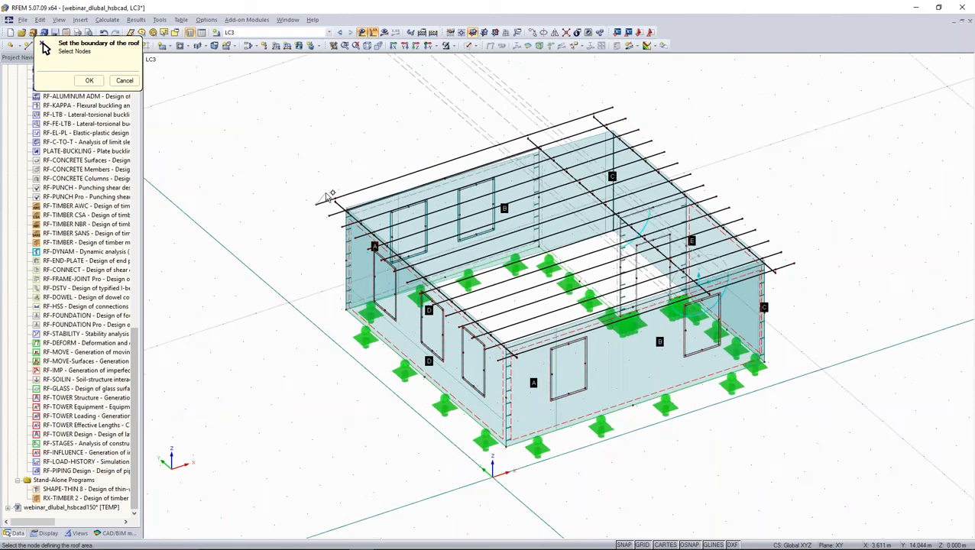
pyautogui.scroll(1, 327, 195)
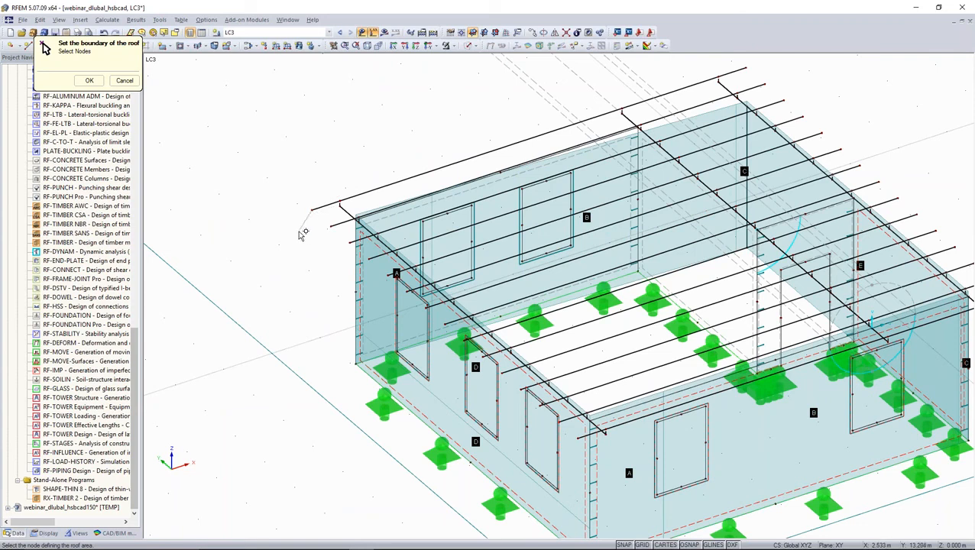
pyautogui.click(339, 206)
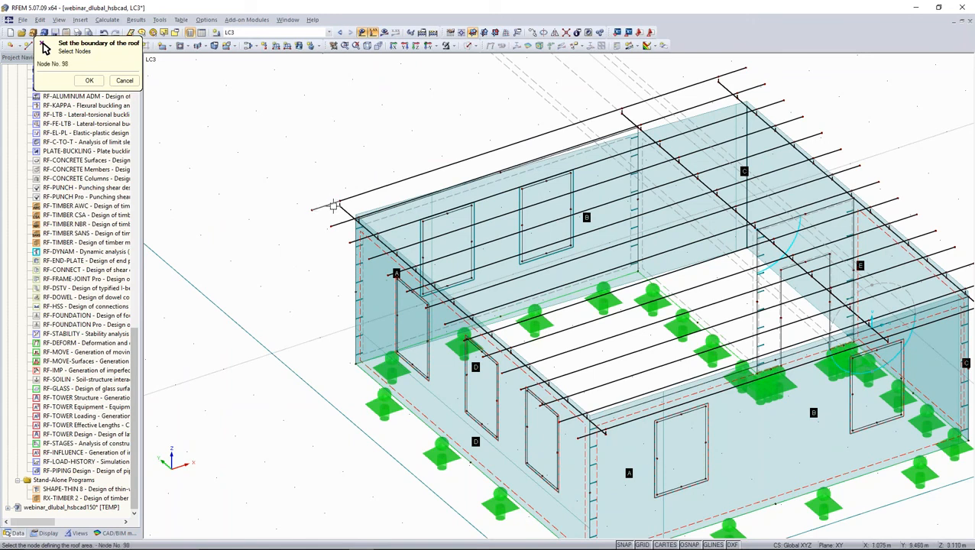
pyautogui.scroll(-1, 460, 321)
pyautogui.keyDown('ctrl'); pyautogui.moveTo(460, 321); pyautogui.dragTo(382, 348, button='middle'); pyautogui.keyUp('ctrl')
pyautogui.click(454, 318)
pyautogui.click(918, 310)
pyautogui.moveTo(899, 334); pyautogui.dragTo(806, 385, button='middle')
pyautogui.click(835, 140)
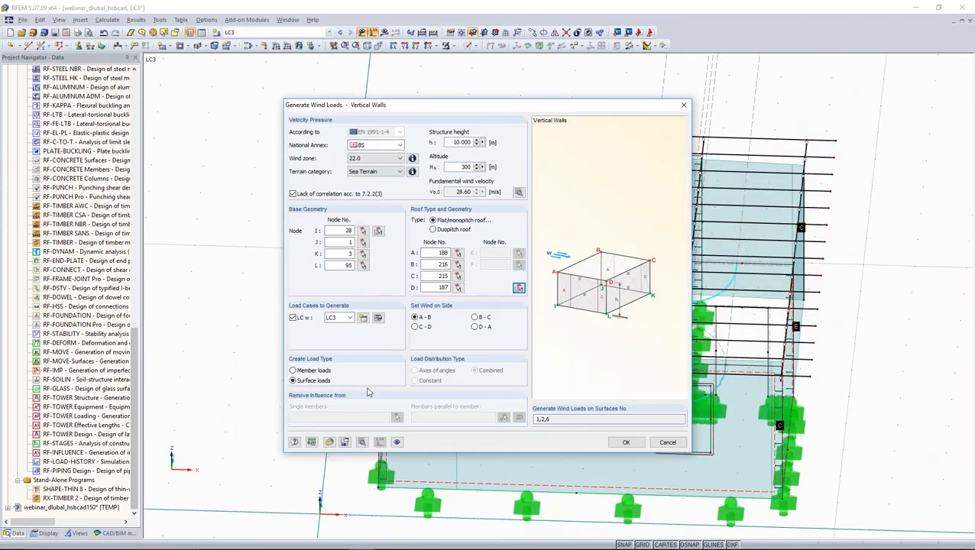
# Step: Generate the wall wind loads as surface loads in LC3 with wind on side A-B, reviewing the external pressure coefficients before accepting
pyautogui.click(624, 446)
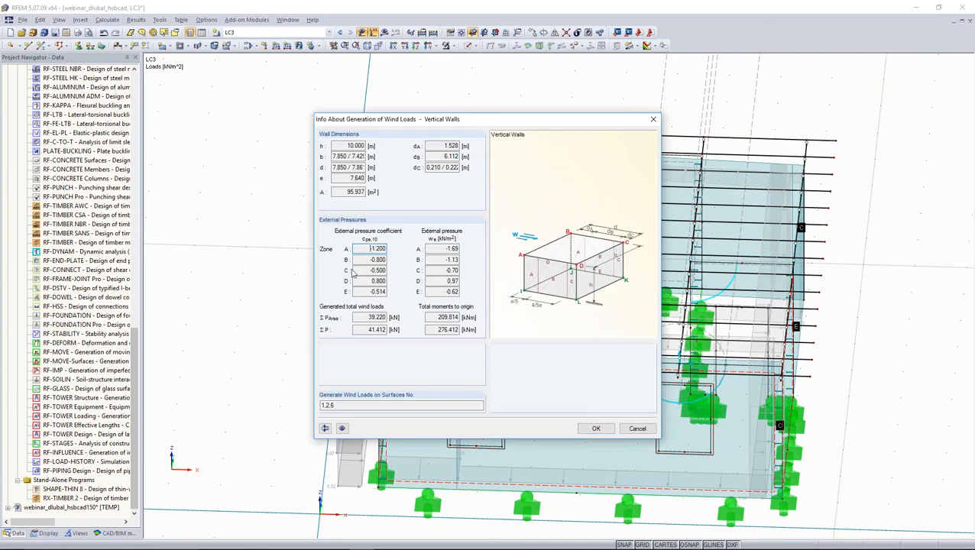
pyautogui.doubleClick(377, 249)
pyautogui.click(595, 428)
pyautogui.moveTo(570, 419); pyautogui.dragTo(574, 337, button='middle')
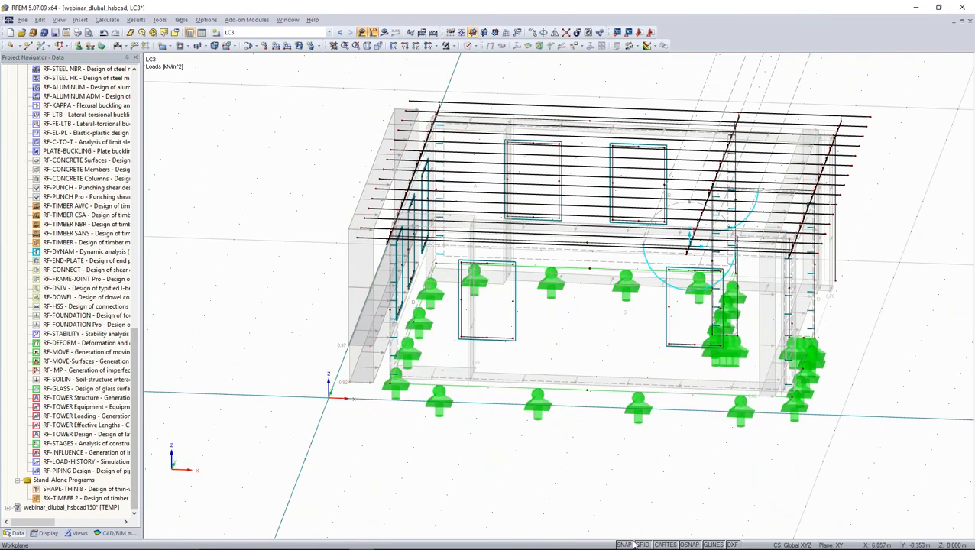
pyautogui.keyDown('ctrl'); pyautogui.moveTo(629, 487); pyautogui.dragTo(573, 500, button='middle'); pyautogui.keyUp('ctrl')
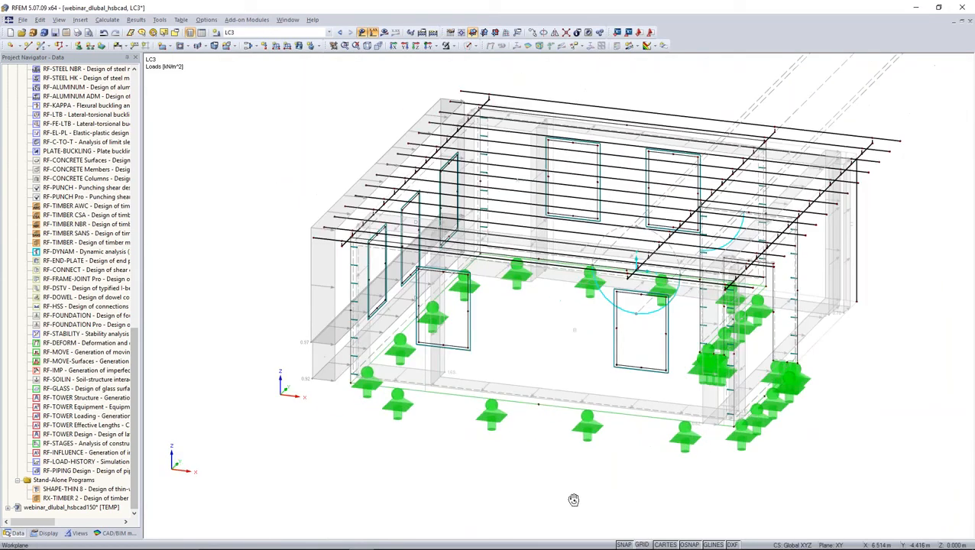
# Step: Delete the SLS combination expressions CE2 and CE3 from the load cases and combinations
pyautogui.scroll(5, 136, 345)
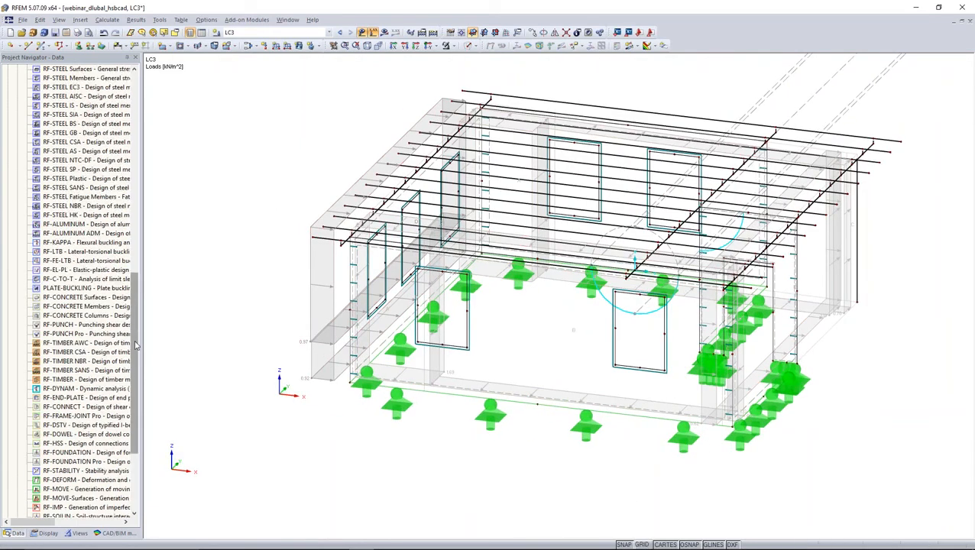
pyautogui.scroll(10, 136, 345)
pyautogui.rightClick(74, 188)
pyautogui.click(143, 231)
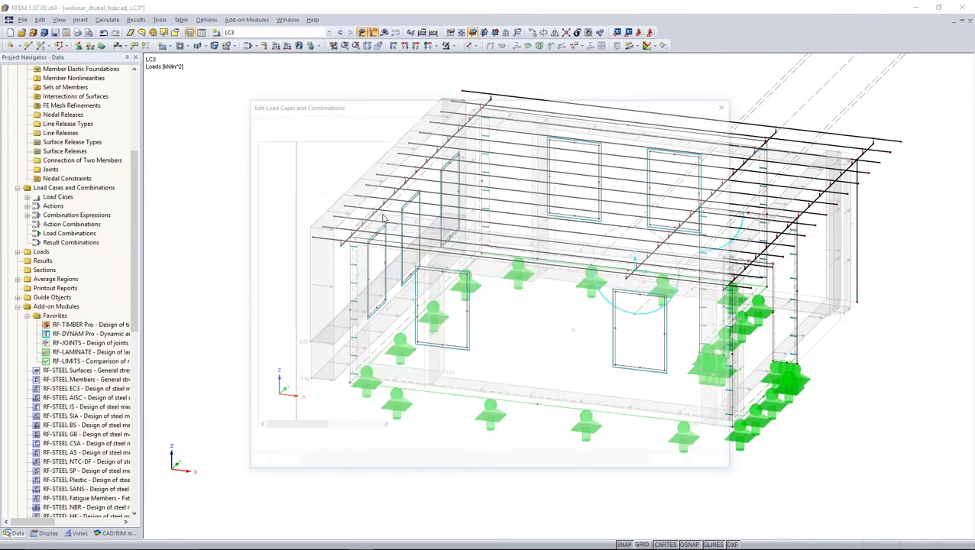
pyautogui.click(339, 120)
pyautogui.click(309, 154)
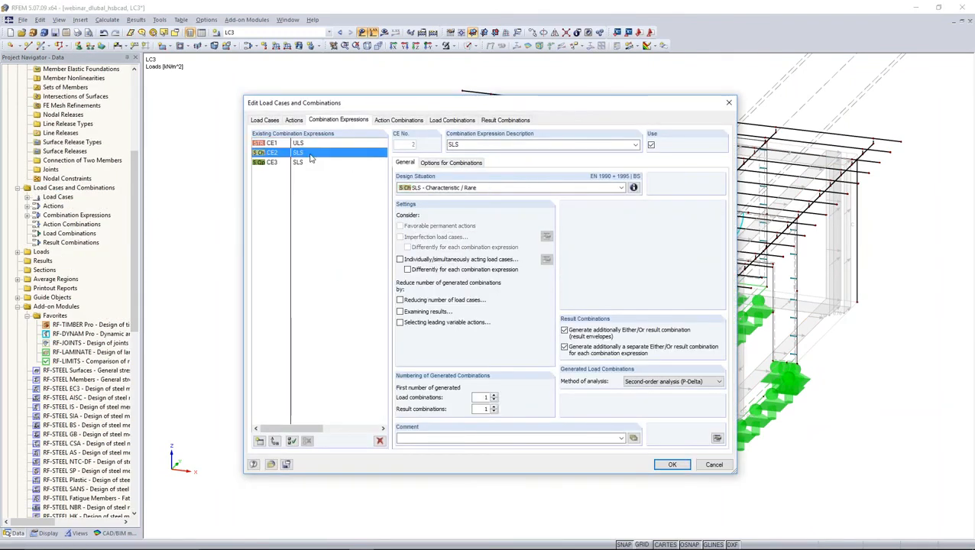
pyautogui.keyDown('shift'); pyautogui.click(307, 163); pyautogui.keyUp('shift')
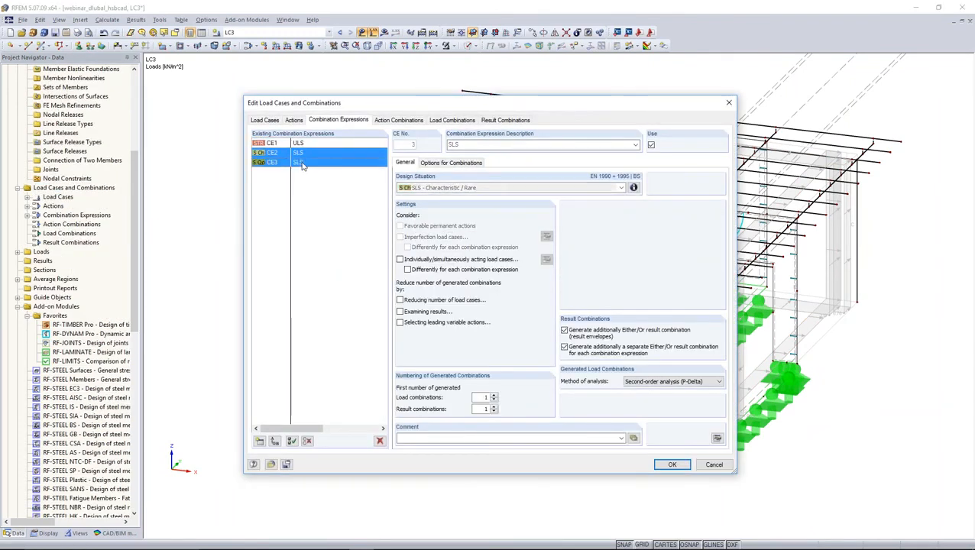
pyautogui.click(381, 443)
pyautogui.click(469, 304)
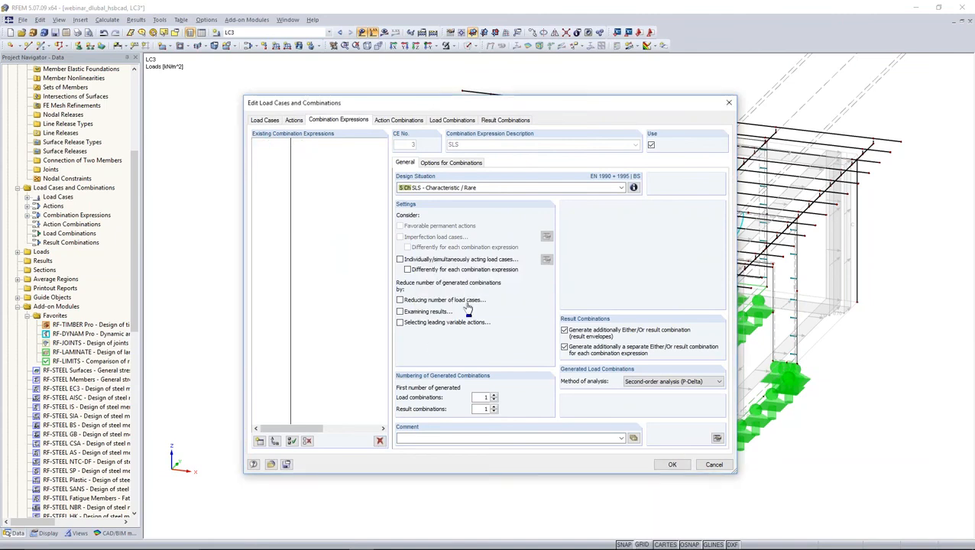
# Step: Set the ULS expression CE1 to geometrically linear analysis and generate its load combinations
pyautogui.click(658, 382)
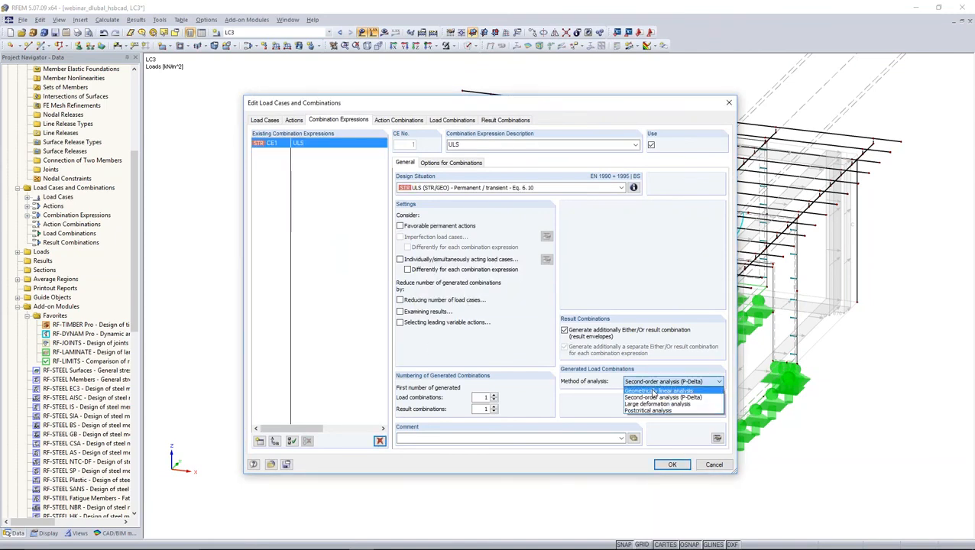
pyautogui.click(652, 392)
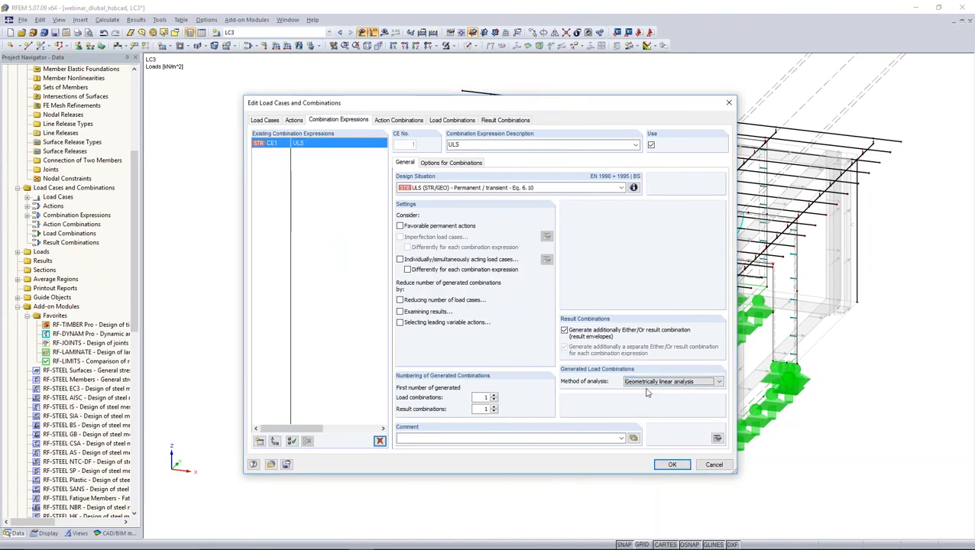
pyautogui.click(451, 120)
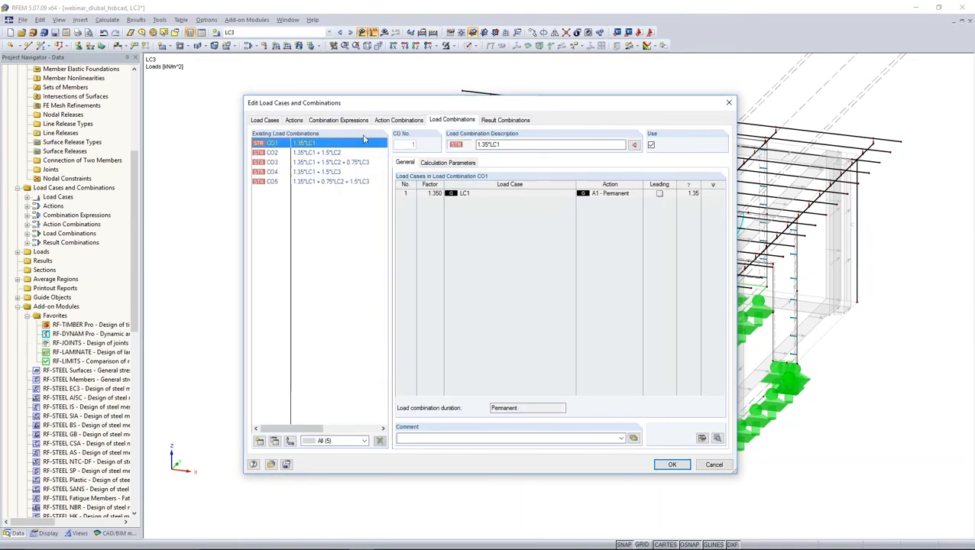
pyautogui.click(673, 467)
pyautogui.keyDown('ctrl'); pyautogui.moveTo(487, 360); pyautogui.dragTo(350, 388, button='middle'); pyautogui.keyUp('ctrl')
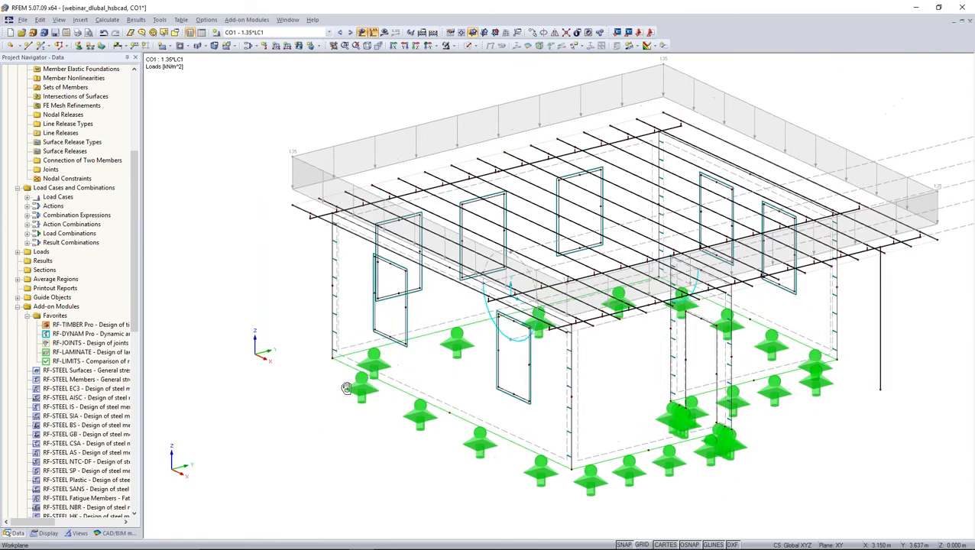
# Step: Open the RF-LAMINATE add-on module and include all surfaces in the design
pyautogui.click(249, 22)
pyautogui.moveTo(260, 158)
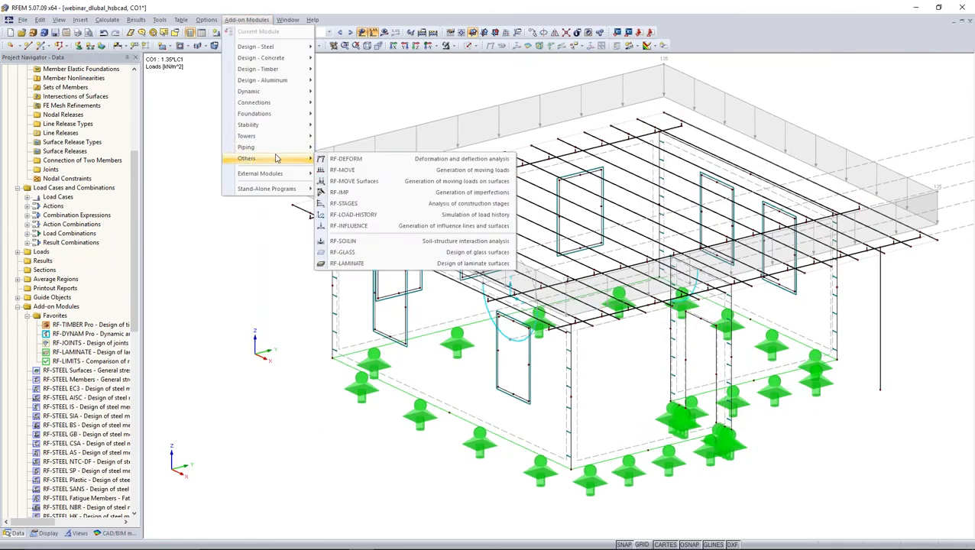
pyautogui.click(344, 264)
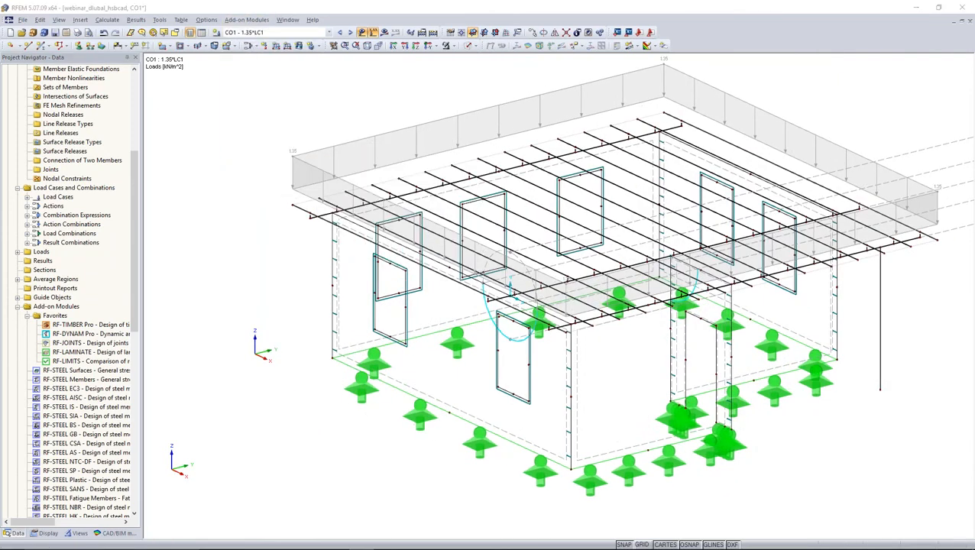
pyautogui.moveTo(539, 88); pyautogui.dragTo(602, 48)
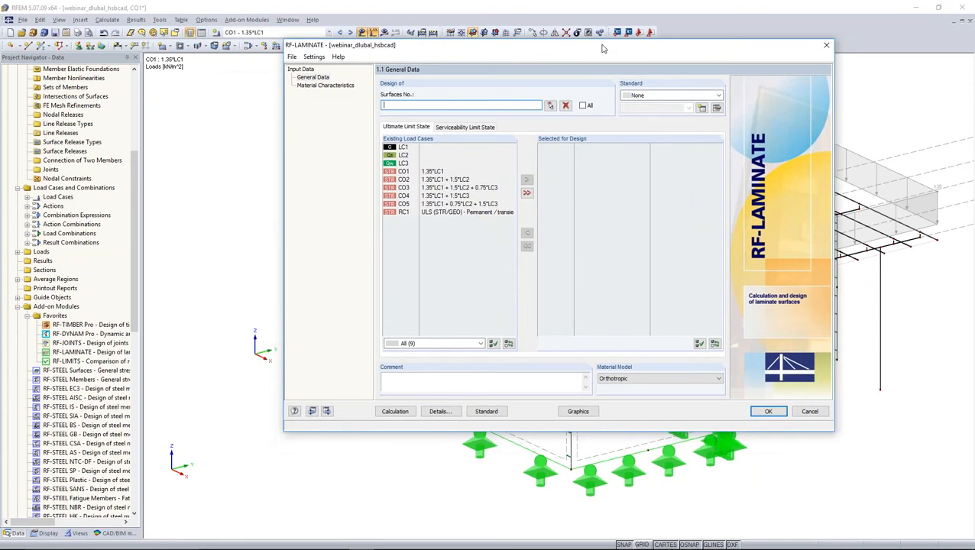
pyautogui.click(583, 106)
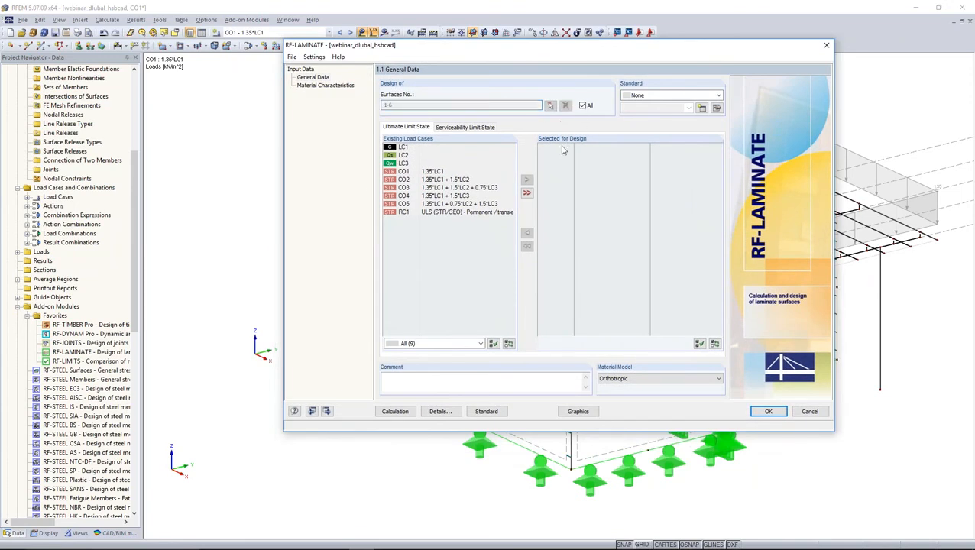
# Step: Set the design standard to EN 1995-1-1:2004-11 with the BS national annex and select result combination RC1 for ultimate limit state design
pyautogui.click(653, 95)
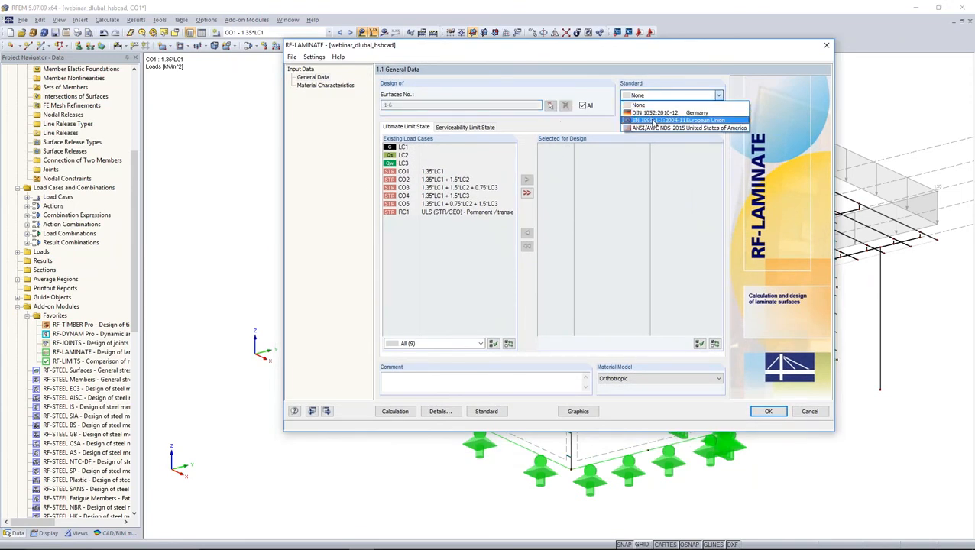
pyautogui.click(654, 121)
pyautogui.click(657, 108)
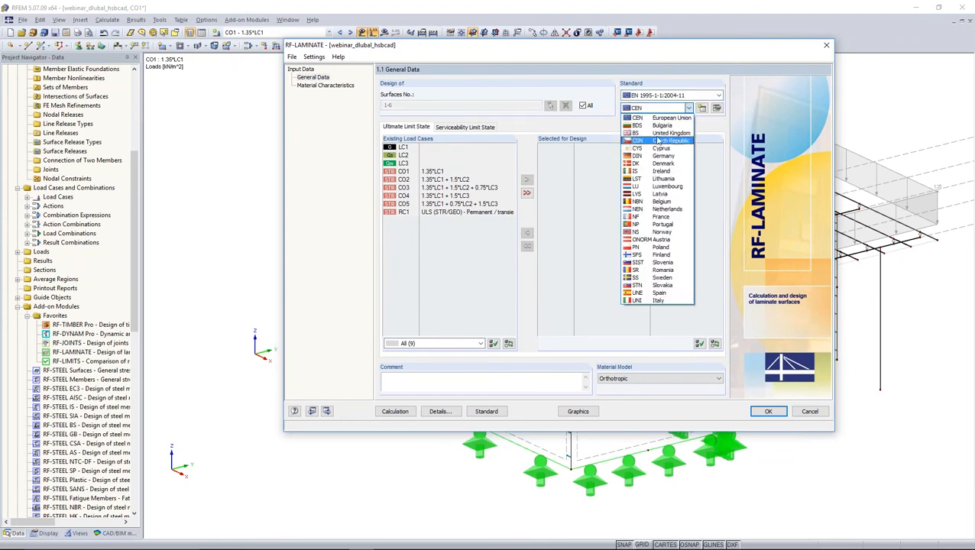
pyautogui.click(659, 133)
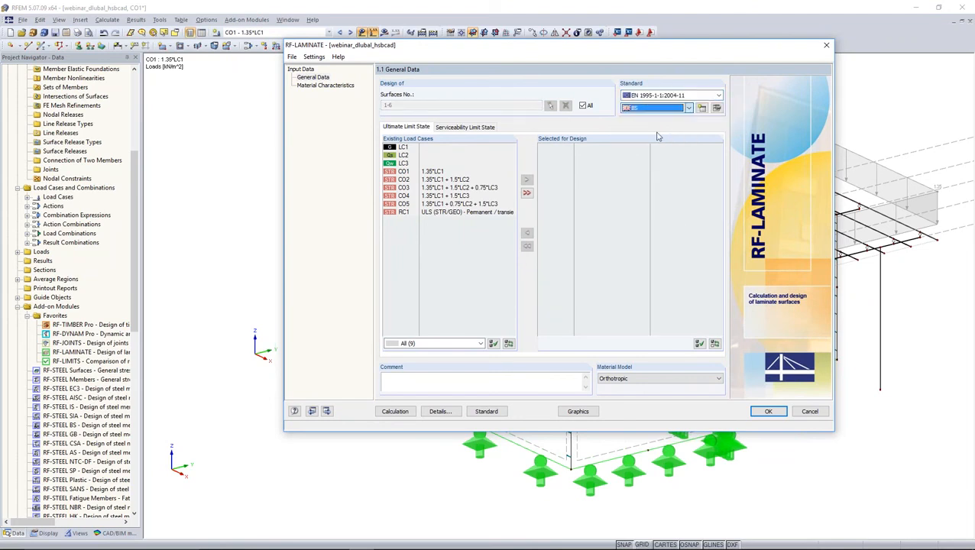
pyautogui.doubleClick(439, 213)
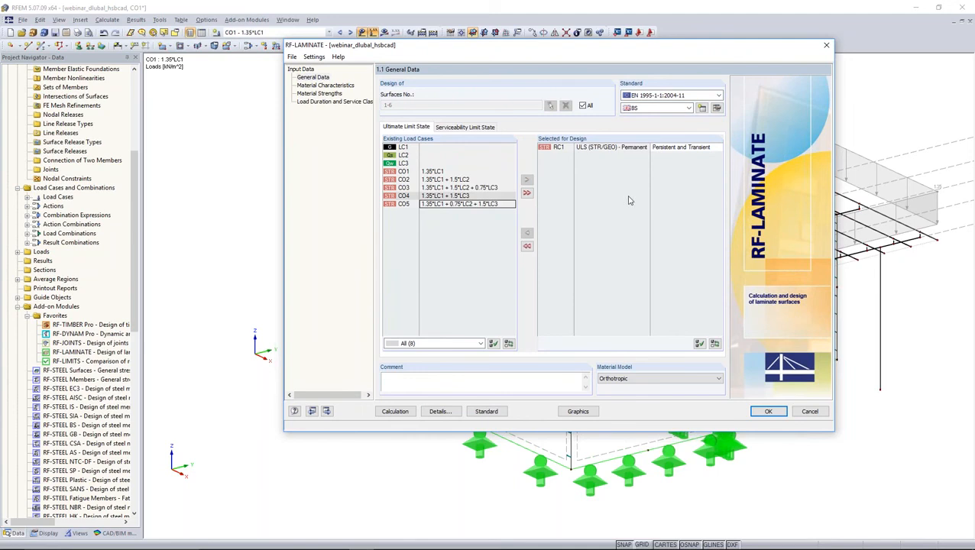
# Step: Import the layers of the Binderholz BBS 125 Wall, 100mm (5), from the library into Composition 1
pyautogui.click(312, 86)
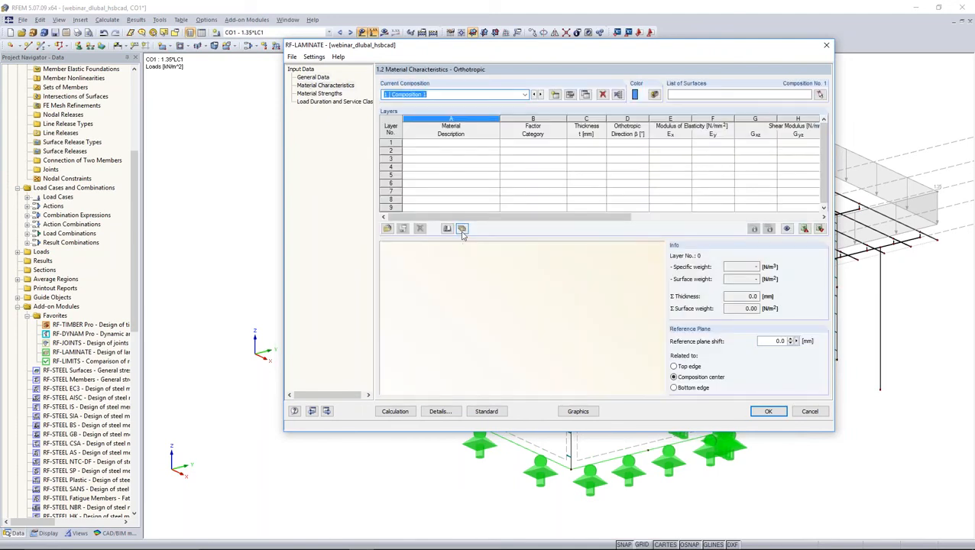
pyautogui.click(462, 228)
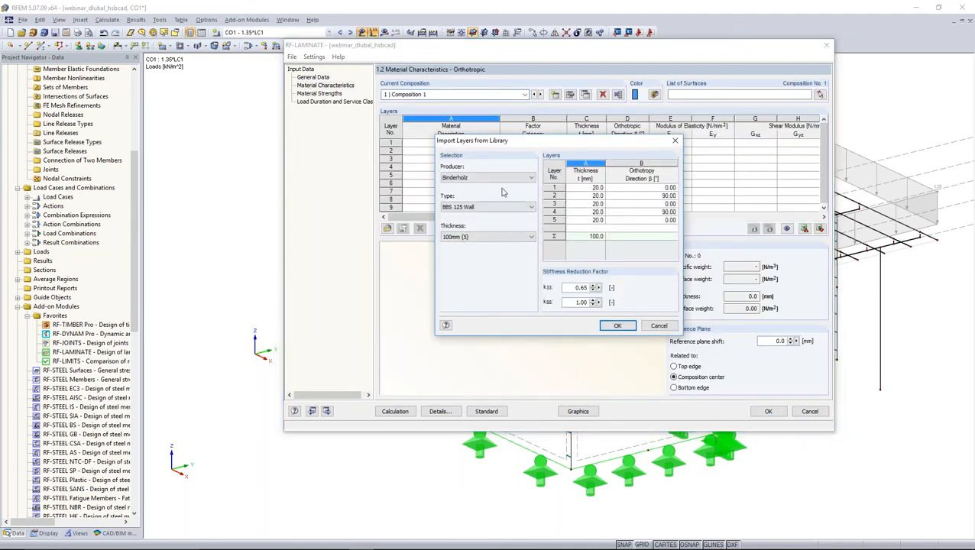
pyautogui.click(502, 178)
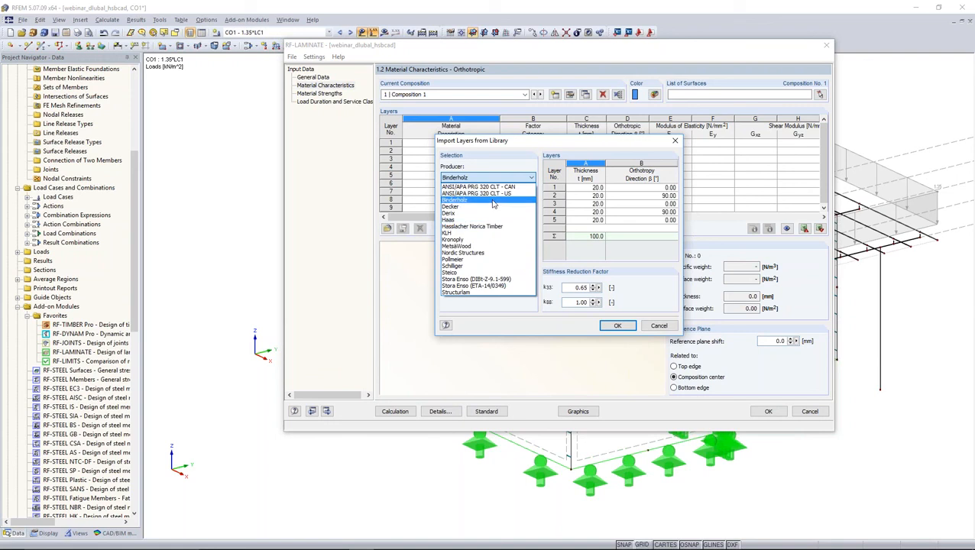
pyautogui.click(494, 200)
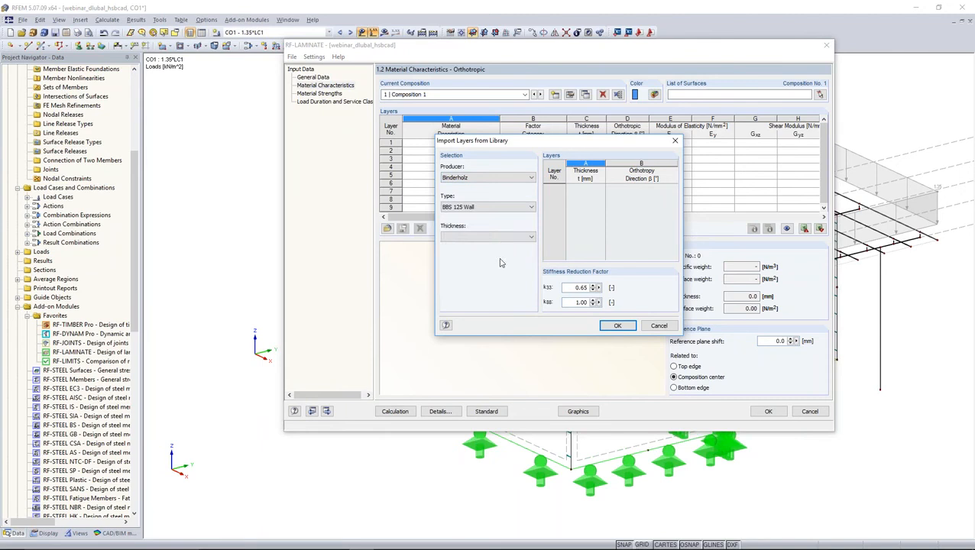
pyautogui.click(507, 238)
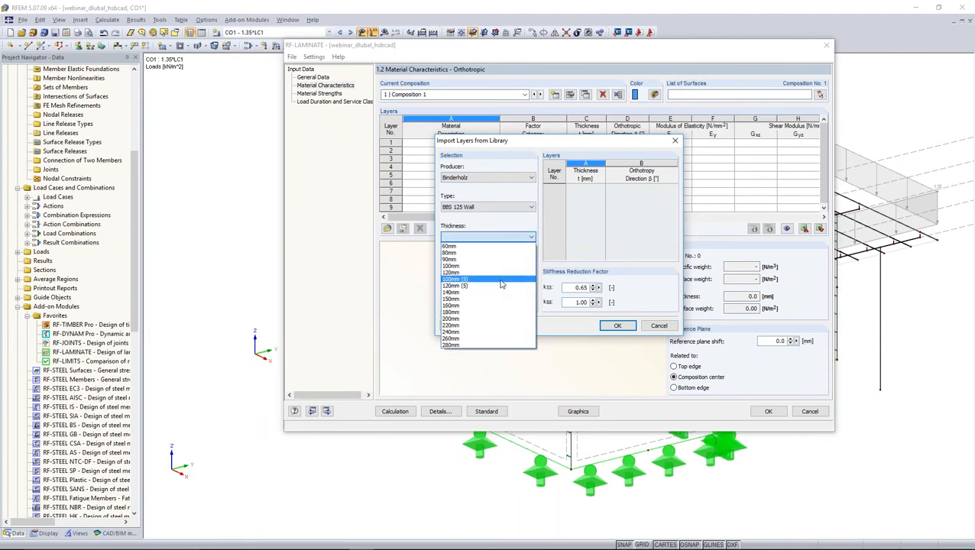
pyautogui.click(454, 280)
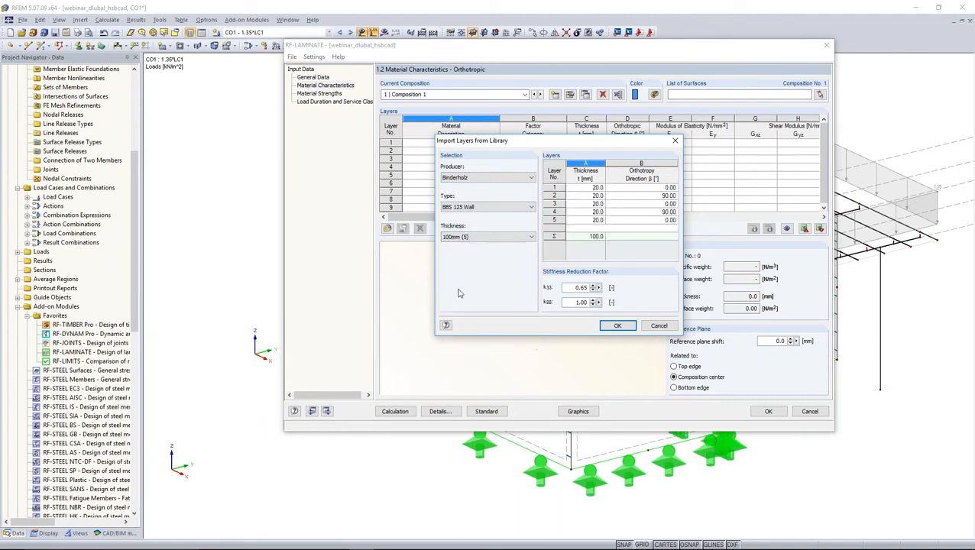
pyautogui.moveTo(598, 191); pyautogui.dragTo(653, 229)
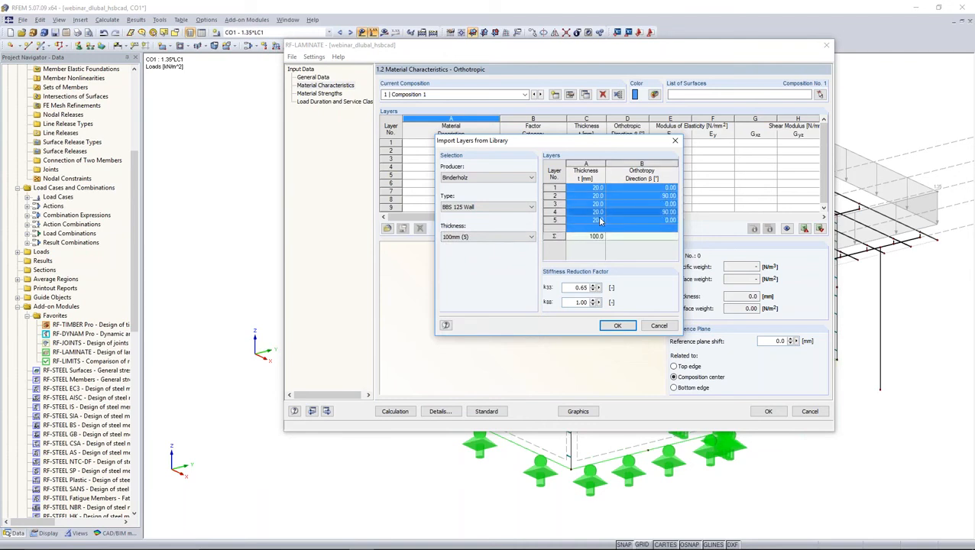
pyautogui.click(615, 326)
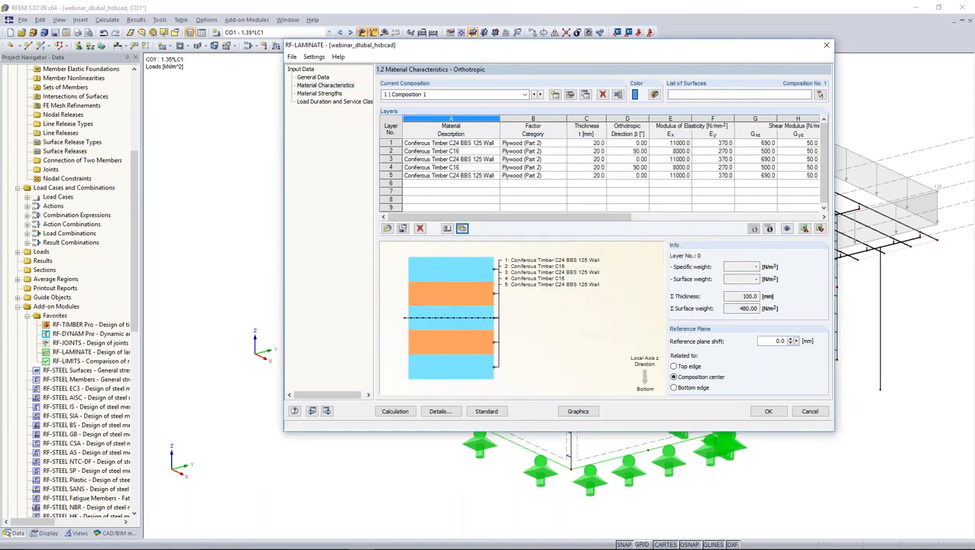
# Step: Assign Composition 1 to wall surfaces 1-6 by window-selecting the whole building in the model
pyautogui.click(820, 96)
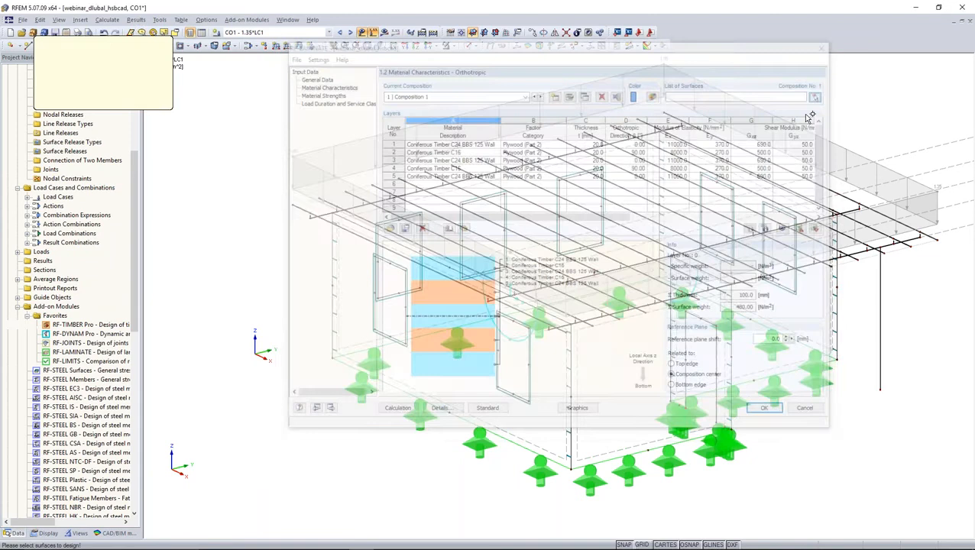
pyautogui.moveTo(364, 111); pyautogui.dragTo(833, 403)
pyautogui.click(120, 99)
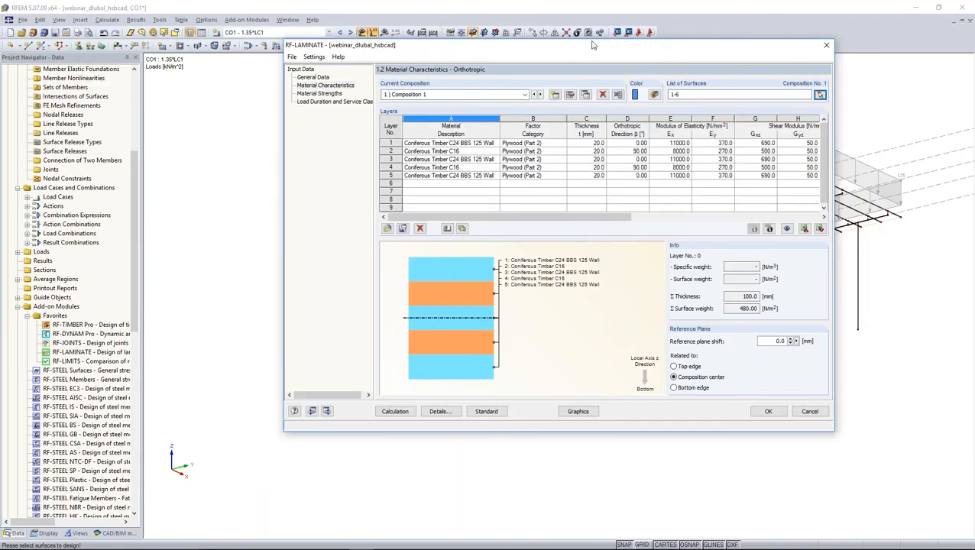
# Step: Set the orthotropic direction β to 90° for layer 1 and 0° for layer 2 of the composition
pyautogui.moveTo(432, 50); pyautogui.dragTo(67, 18)
pyautogui.click(258, 110)
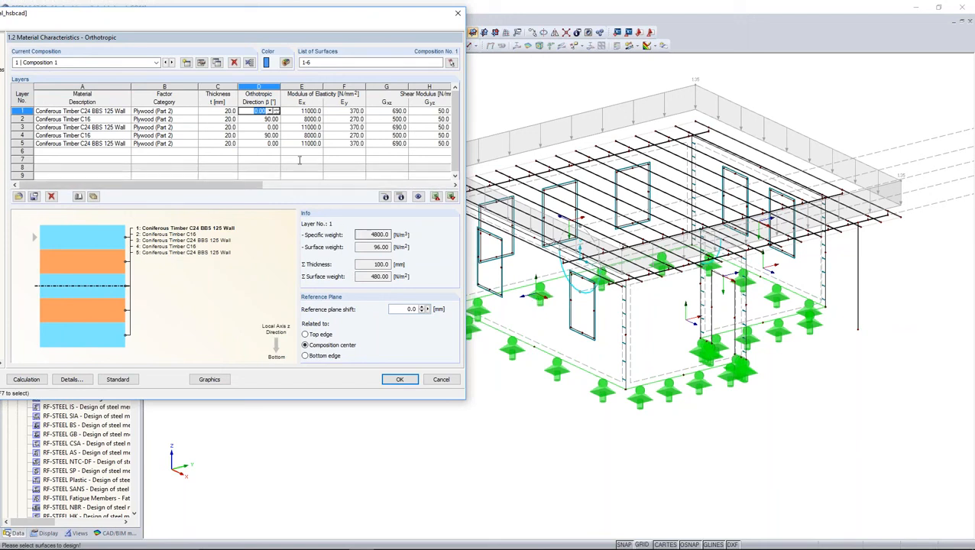
pyautogui.click(258, 119)
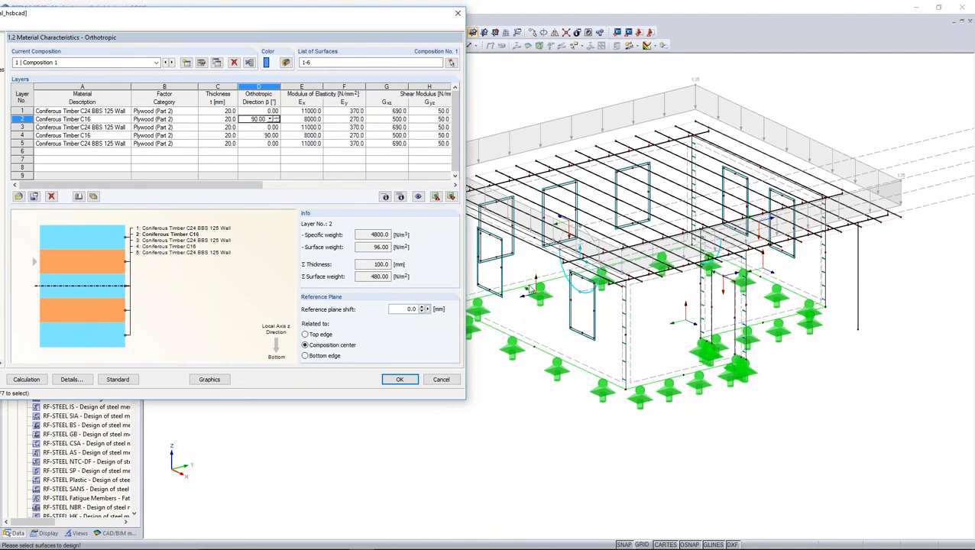
pyautogui.click(258, 110)
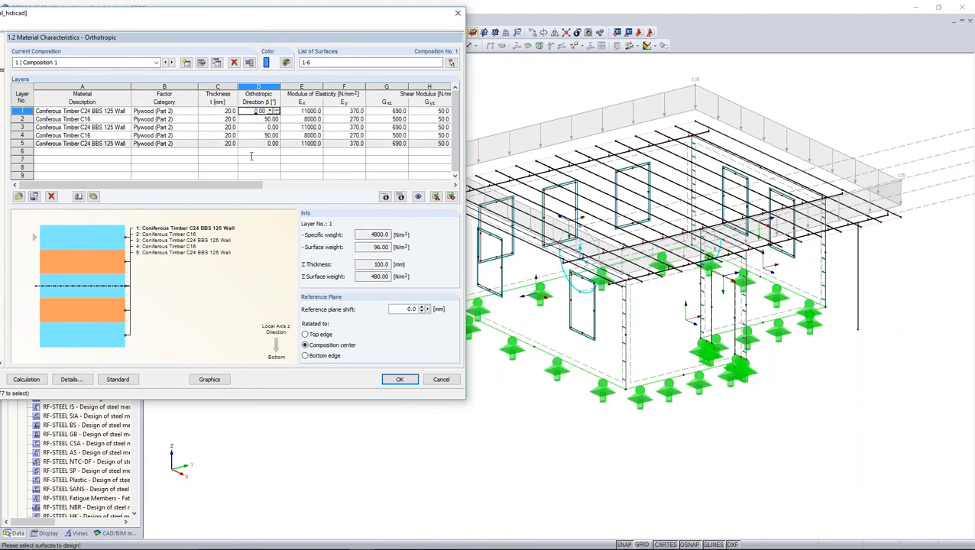
pyautogui.click(269, 111)
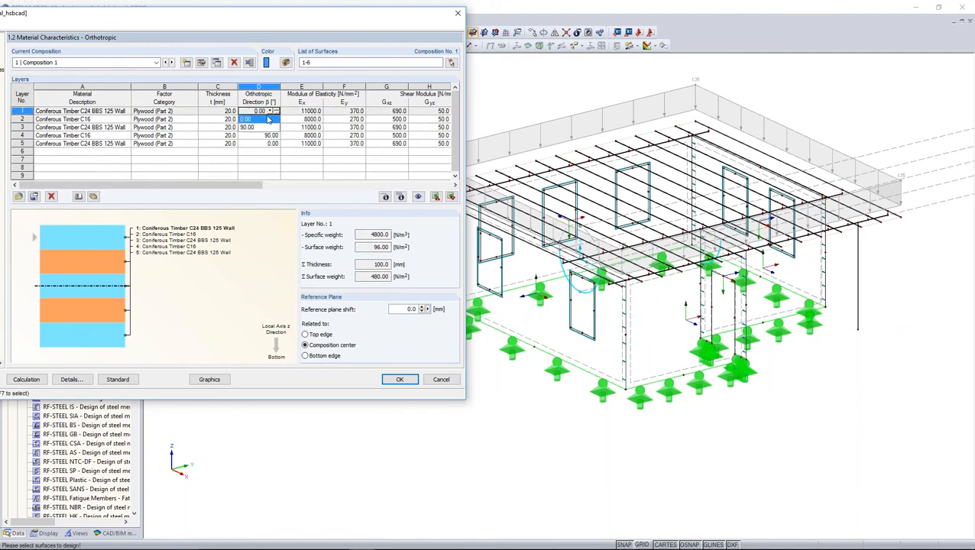
pyautogui.click(266, 128)
pyautogui.click(259, 119)
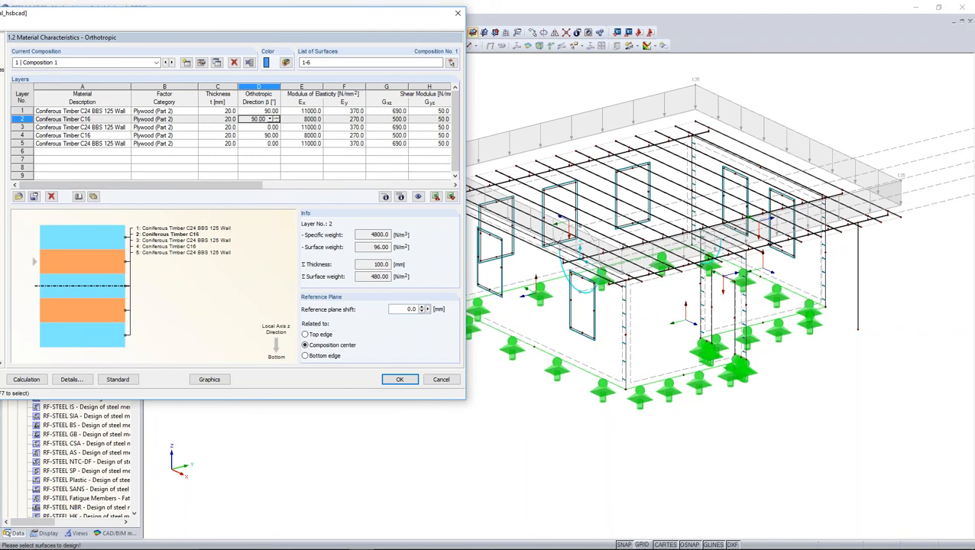
pyautogui.click(269, 119)
pyautogui.click(264, 127)
# Step: Set the orthotropic direction β to 90° for layer 3, 0° for layer 4 and 90° for layer 5
pyautogui.click(259, 127)
pyautogui.click(269, 128)
pyautogui.click(262, 143)
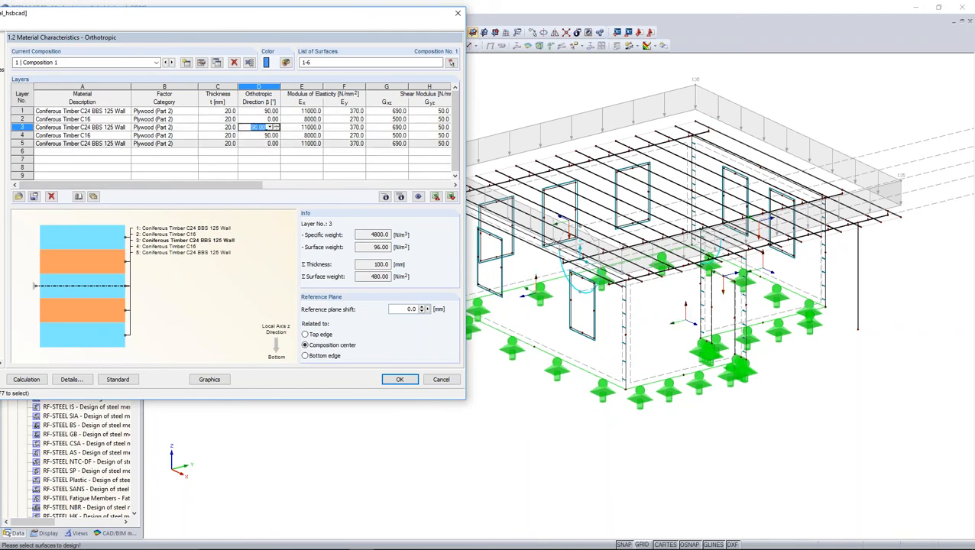
pyautogui.click(260, 136)
pyautogui.click(268, 136)
pyautogui.click(264, 143)
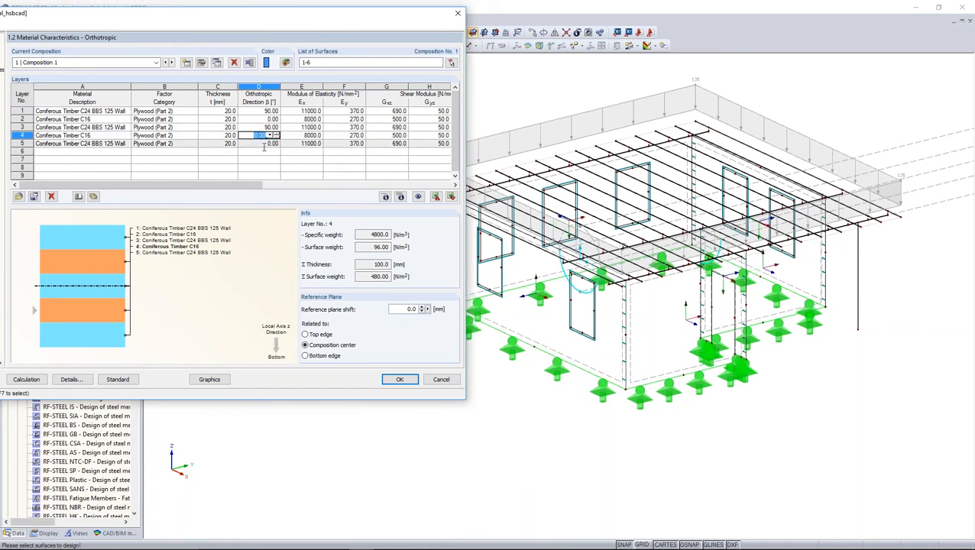
pyautogui.click(259, 143)
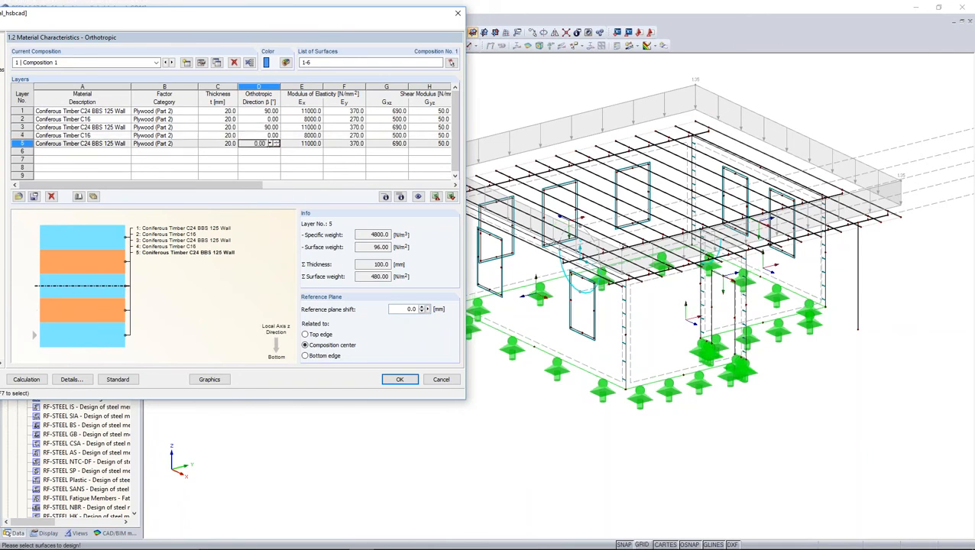
pyautogui.click(272, 144)
pyautogui.click(264, 159)
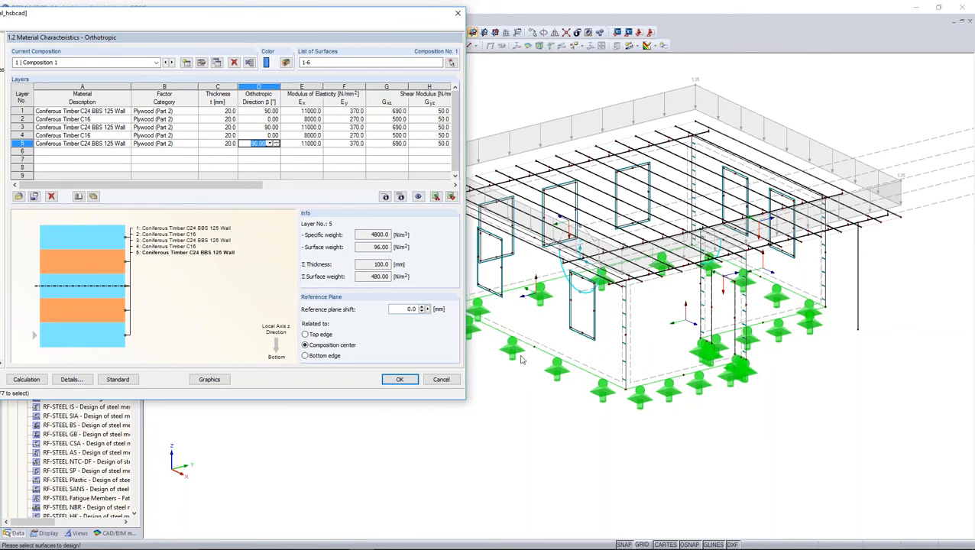
# Step: Check the wall surfaces' local axes in the model and run the RF-LAMINATE calculation
pyautogui.moveTo(314, 23); pyautogui.dragTo(682, 55)
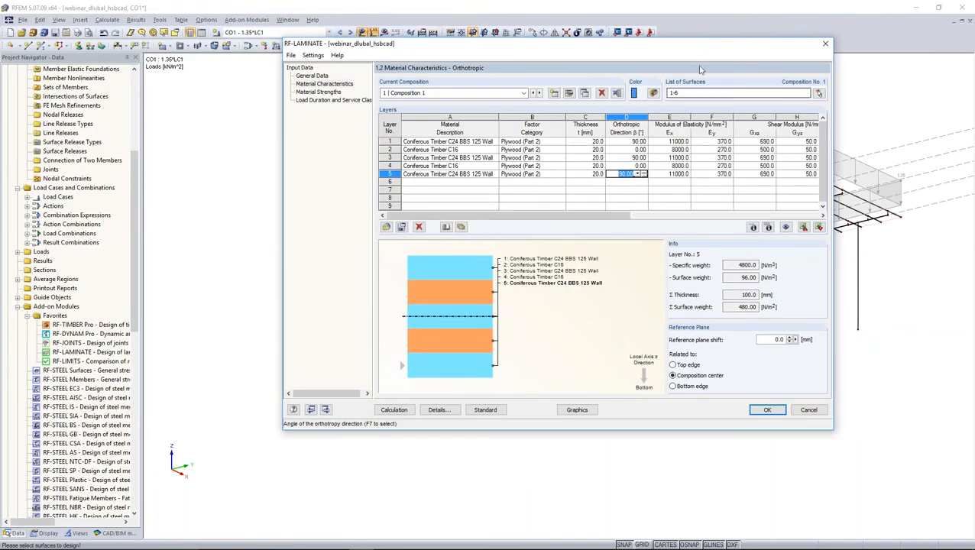
pyautogui.moveTo(584, 45); pyautogui.dragTo(180, 271)
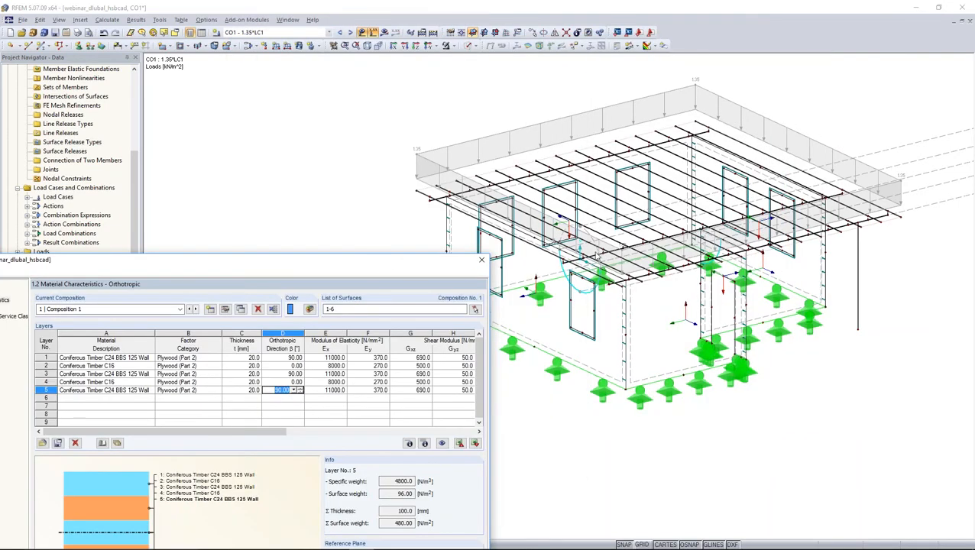
pyautogui.moveTo(388, 268); pyautogui.dragTo(615, 98)
pyautogui.click(278, 455)
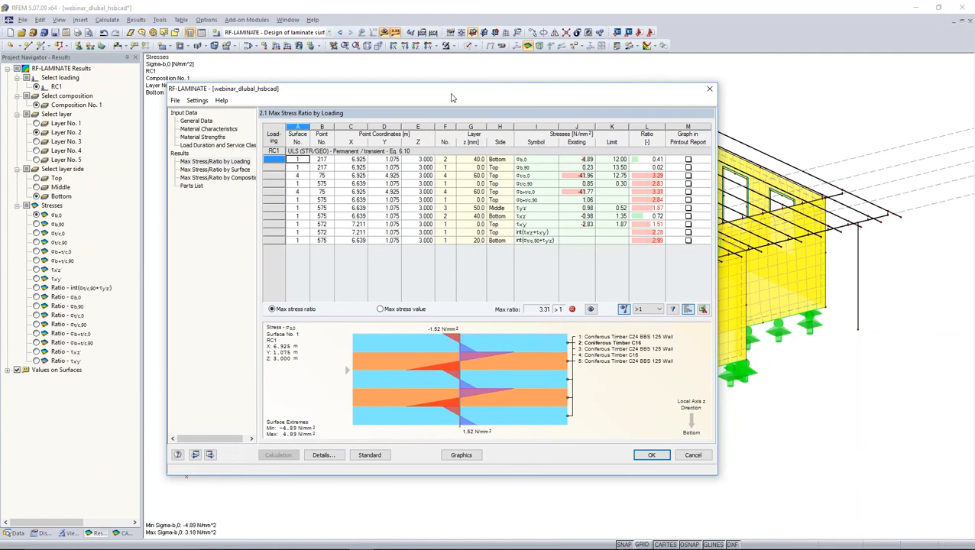
# Step: Review the maximum stress ratios by loading and examine the stress distribution on the walls in the model
pyautogui.moveTo(450, 95); pyautogui.dragTo(612, 64)
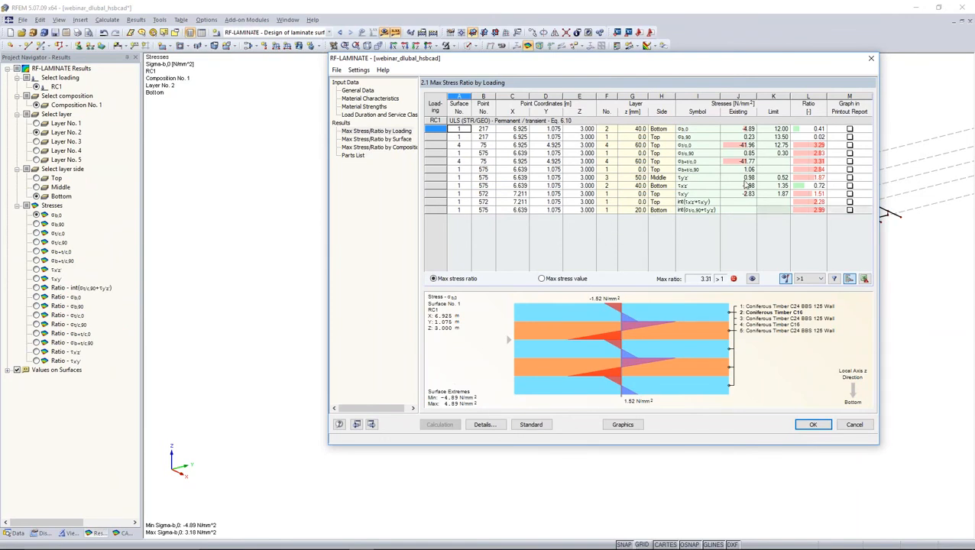
pyautogui.moveTo(671, 64); pyautogui.dragTo(456, 67)
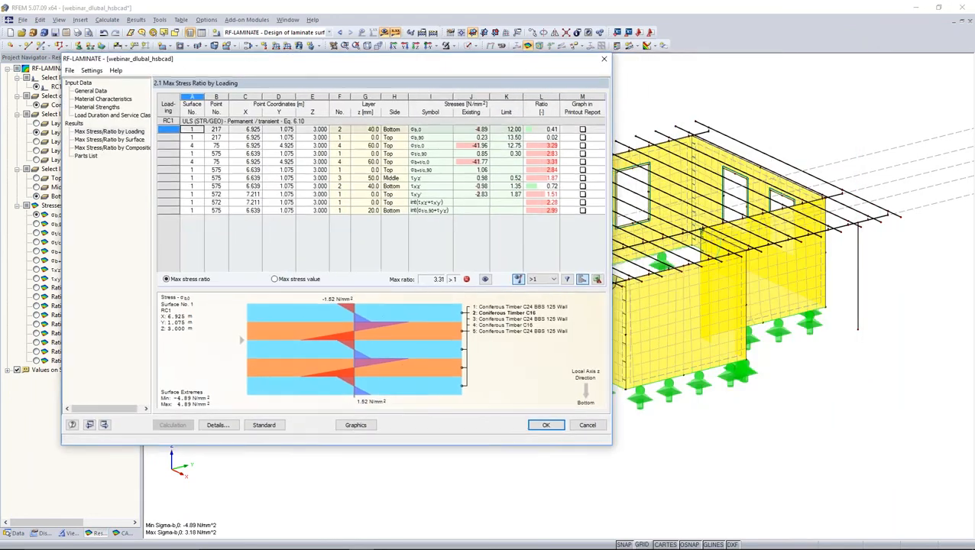
pyautogui.click(544, 426)
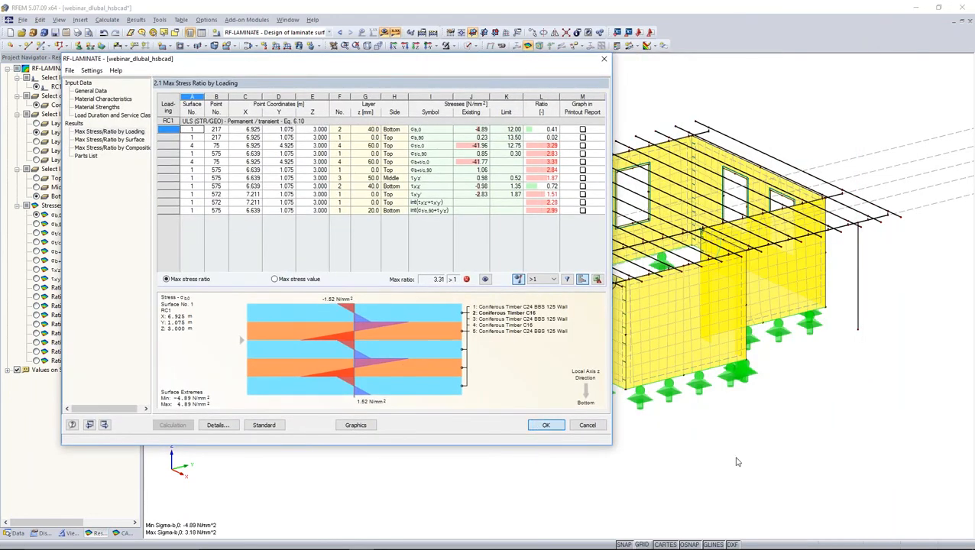
pyautogui.keyDown('ctrl'); pyautogui.moveTo(772, 423); pyautogui.dragTo(627, 442, button='middle'); pyautogui.keyUp('ctrl')
# Step: Add a nodal support at the base of the free-standing corner column, accepting the deletion of all results
pyautogui.click(79, 45)
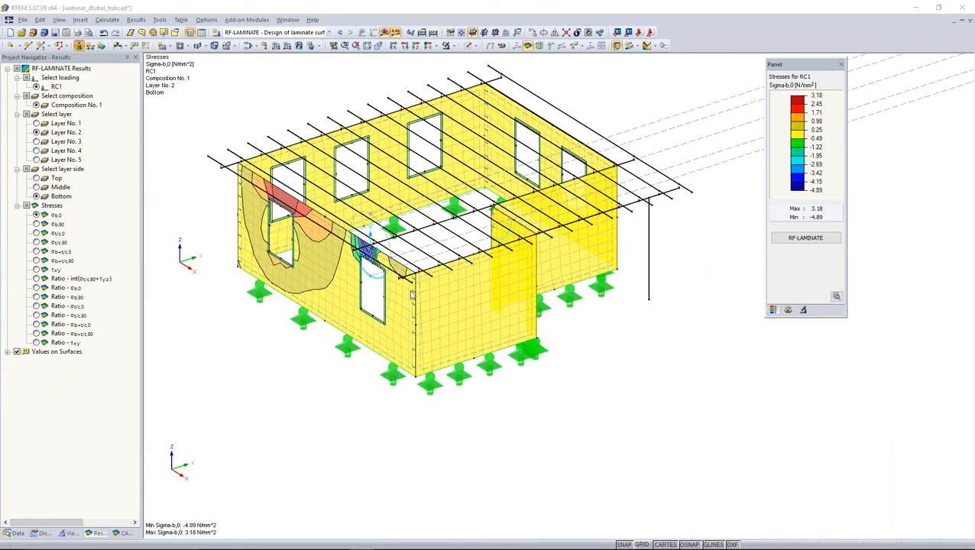
pyautogui.click(580, 370)
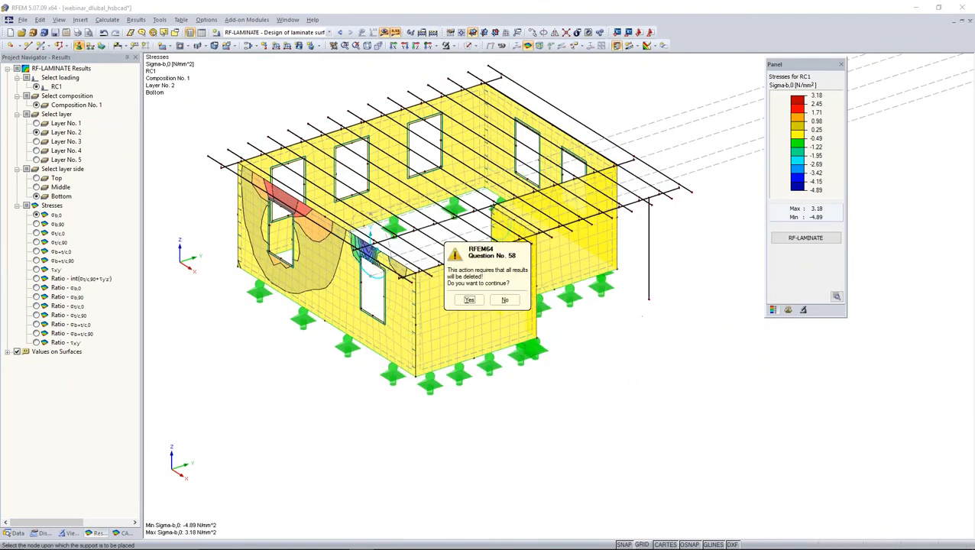
pyautogui.click(469, 299)
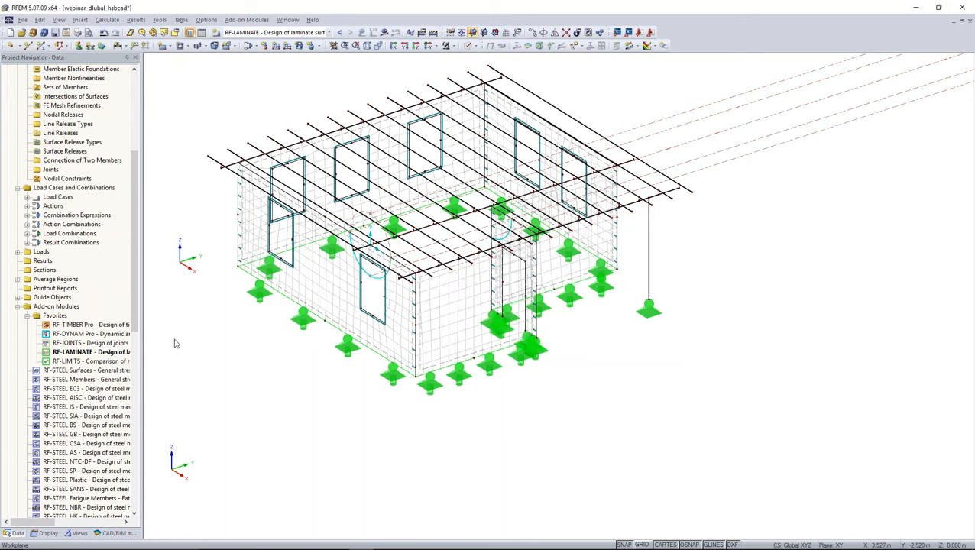
# Step: Reopen RF-LAMINATE, check the result display settings in the calculation details, and rerun the wall calculation
pyautogui.doubleClick(92, 352)
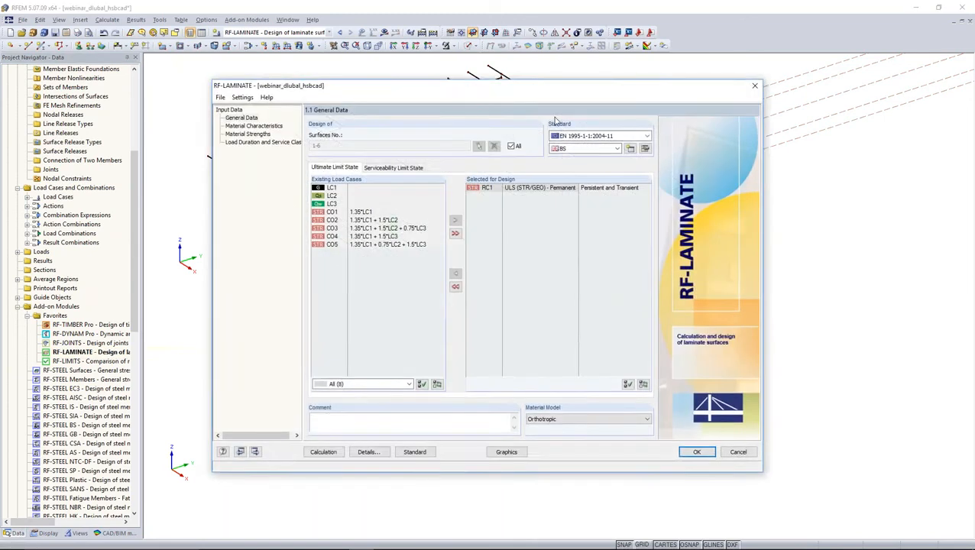
pyautogui.moveTo(556, 86); pyautogui.dragTo(780, 12)
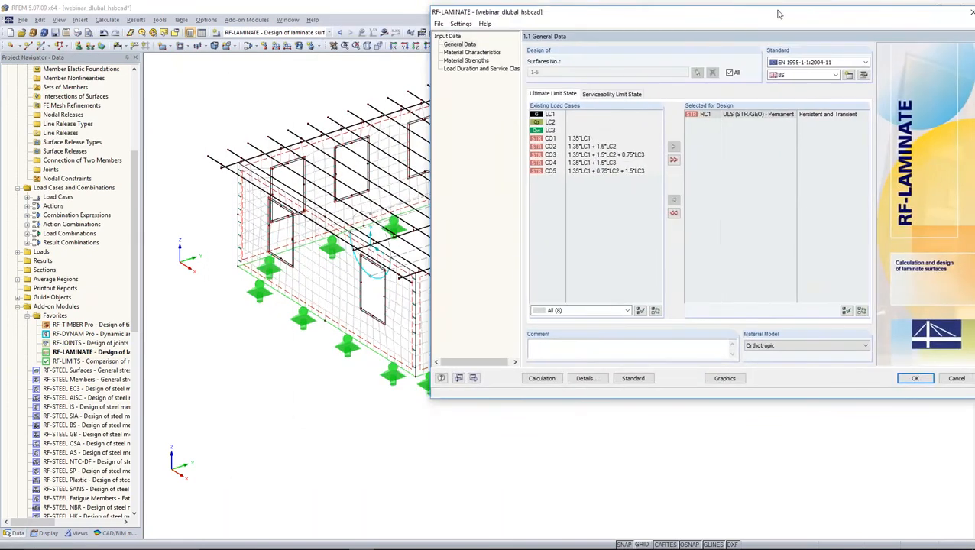
pyautogui.click(593, 378)
pyautogui.click(552, 50)
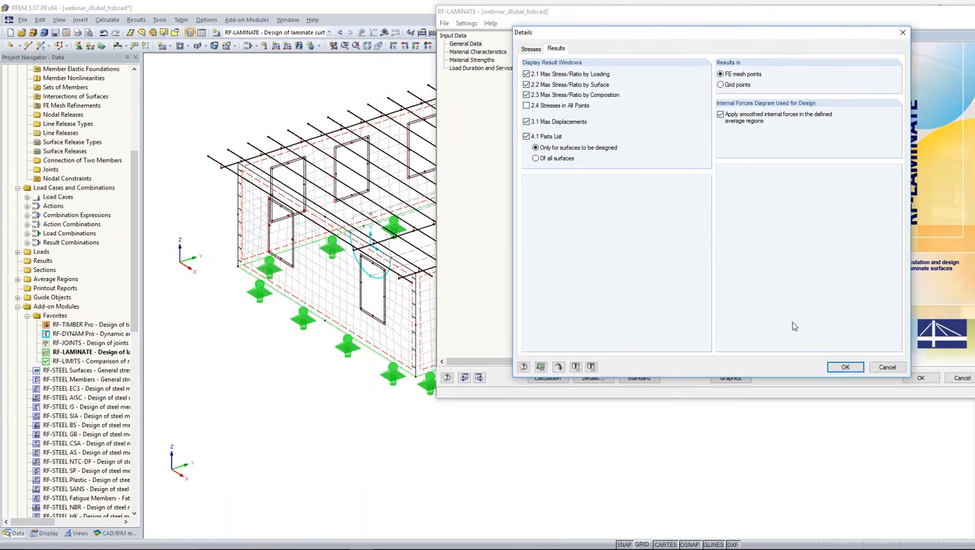
pyautogui.click(845, 366)
pyautogui.click(548, 378)
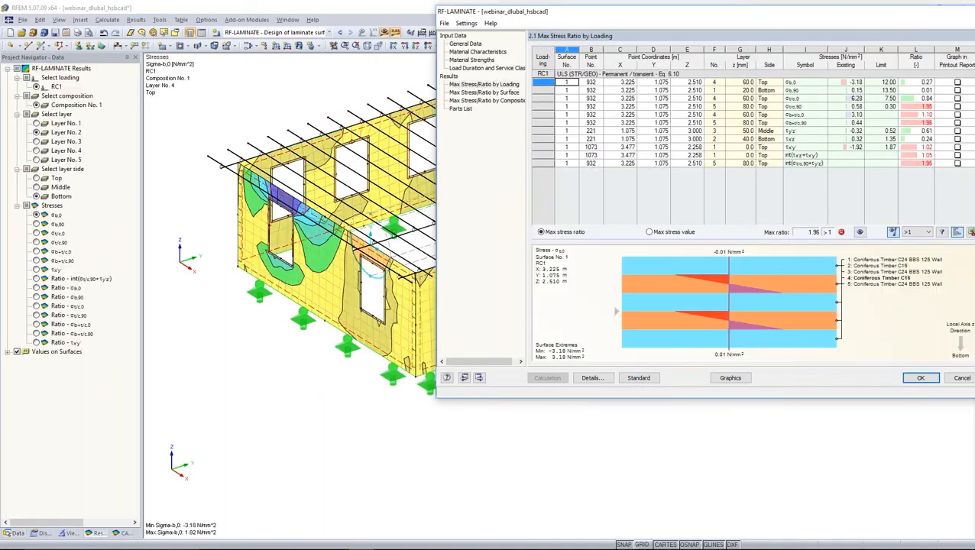
# Step: Return to the model and examine the layer 4 stress ratios around the window openings, from the interaction ratio through σb,0 and σb,90 to σt/c,0
pyautogui.moveTo(871, 20); pyautogui.dragTo(944, 31)
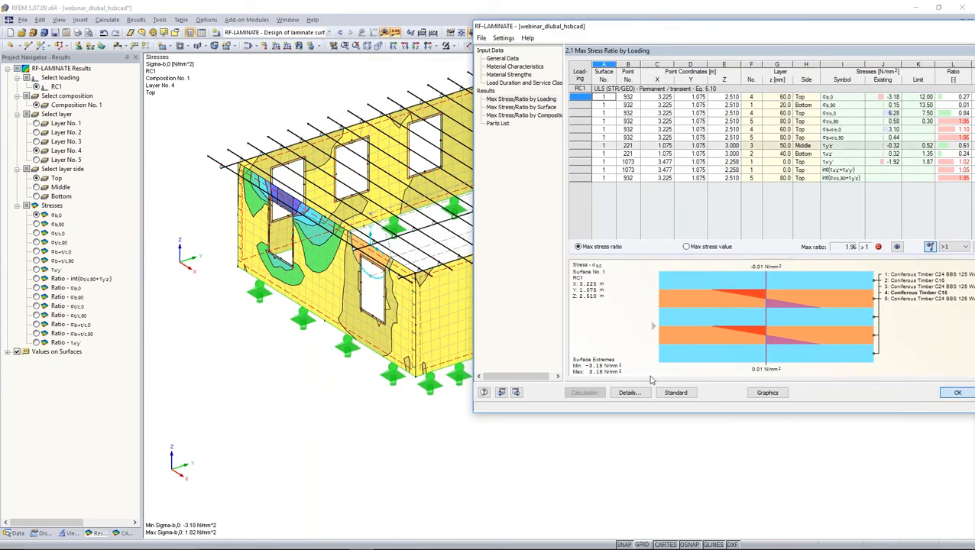
pyautogui.click(957, 393)
pyautogui.keyDown('ctrl'); pyautogui.moveTo(480, 365); pyautogui.dragTo(720, 387, button='middle'); pyautogui.keyUp('ctrl')
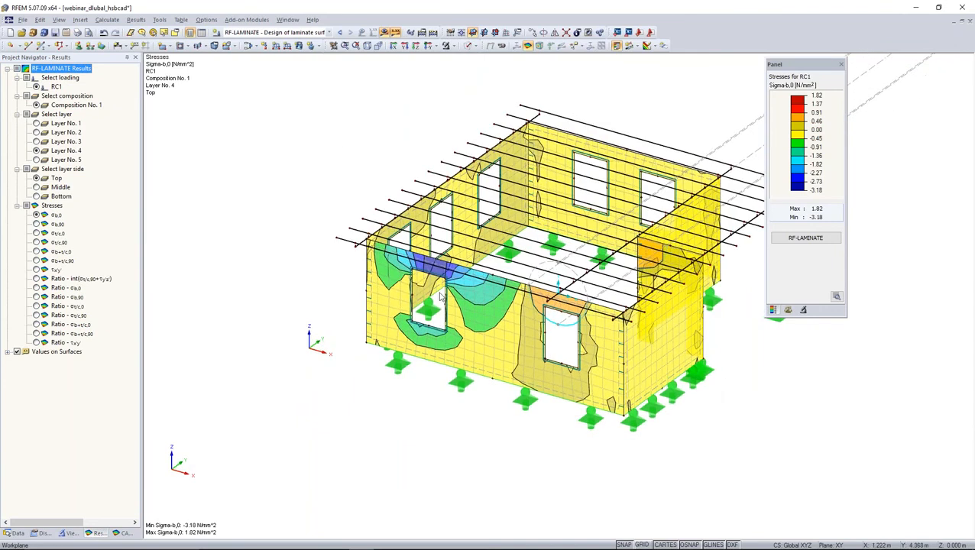
pyautogui.moveTo(445, 283); pyautogui.dragTo(359, 279, button='middle')
pyautogui.click(36, 278)
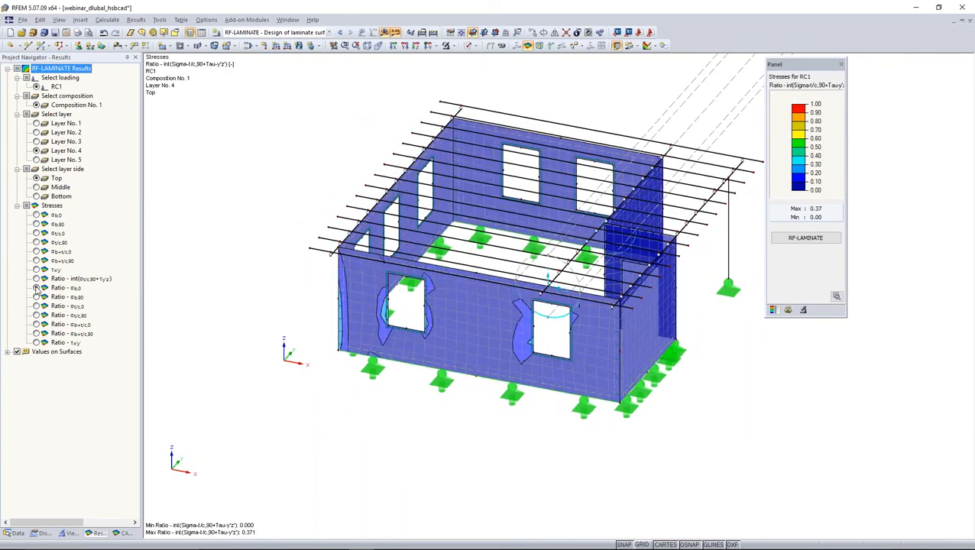
pyautogui.click(36, 289)
pyautogui.click(36, 298)
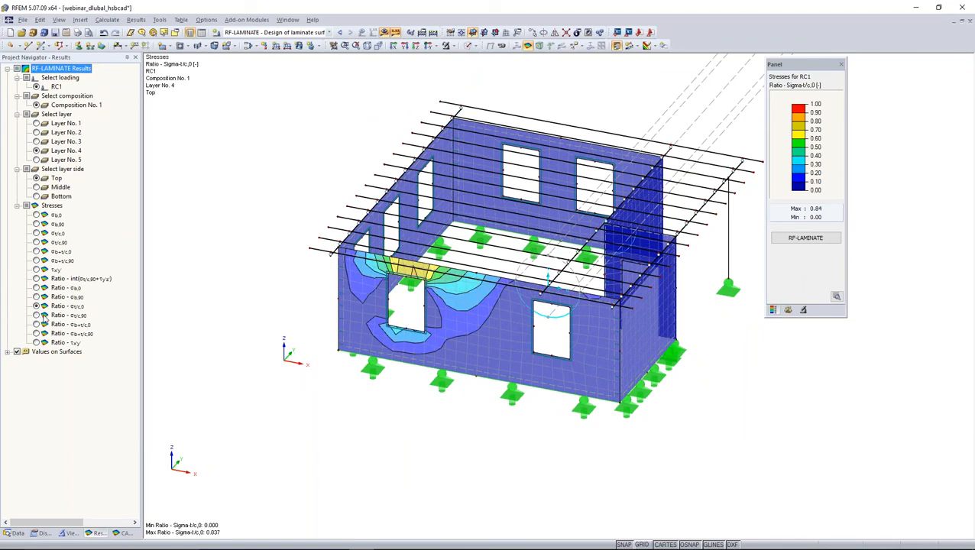
pyautogui.scroll(2, 415, 277)
pyautogui.keyDown('ctrl'); pyautogui.moveTo(415, 278); pyautogui.dragTo(384, 261, button='middle'); pyautogui.keyUp('ctrl')
pyautogui.scroll(2, 384, 261)
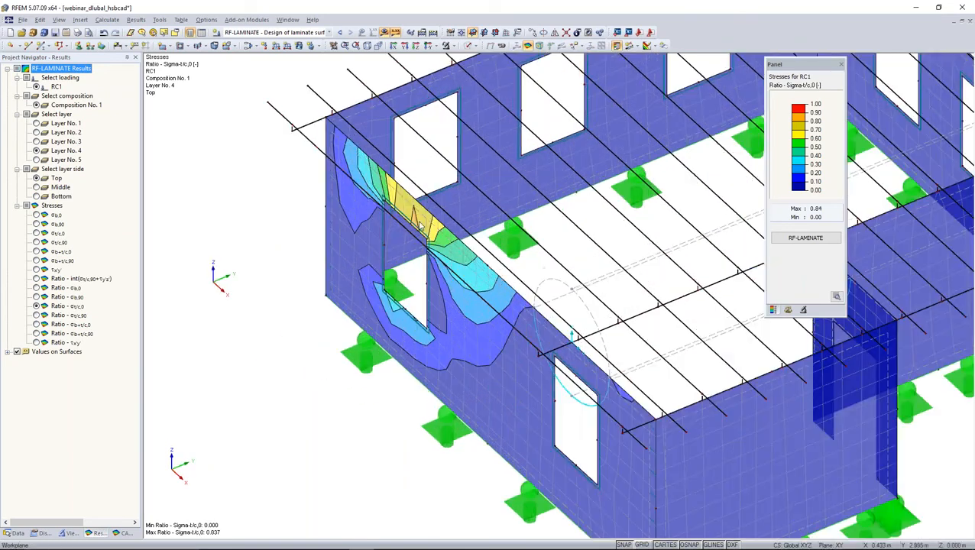
# Step: Compare the σt/c,90, σb+t/c,0 and σb+t/c,90 stress ratio distributions on the walls
pyautogui.click(36, 315)
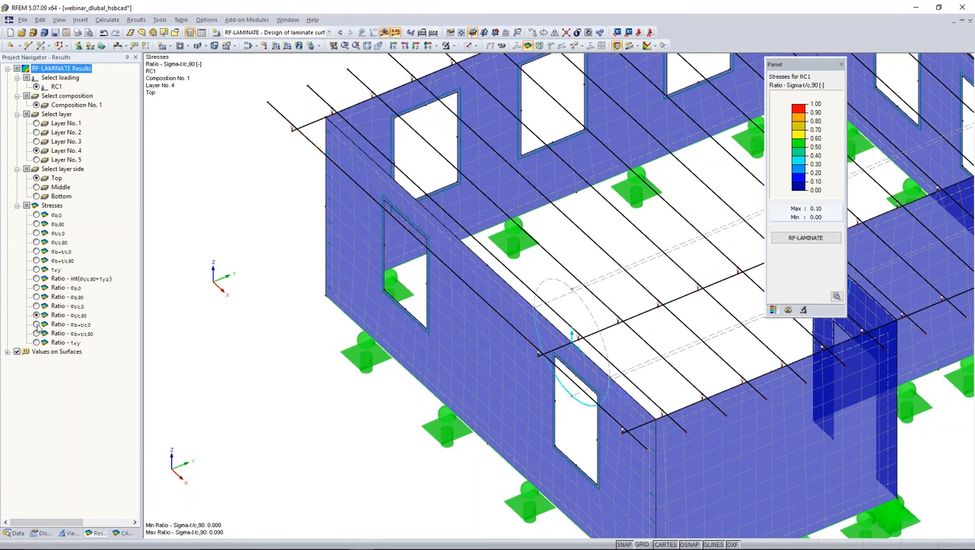
pyautogui.click(36, 324)
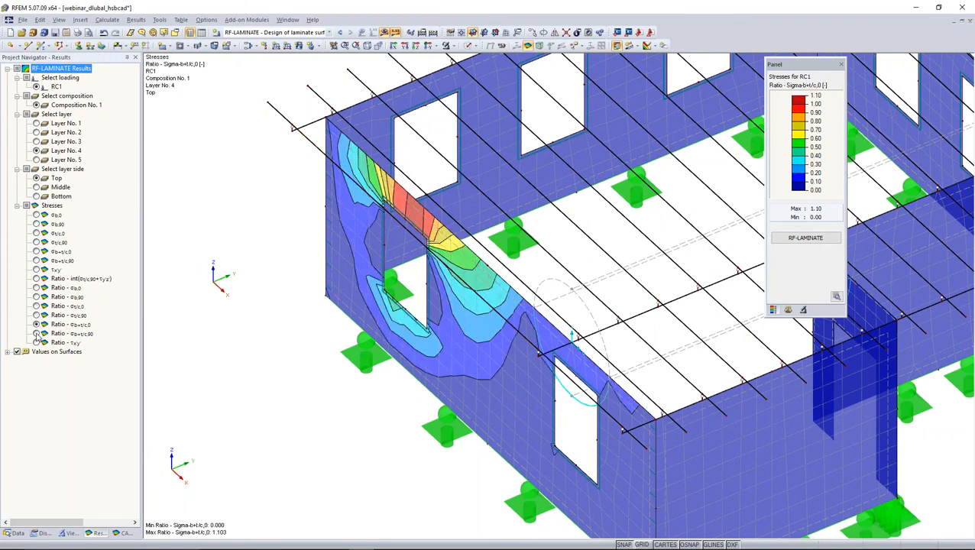
pyautogui.click(36, 334)
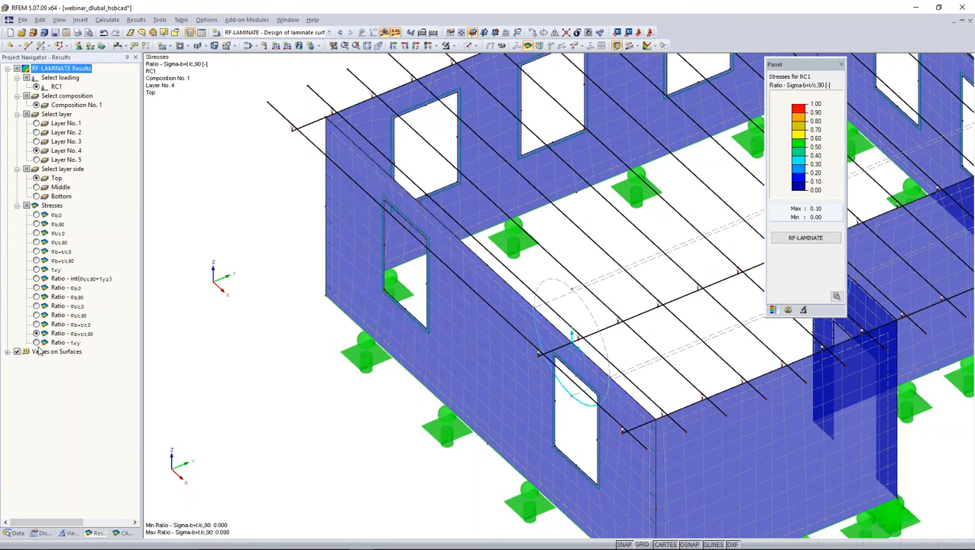
pyautogui.click(36, 324)
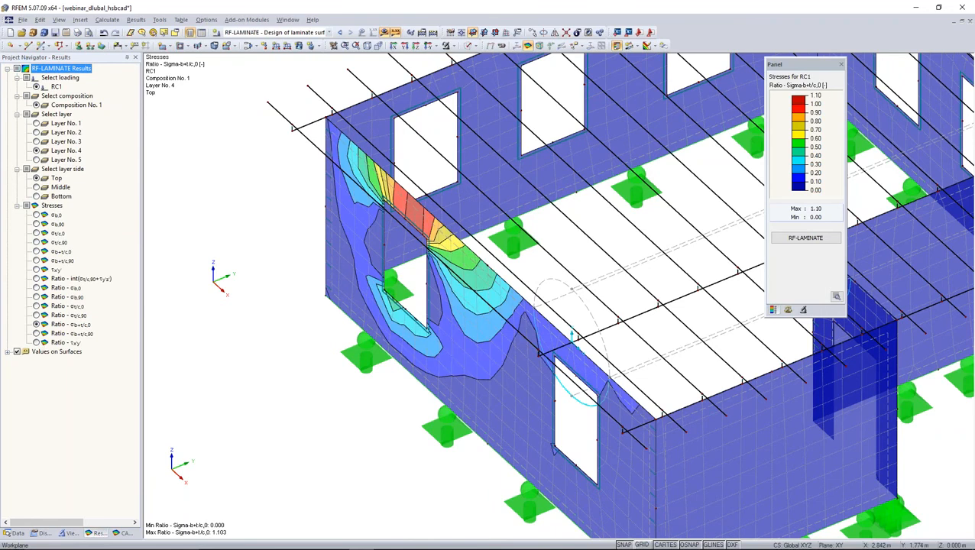
pyautogui.moveTo(400, 338); pyautogui.dragTo(384, 334, button='middle')
pyautogui.keyDown('ctrl'); pyautogui.moveTo(421, 354); pyautogui.dragTo(734, 241, button='middle'); pyautogui.keyUp('ctrl')
# Step: Replace Composition 1 in RF-LAMINATE with the 180 mm Binderholz BBS 125 Wall layup from the library
pyautogui.click(797, 239)
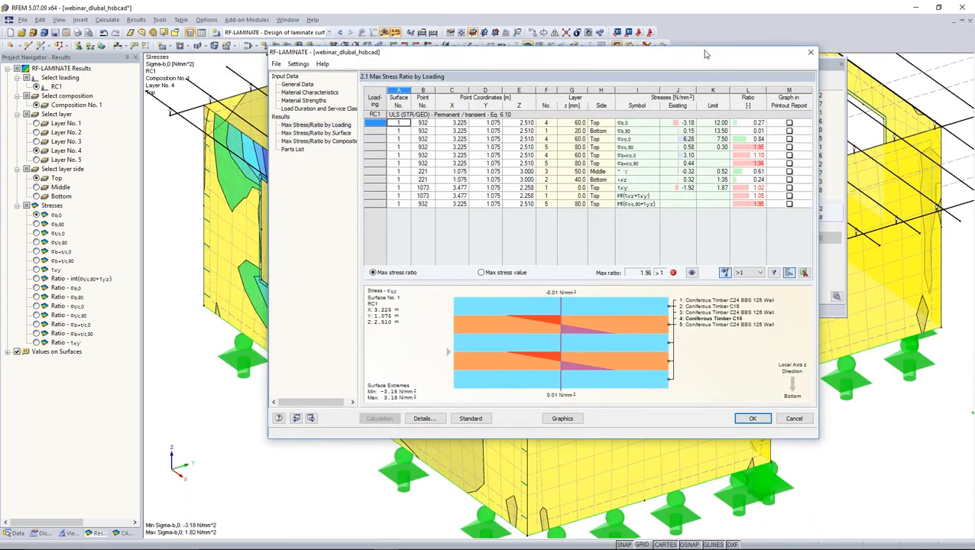
pyautogui.moveTo(724, 52); pyautogui.dragTo(726, 70)
pyautogui.click(317, 93)
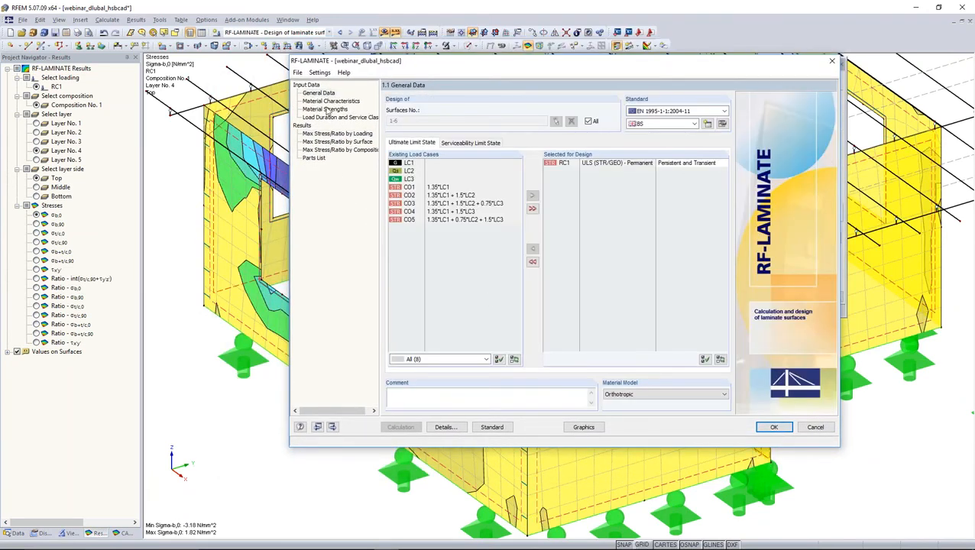
pyautogui.click(328, 101)
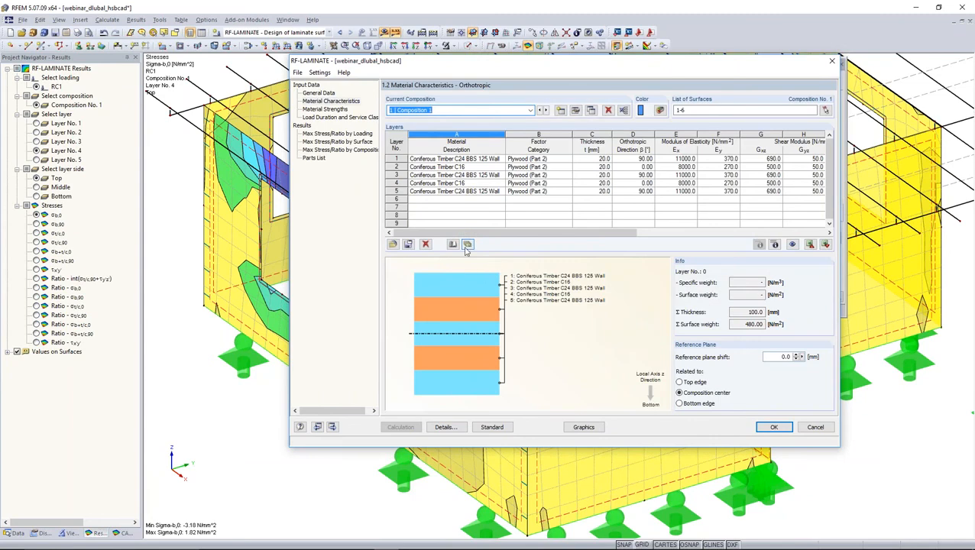
pyautogui.click(468, 244)
pyautogui.click(513, 253)
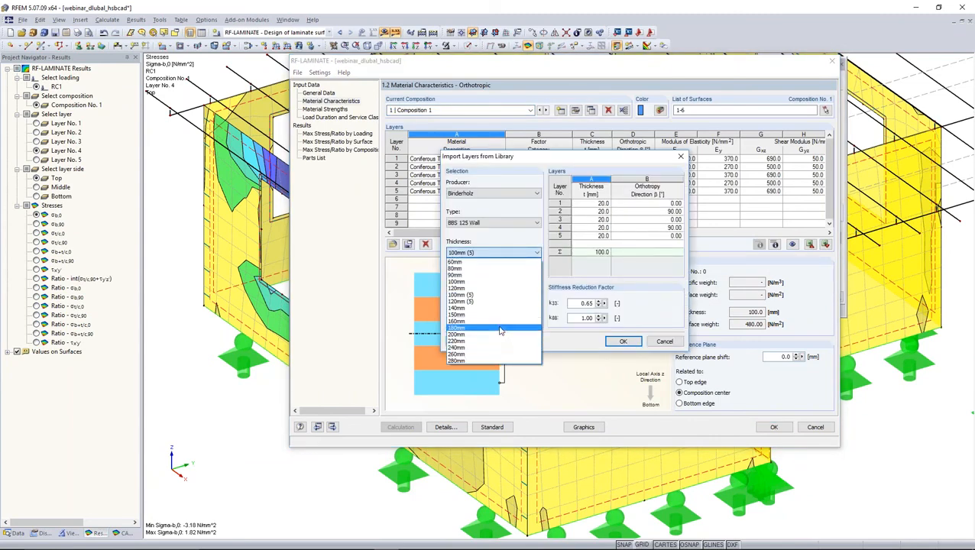
pyautogui.click(500, 329)
pyautogui.click(623, 341)
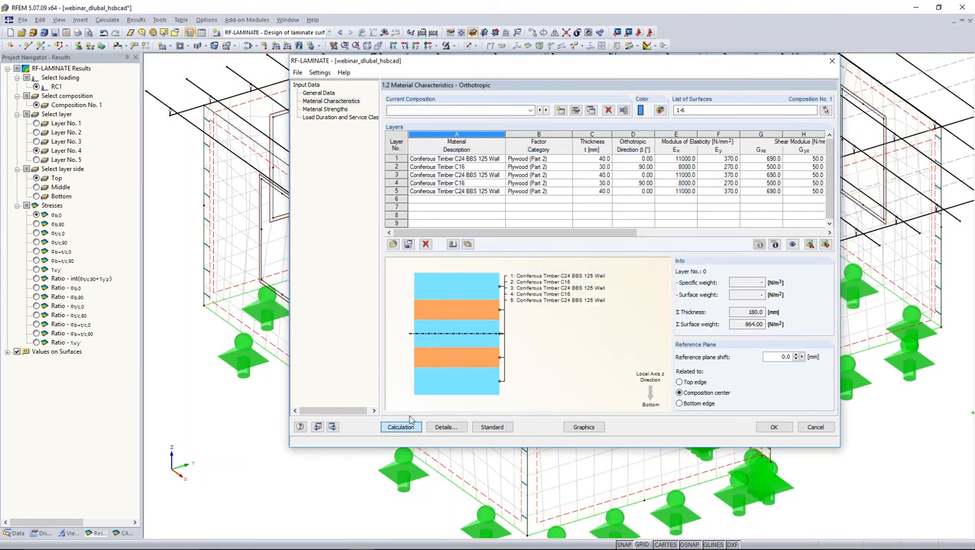
# Step: Recalculate the walls in RF-LAMINATE and inspect the σb+t/c,90 ratio for layer 5 in the table and model
pyautogui.click(406, 425)
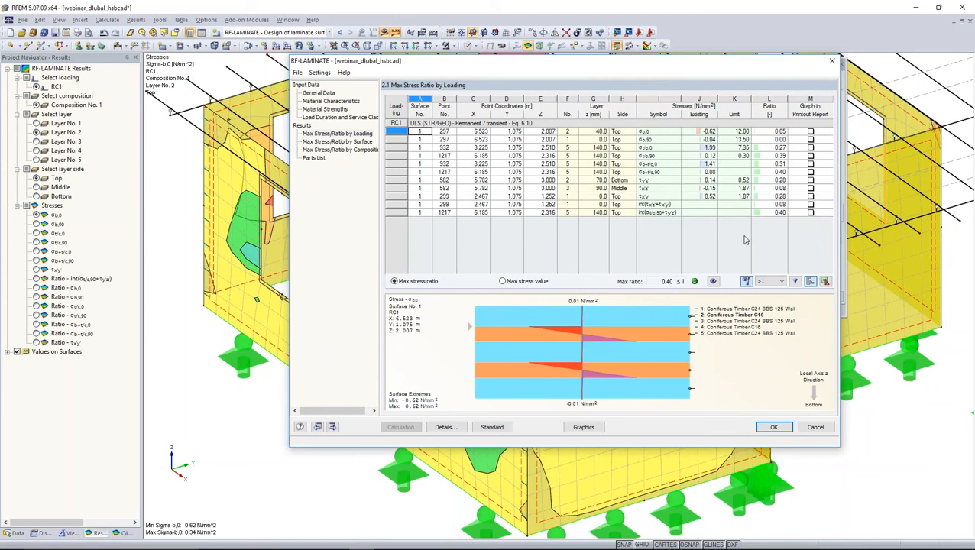
pyautogui.click(776, 172)
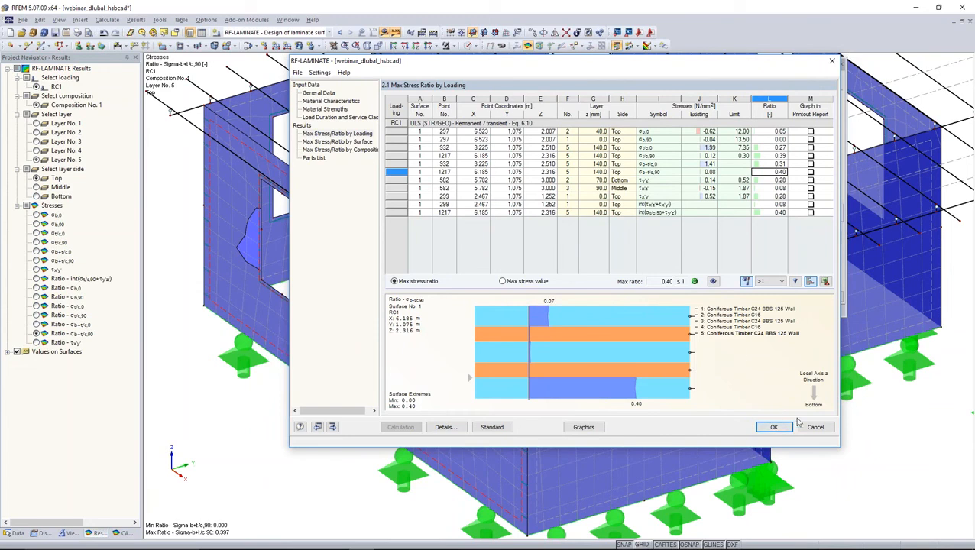
pyautogui.hotkey('alt', 'Tab')
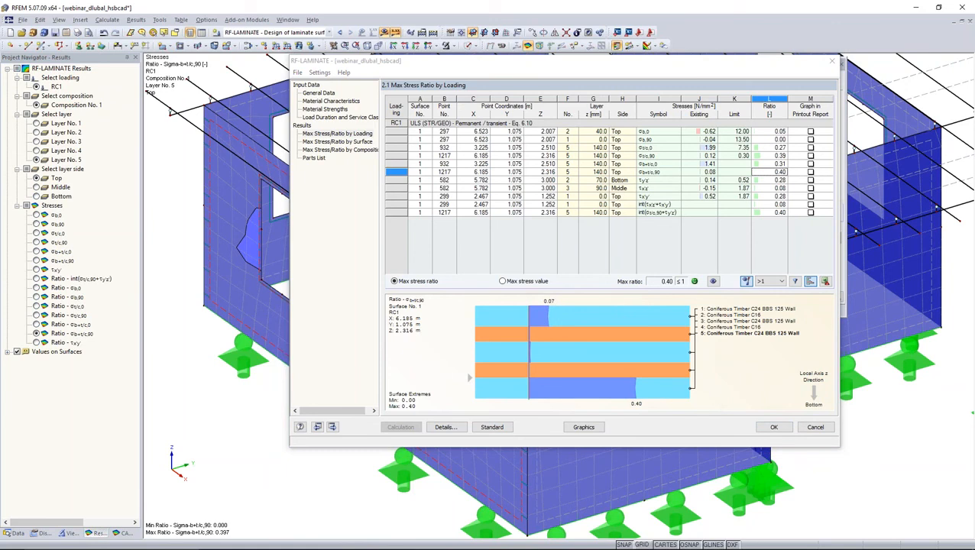
pyautogui.click(776, 427)
pyautogui.click(774, 427)
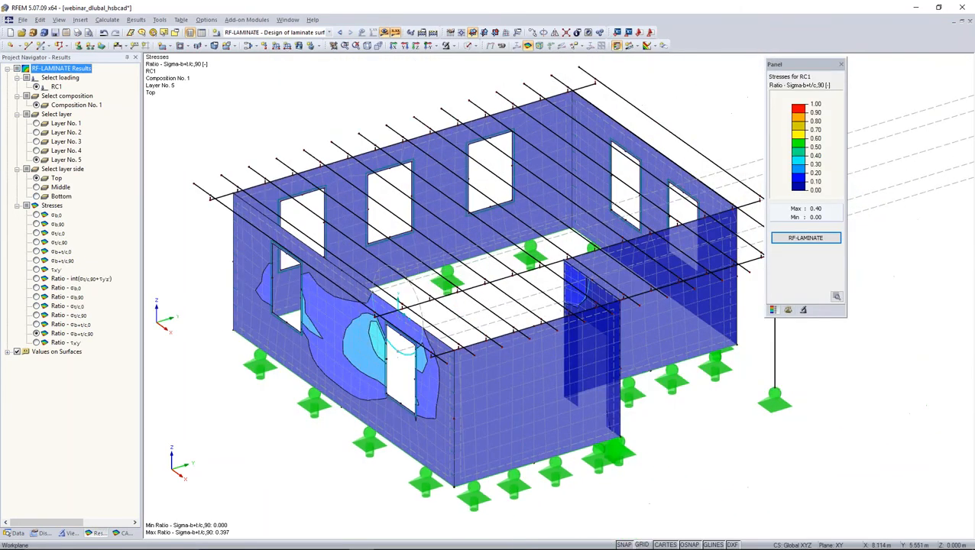
pyautogui.keyDown('ctrl'); pyautogui.moveTo(590, 413); pyautogui.dragTo(474, 360, button='middle'); pyautogui.keyUp('ctrl')
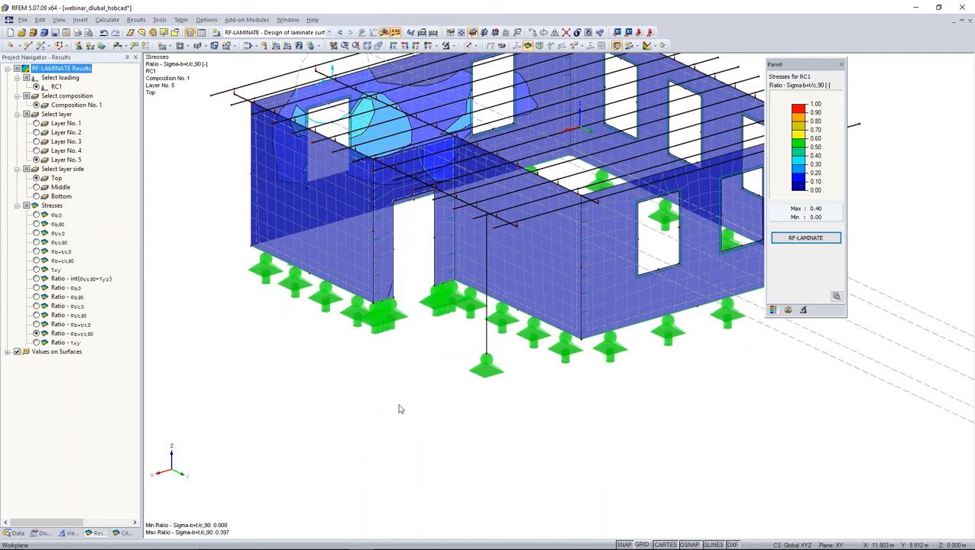
# Step: Open RF-LIMITS, select result combination RC1 for the limit checks, and set the standard to EN 1995-1-1:2004-11
pyautogui.click(14, 533)
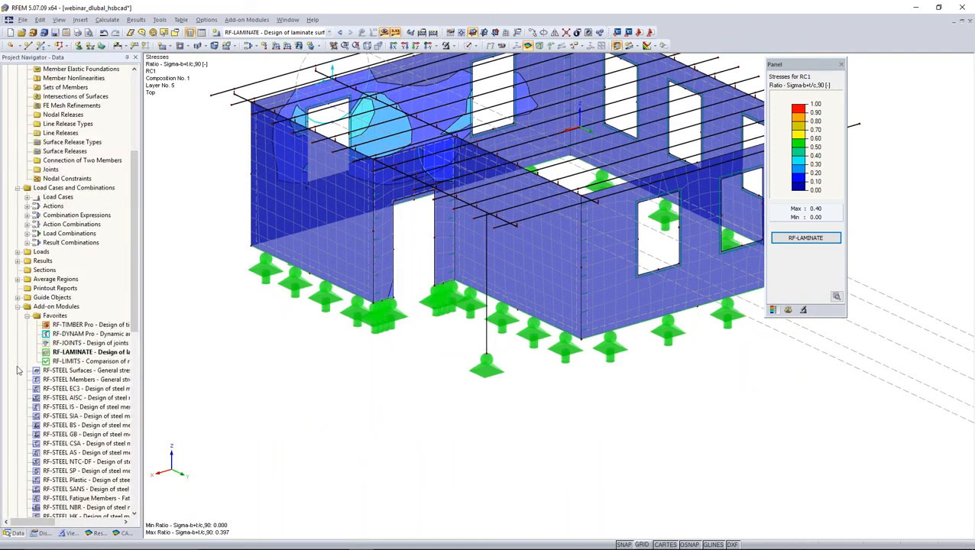
pyautogui.scroll(-4, 20, 369)
pyautogui.doubleClick(68, 251)
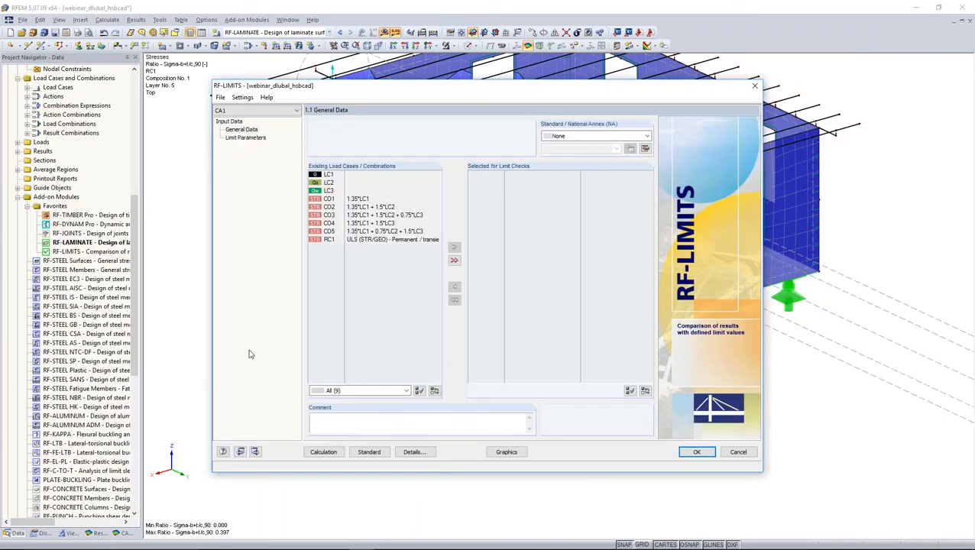
pyautogui.doubleClick(361, 239)
pyautogui.click(647, 137)
pyautogui.click(631, 166)
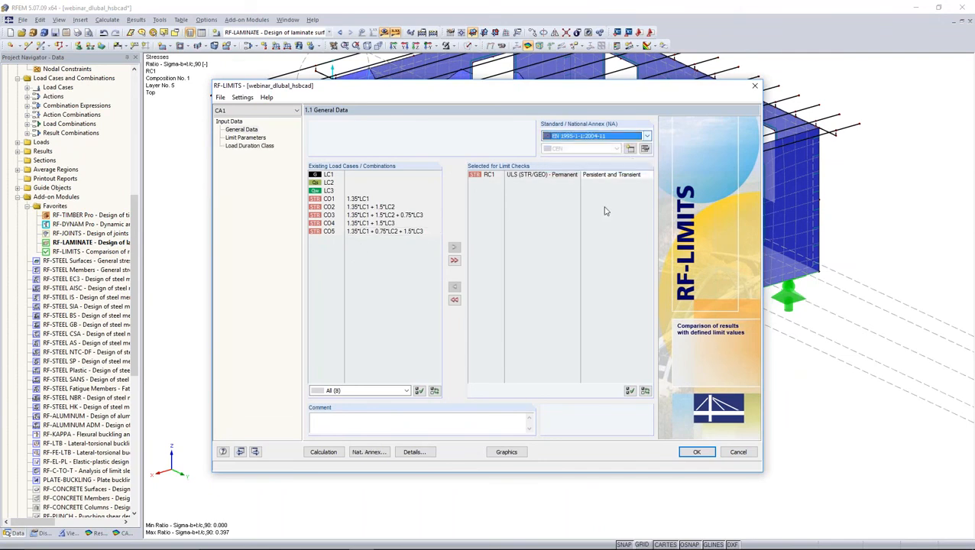
# Step: Add the SIHGA ZaFix STZ 330 limit from the limit library, filtering by object type Nodal Support, group SIHGA and table SIHGA ZaFix
pyautogui.click(260, 139)
pyautogui.click(378, 150)
pyautogui.click(378, 149)
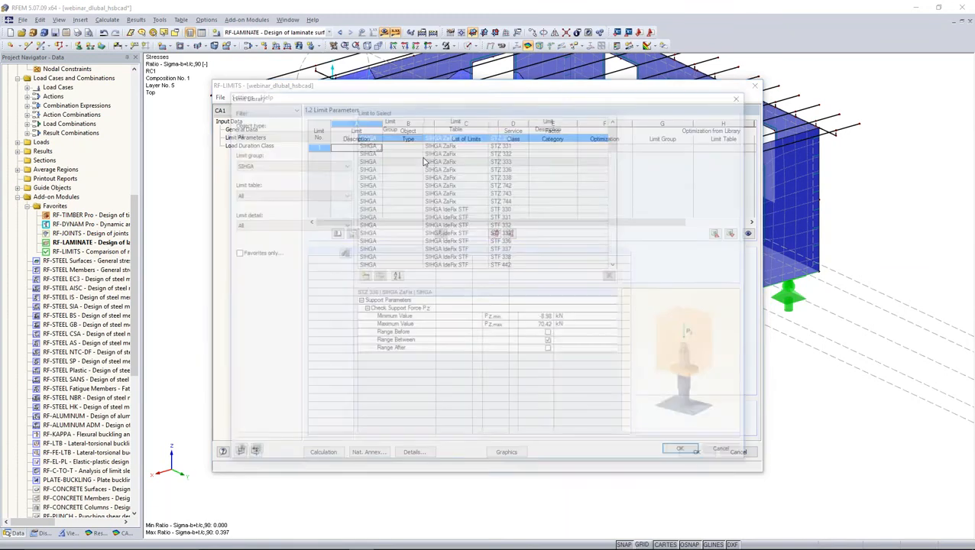
pyautogui.click(338, 165)
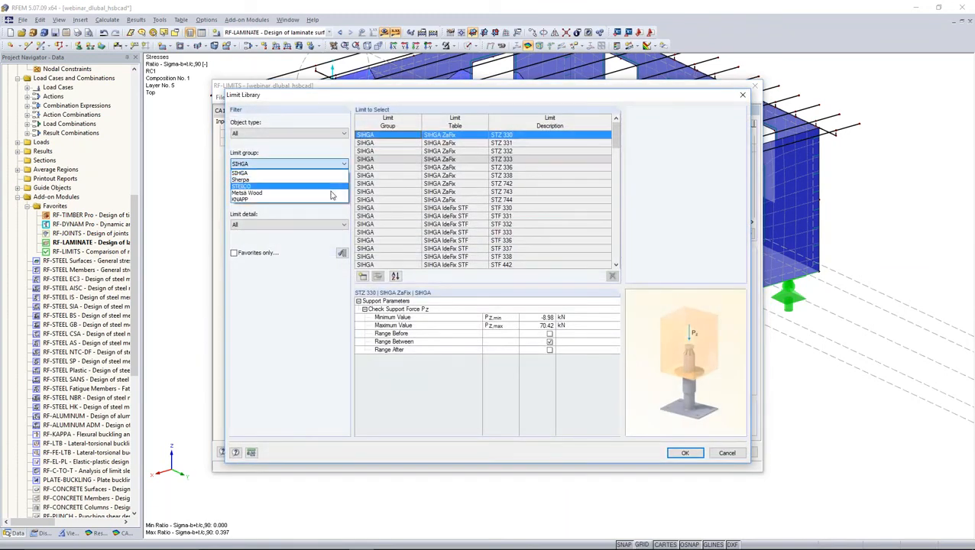
pyautogui.click(327, 174)
pyautogui.click(334, 135)
pyautogui.click(322, 167)
pyautogui.click(324, 195)
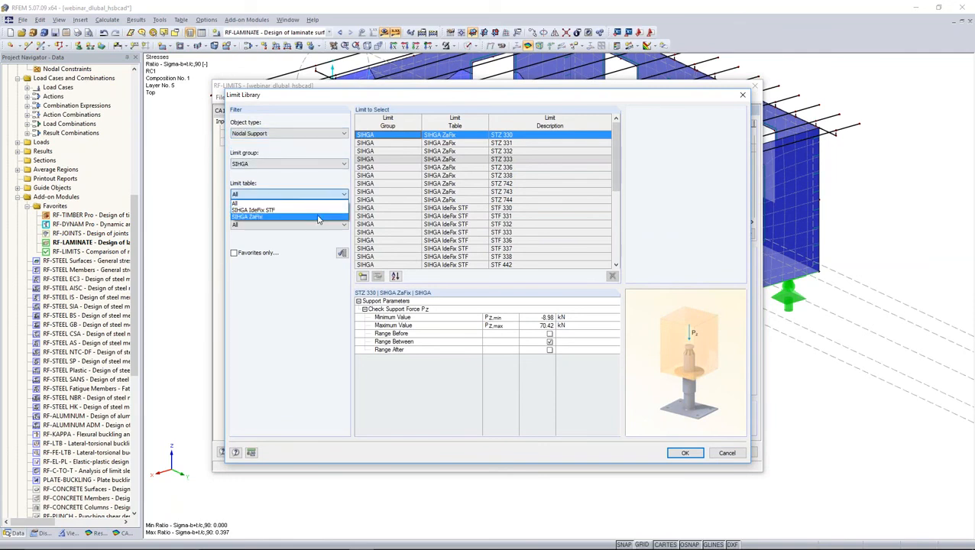
pyautogui.click(319, 218)
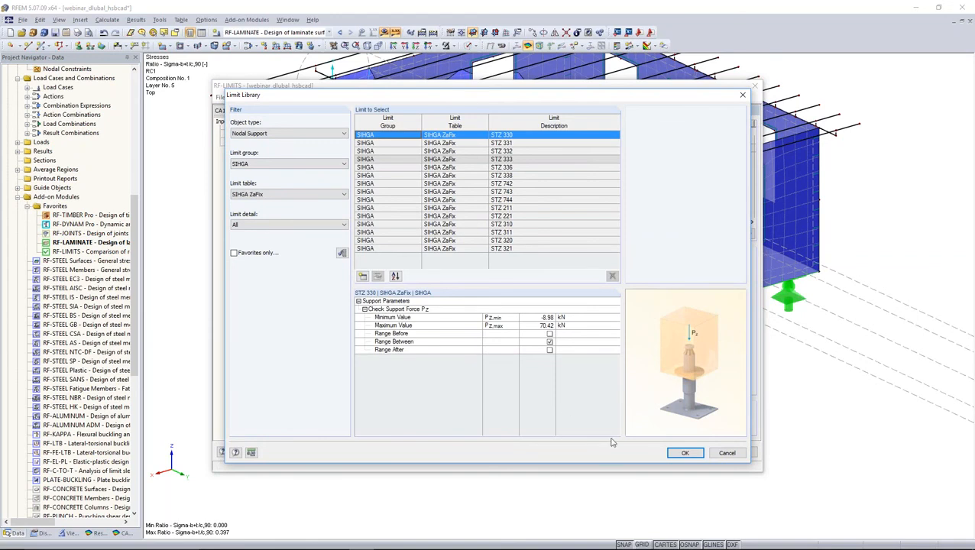
pyautogui.click(682, 453)
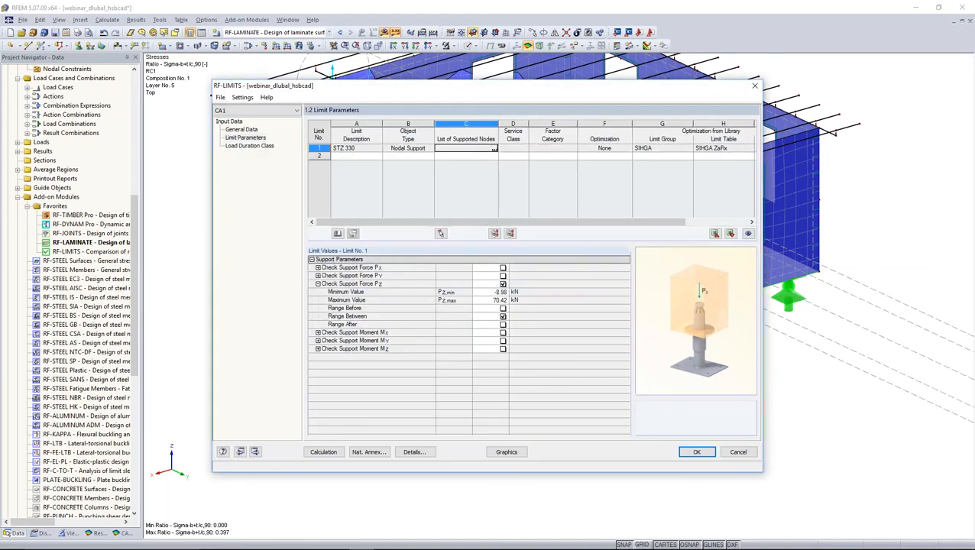
# Step: Try to assign supported nodes to the STZ 330 limit by graphical selection in the model
pyautogui.click(495, 149)
pyautogui.moveTo(523, 257); pyautogui.dragTo(501, 232, button='middle')
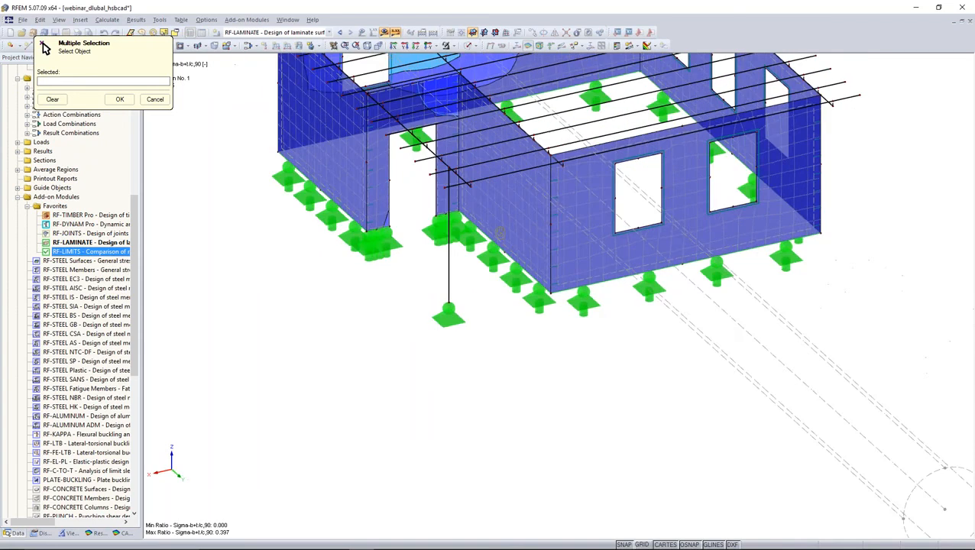
pyautogui.click(118, 99)
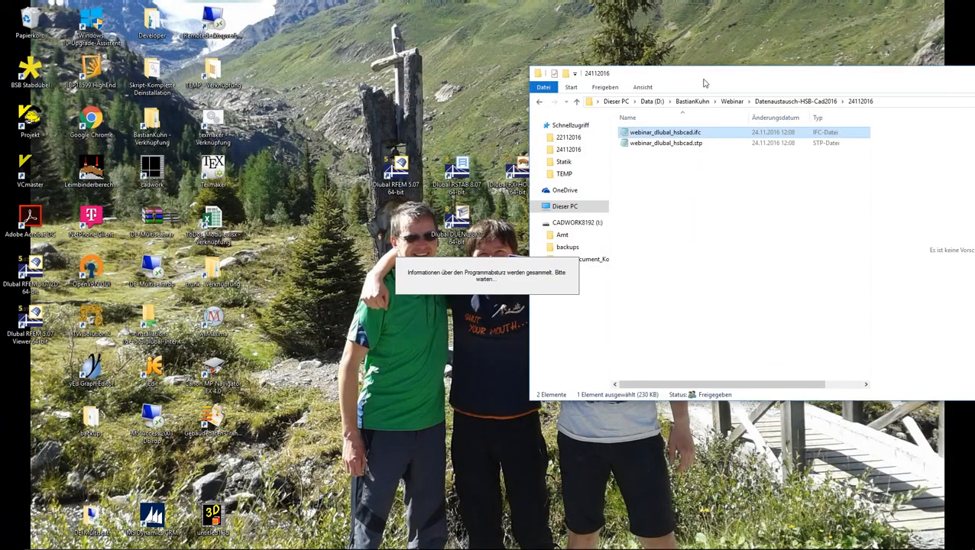
pyautogui.moveTo(703, 82); pyautogui.dragTo(470, 68)
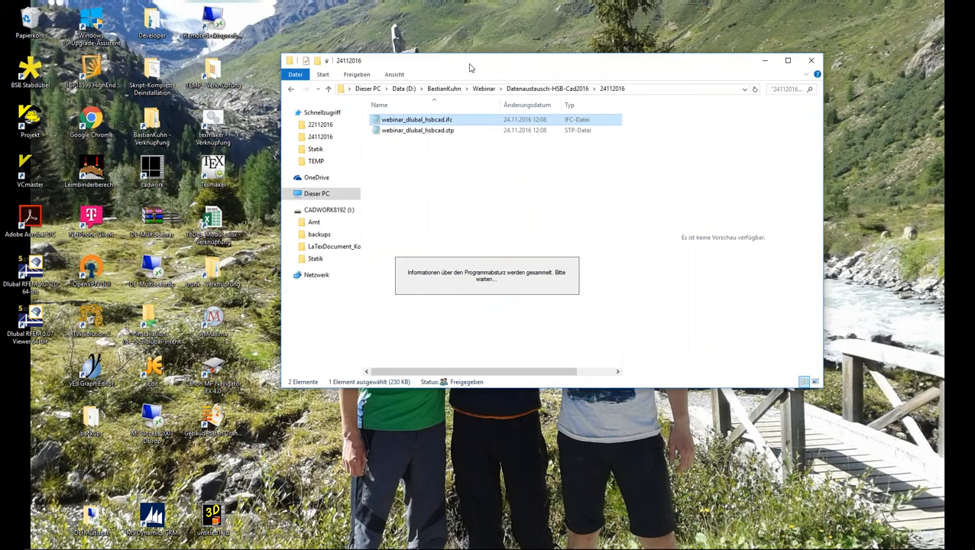
pyautogui.doubleClick(470, 68)
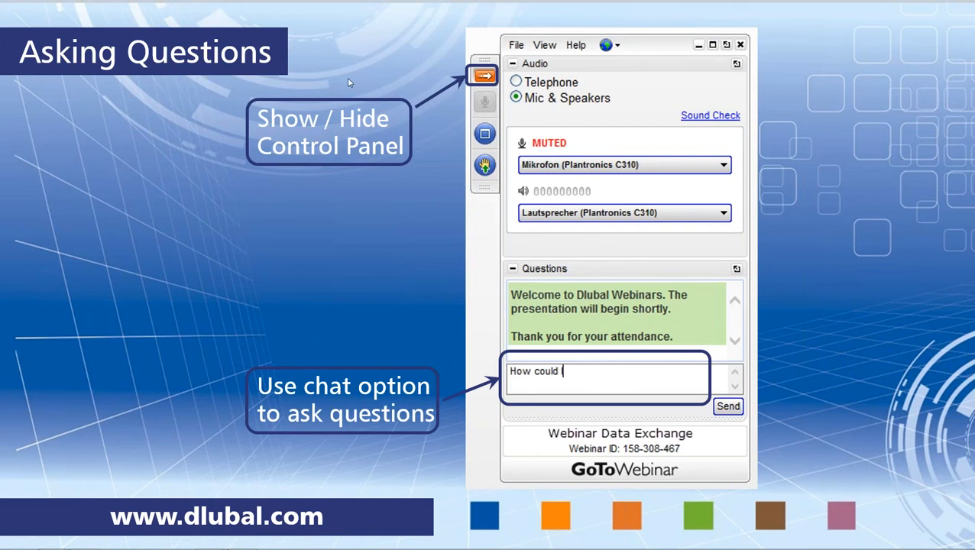
pyautogui.click(272, 255)
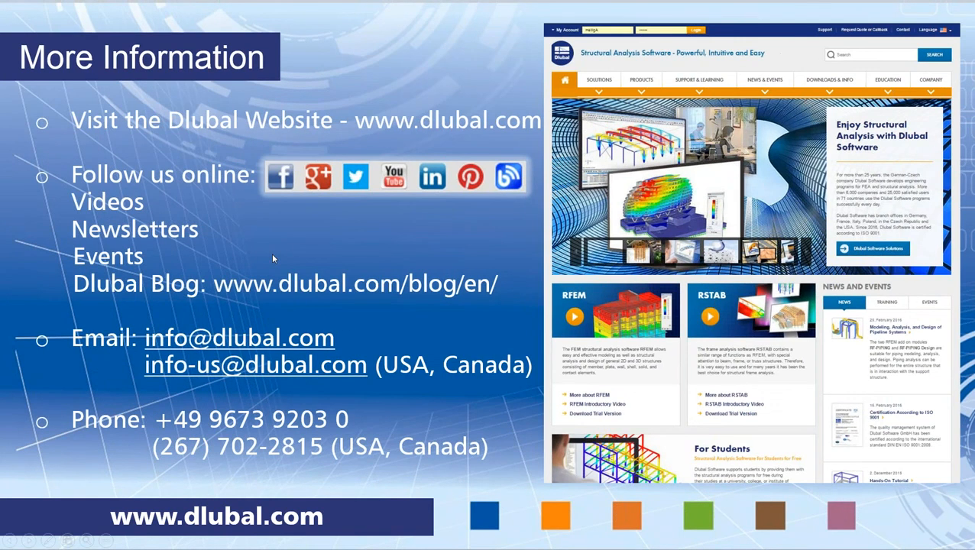